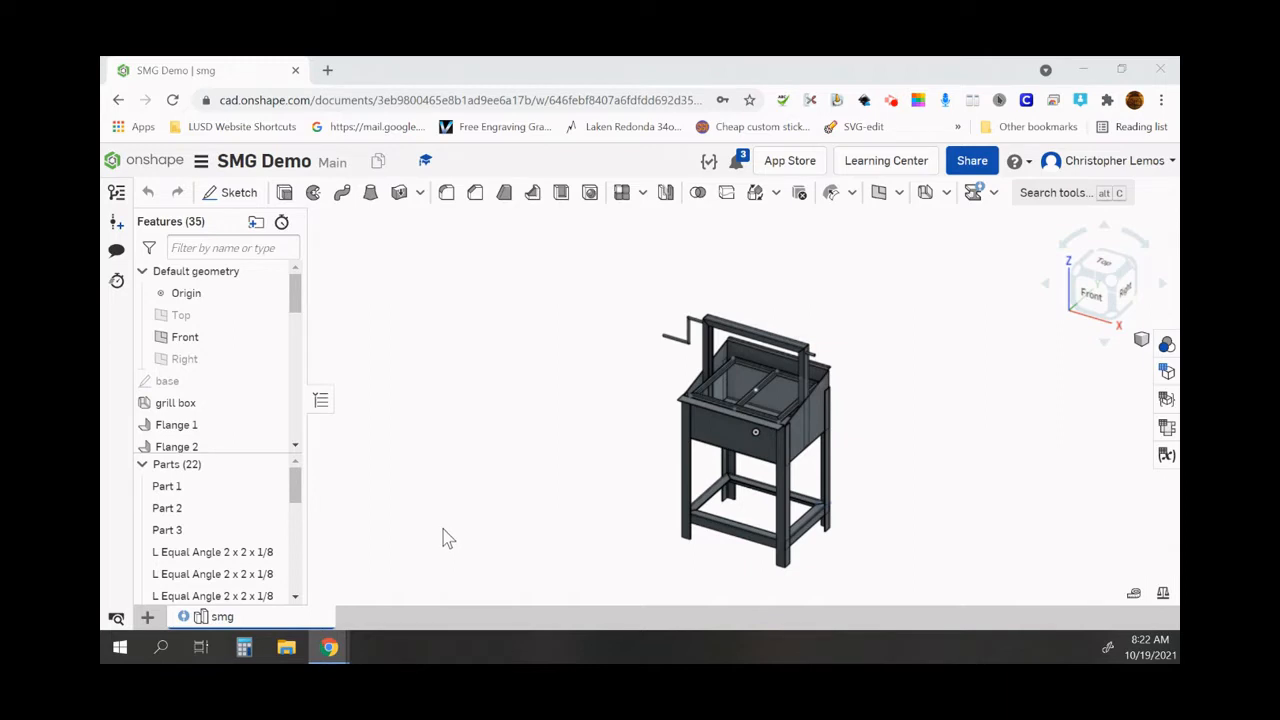
# Step: Create a new drawing from the ANSI_A_INCH.dwt template with no views
pyautogui.click(147, 620)
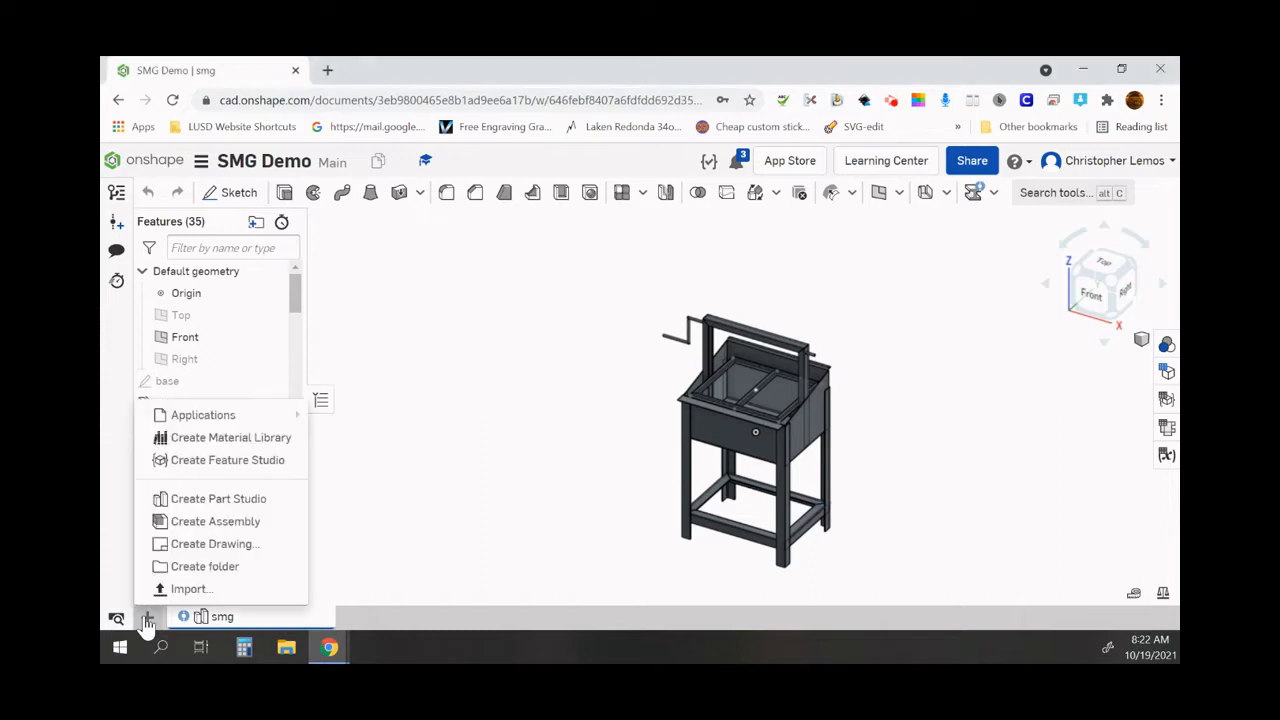
pyautogui.click(207, 548)
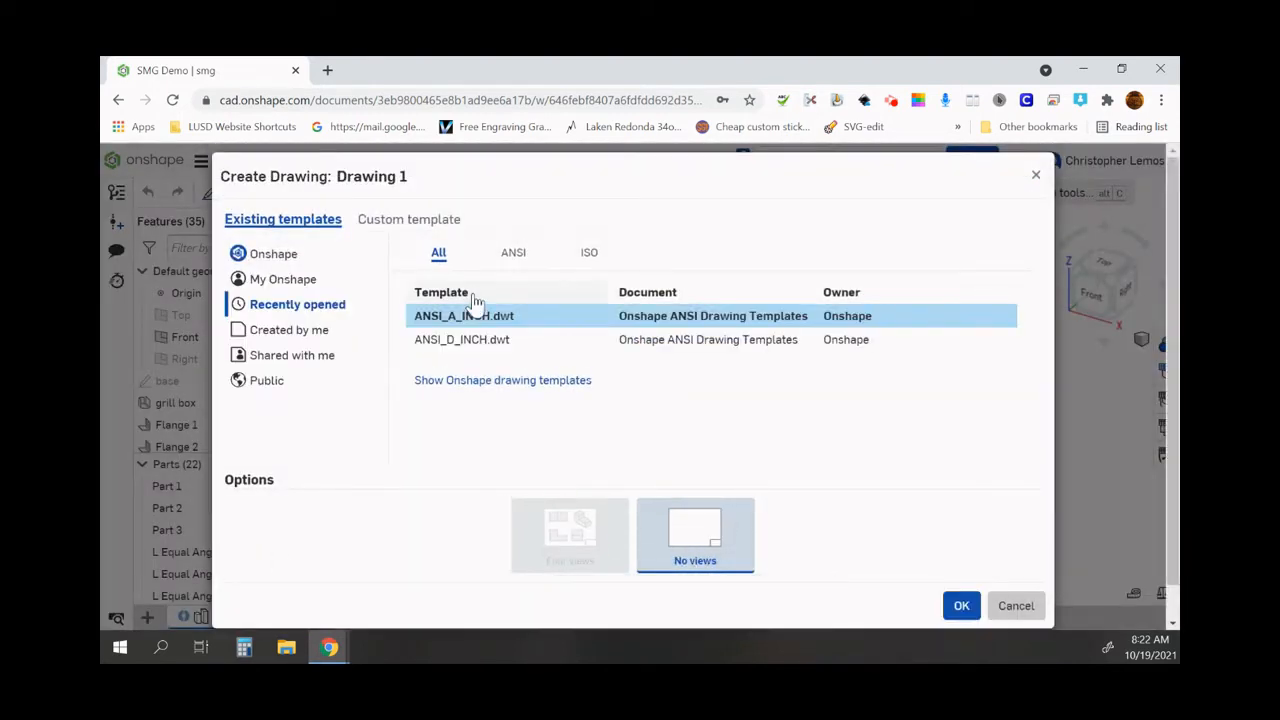
pyautogui.click(476, 318)
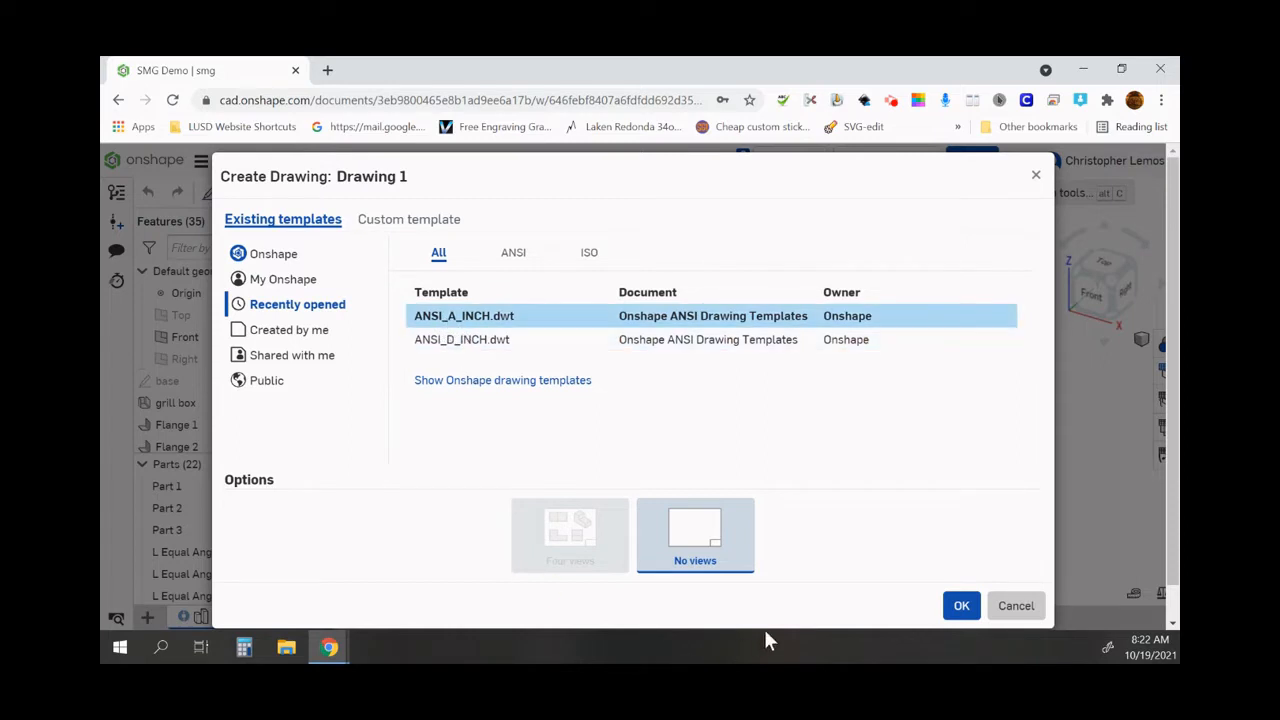
pyautogui.click(958, 612)
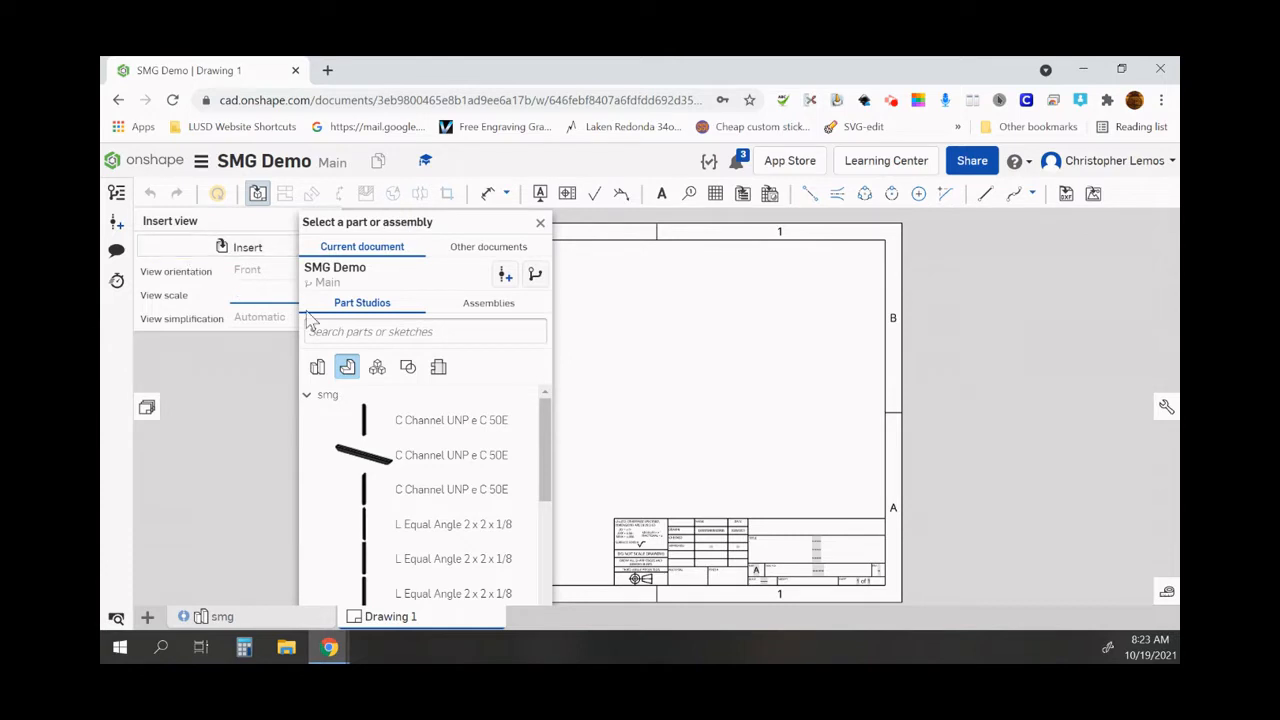
# Step: Insert an isometric view of Composite part 5 at 1:16 scale in the upper right area of the sheet
pyautogui.click(345, 366)
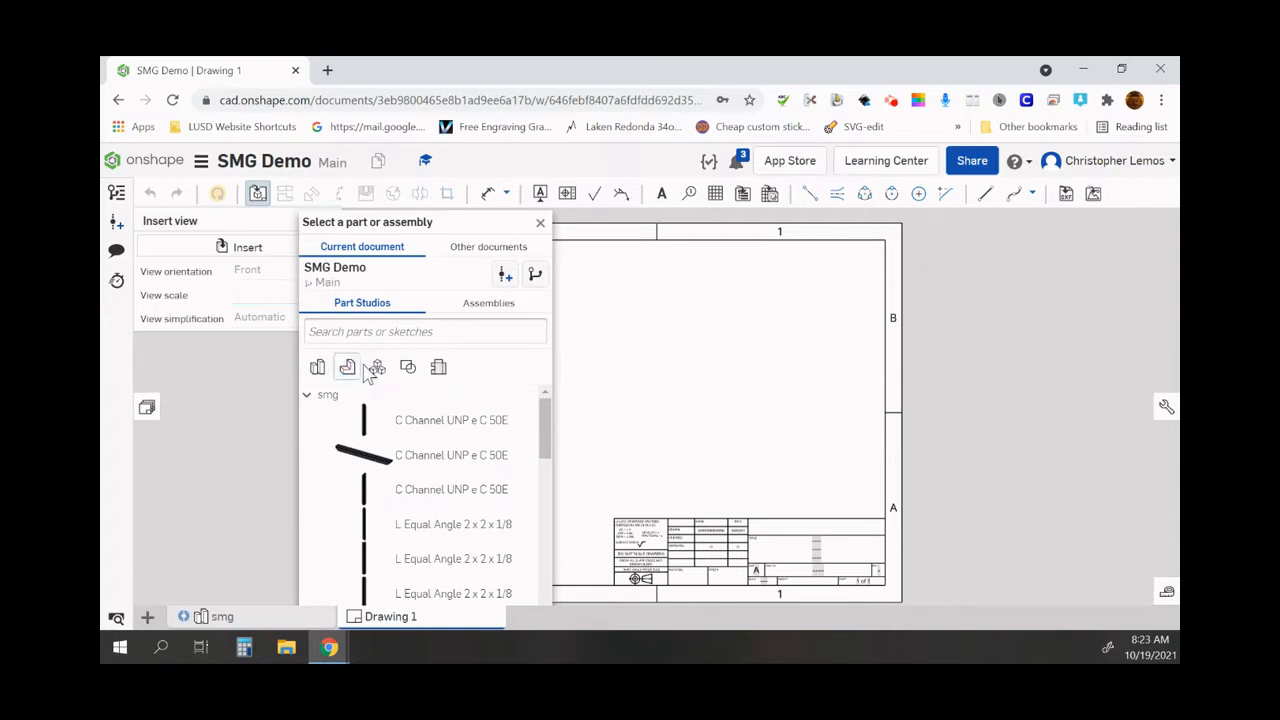
pyautogui.click(377, 370)
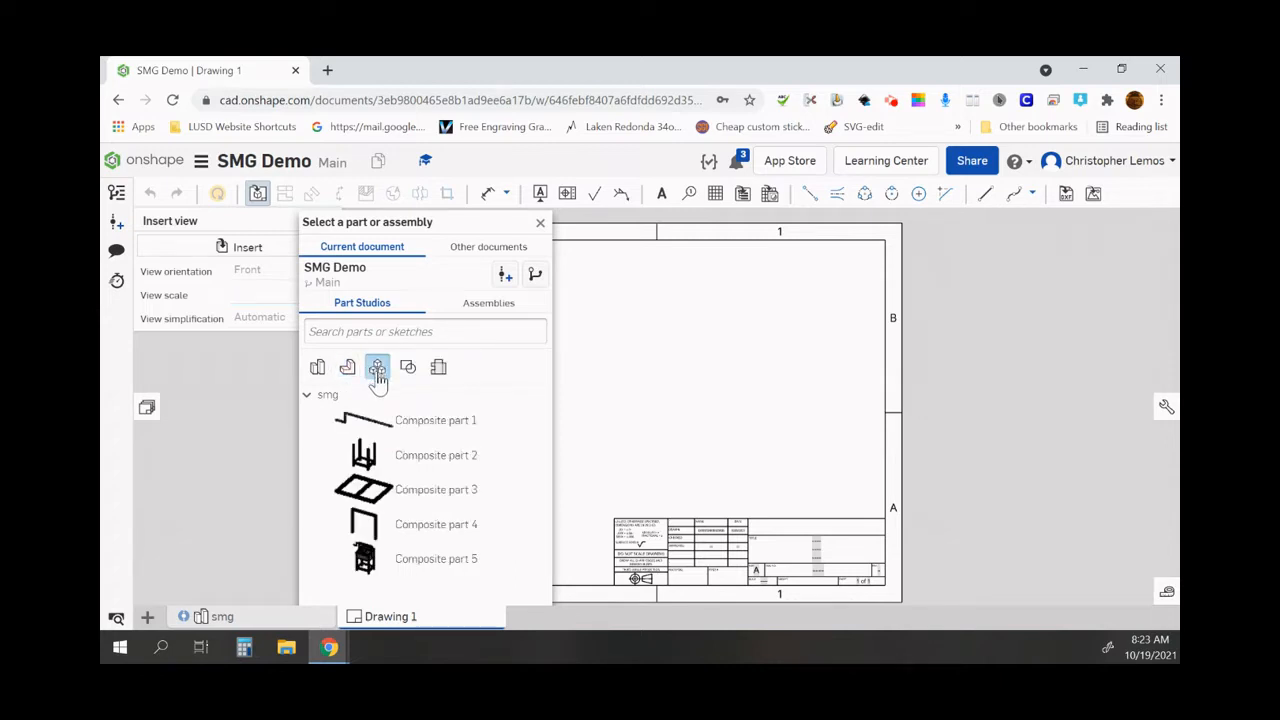
pyautogui.click(459, 567)
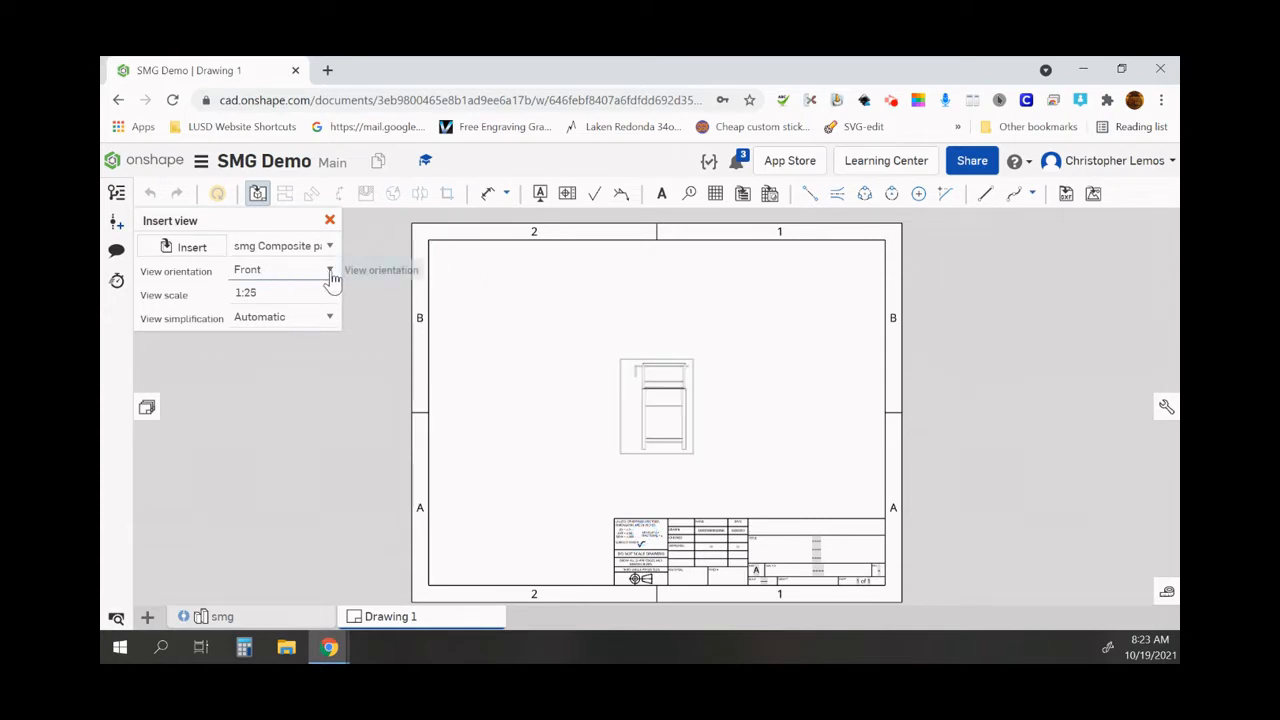
pyautogui.click(329, 272)
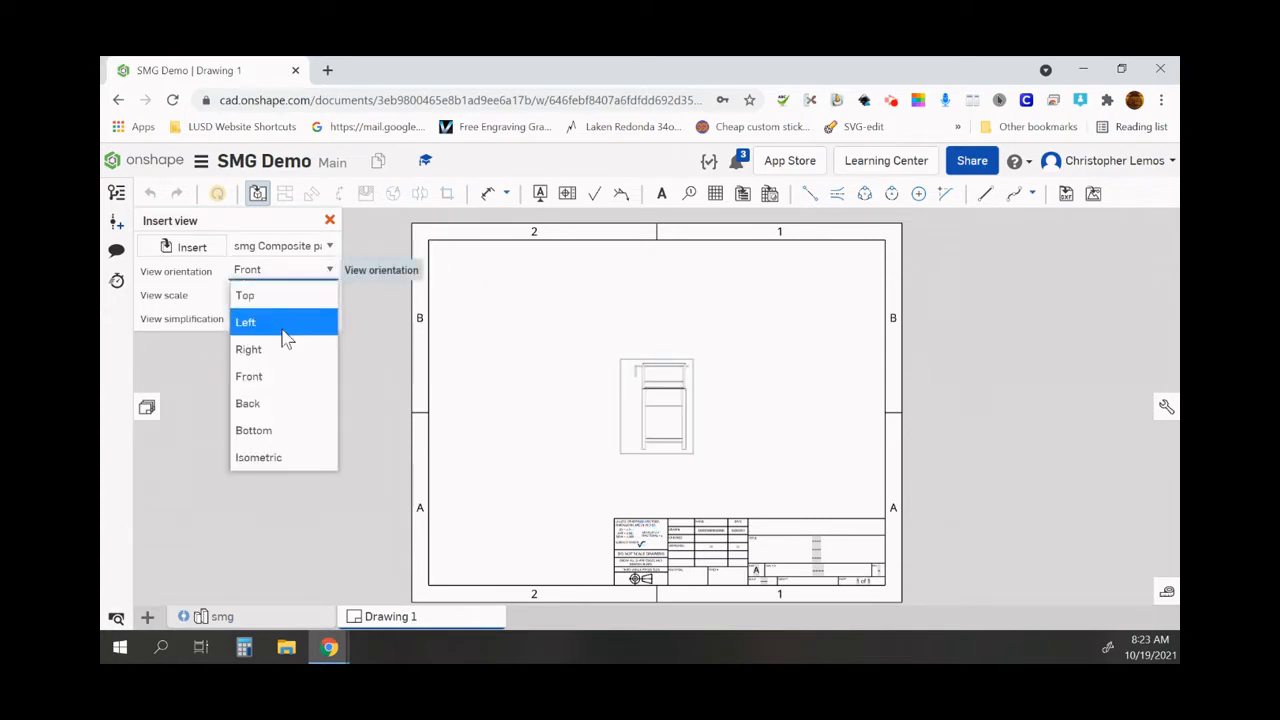
pyautogui.click(287, 458)
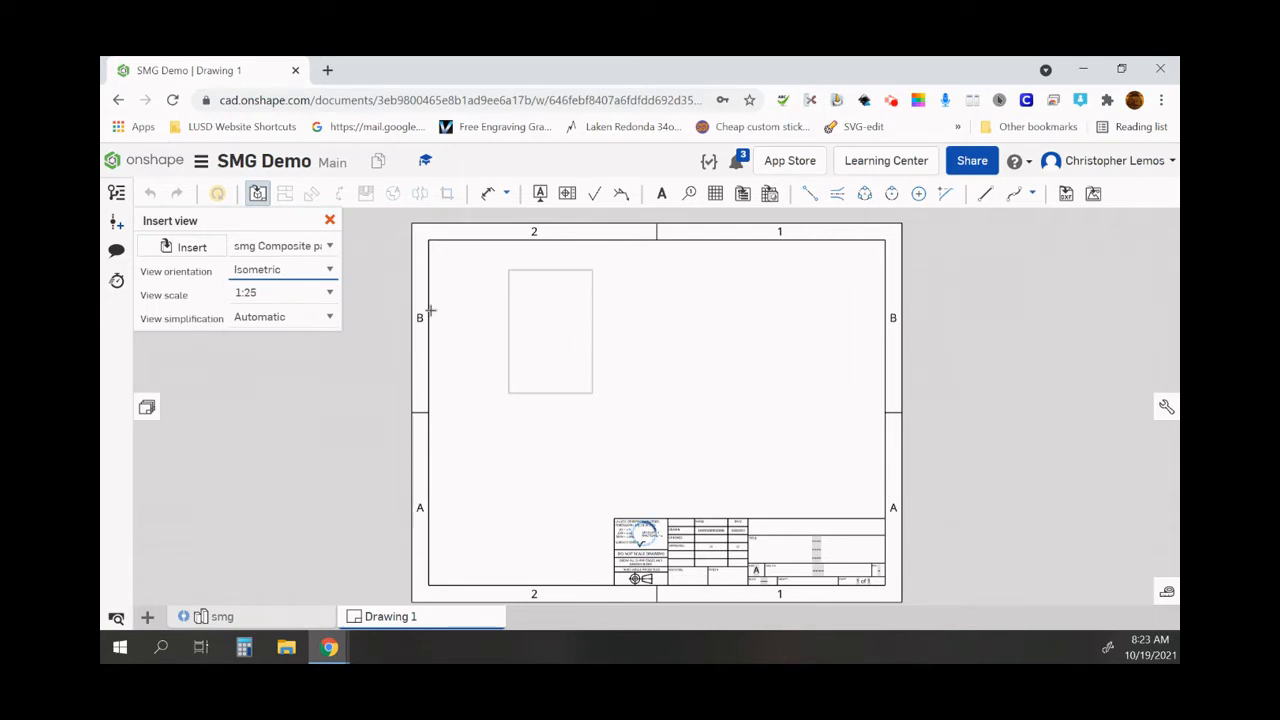
pyautogui.click(331, 296)
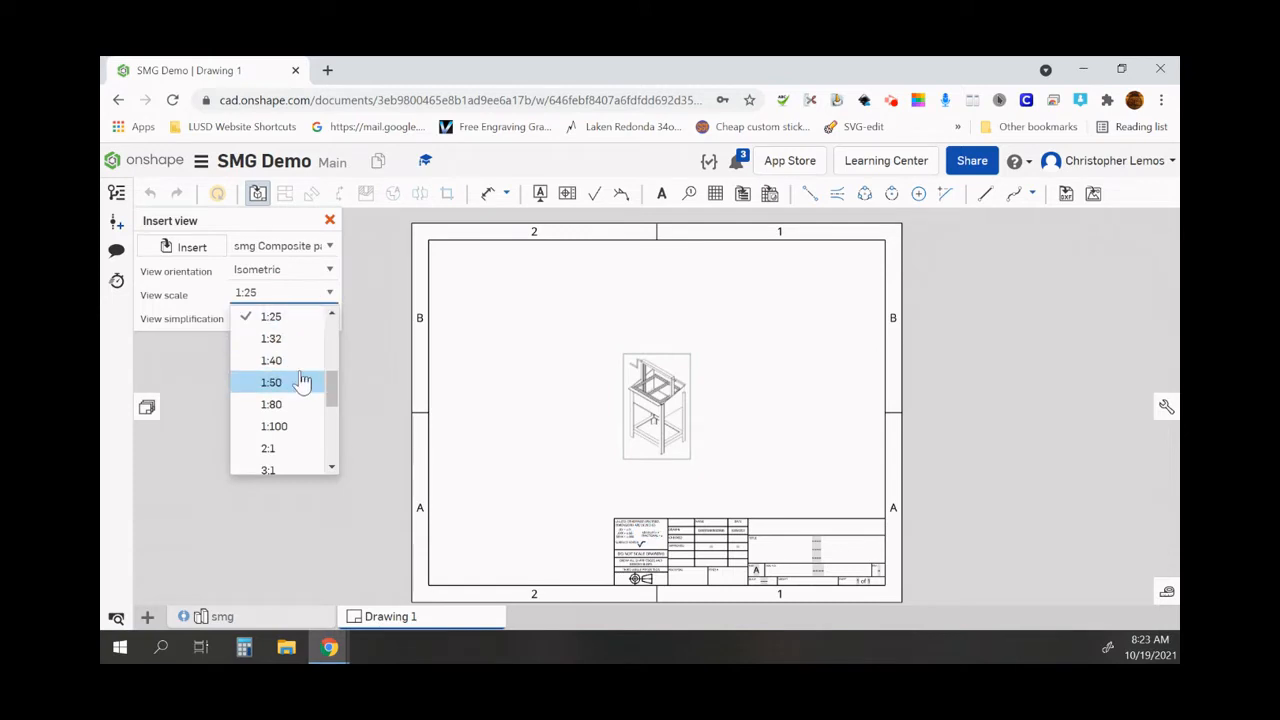
pyautogui.scroll(2, 302, 382)
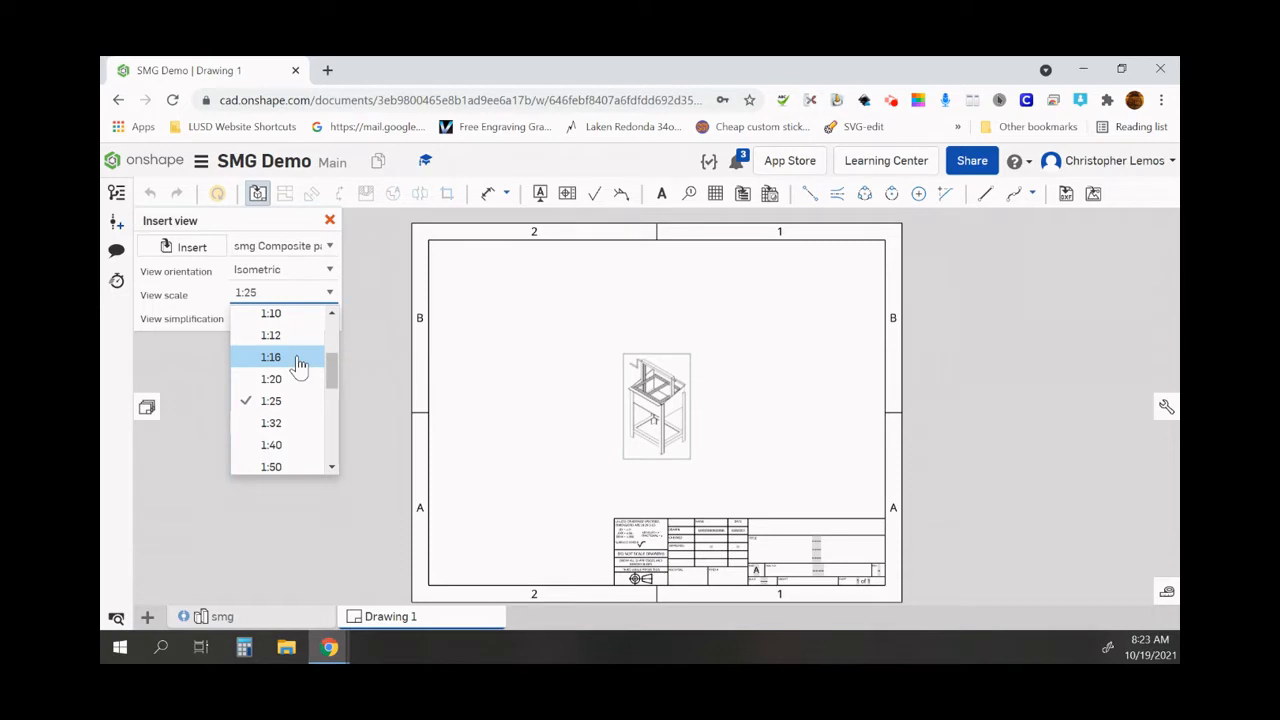
pyautogui.click(297, 360)
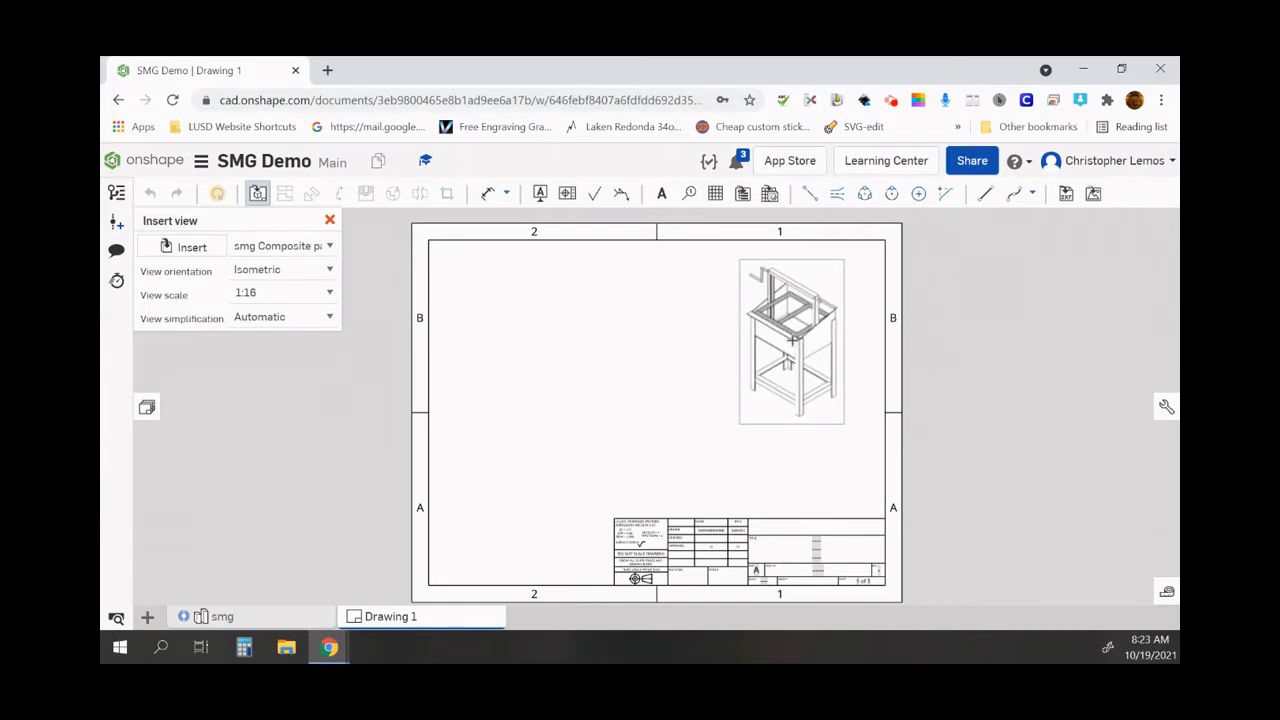
pyautogui.click(790, 336)
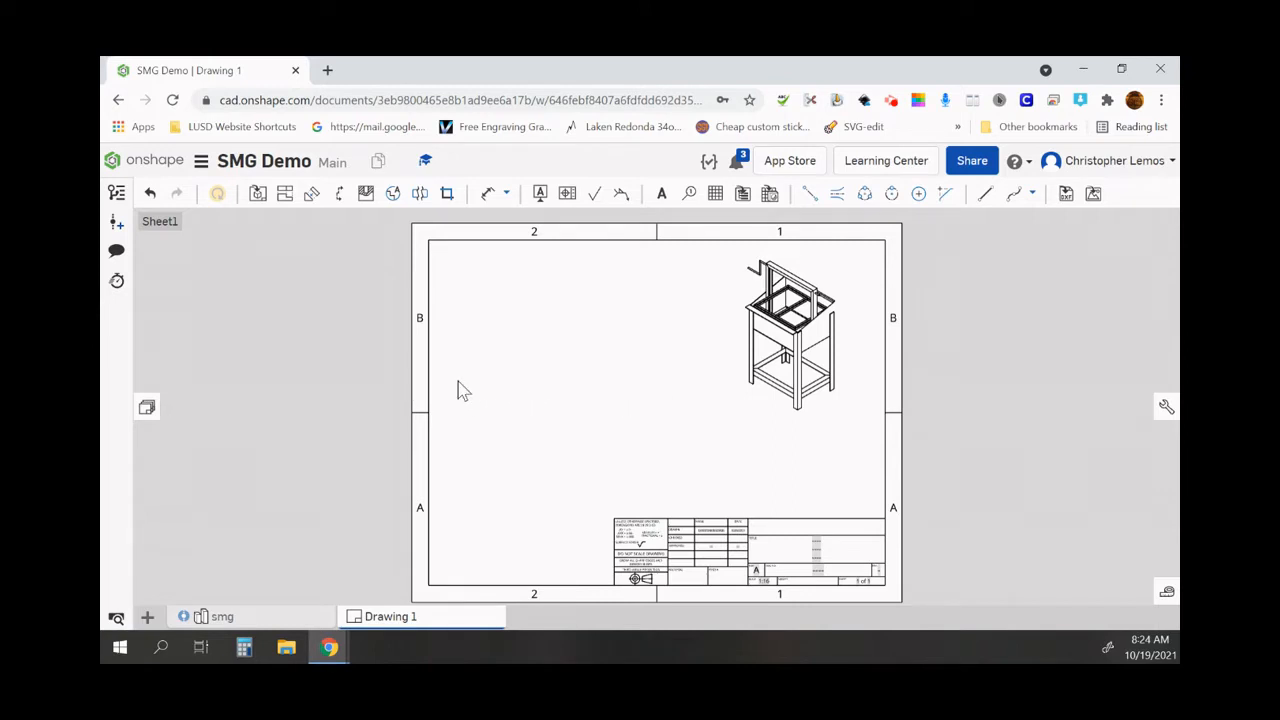
# Step: Insert a front view of Composite part 5 beside the isometric view and place its projected side view to the left
pyautogui.click(262, 203)
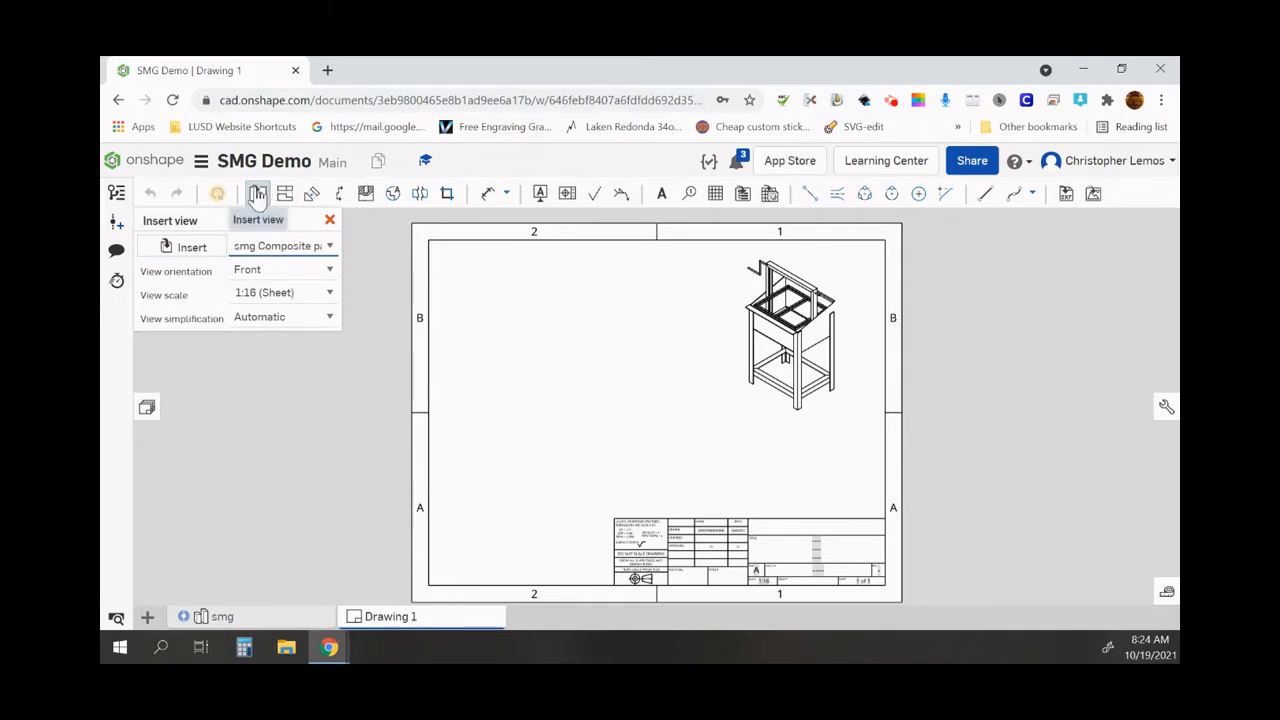
pyautogui.click(195, 250)
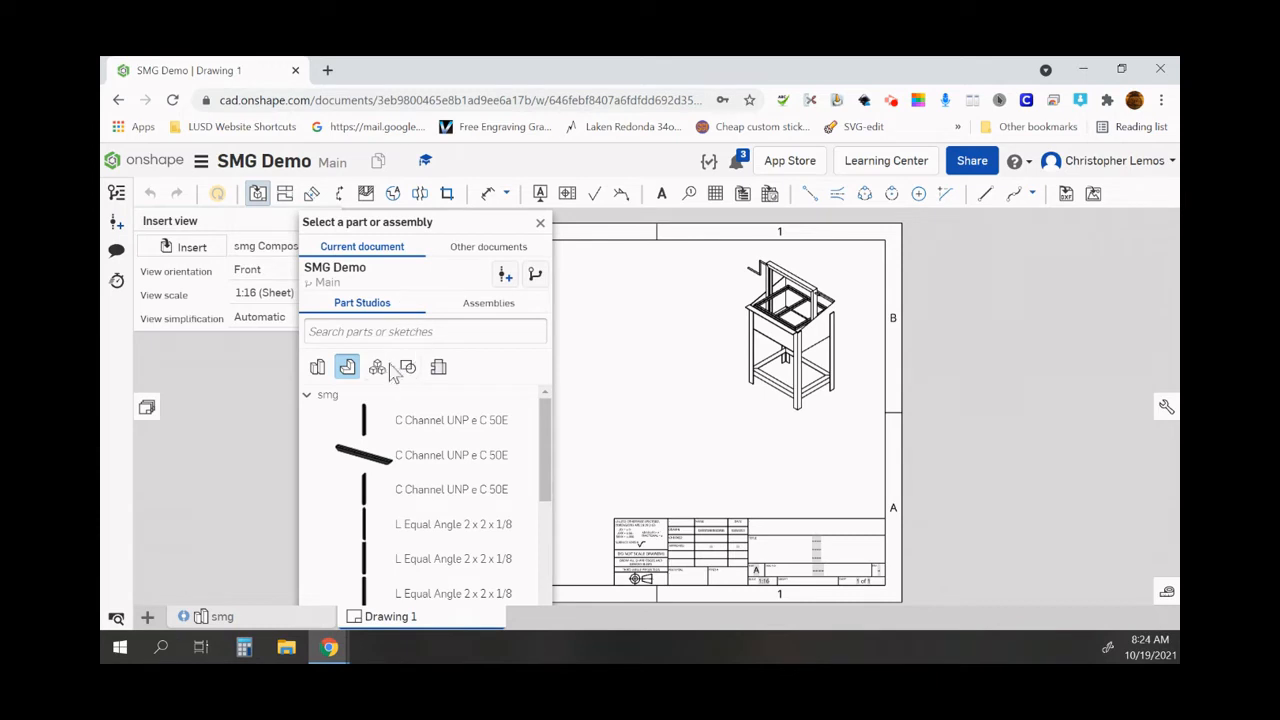
pyautogui.click(378, 368)
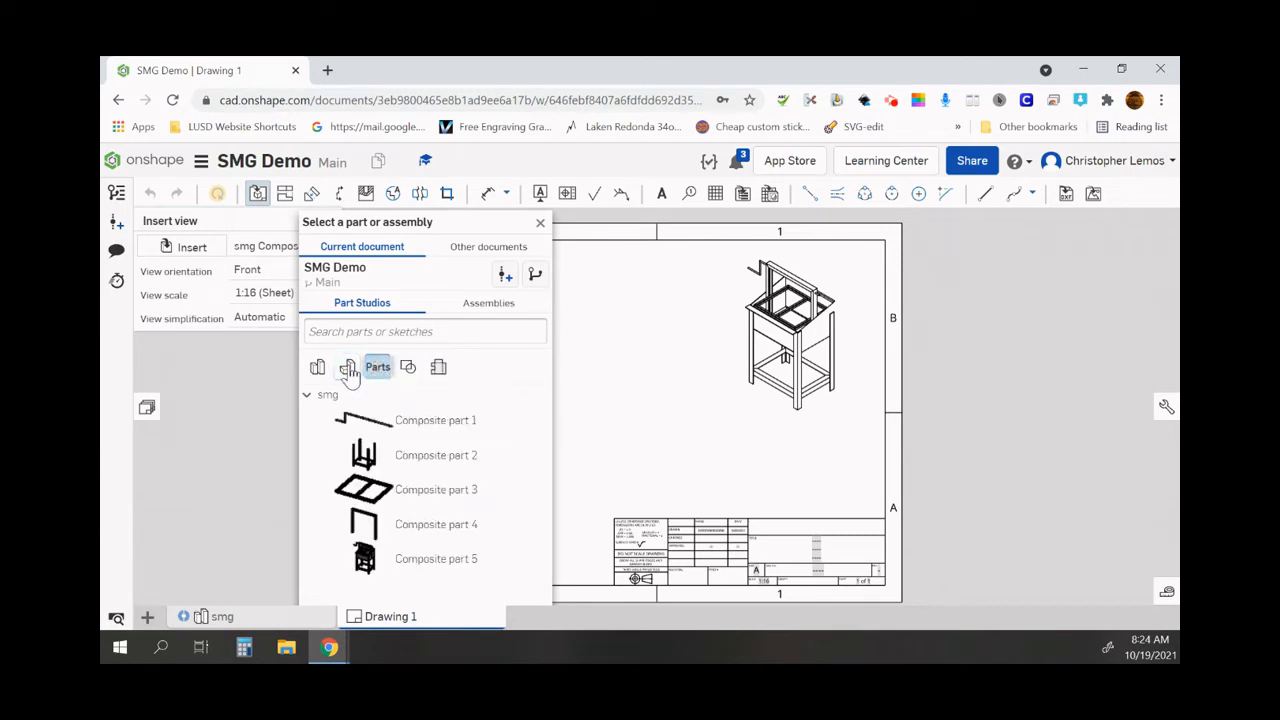
pyautogui.click(383, 570)
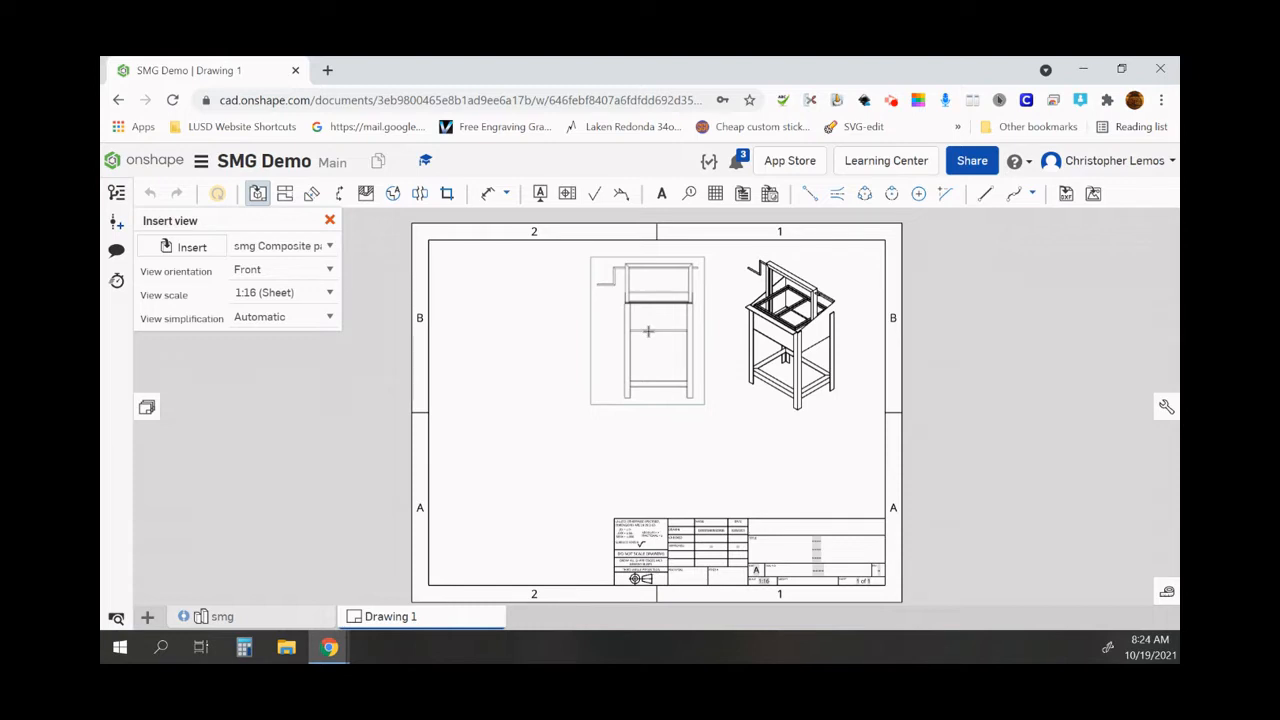
pyautogui.click(648, 331)
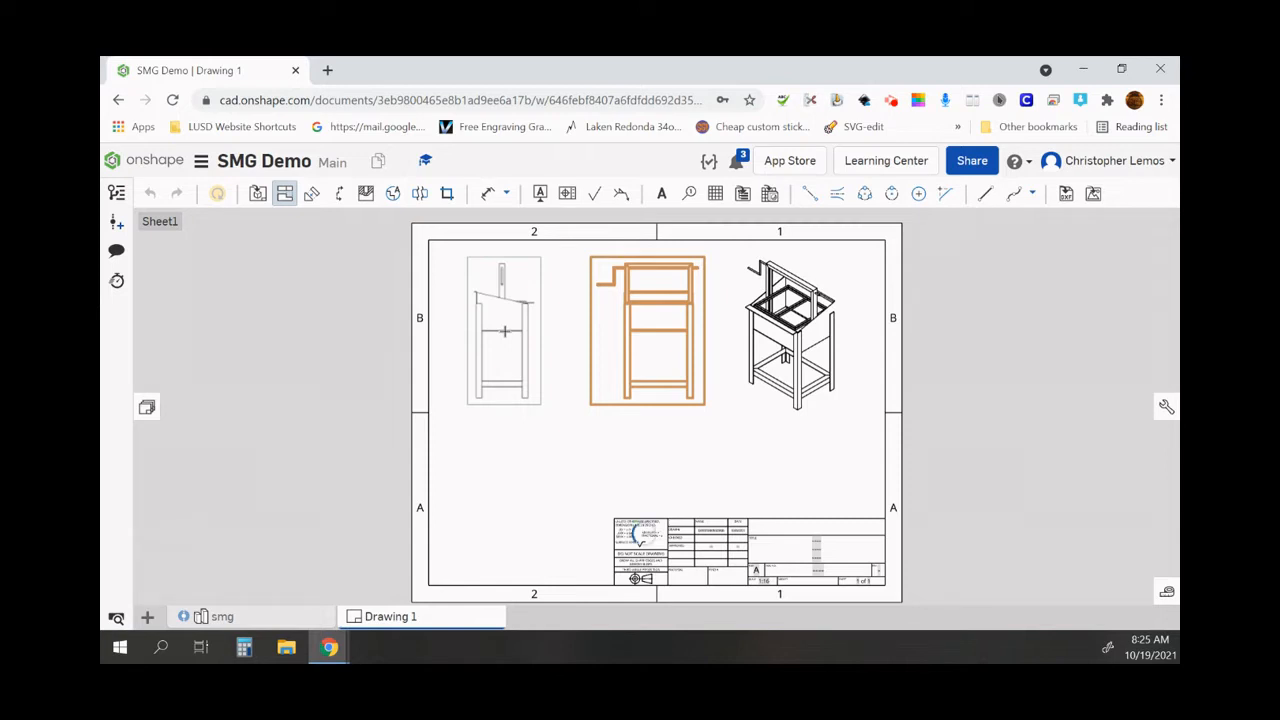
pyautogui.click(505, 331)
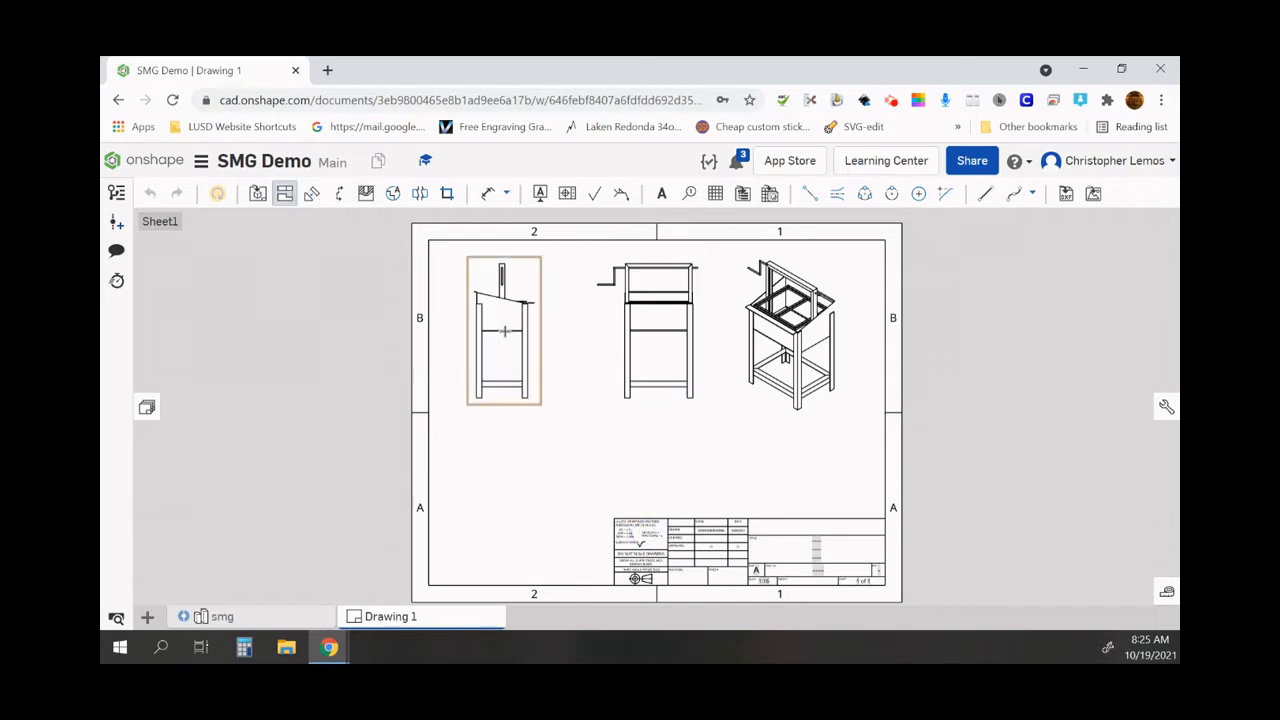
# Step: Insert a front view of Composite part 1, the crank, at the 1:16 sheet scale below the isometric view
pyautogui.click(257, 194)
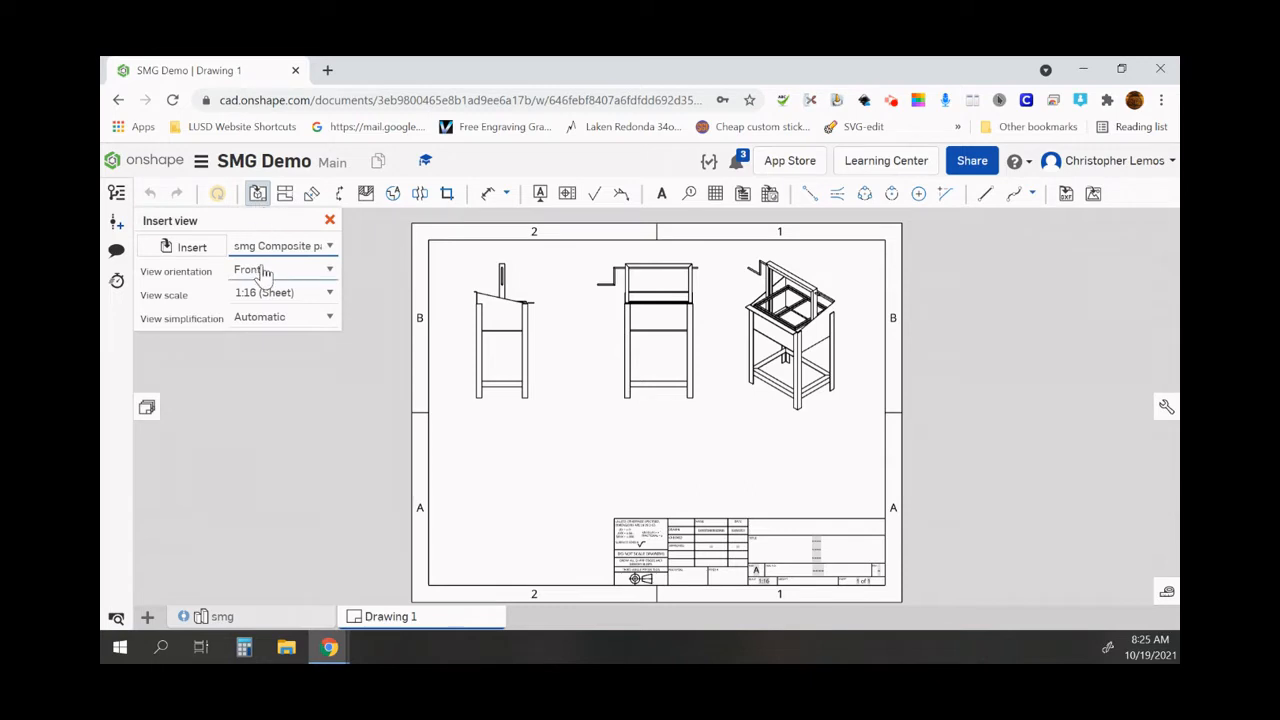
pyautogui.click(207, 249)
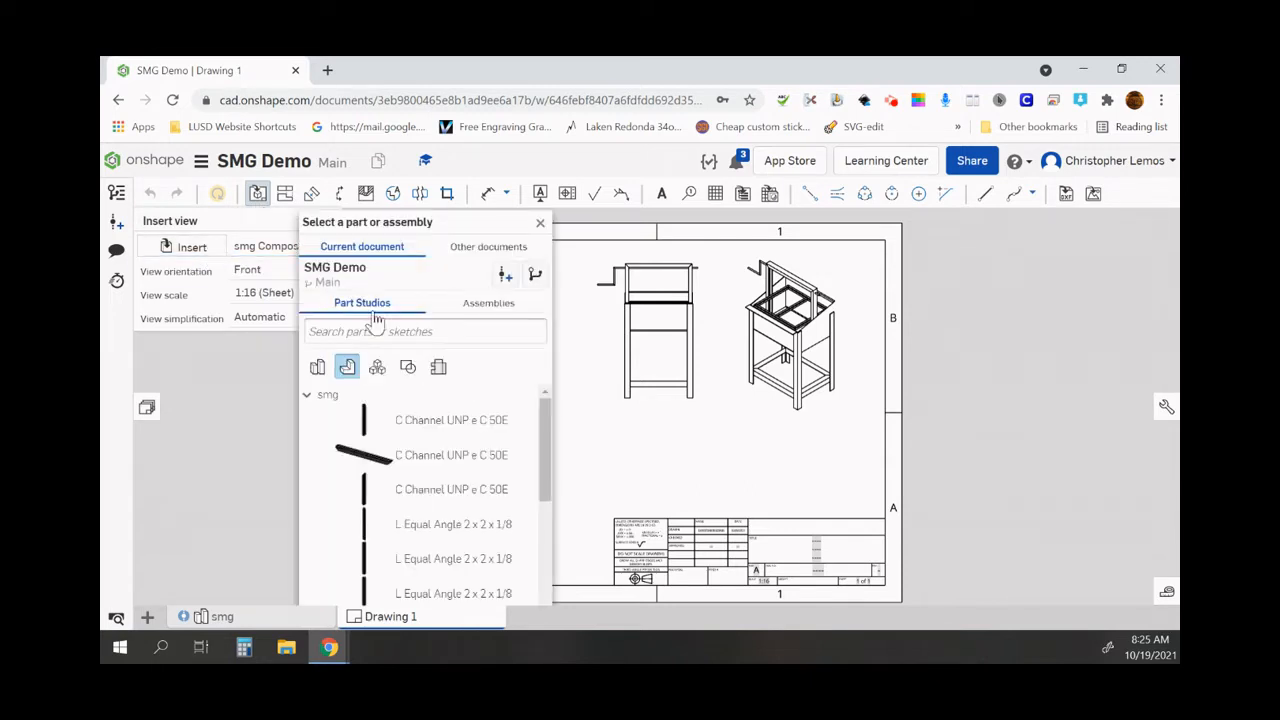
pyautogui.click(375, 368)
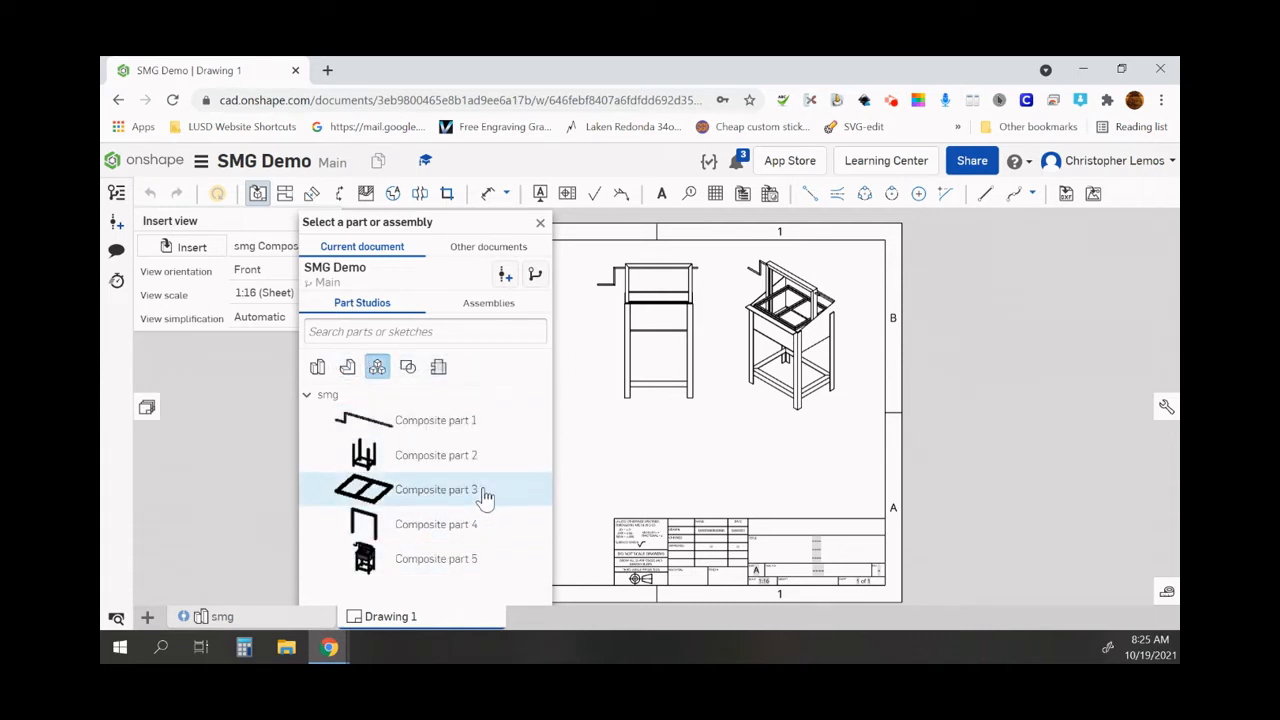
pyautogui.click(430, 425)
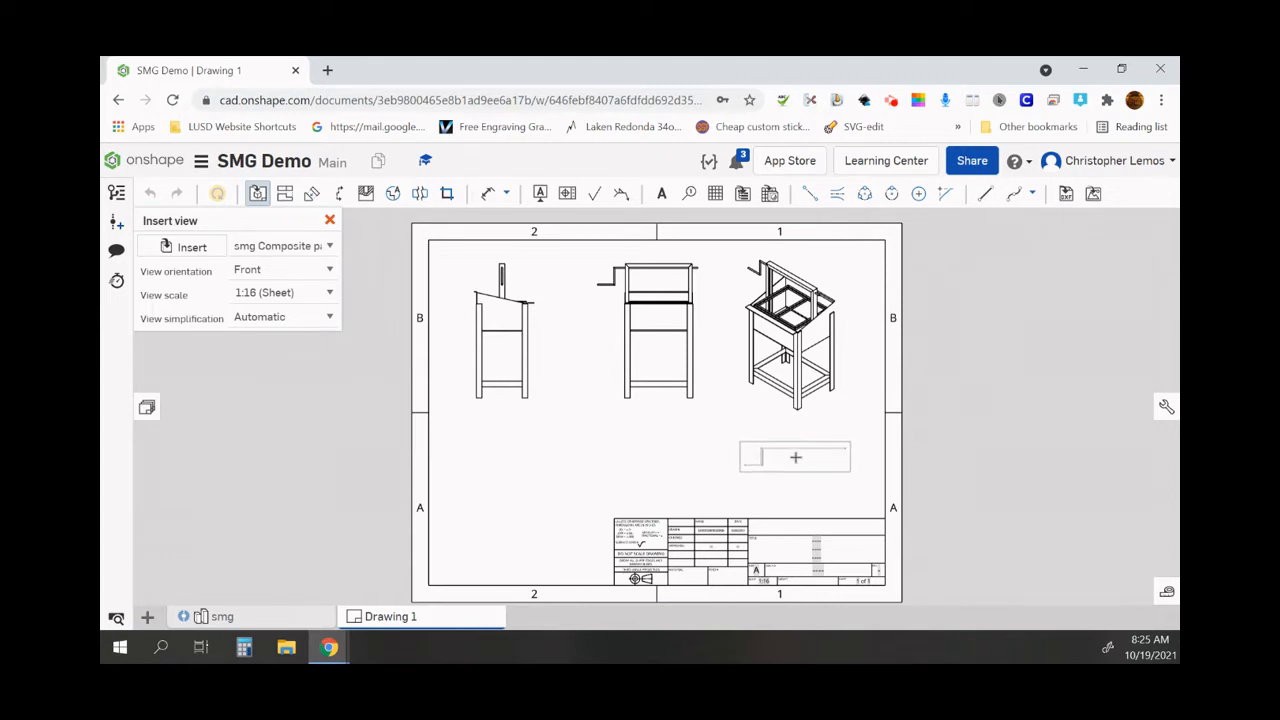
pyautogui.click(796, 457)
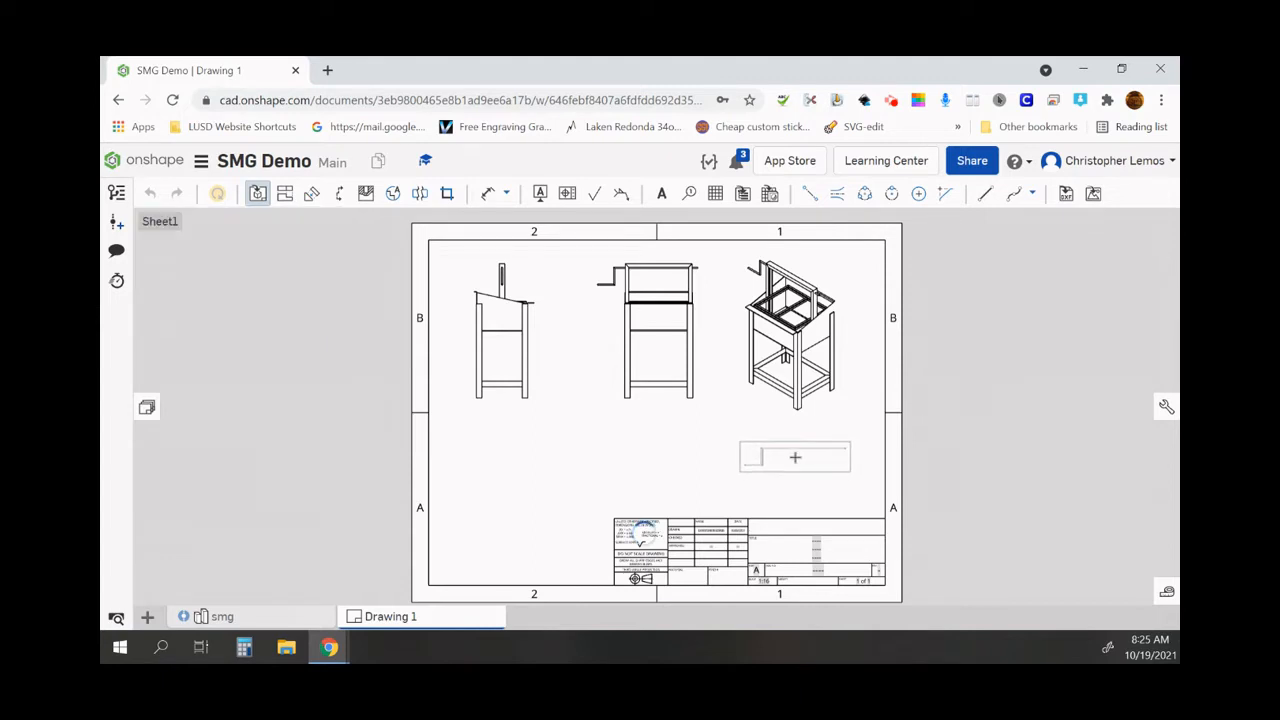
# Step: Insert a front view of Composite part 4 below the full grill's front view, without adding a projected view
pyautogui.click(258, 195)
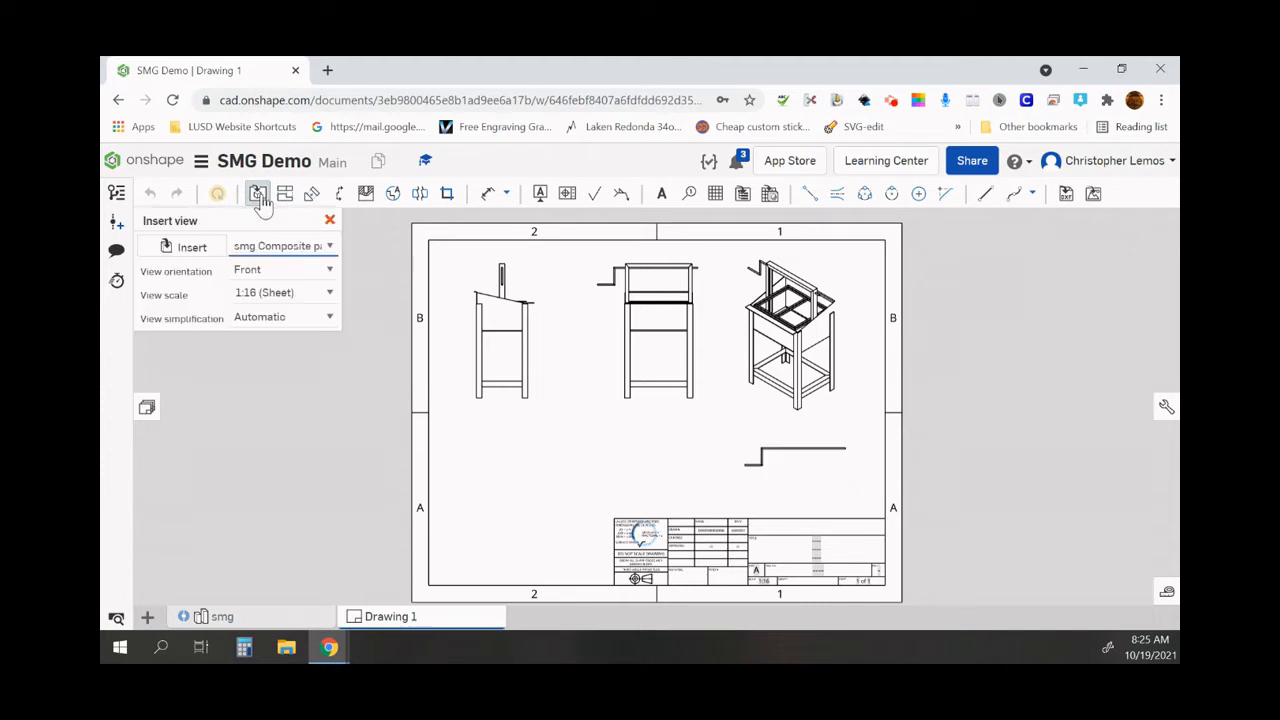
pyautogui.click(205, 247)
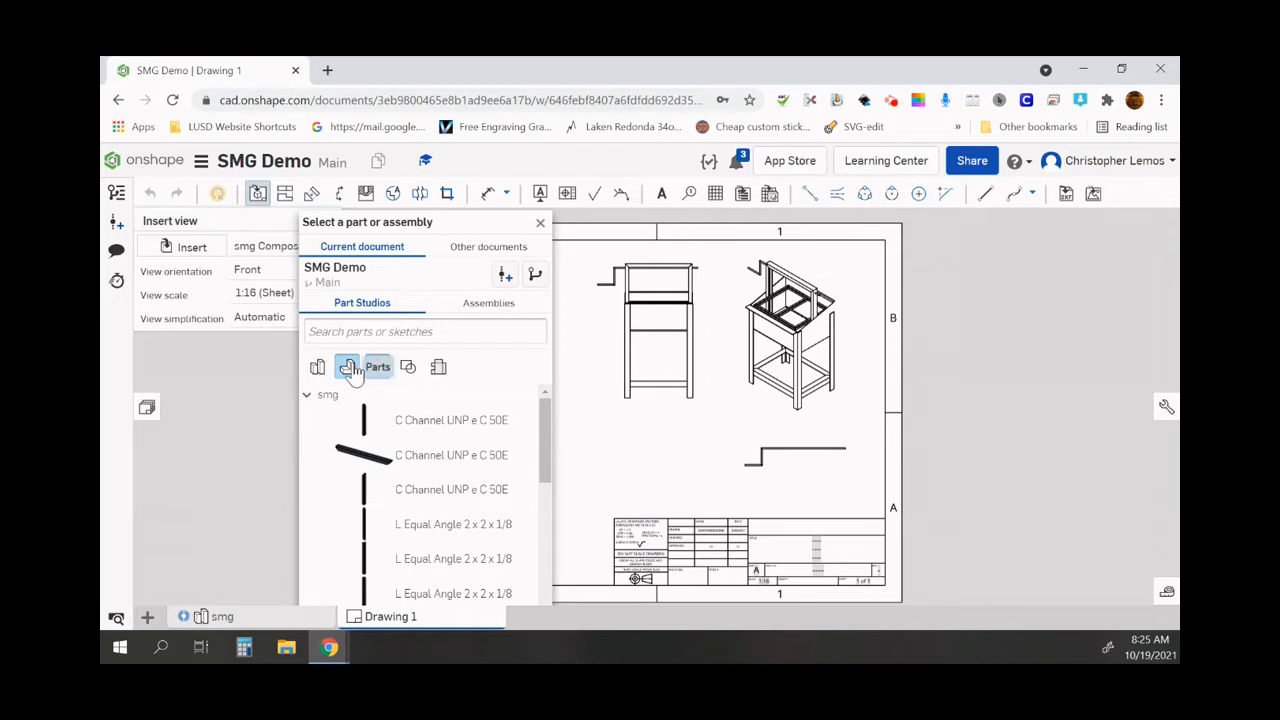
pyautogui.click(377, 367)
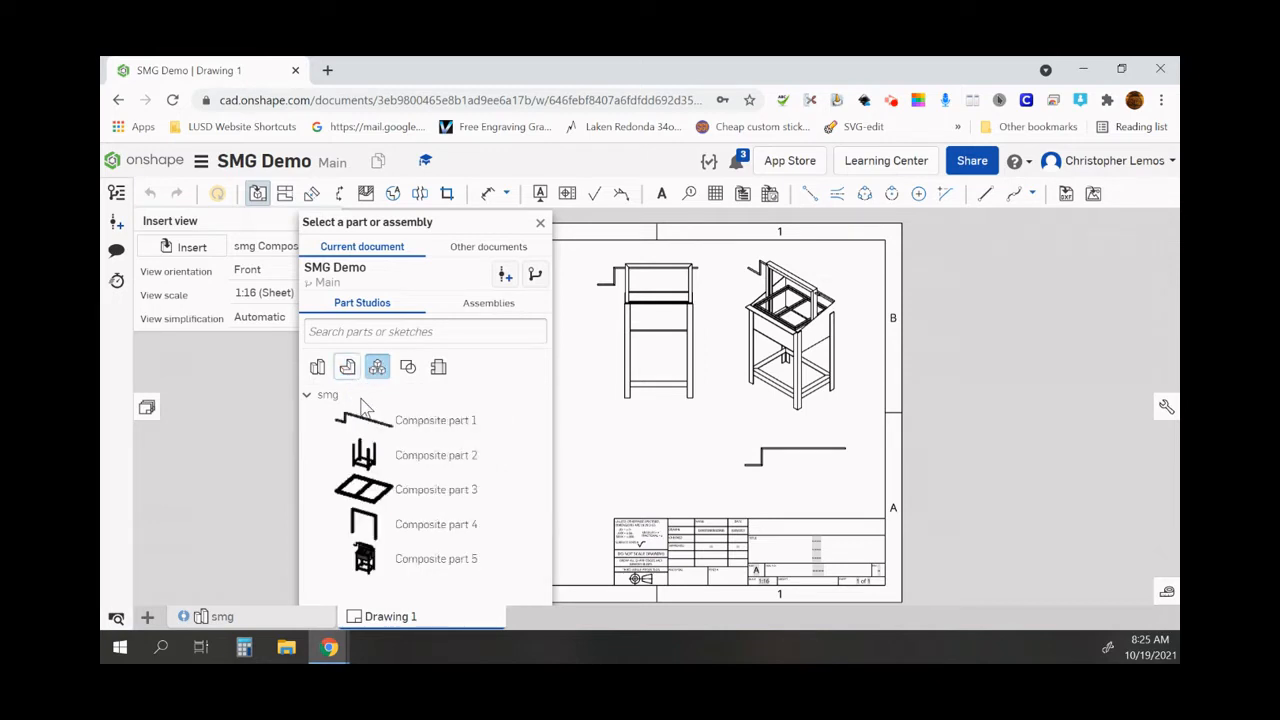
pyautogui.click(427, 533)
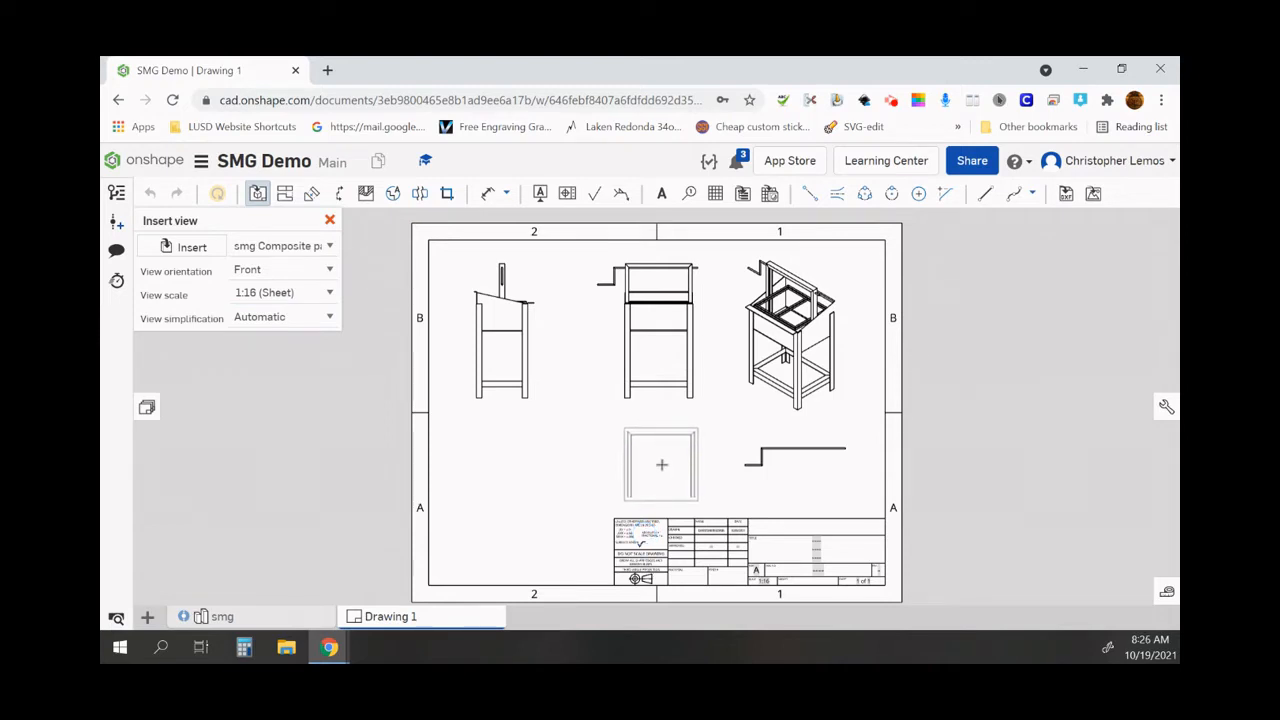
pyautogui.click(661, 464)
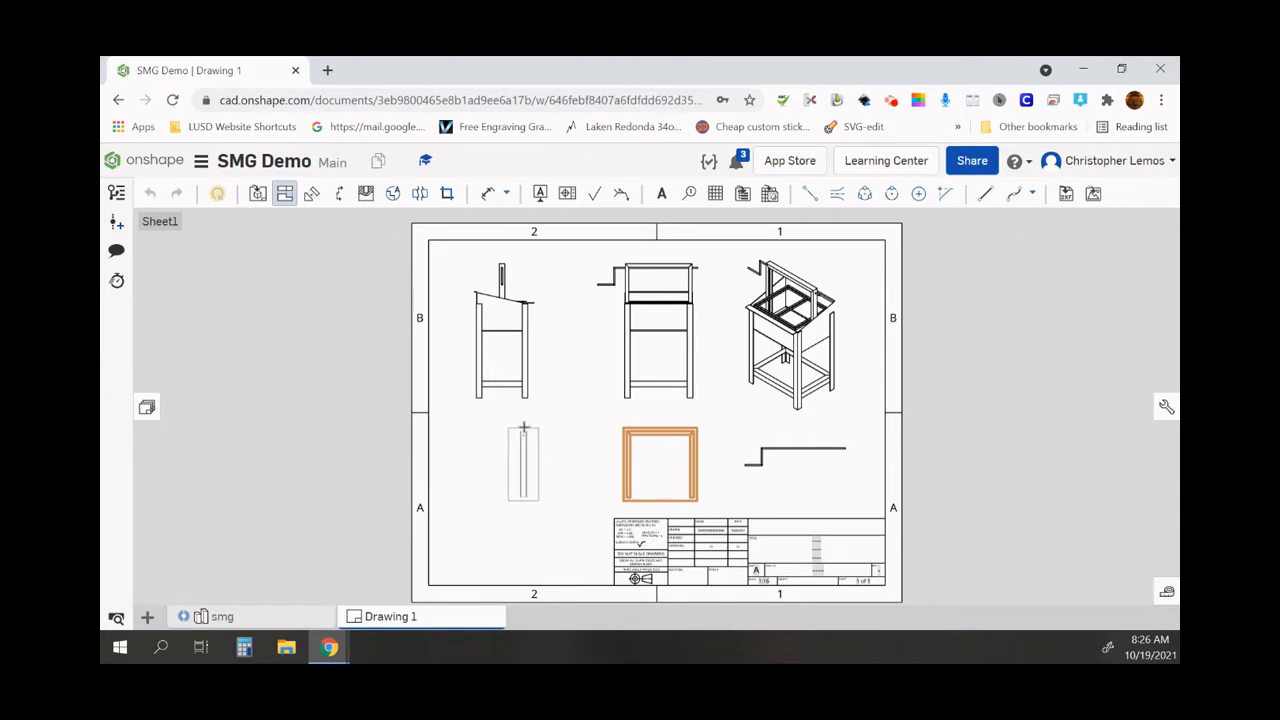
pyautogui.press('Escape')
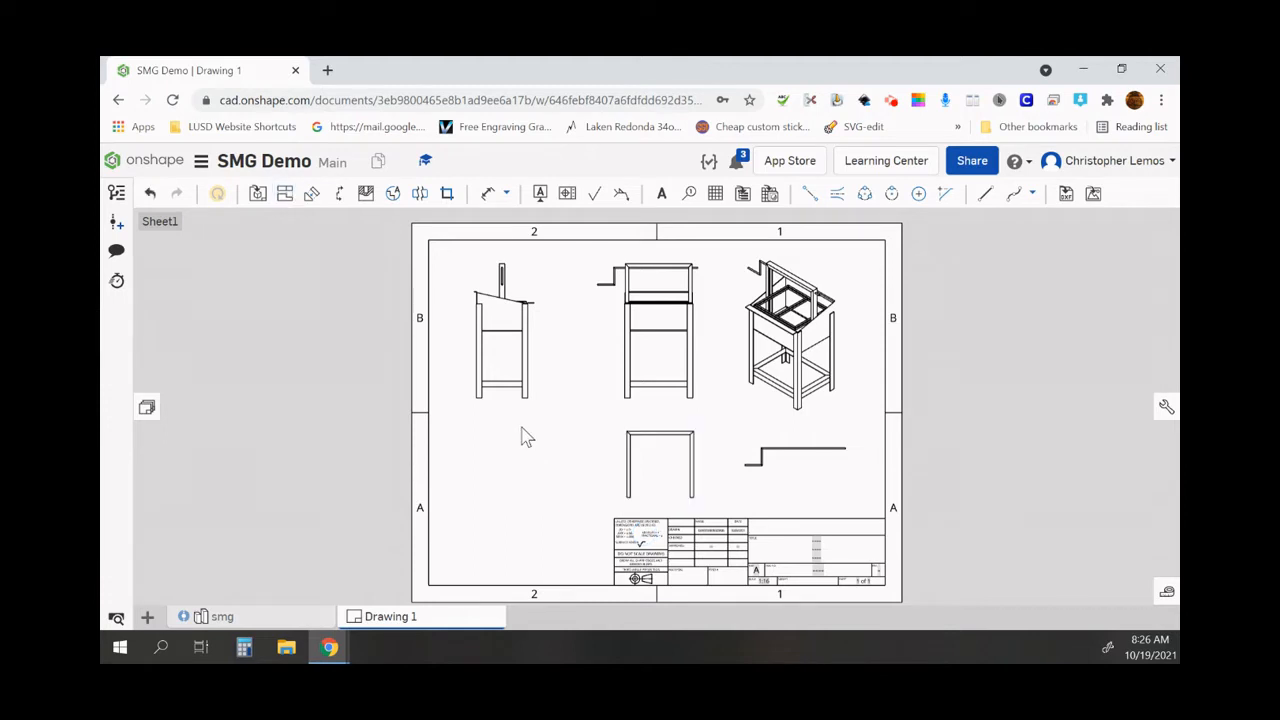
# Step: Insert a right view of Composite part 4 at the 1:16 sheet scale, directly beside that part's front view
pyautogui.click(258, 197)
pyautogui.click(210, 258)
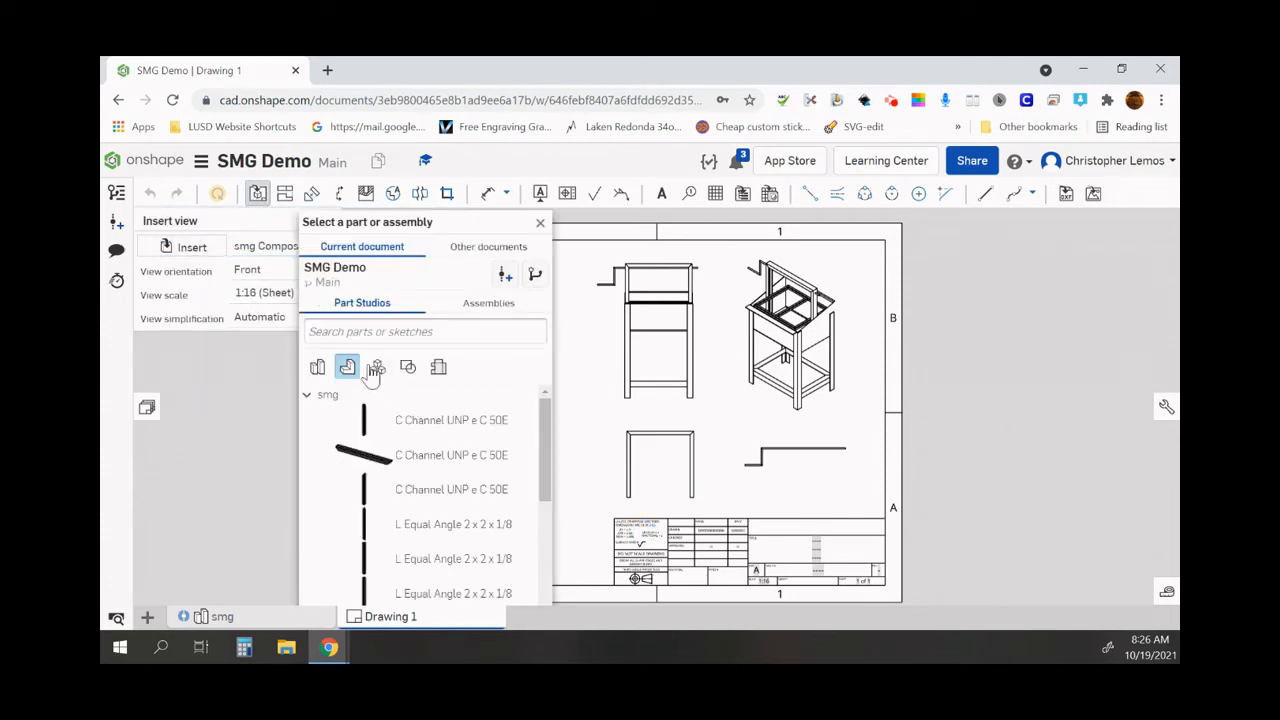
pyautogui.click(376, 367)
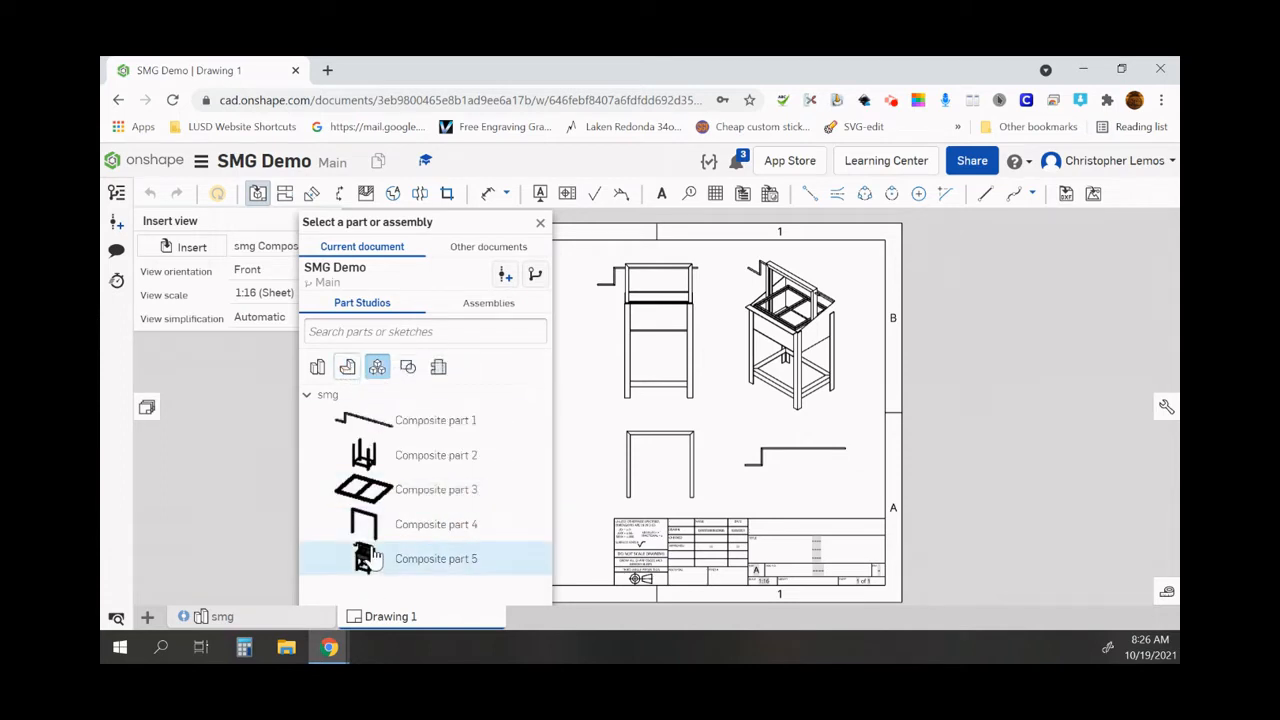
pyautogui.click(403, 533)
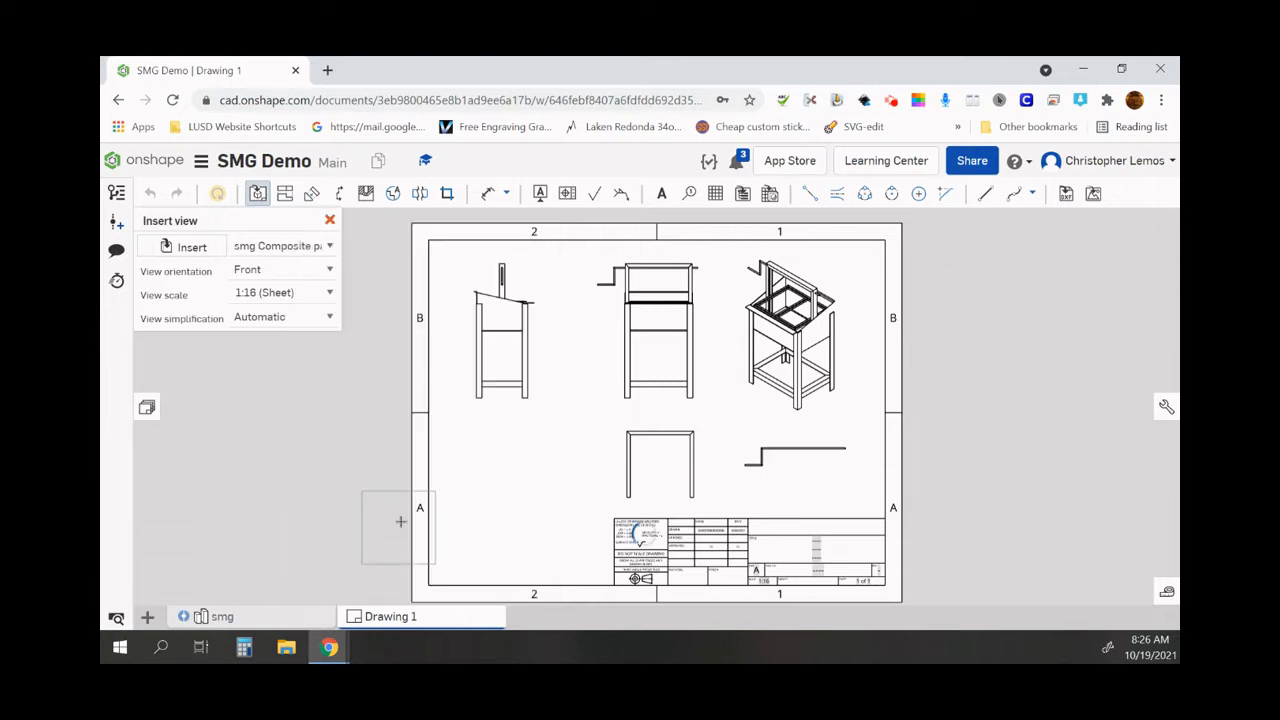
pyautogui.click(318, 270)
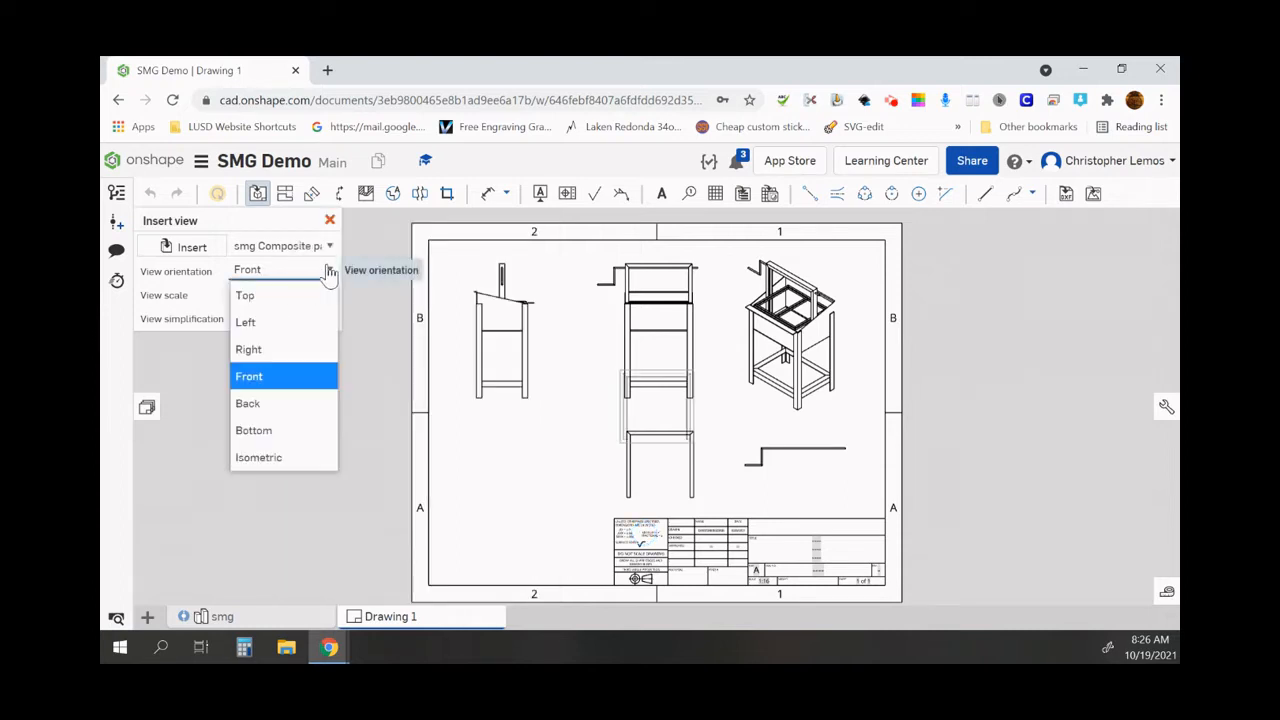
pyautogui.click(280, 350)
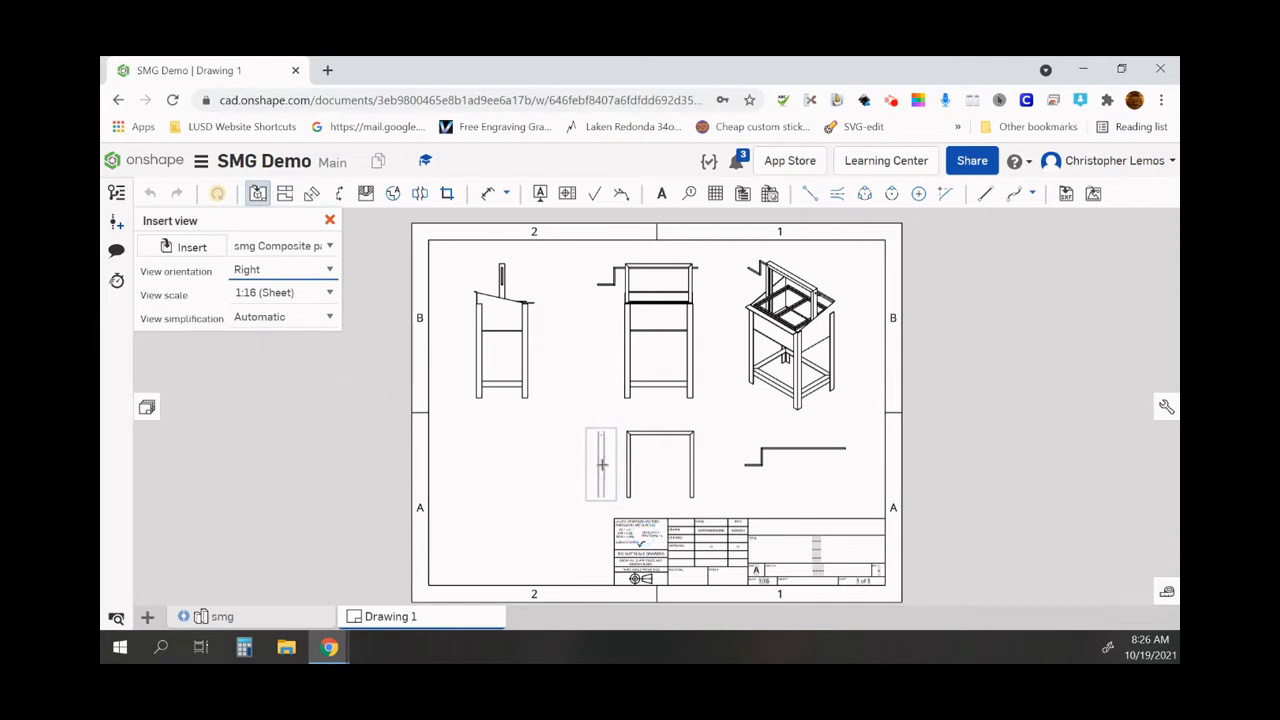
pyautogui.click(602, 463)
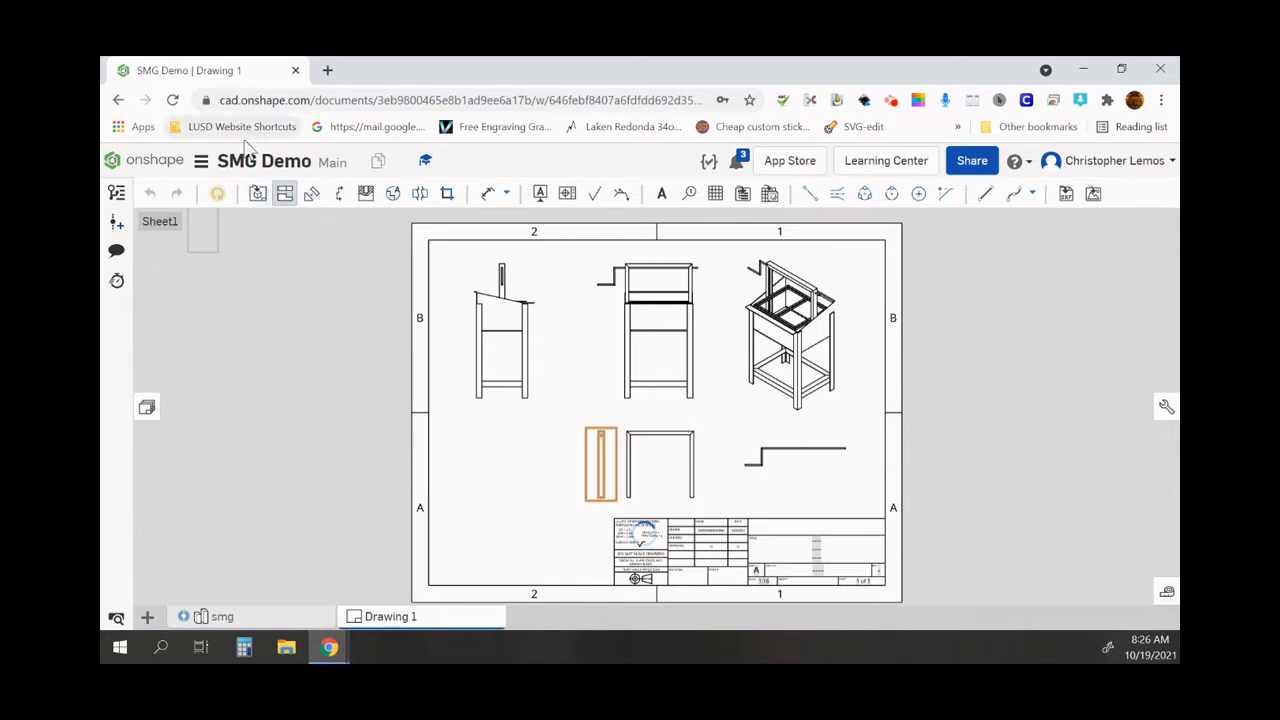
# Step: Insert a top view of Composite part 3 below the full grill's side view, without adding a projected view
pyautogui.click(258, 196)
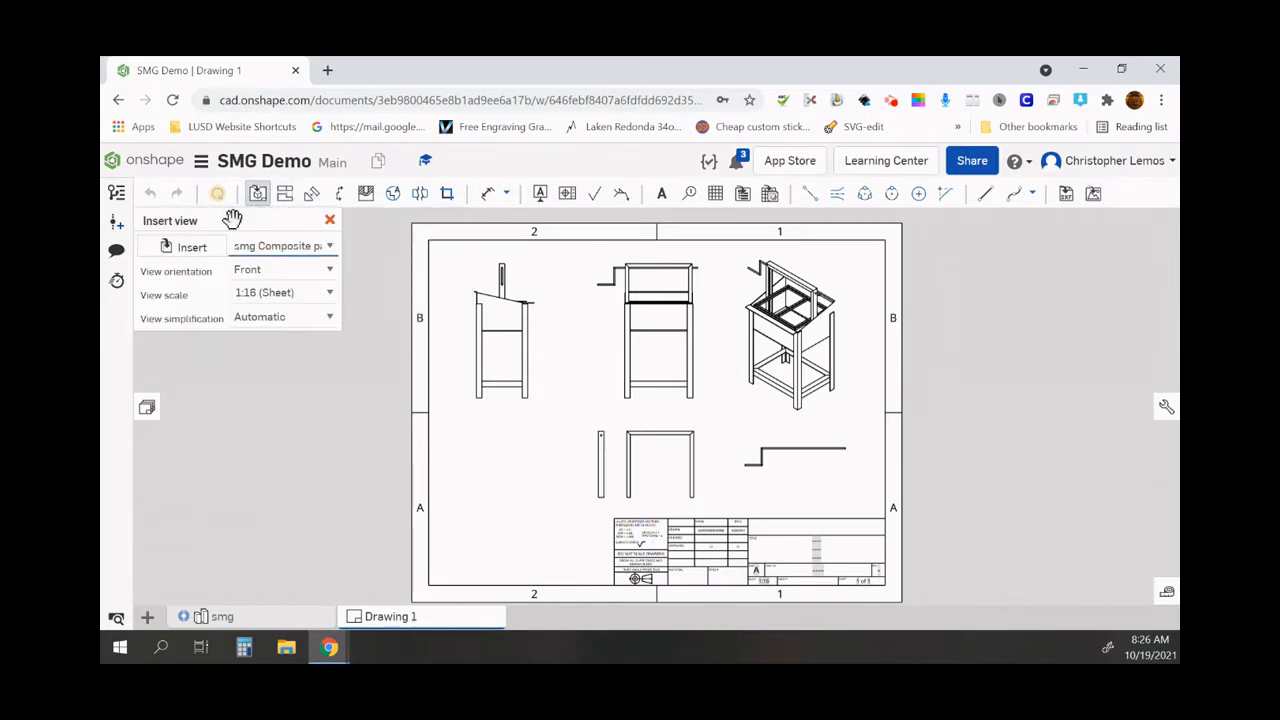
pyautogui.click(165, 245)
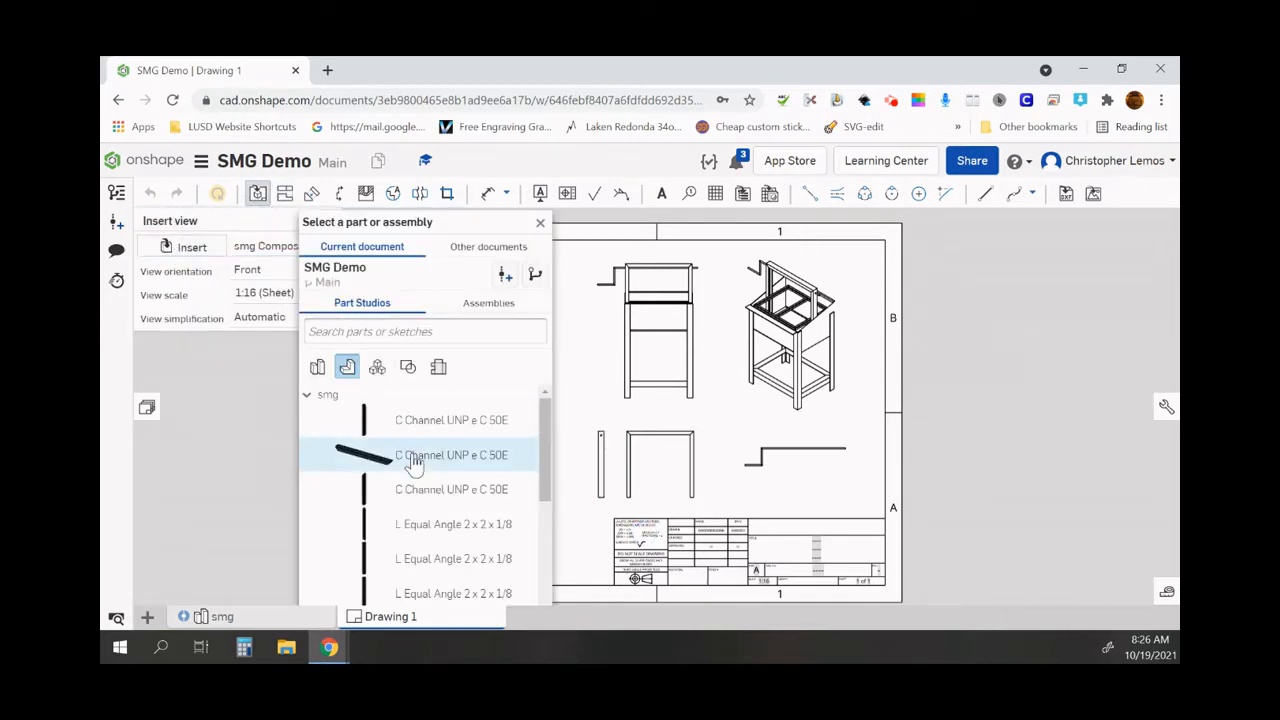
pyautogui.click(349, 369)
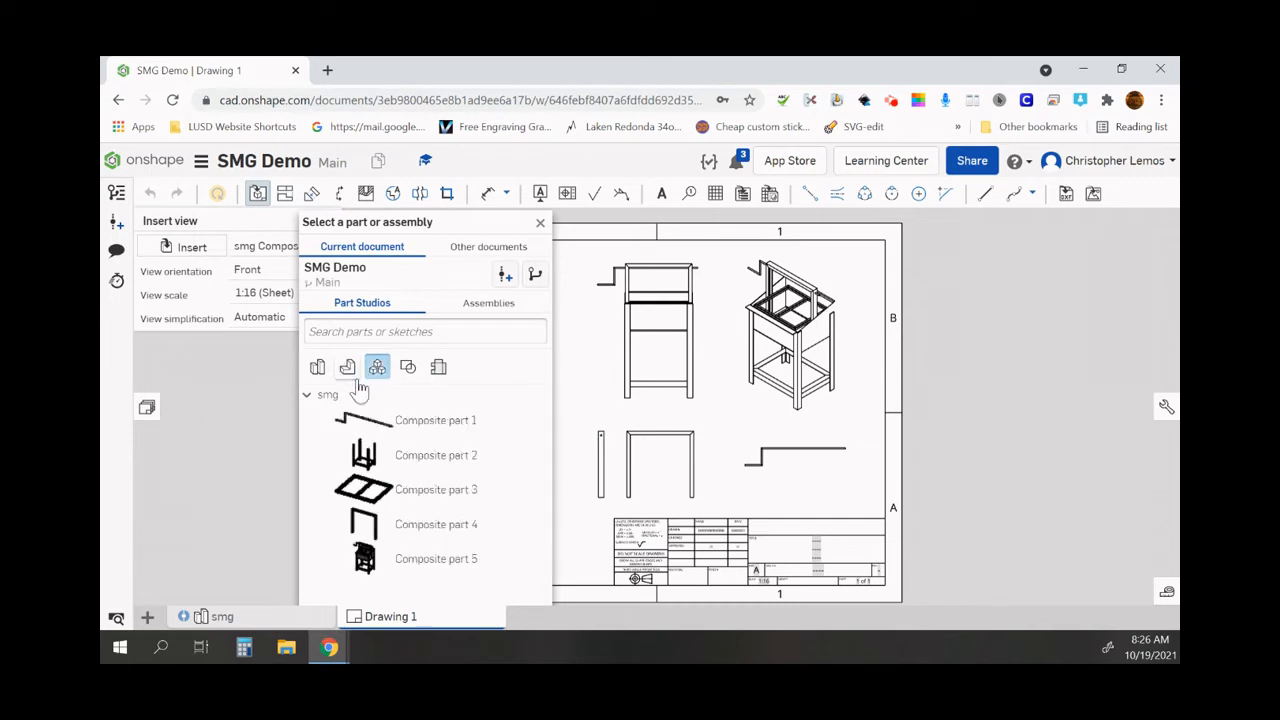
pyautogui.click(409, 490)
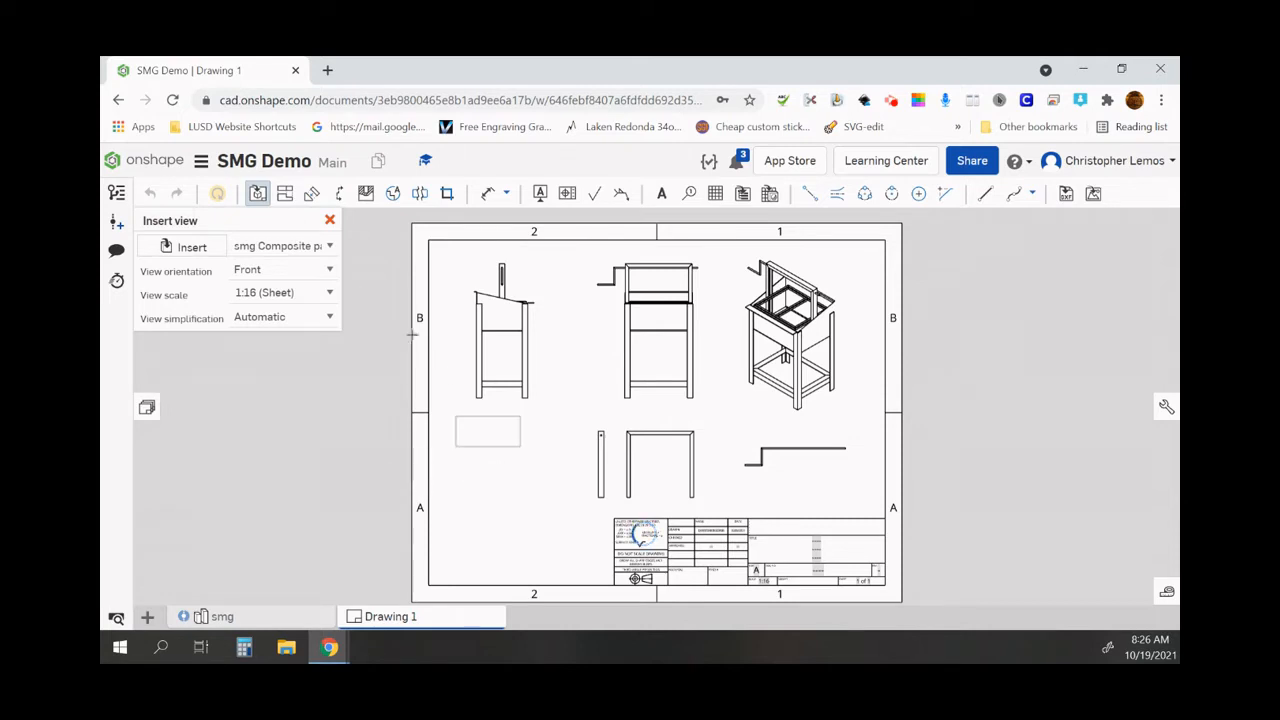
pyautogui.click(329, 272)
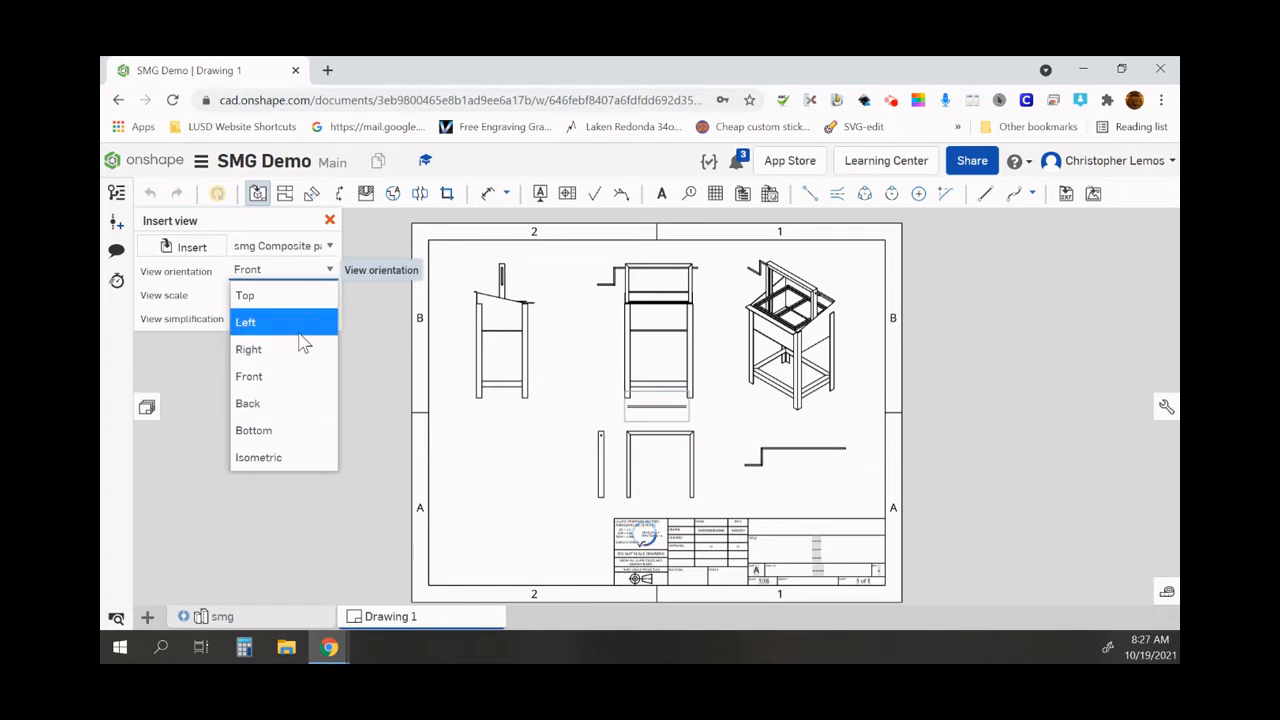
pyautogui.click(287, 300)
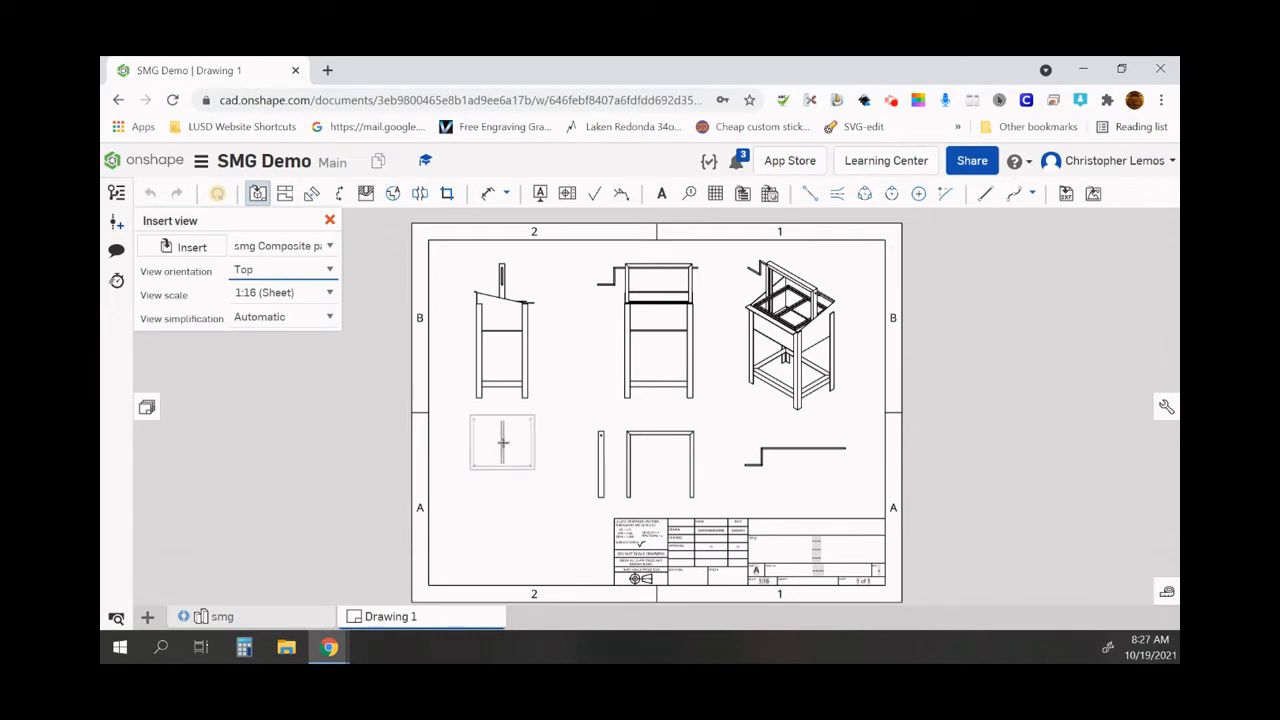
pyautogui.click(503, 442)
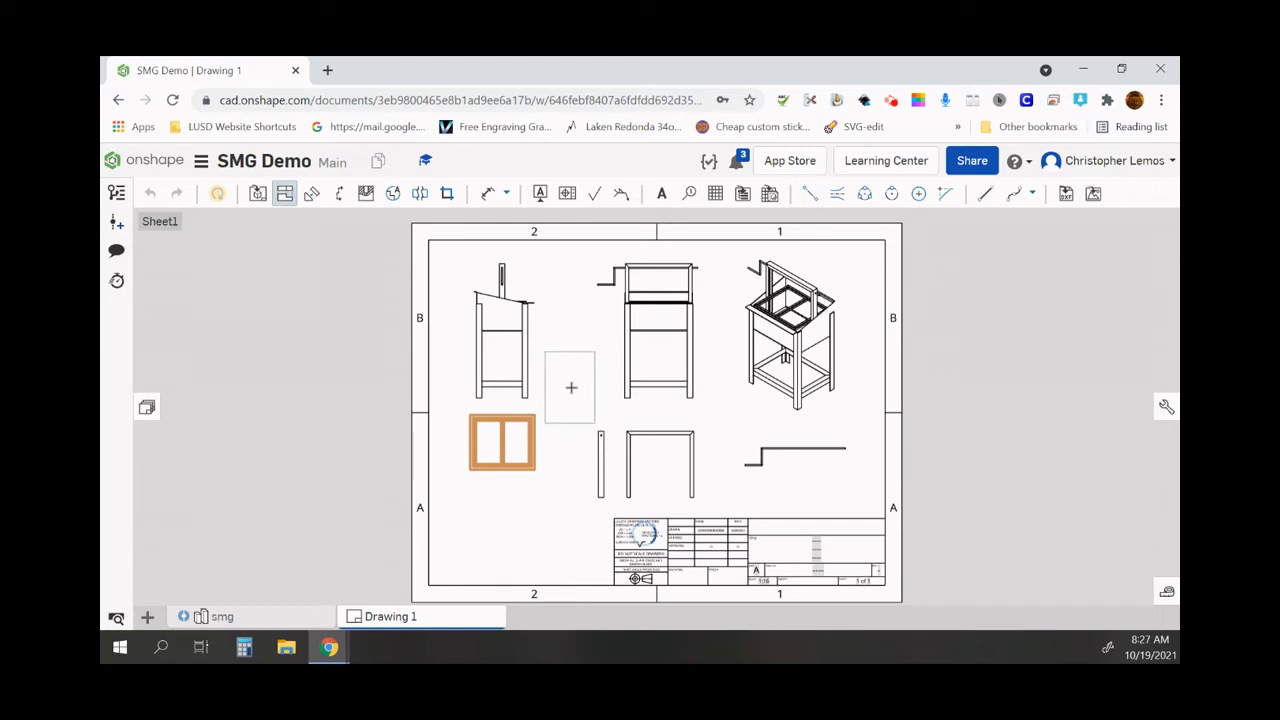
pyautogui.press('Escape')
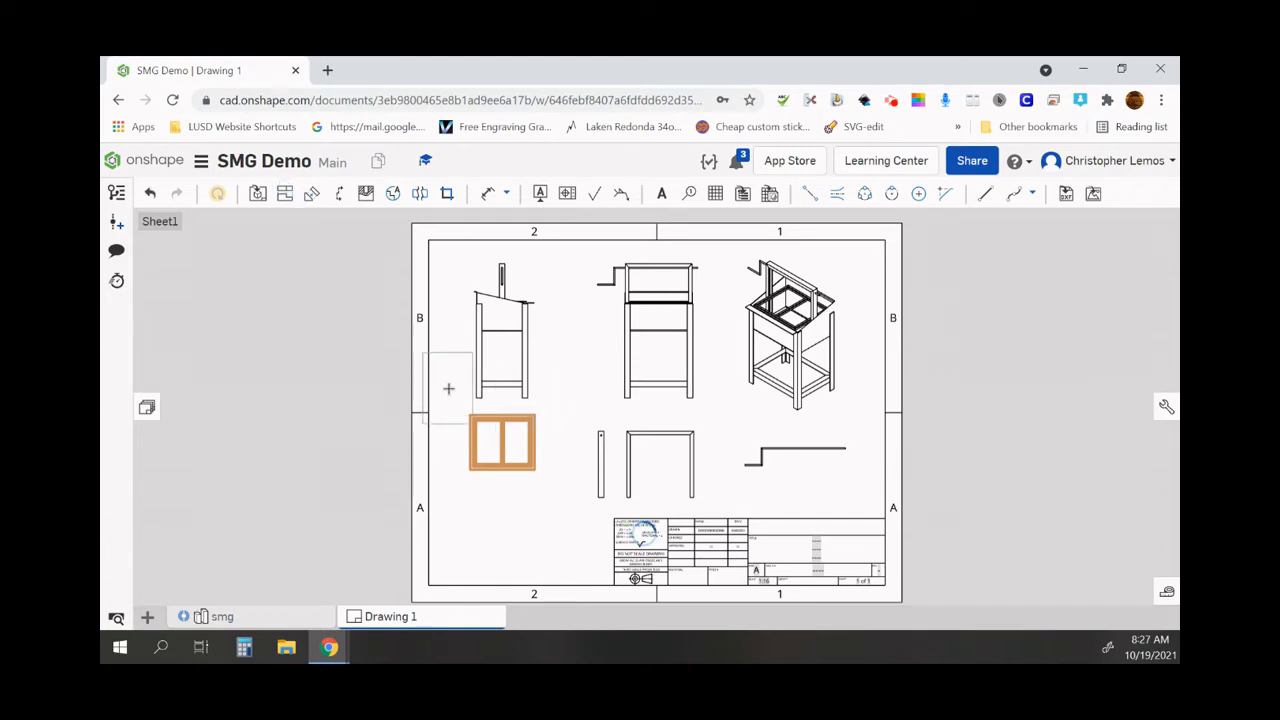
# Step: Insert a top view of Composite part 2 at the 1:16 sheet scale, next to the title block
pyautogui.click(258, 195)
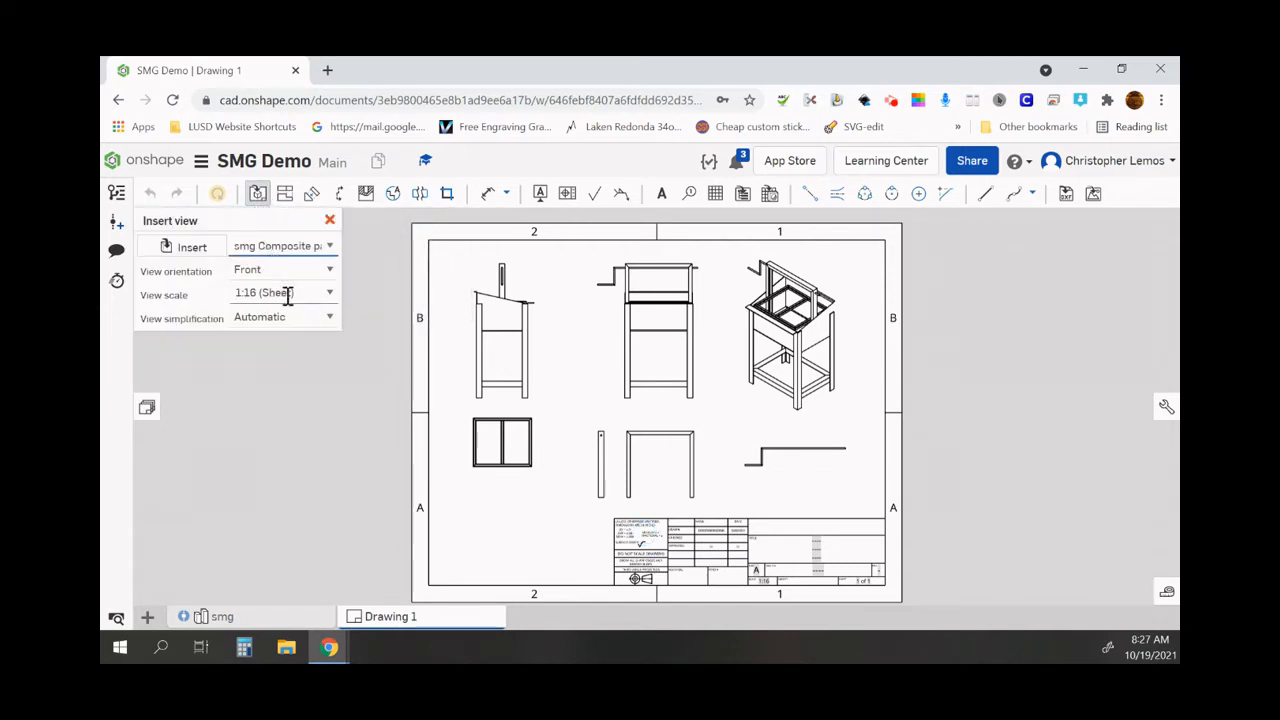
pyautogui.click(213, 247)
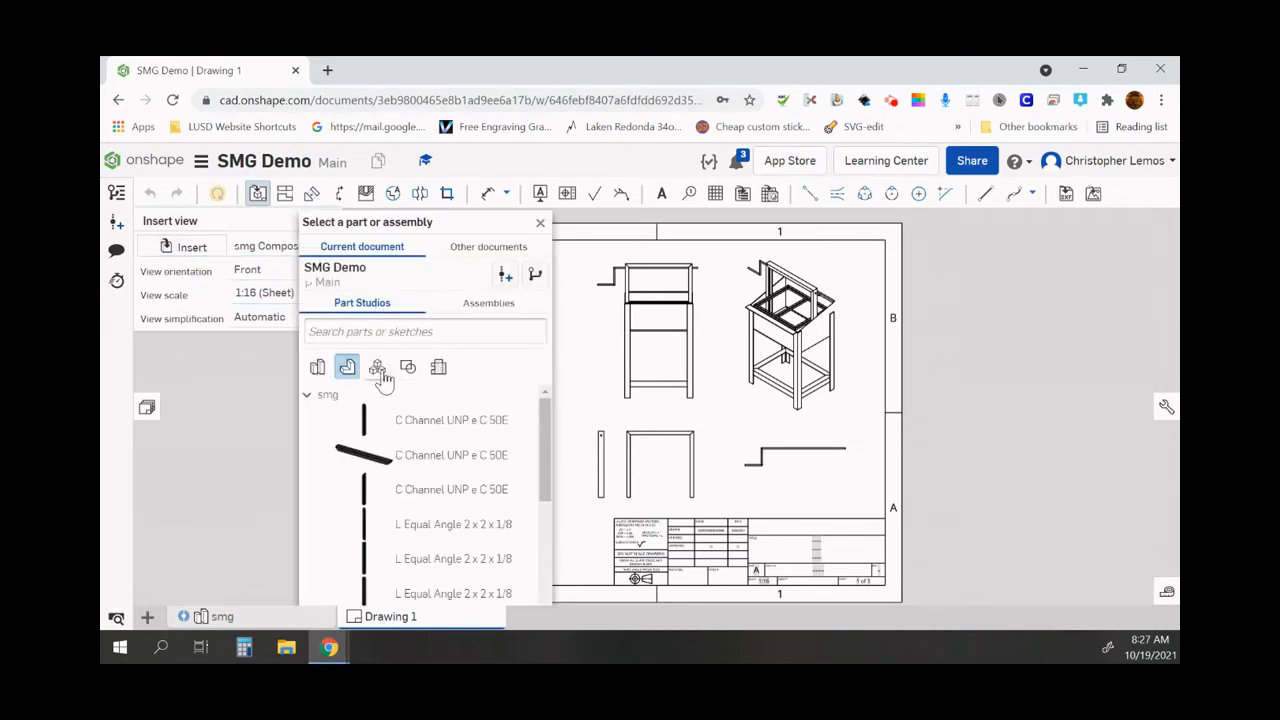
pyautogui.click(377, 369)
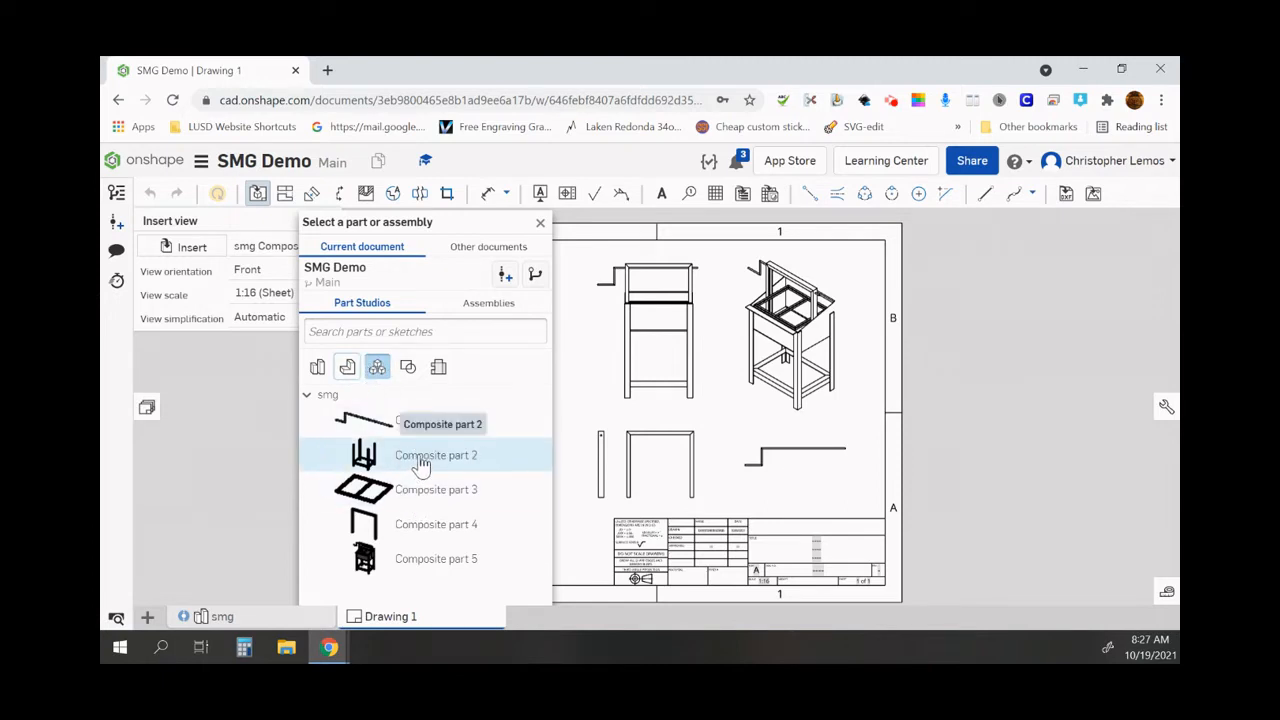
pyautogui.click(420, 460)
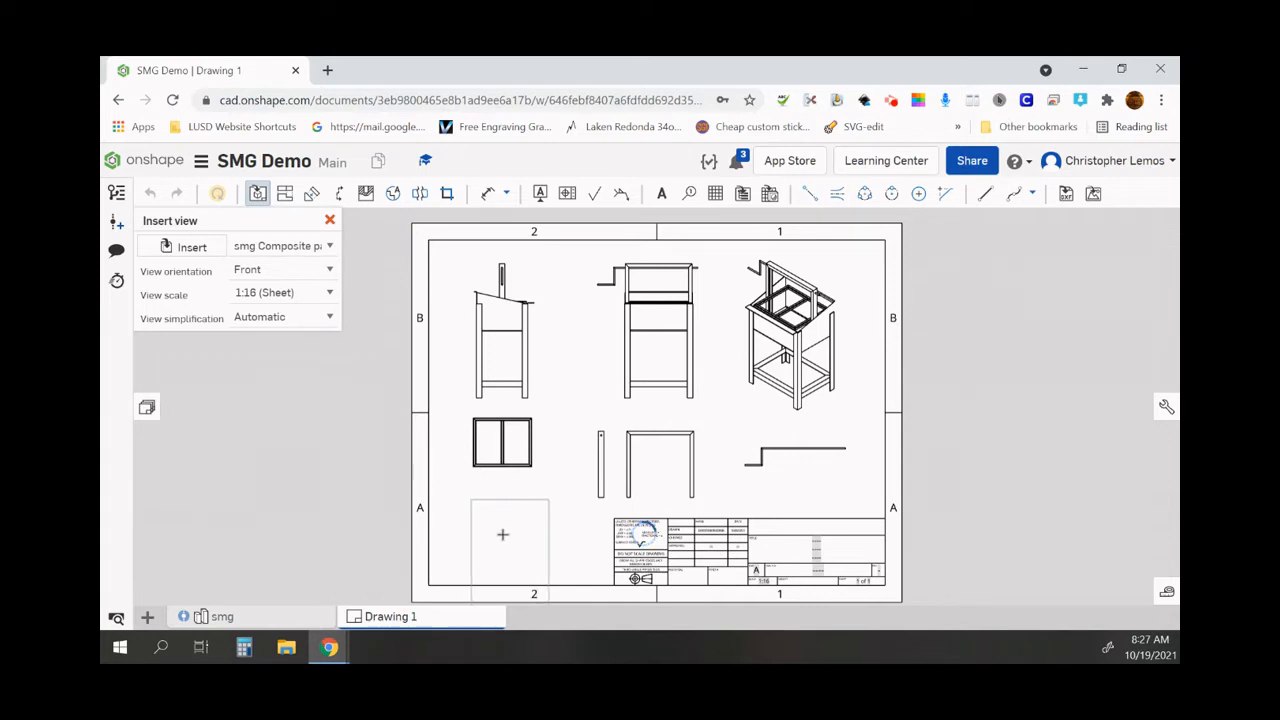
pyautogui.click(329, 276)
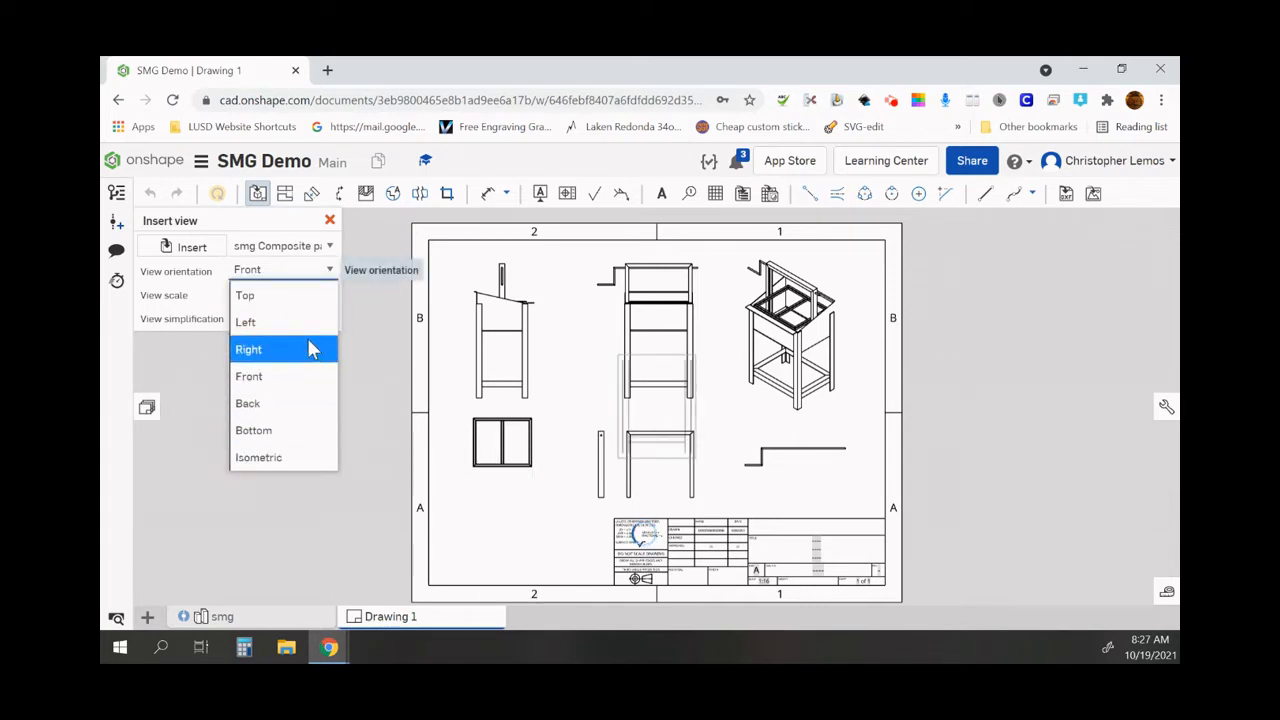
pyautogui.click(272, 296)
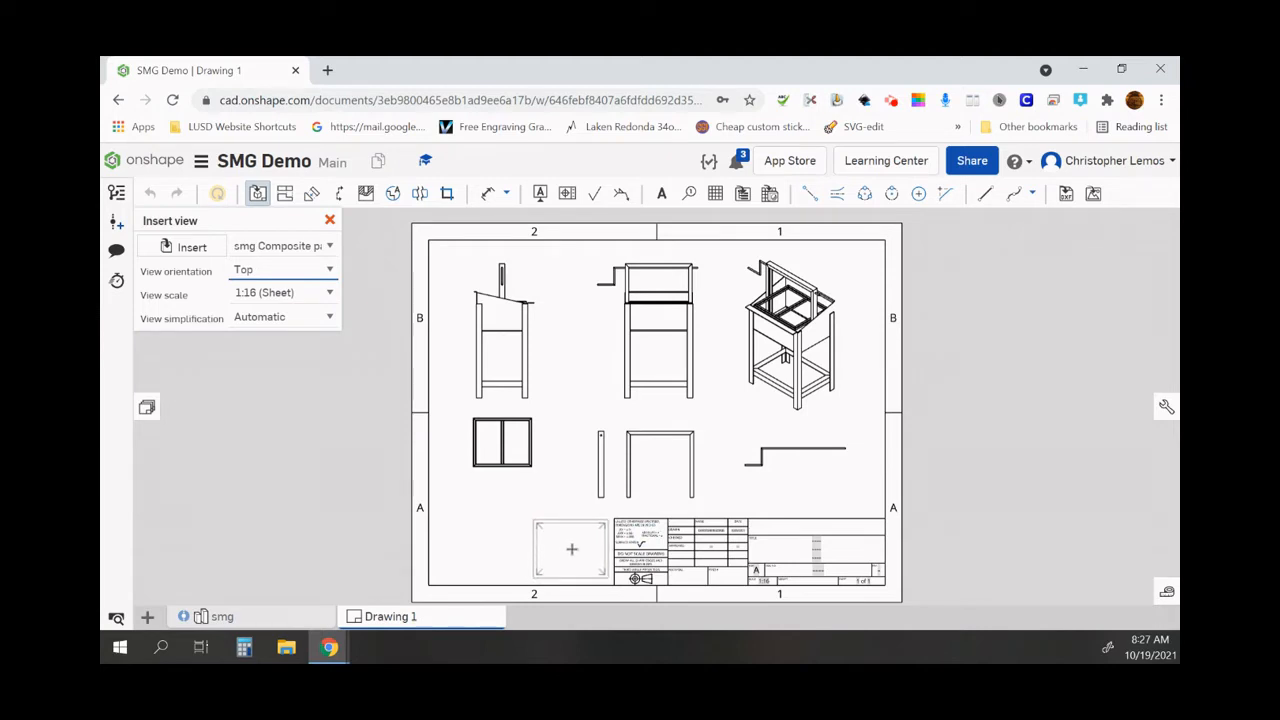
pyautogui.click(571, 548)
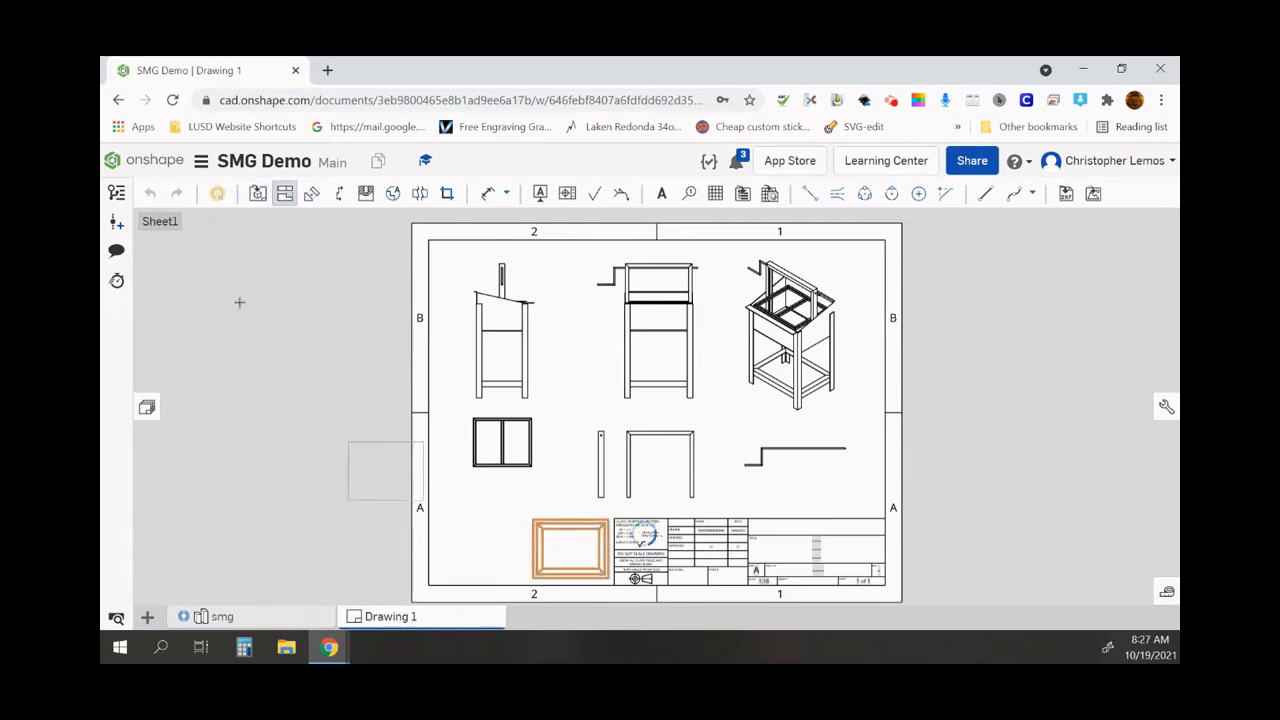
# Step: Insert a front view of Composite part 2 beside its top view, below the Composite part 3 view, without a projected view
pyautogui.click(258, 193)
pyautogui.click(182, 246)
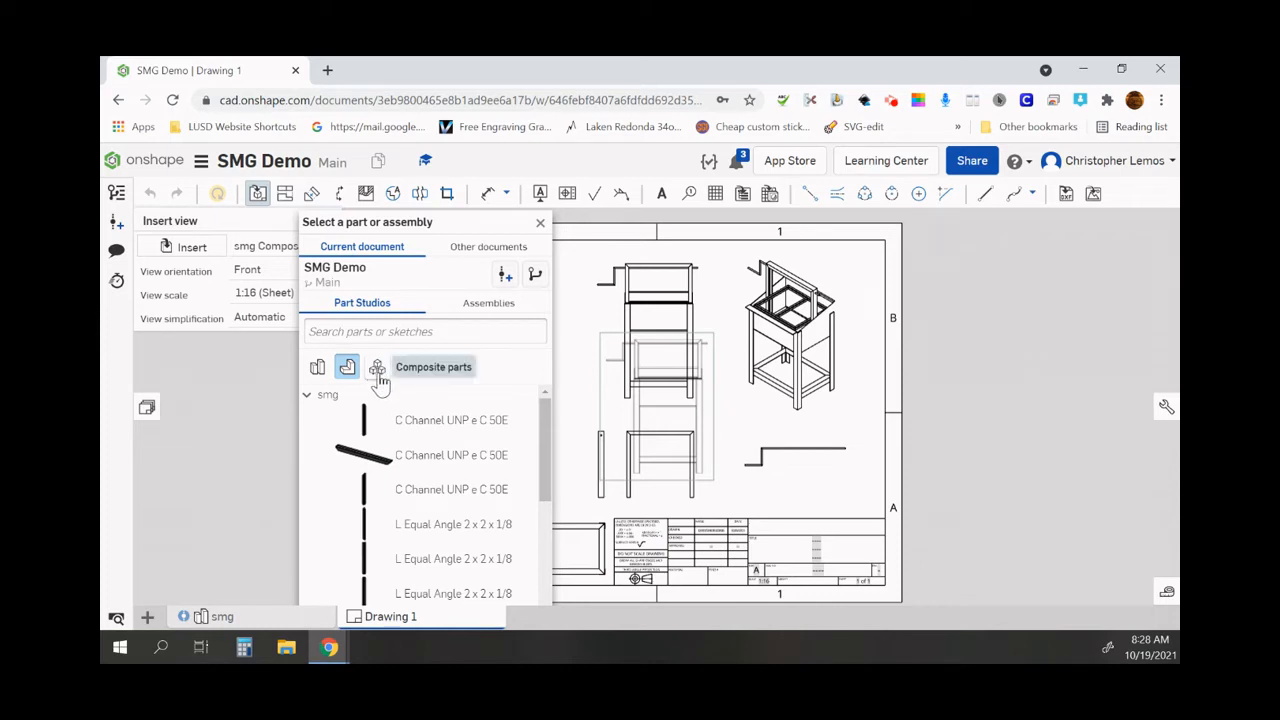
pyautogui.click(378, 372)
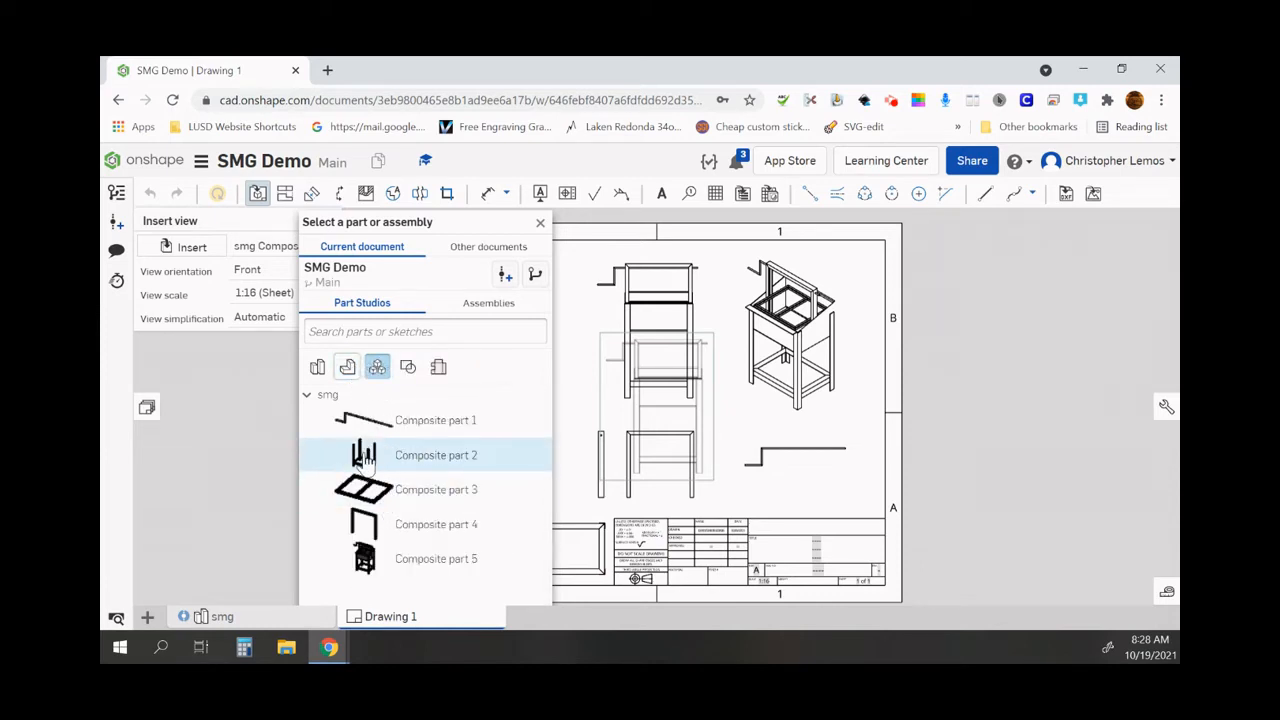
pyautogui.click(368, 458)
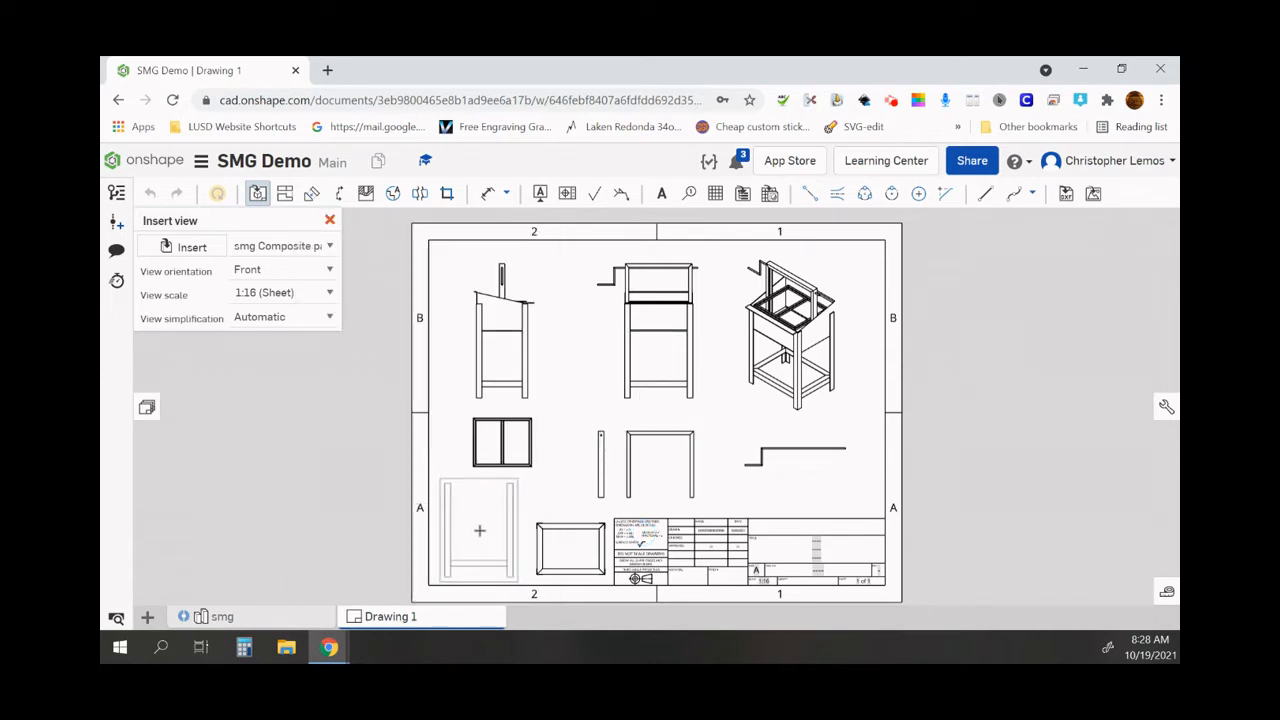
pyautogui.click(479, 530)
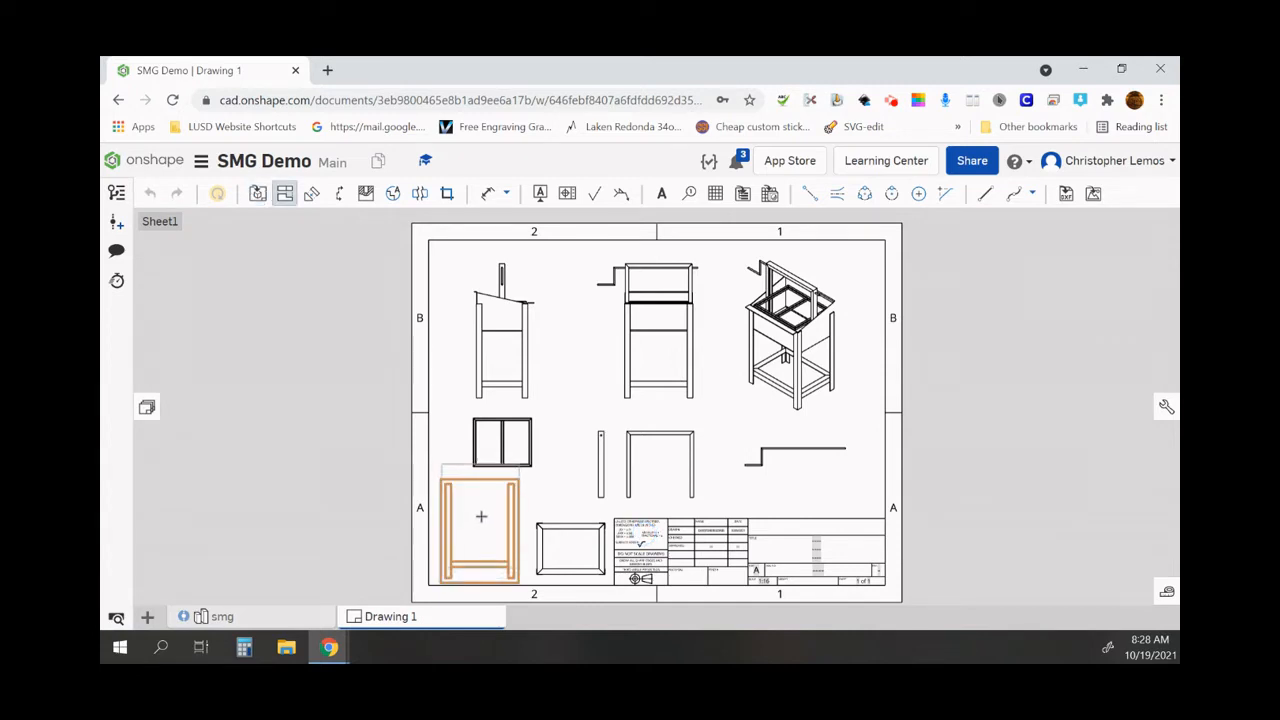
pyautogui.press('Escape')
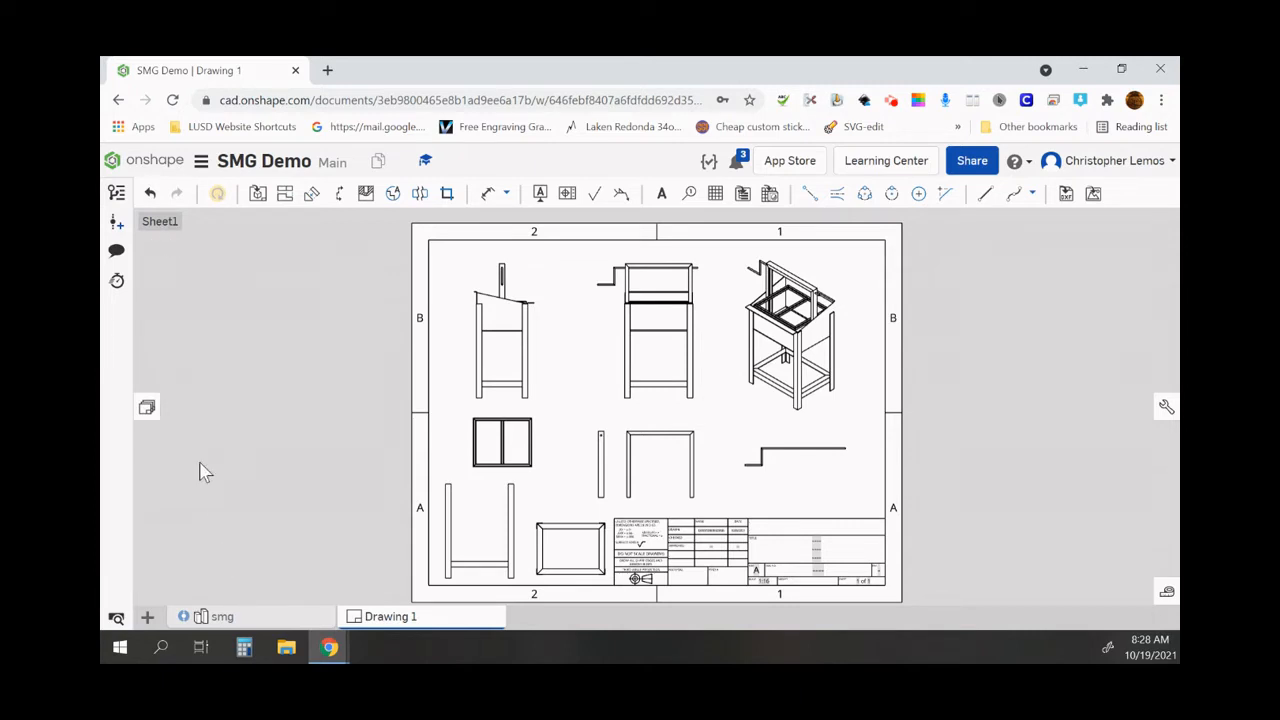
# Step: Add a second sheet to the drawing
pyautogui.click(146, 412)
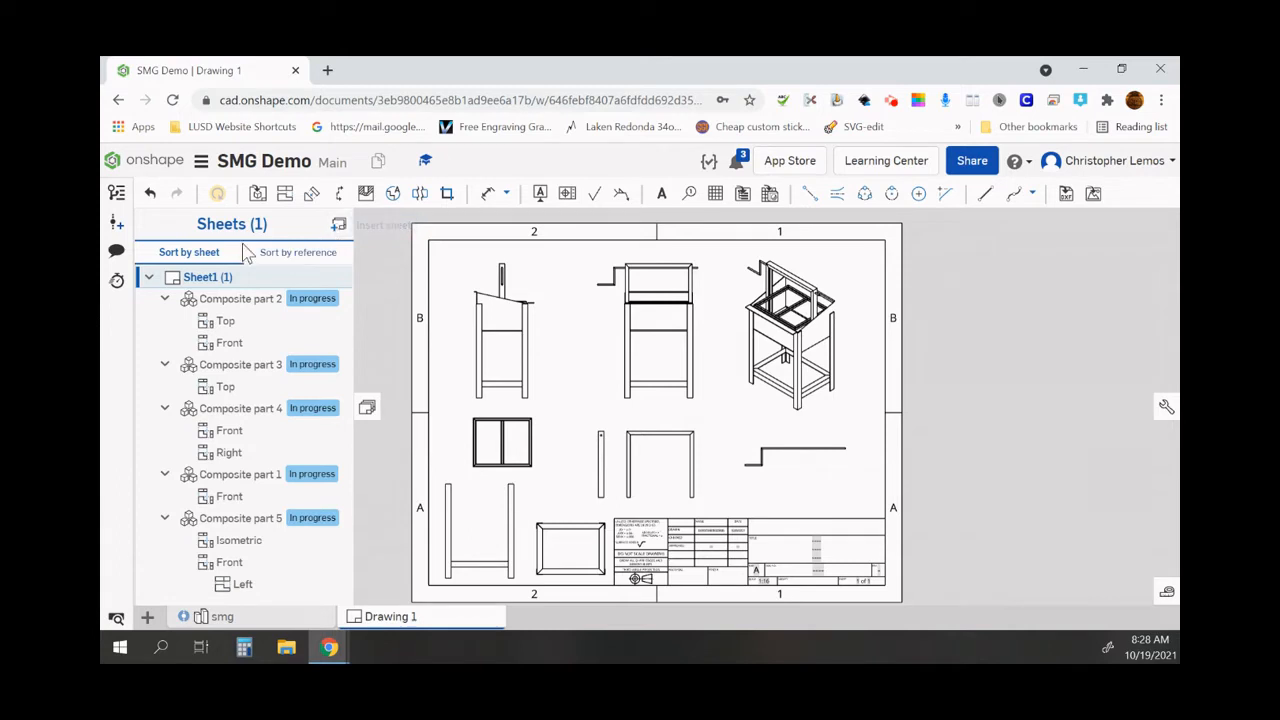
pyautogui.click(368, 409)
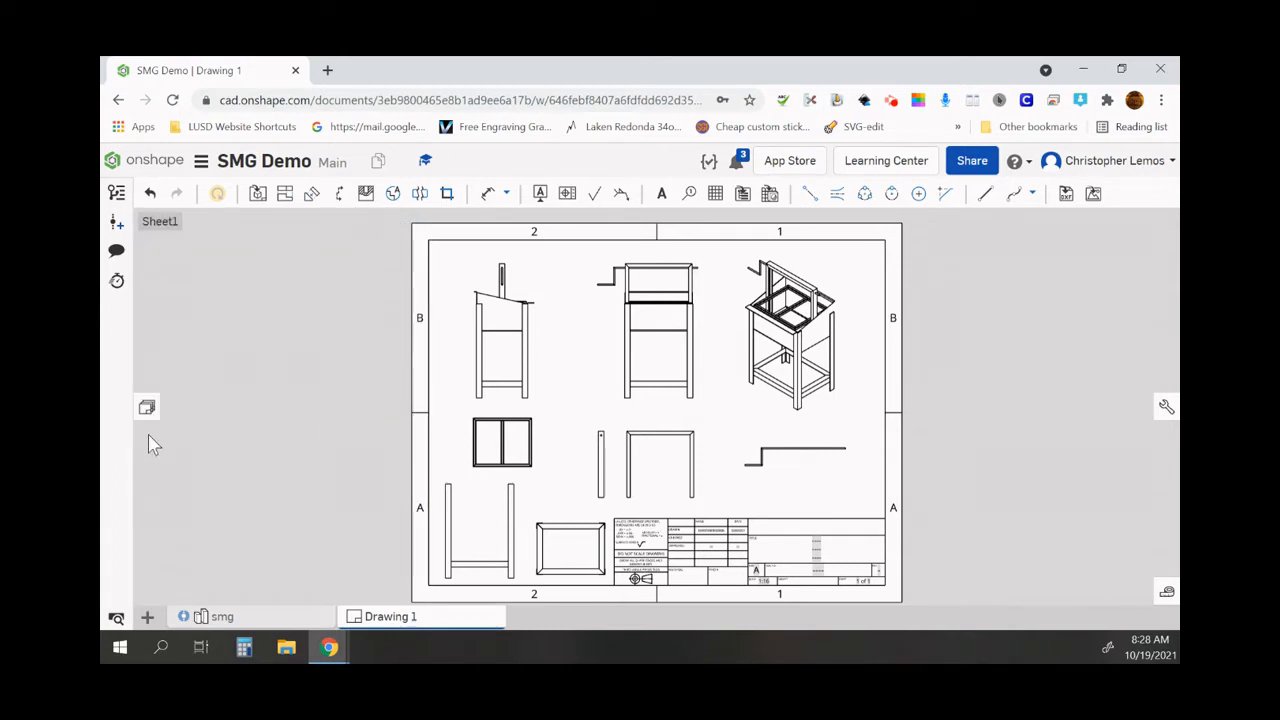
pyautogui.click(147, 408)
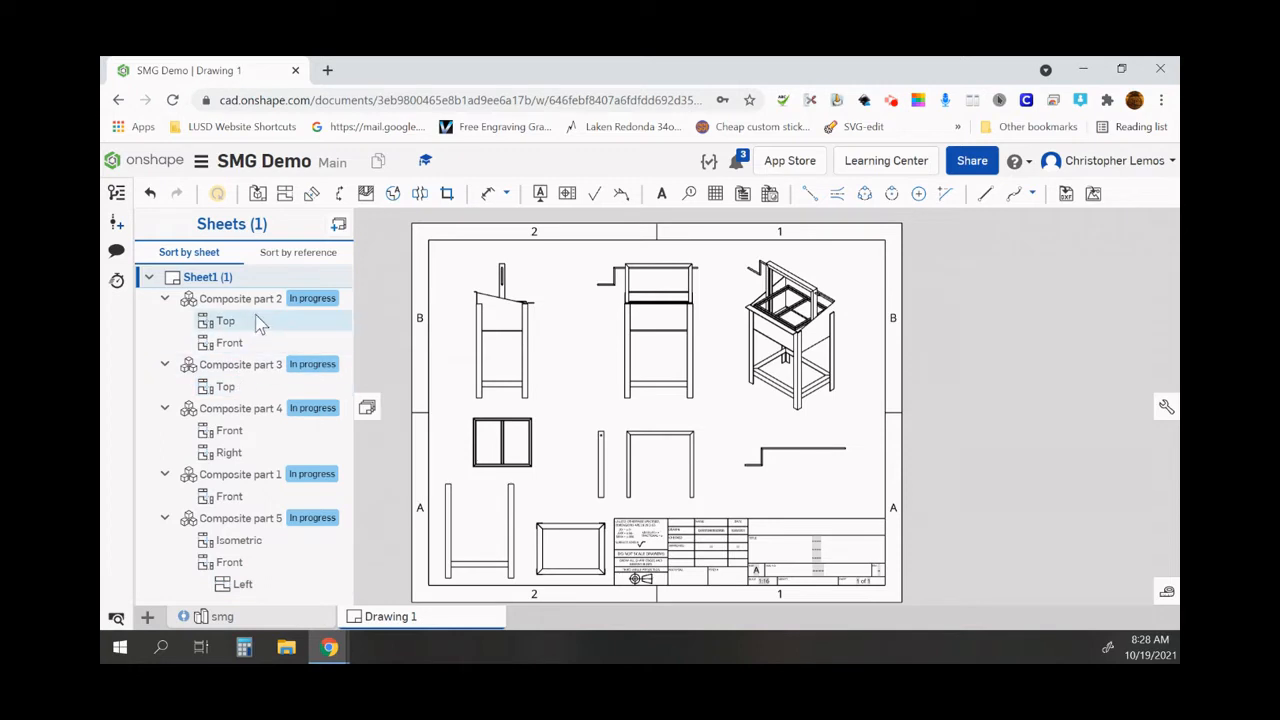
pyautogui.click(339, 228)
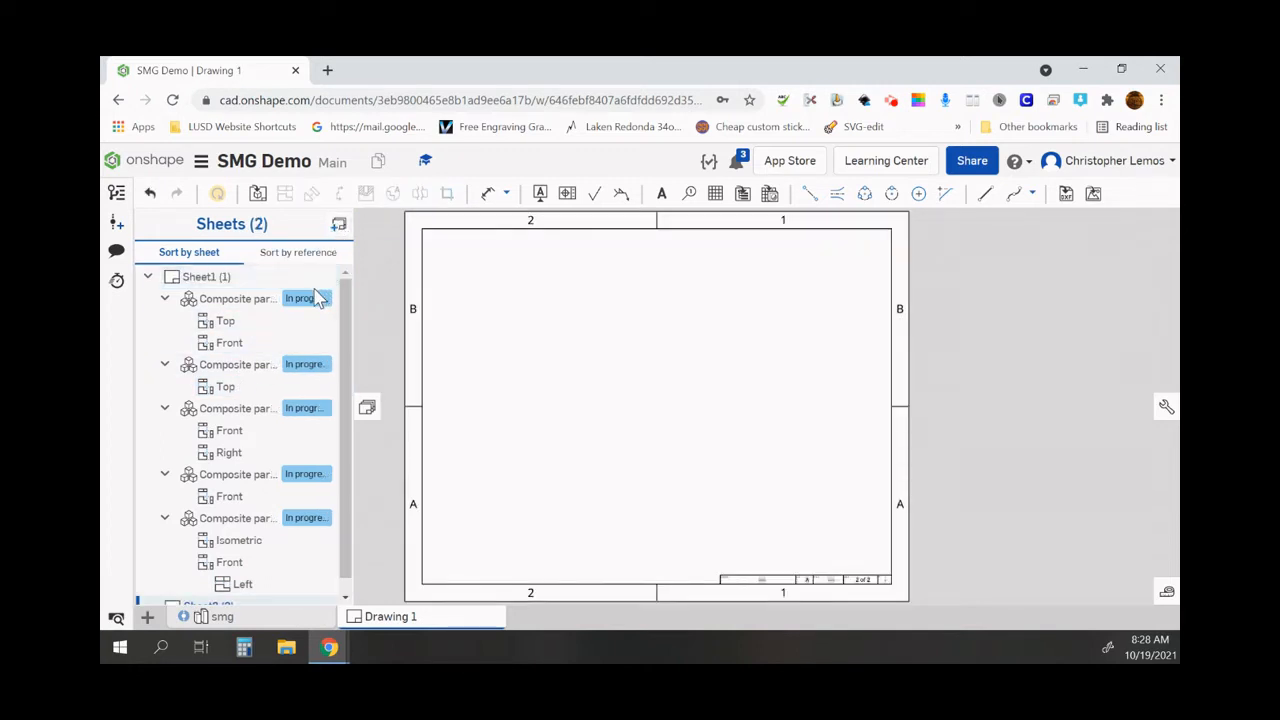
# Step: Rename the new second sheet as BBQ Tub
pyautogui.scroll(-1, 300, 515)
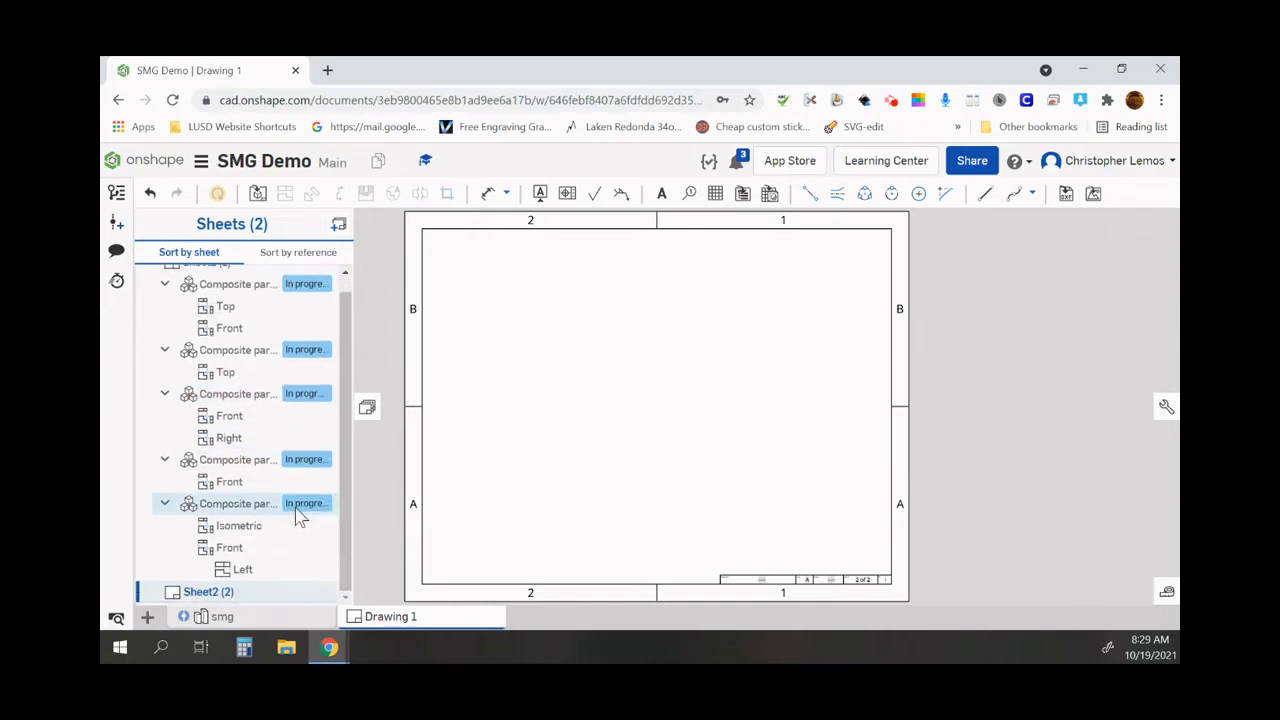
pyautogui.click(217, 595)
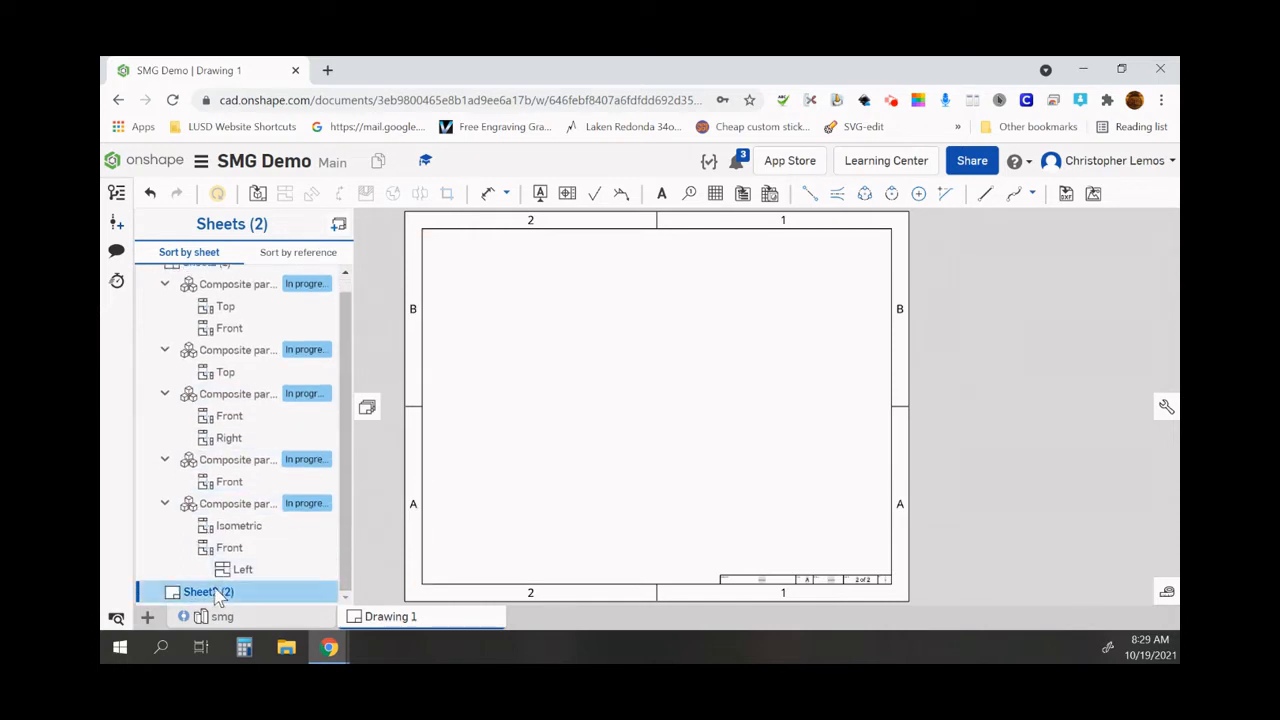
pyautogui.rightClick(217, 595)
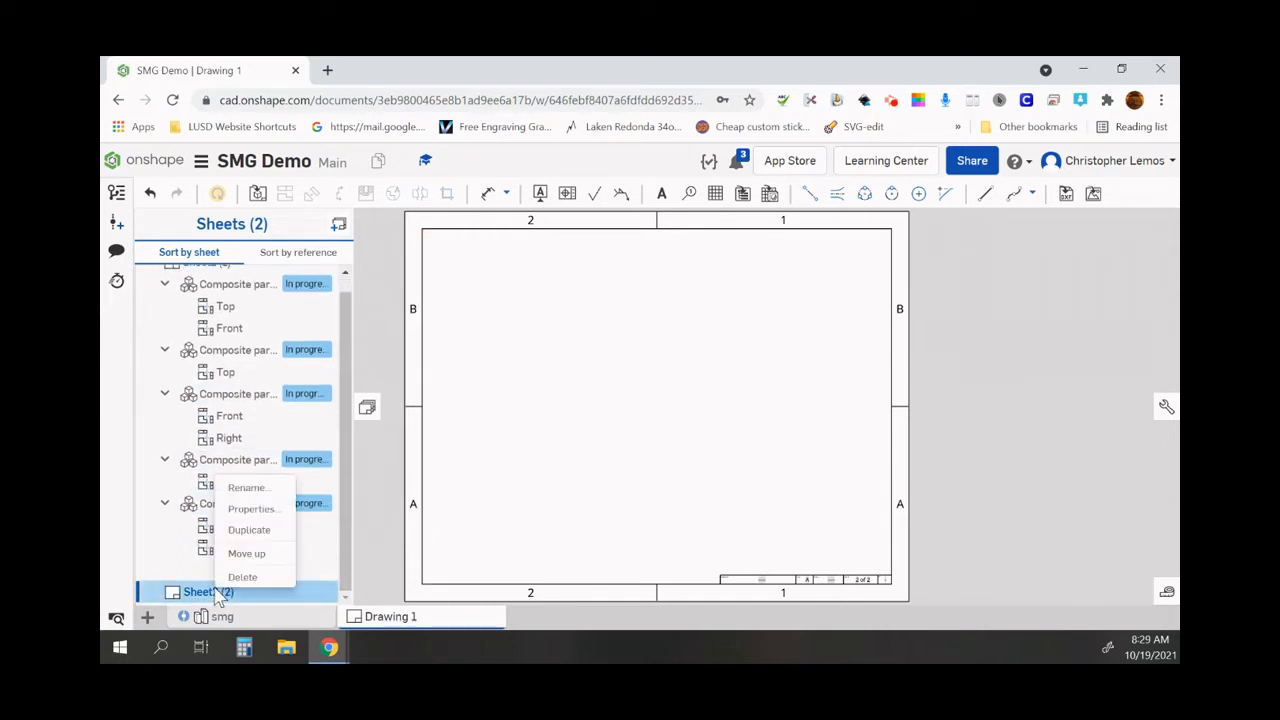
pyautogui.click(250, 490)
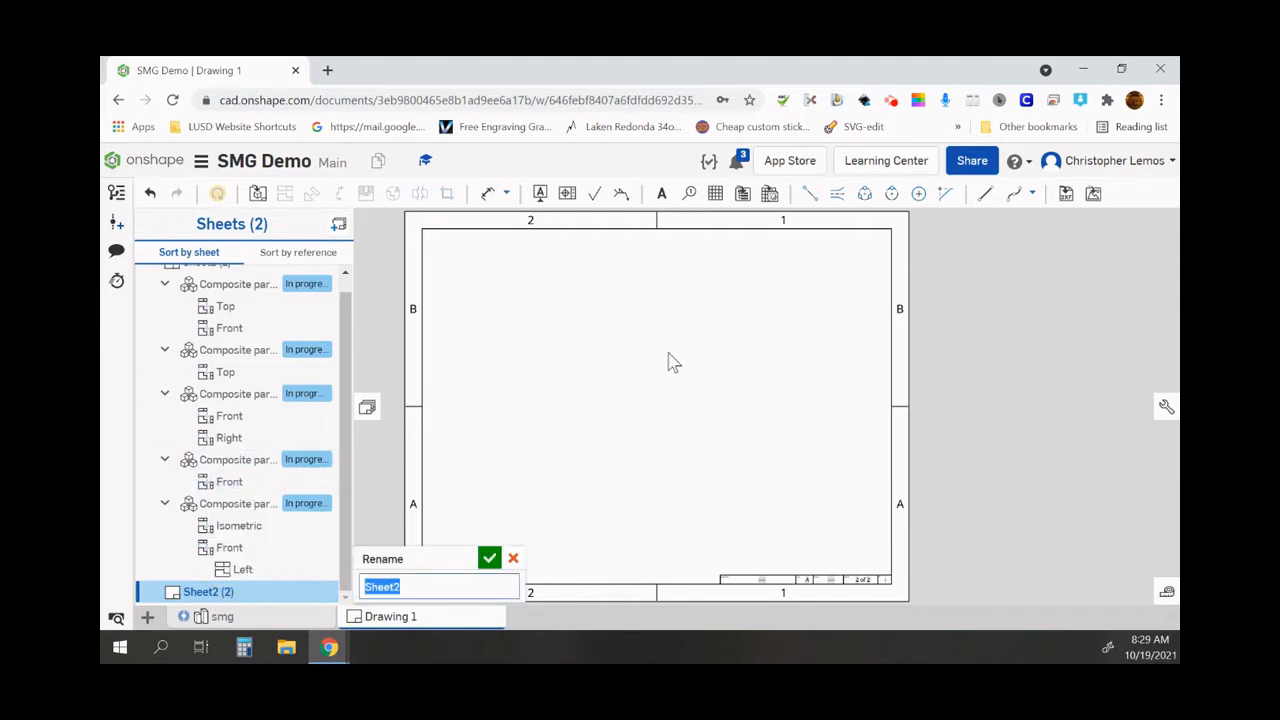
pyautogui.write('BBQ Tub')
pyautogui.click(491, 564)
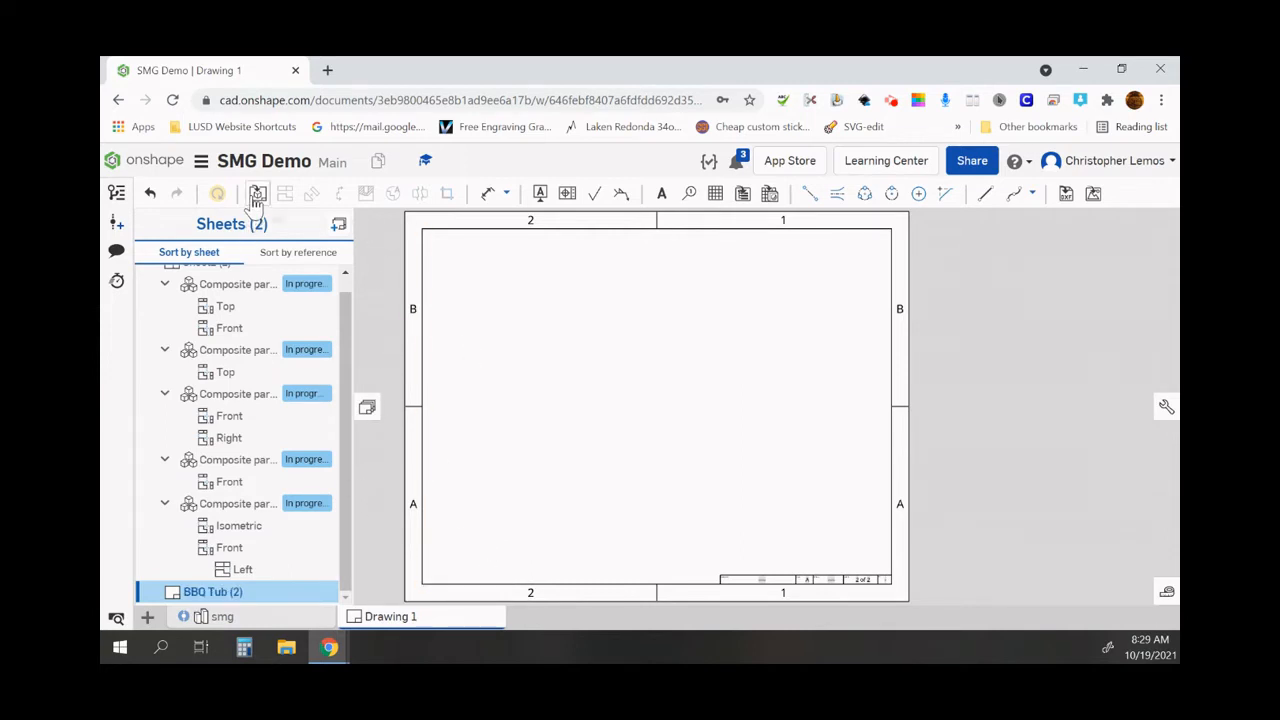
# Step: Insert a top view of the flat pattern of Part 1 at 1:12 scale in the upper-right area of the BBQ Tub sheet
pyautogui.click(369, 409)
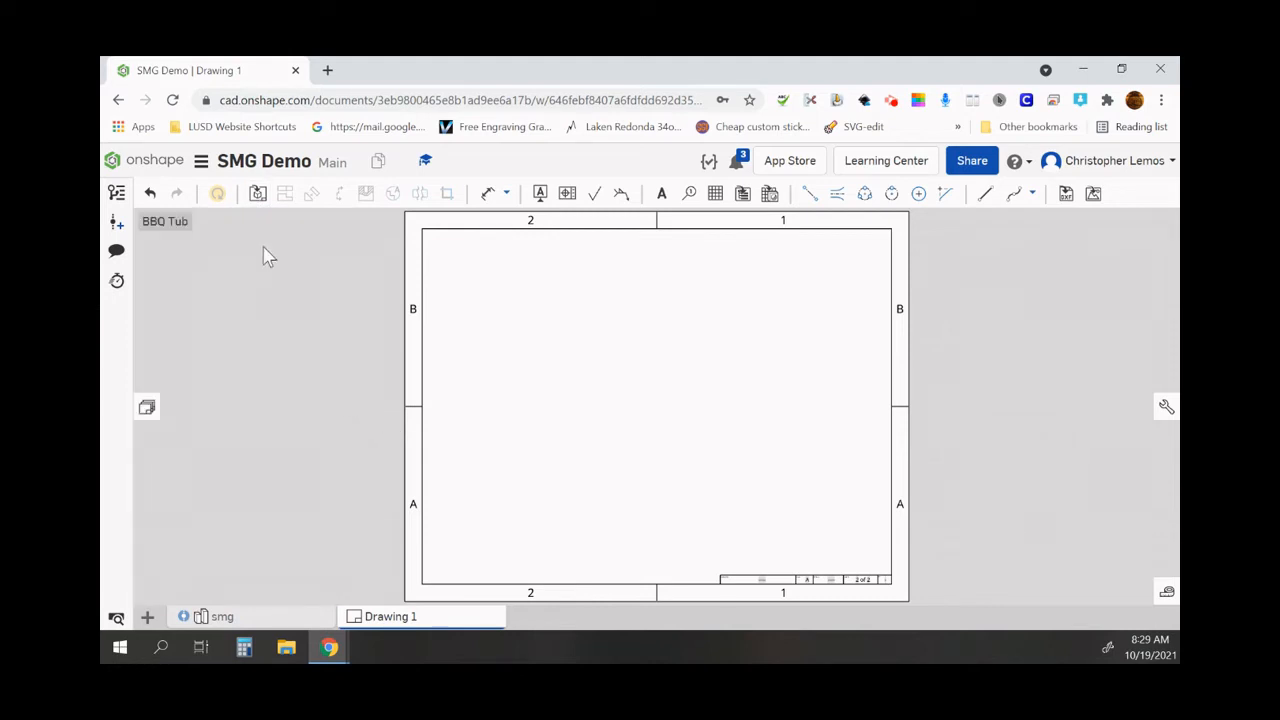
pyautogui.click(258, 195)
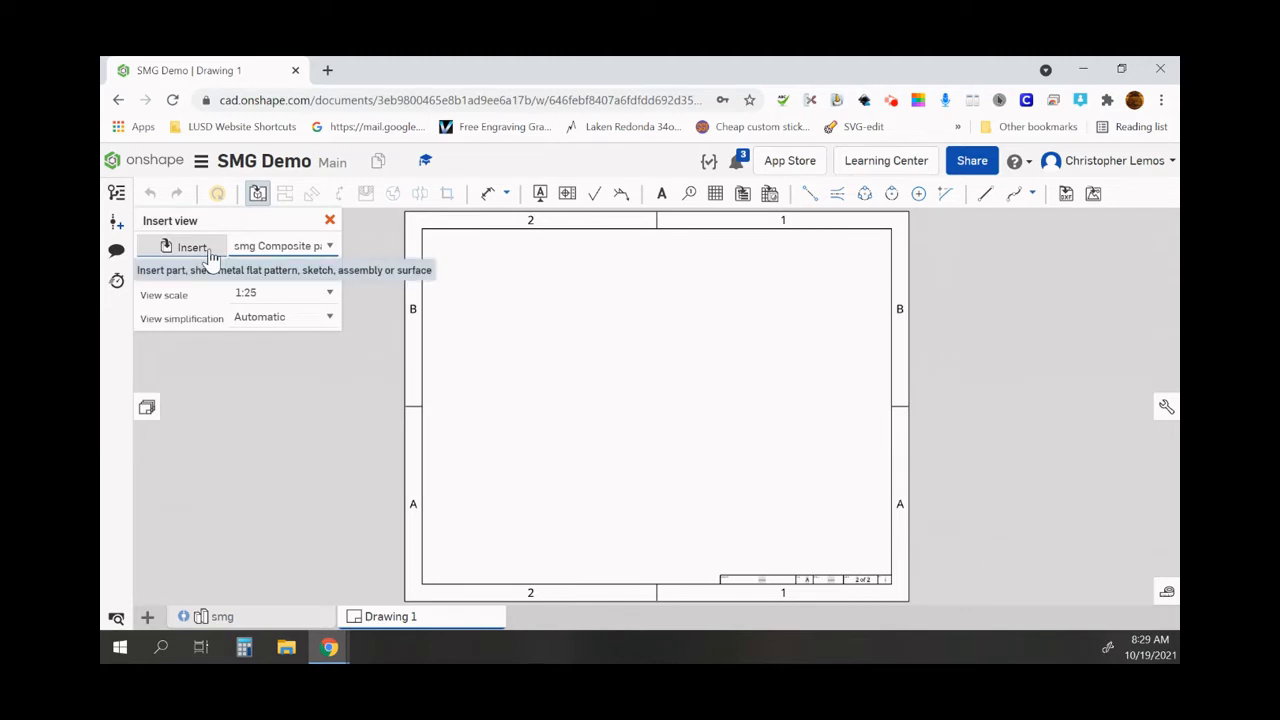
pyautogui.click(212, 256)
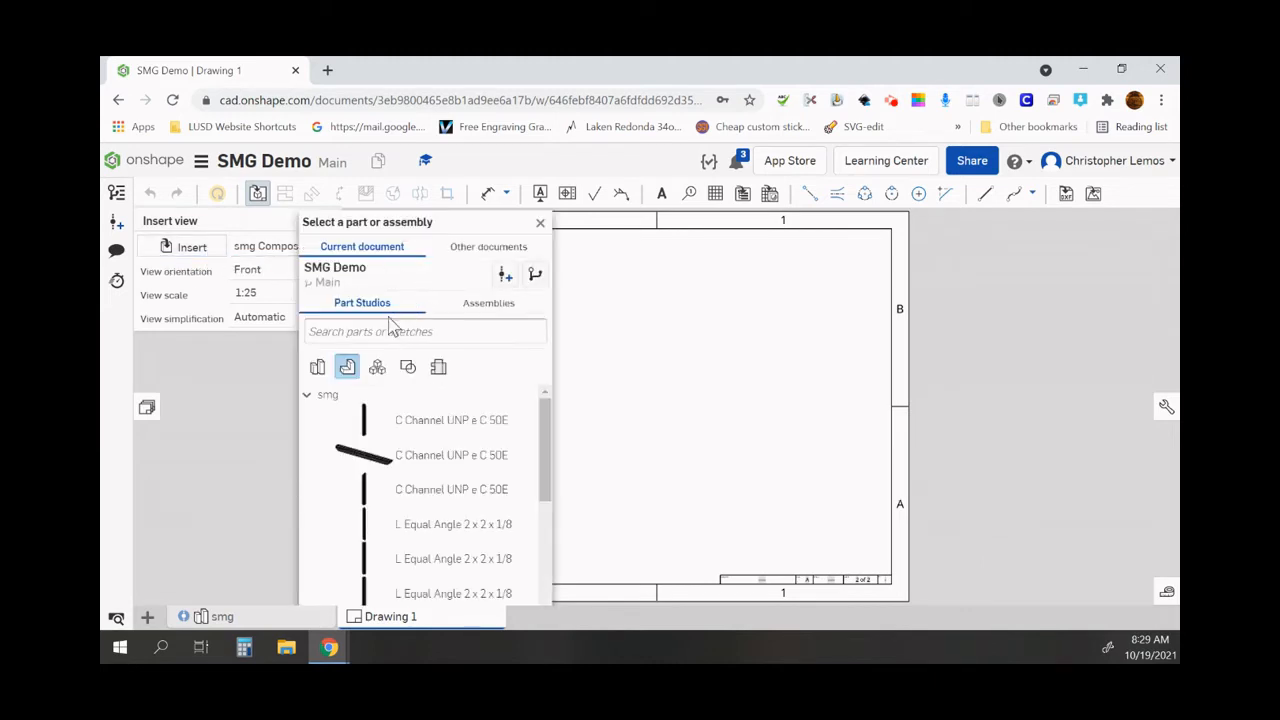
pyautogui.click(439, 369)
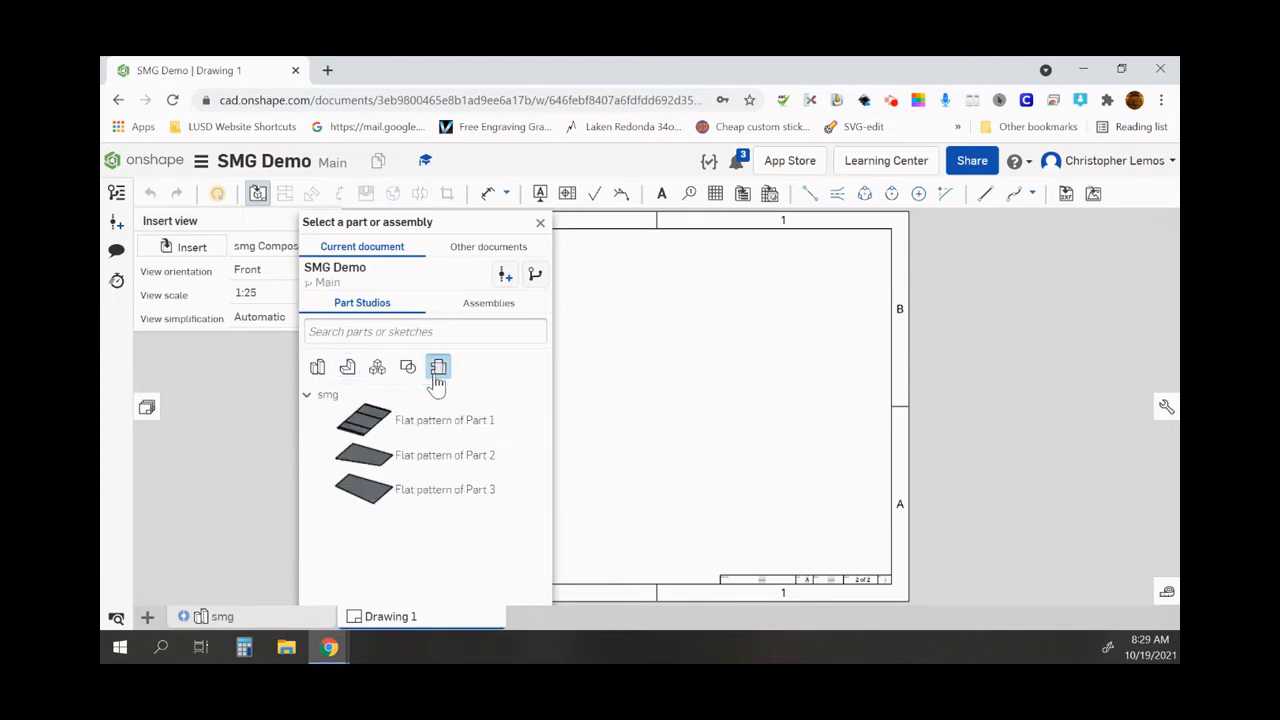
pyautogui.click(366, 426)
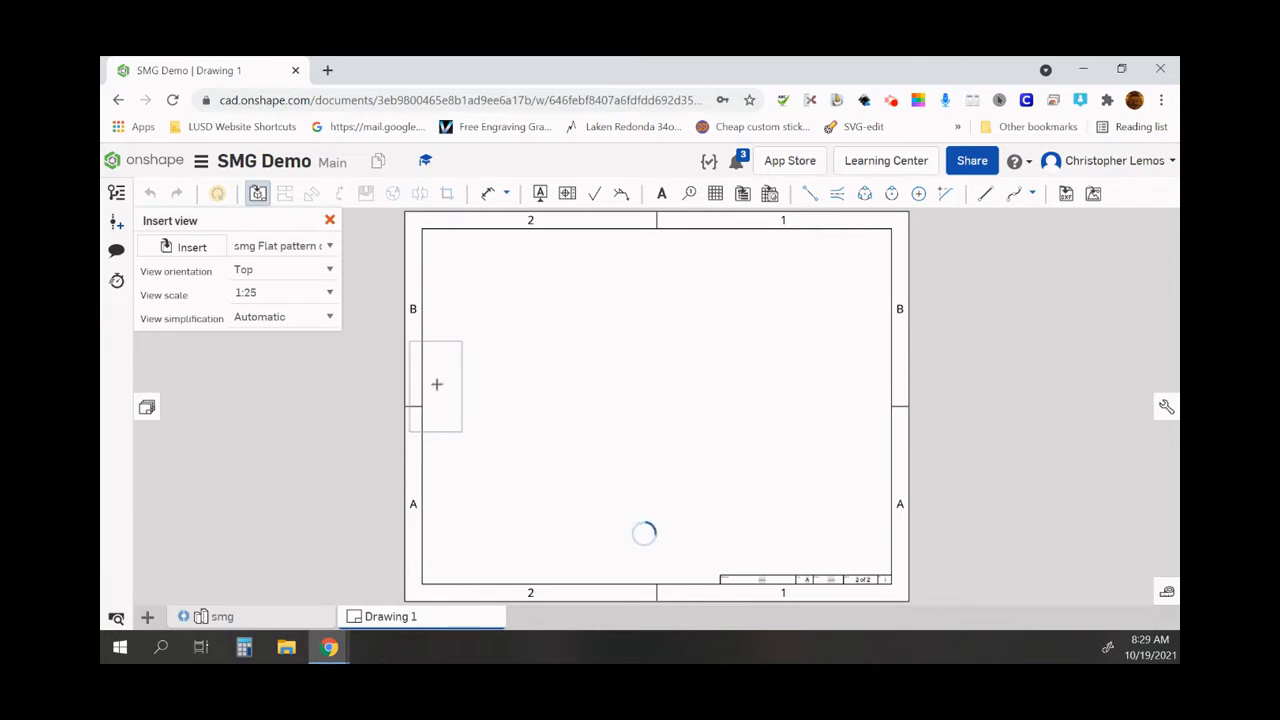
pyautogui.click(327, 293)
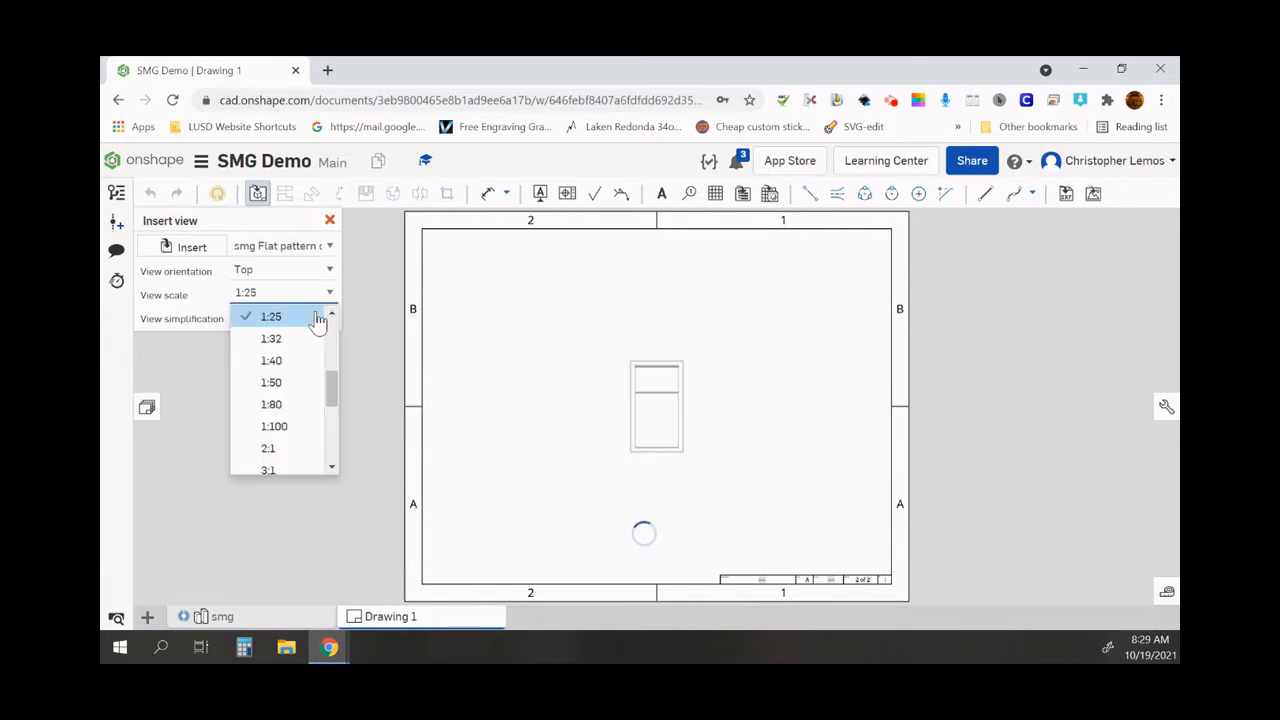
pyautogui.scroll(5, 289, 372)
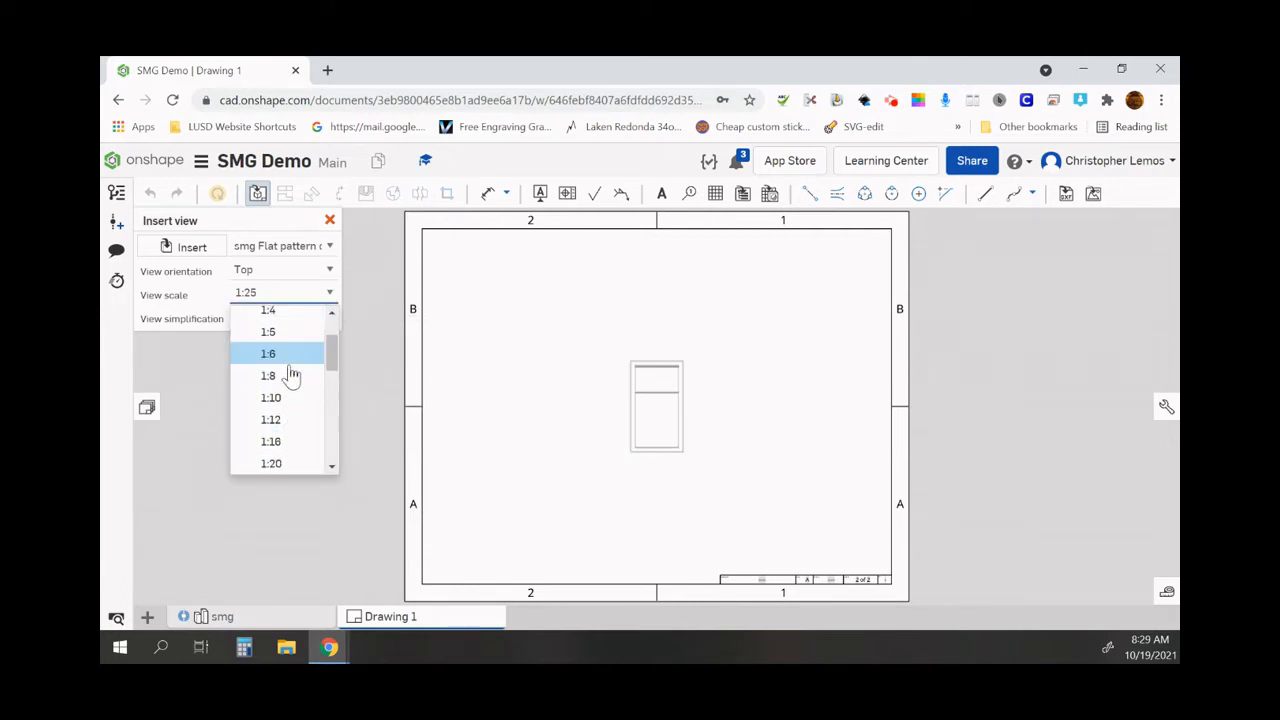
pyautogui.click(287, 421)
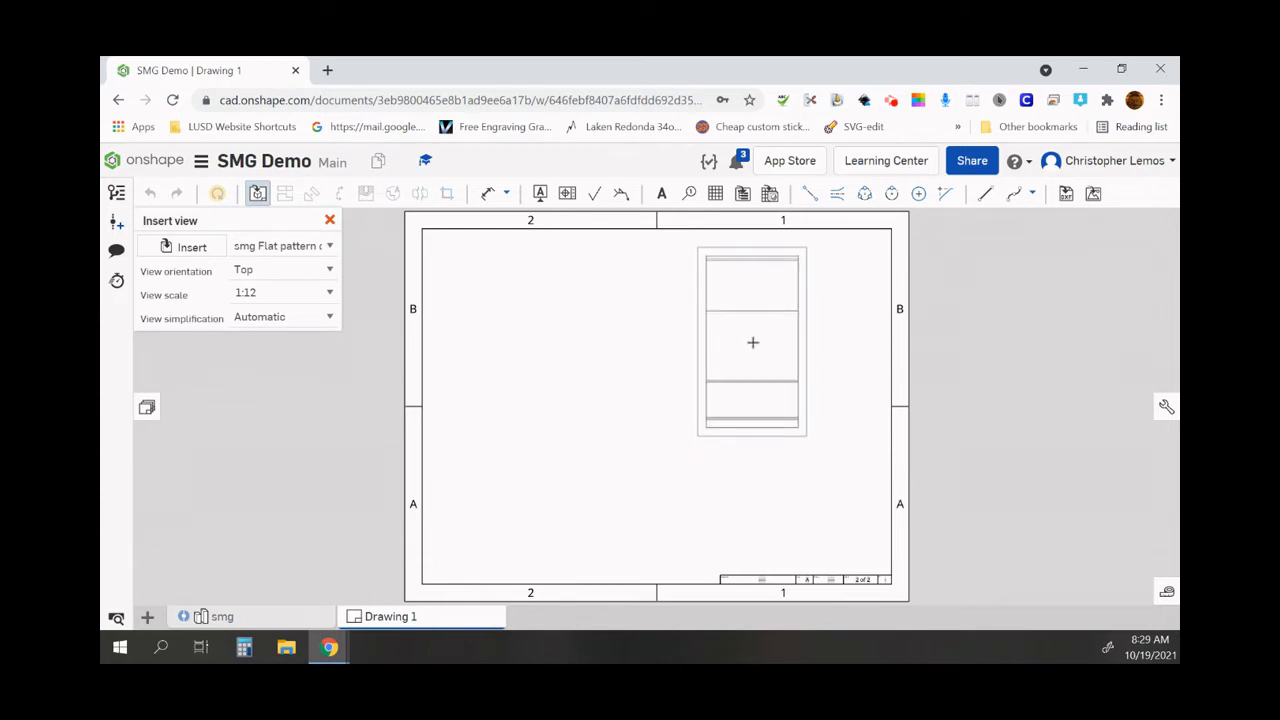
pyautogui.click(768, 344)
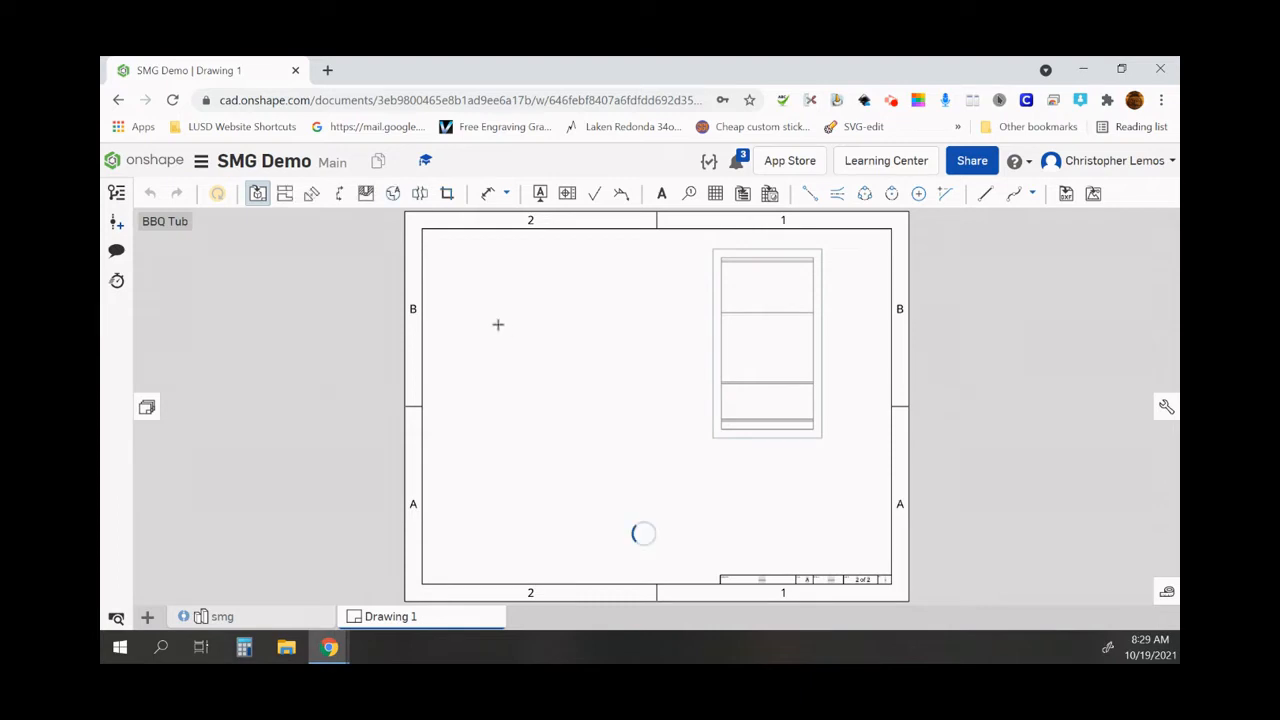
# Step: Preview the Left and Front orientations of the Part 2 flat pattern before inserting its top view at sheet scale beside the Part 1 flat pattern
pyautogui.click(257, 195)
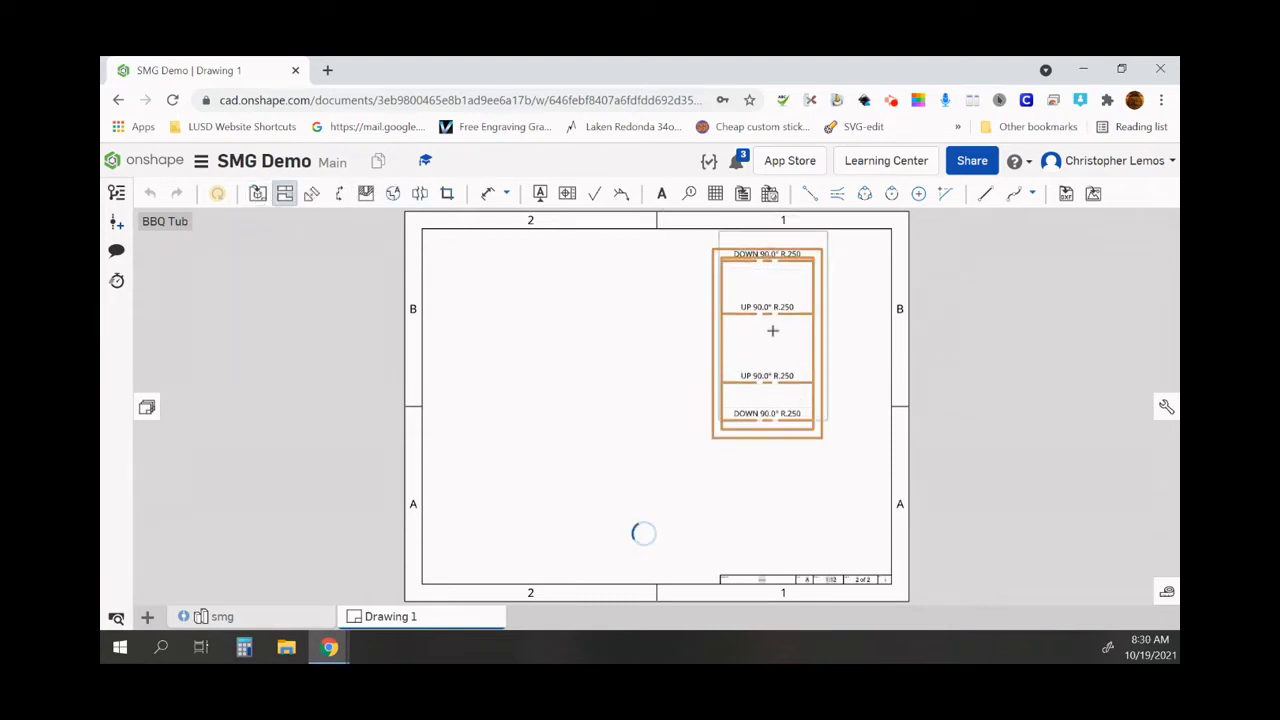
pyautogui.click(257, 198)
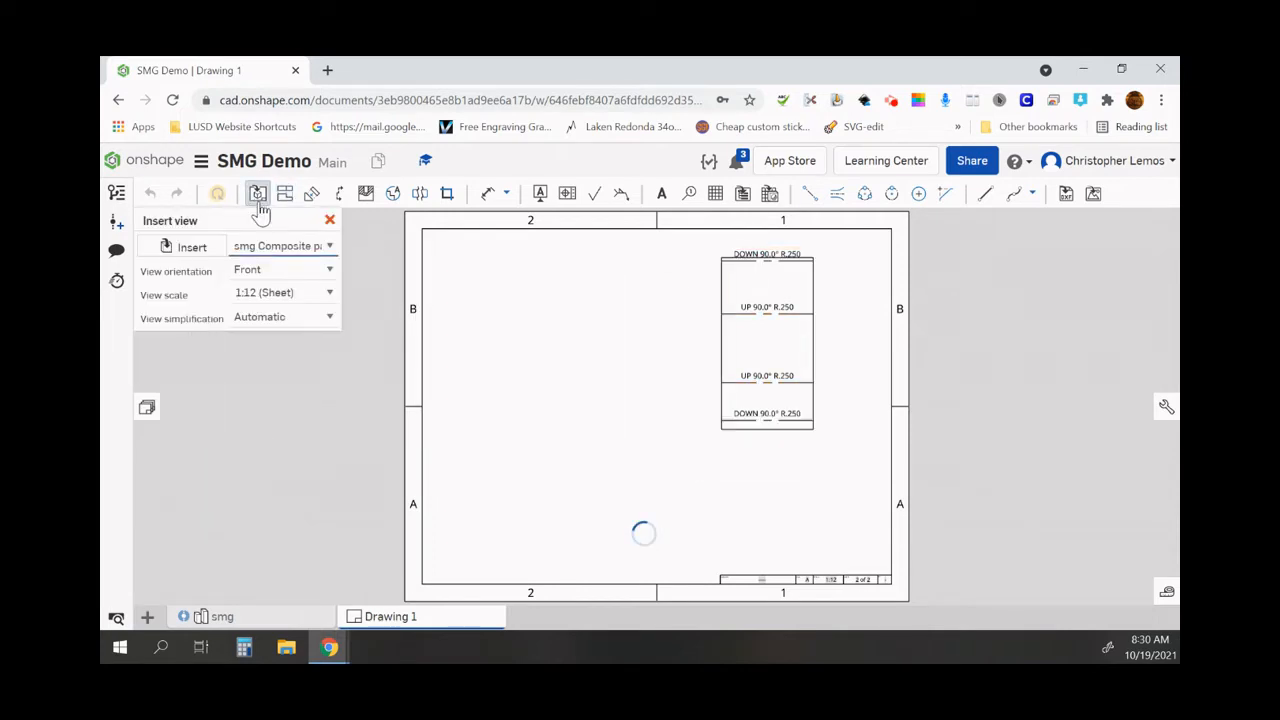
pyautogui.click(200, 252)
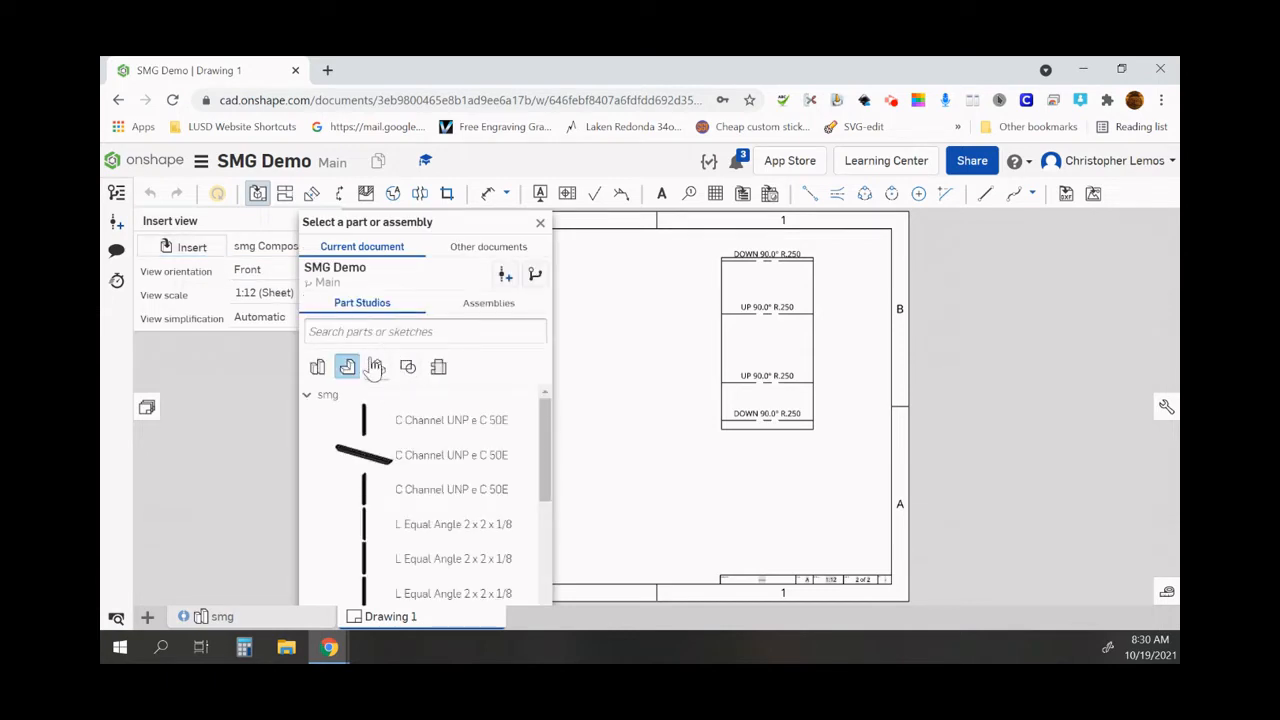
pyautogui.click(438, 367)
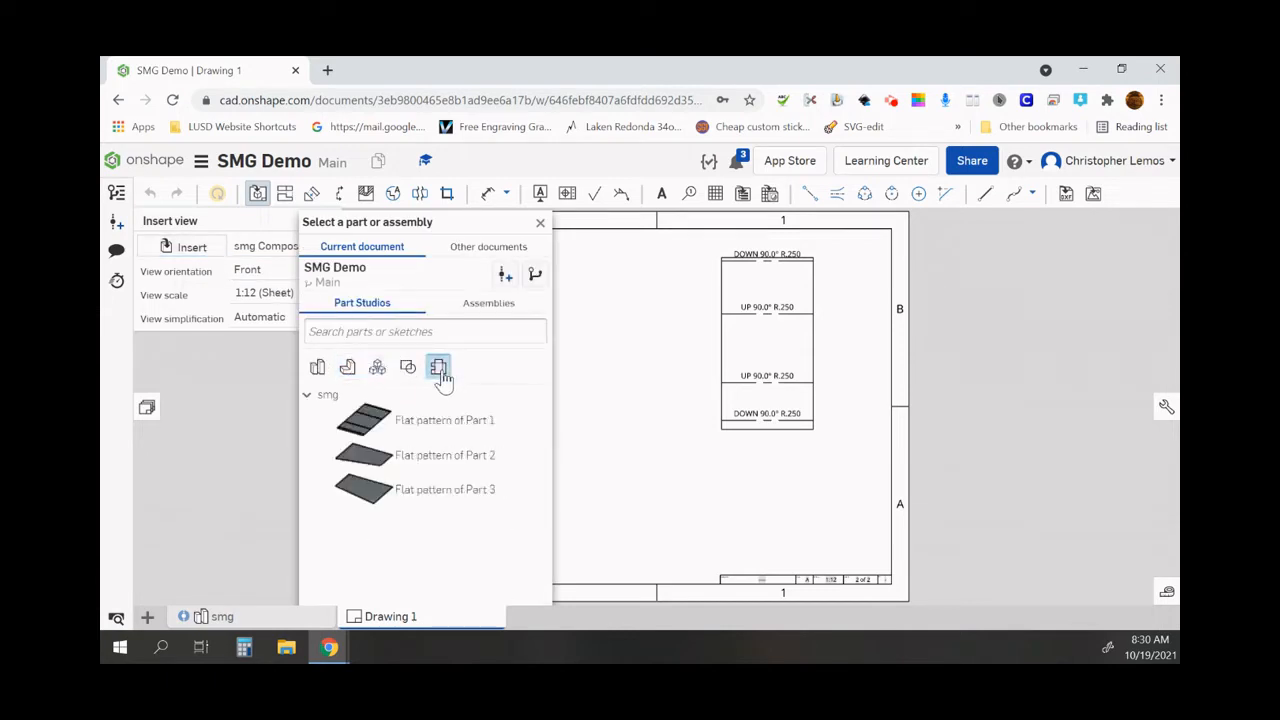
pyautogui.click(422, 458)
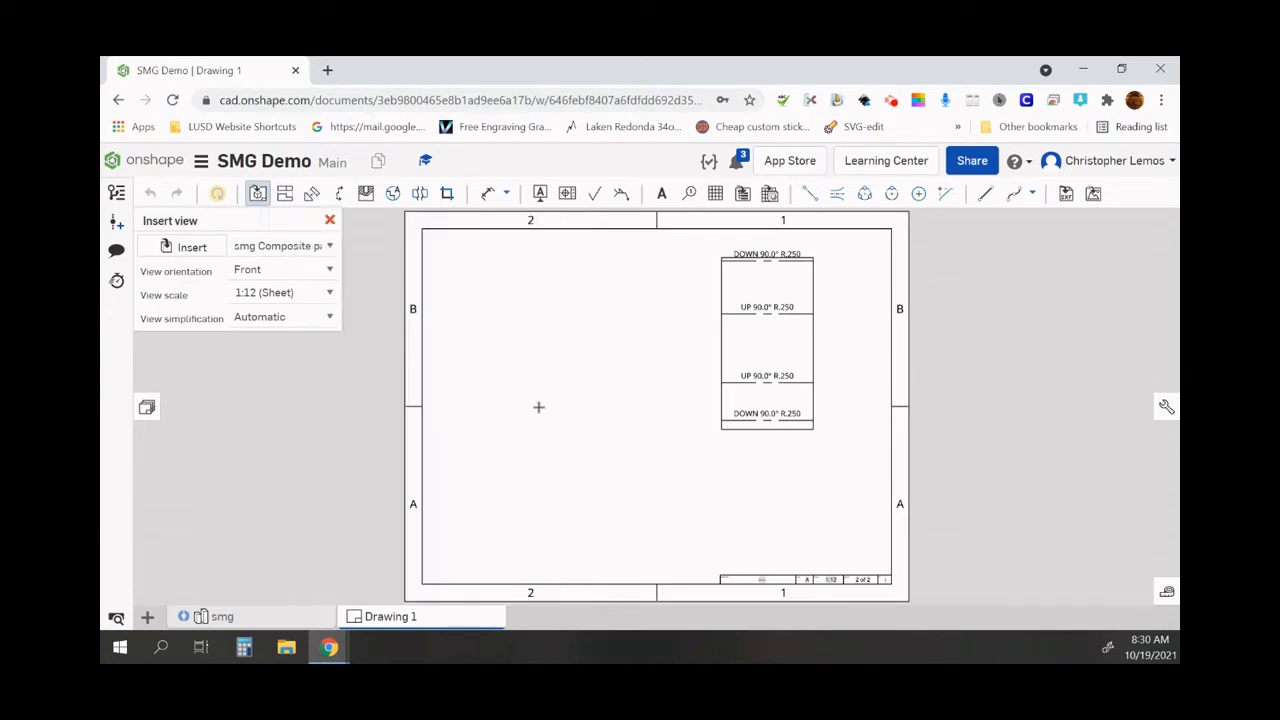
pyautogui.click(331, 273)
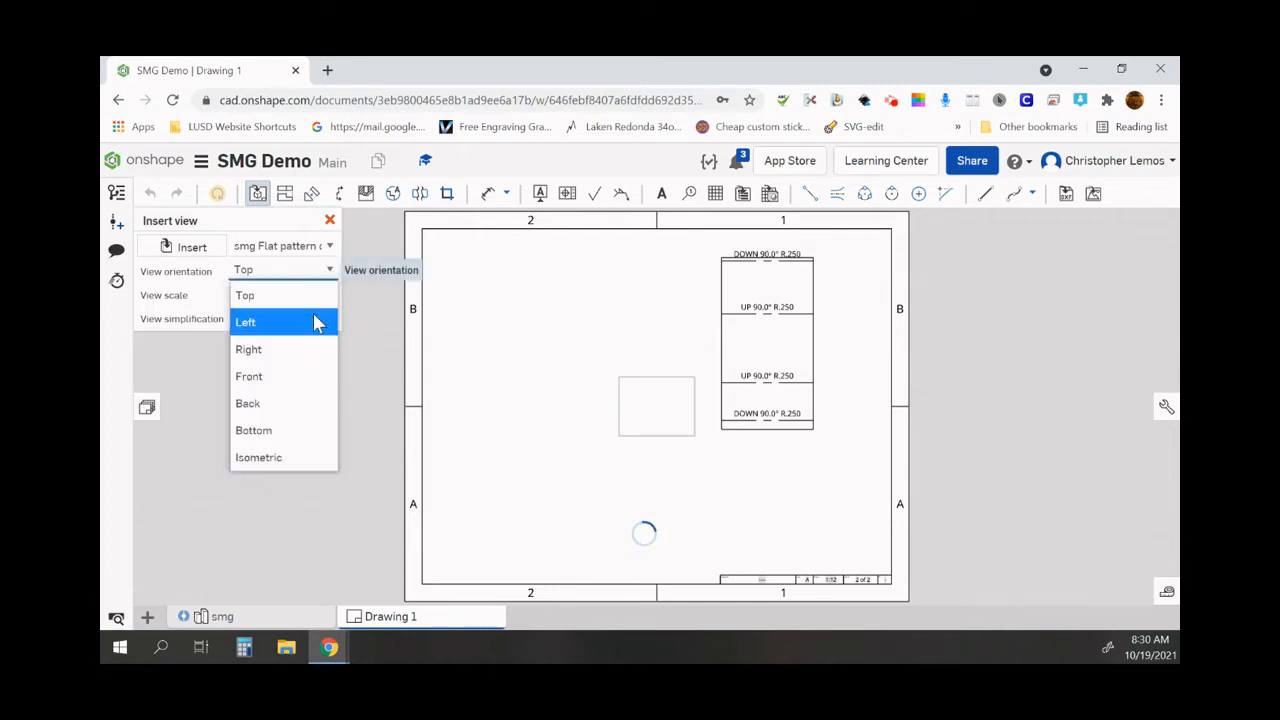
pyautogui.click(318, 322)
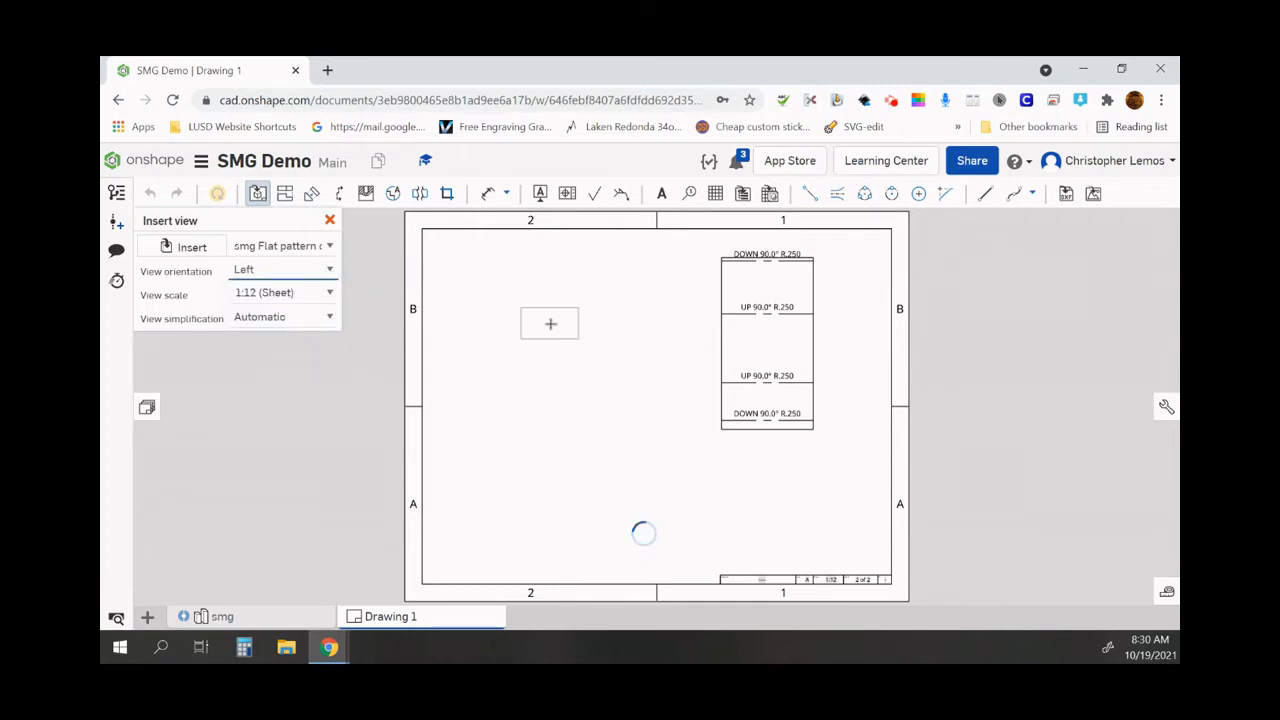
pyautogui.click(330, 272)
pyautogui.click(314, 377)
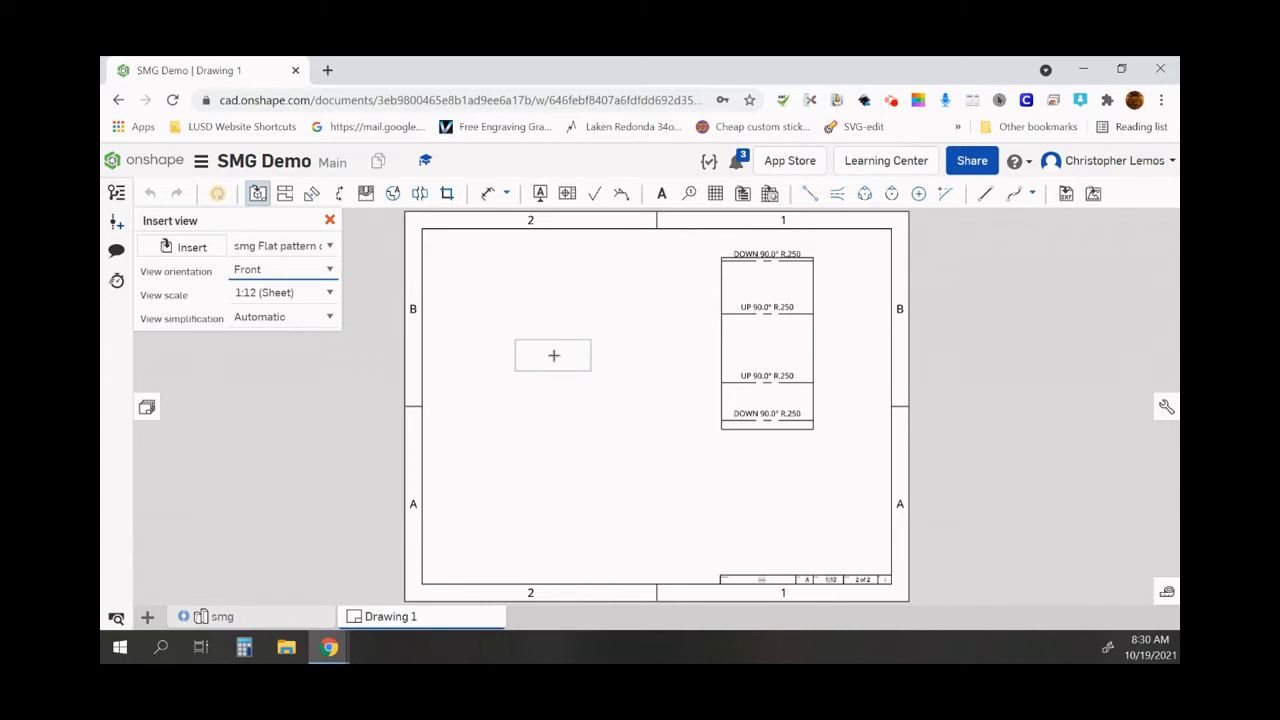
pyautogui.click(330, 272)
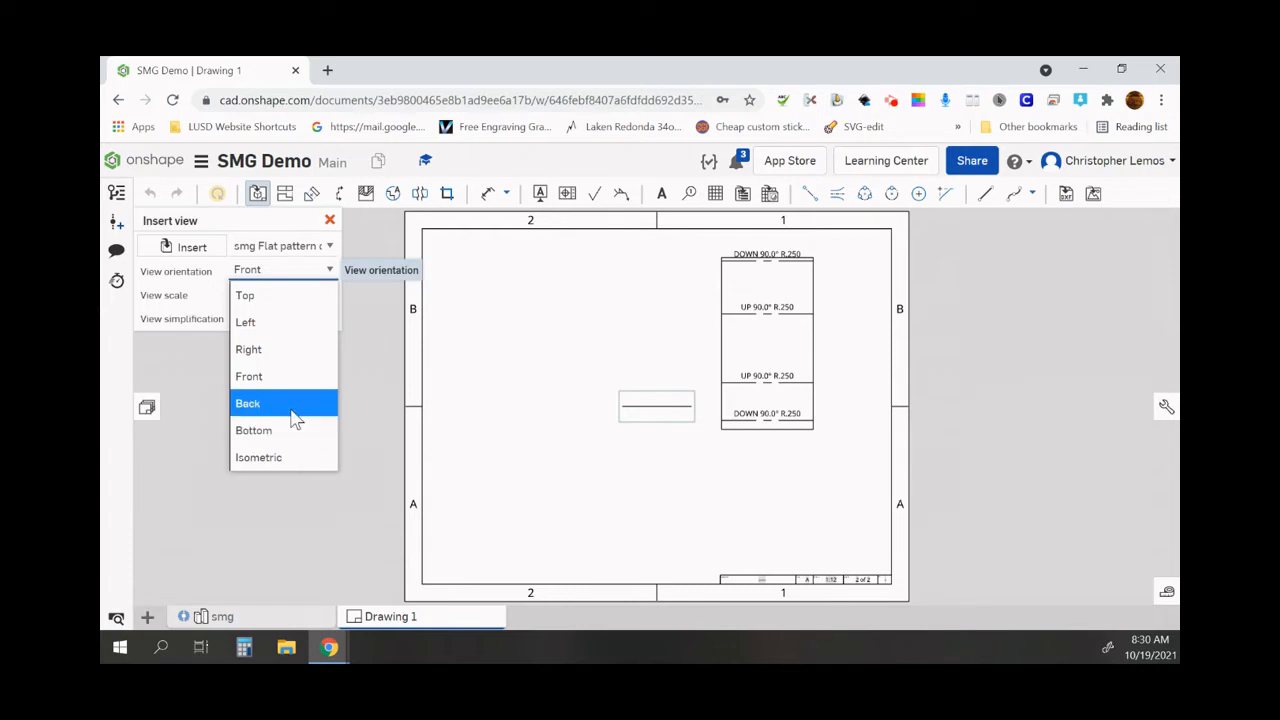
pyautogui.click(291, 304)
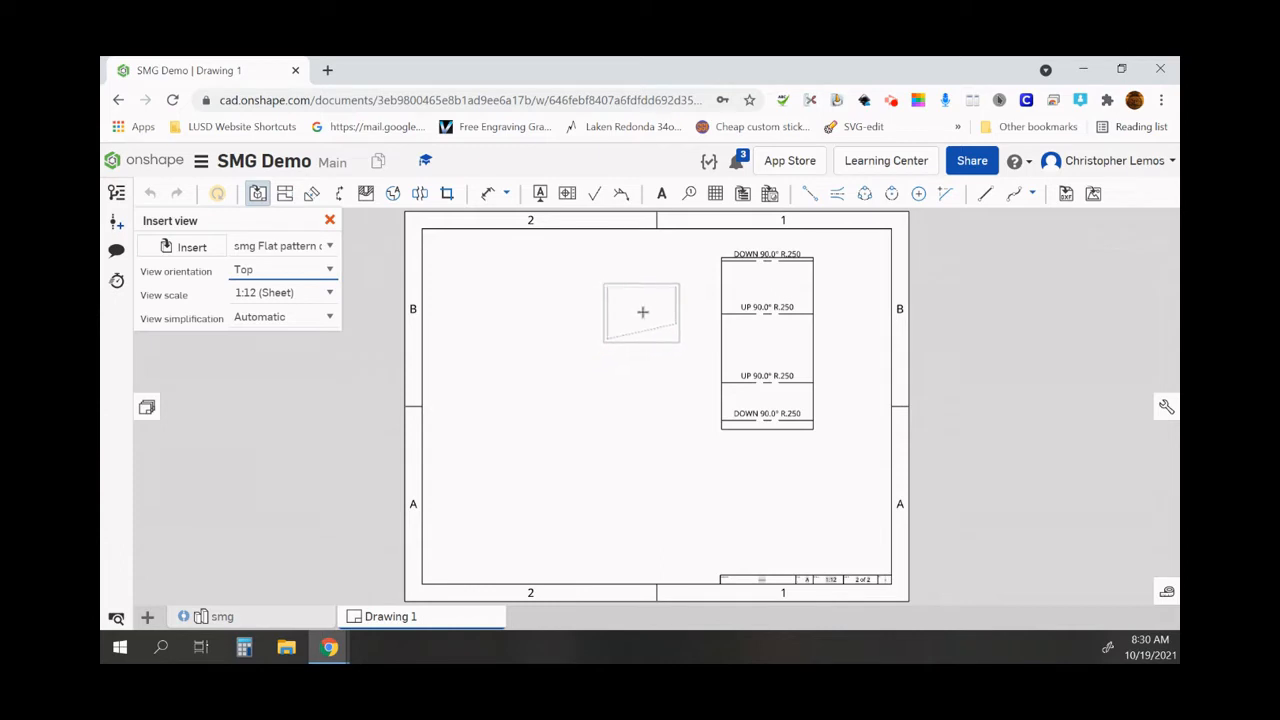
pyautogui.click(659, 289)
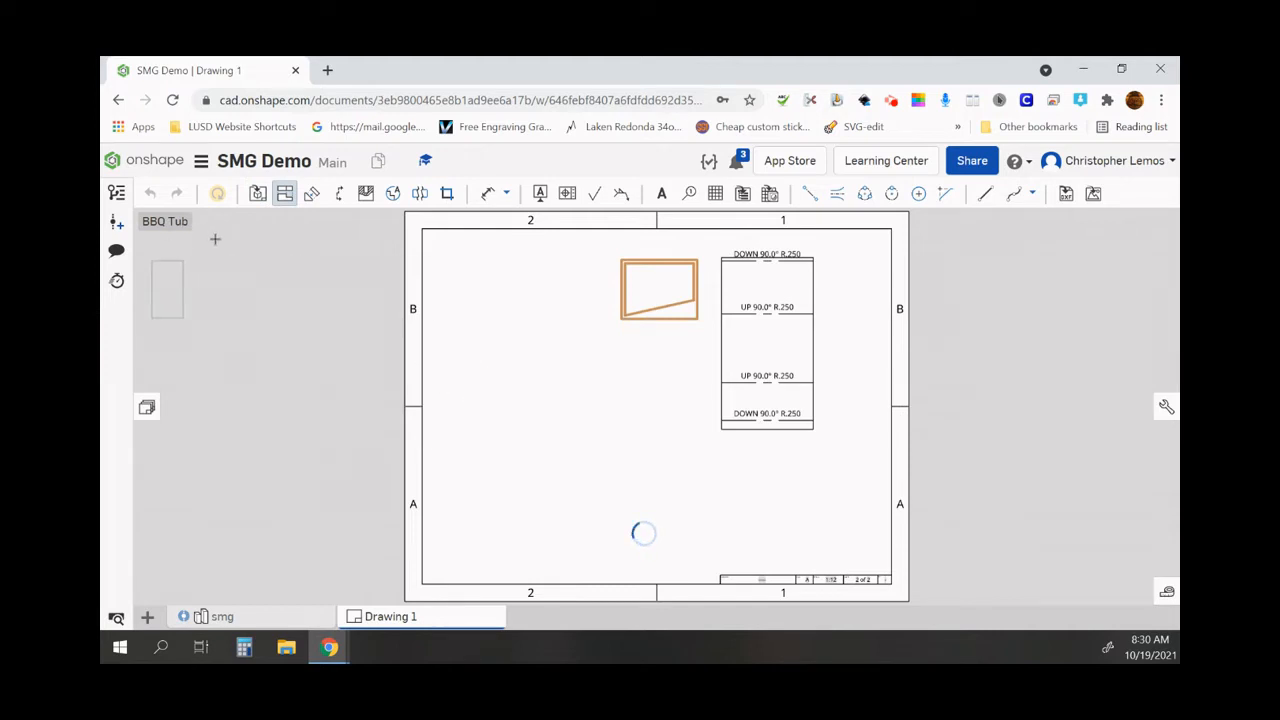
# Step: Insert an isometric view of Part 1 at the 1:12 sheet scale, below its flat pattern and above the title block
pyautogui.click(254, 197)
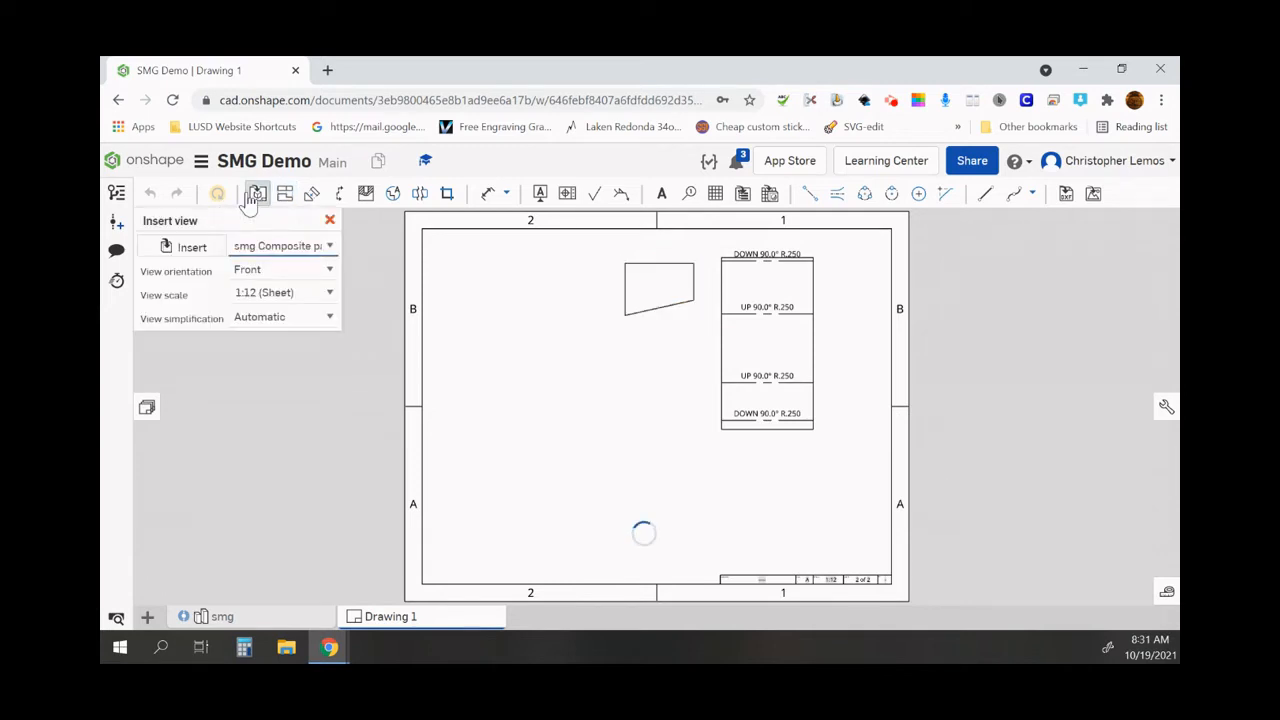
pyautogui.click(196, 248)
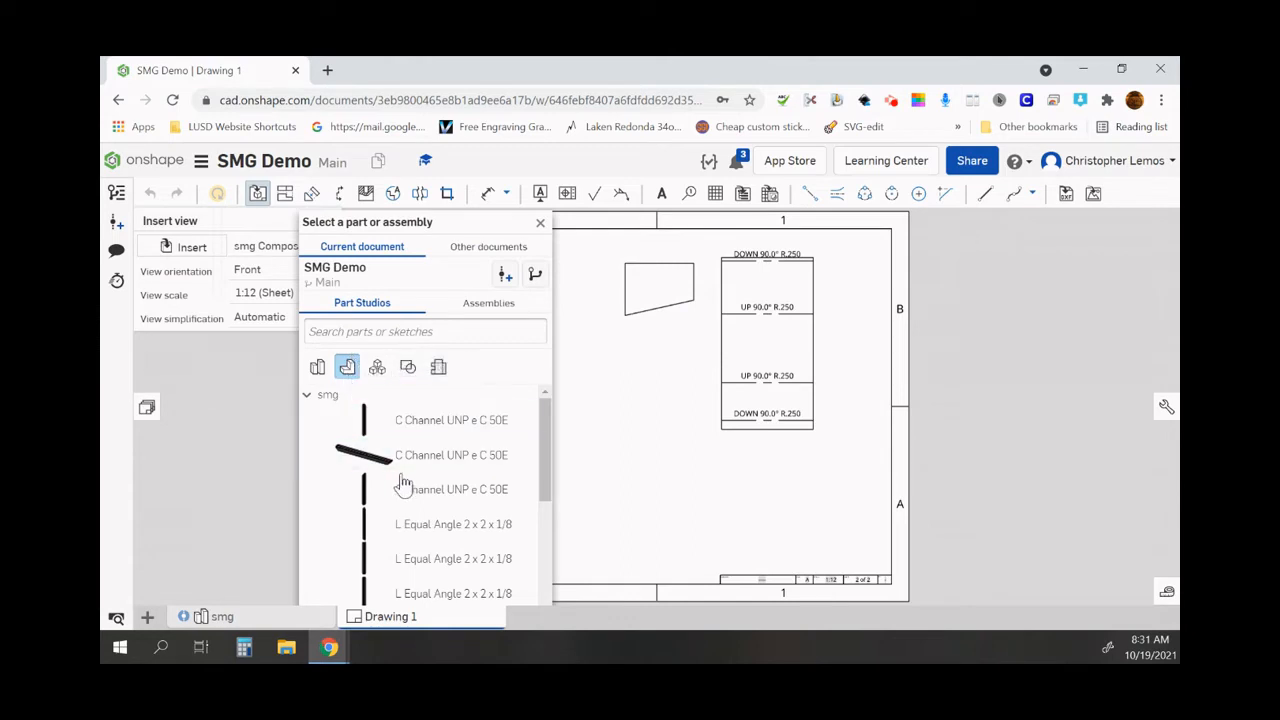
pyautogui.scroll(-5, 398, 480)
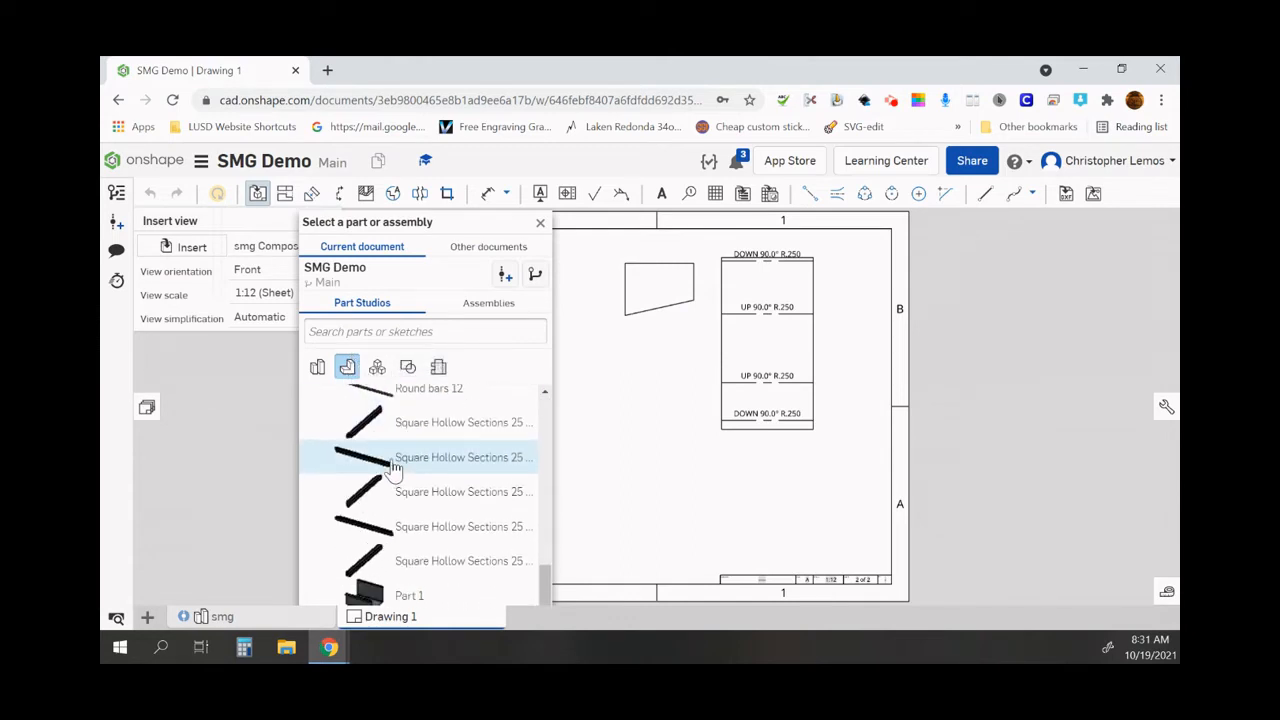
pyautogui.click(370, 592)
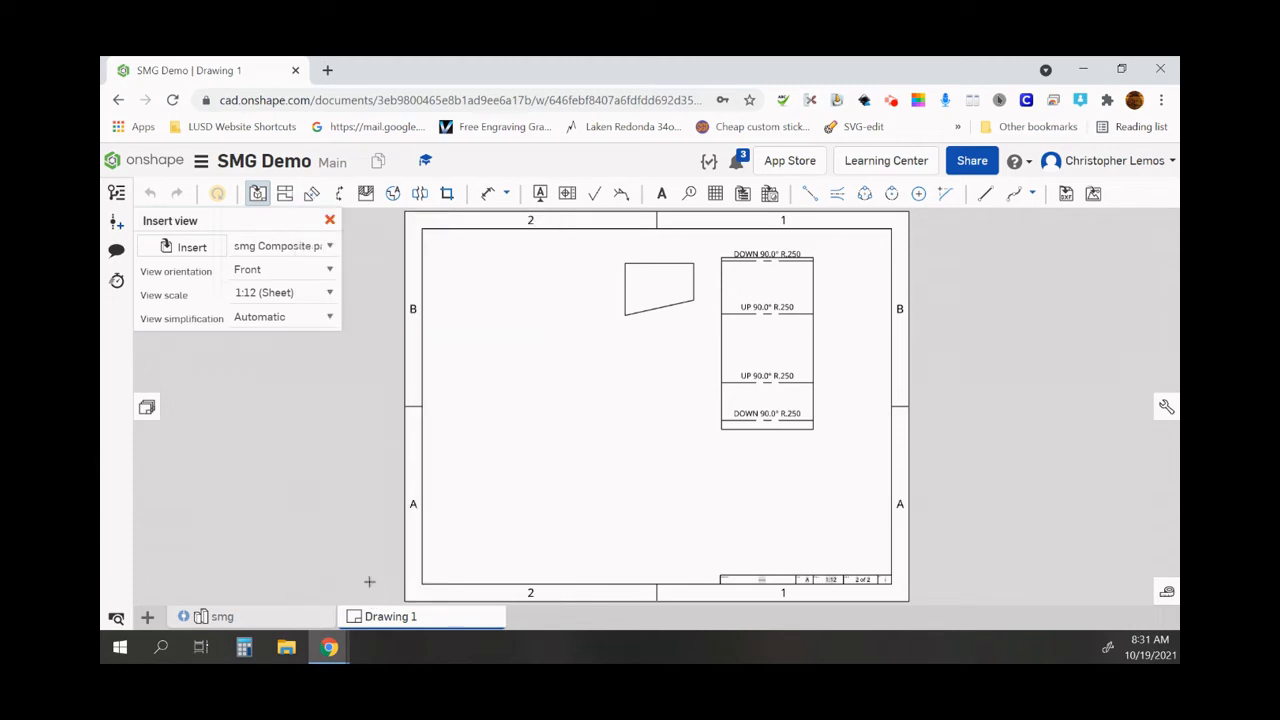
pyautogui.click(330, 271)
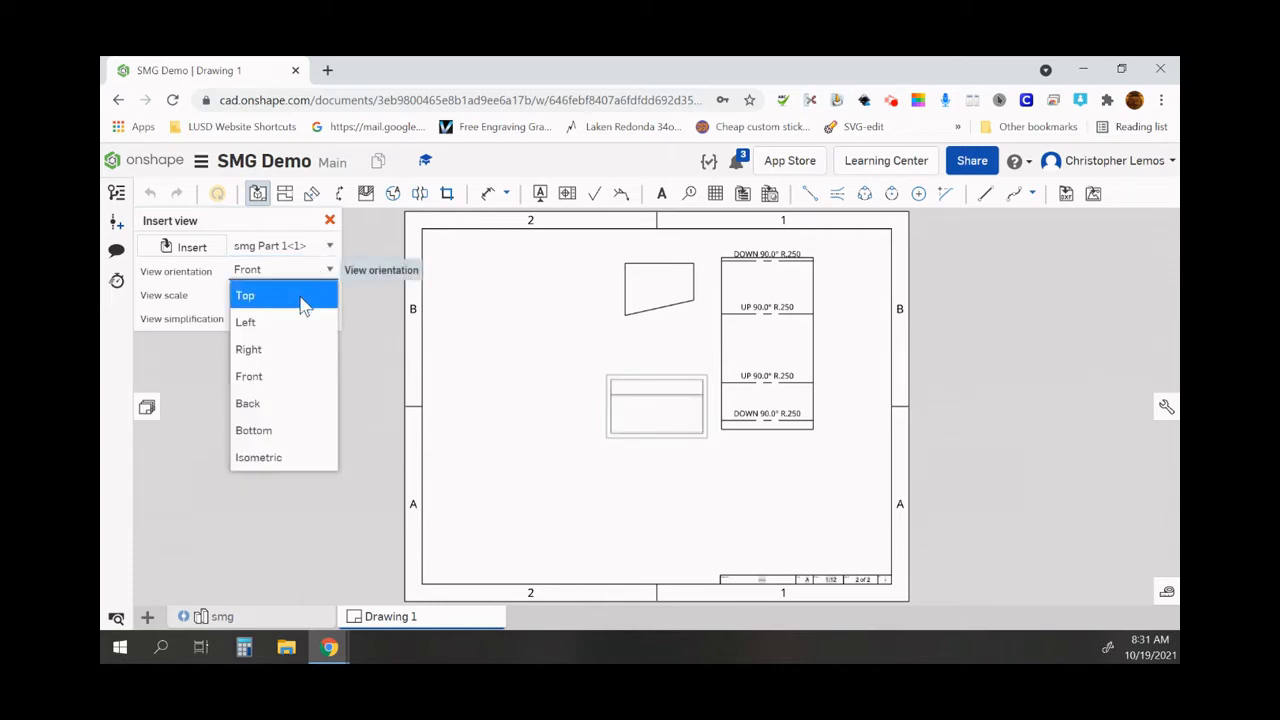
pyautogui.click(281, 456)
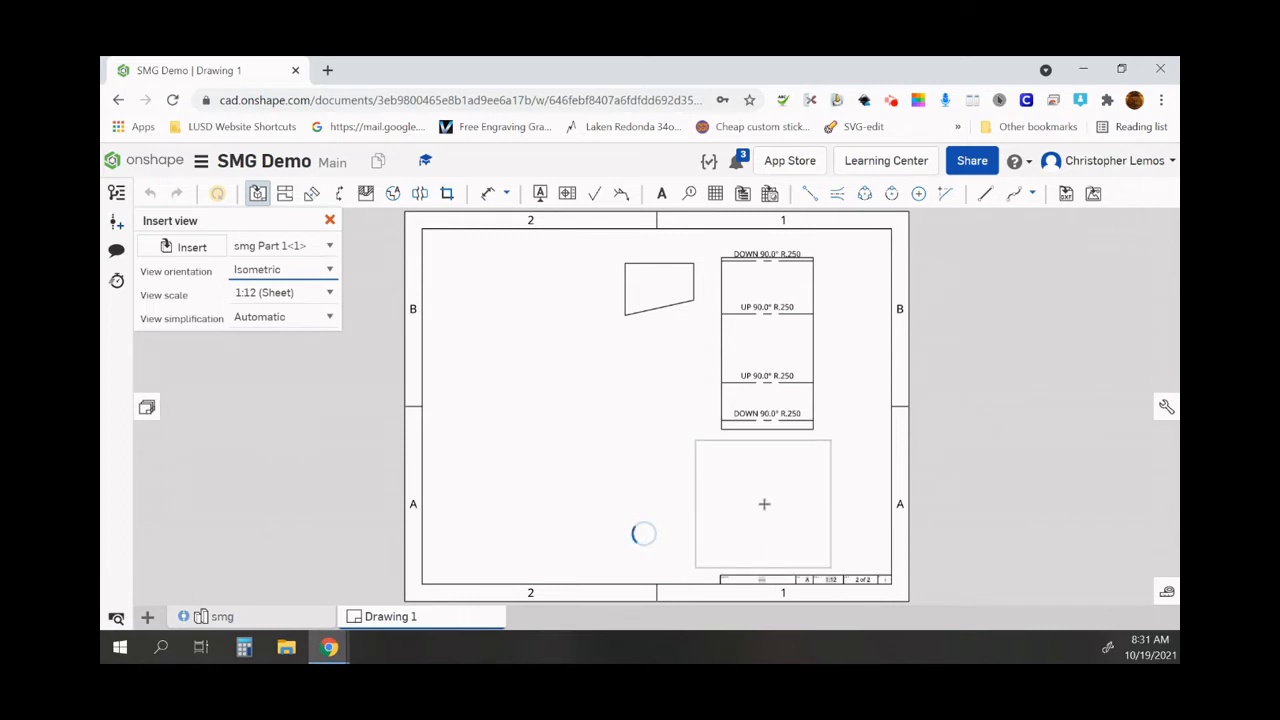
pyautogui.click(764, 503)
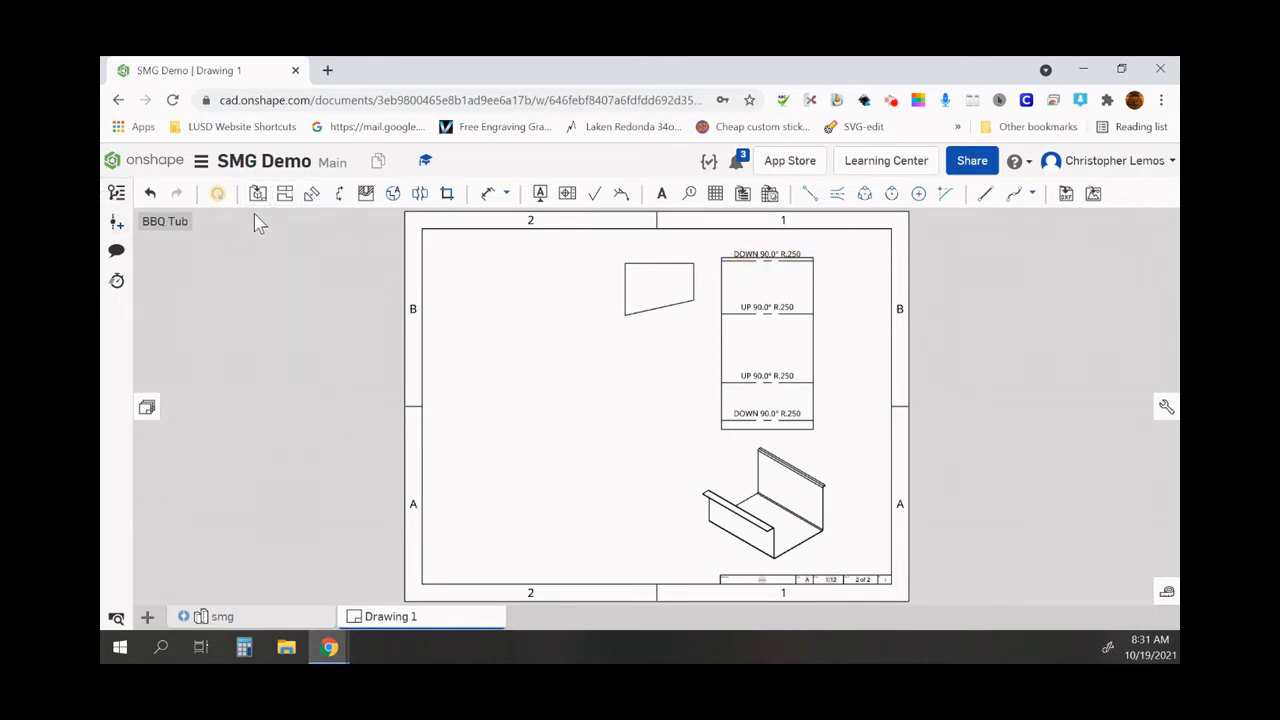
# Step: Dimension the Part 2 flat pattern's two vertical side edges and its horizontal upper edge, placing each dimension outside the outline
pyautogui.click(486, 197)
pyautogui.click(619, 287)
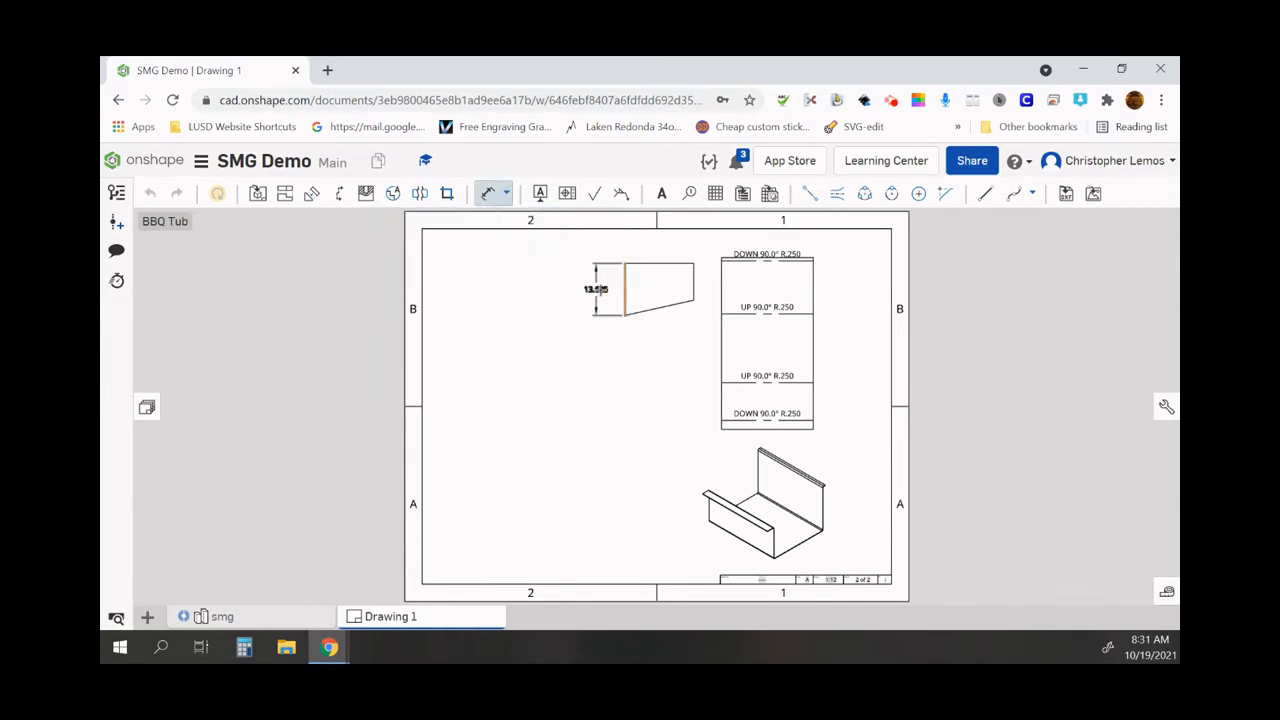
pyautogui.click(609, 289)
pyautogui.click(666, 261)
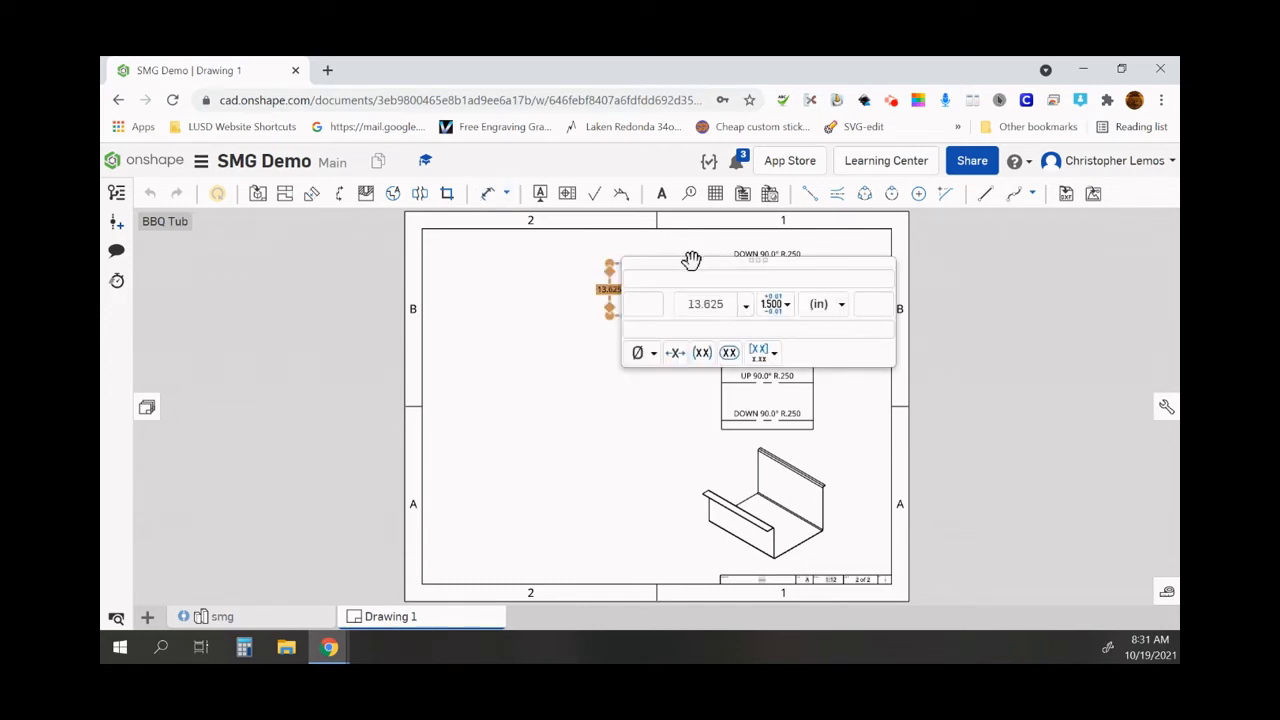
pyautogui.moveTo(692, 260); pyautogui.dragTo(429, 312)
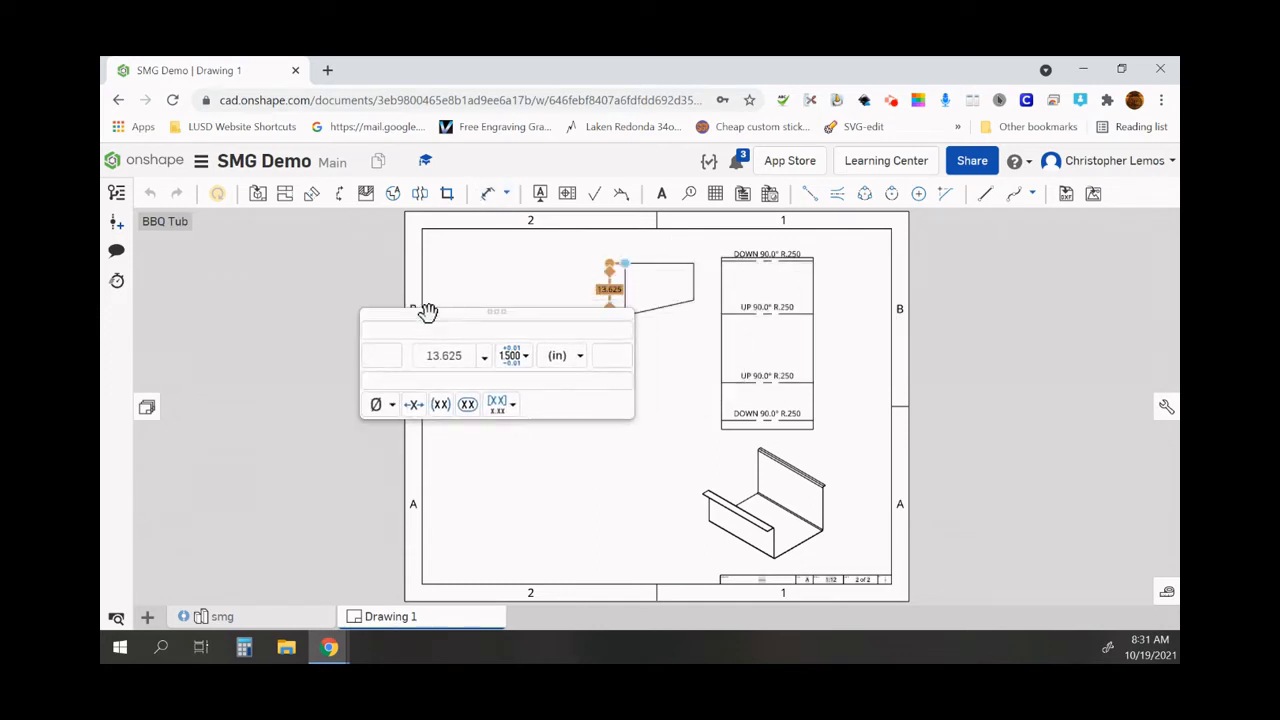
pyautogui.click(660, 262)
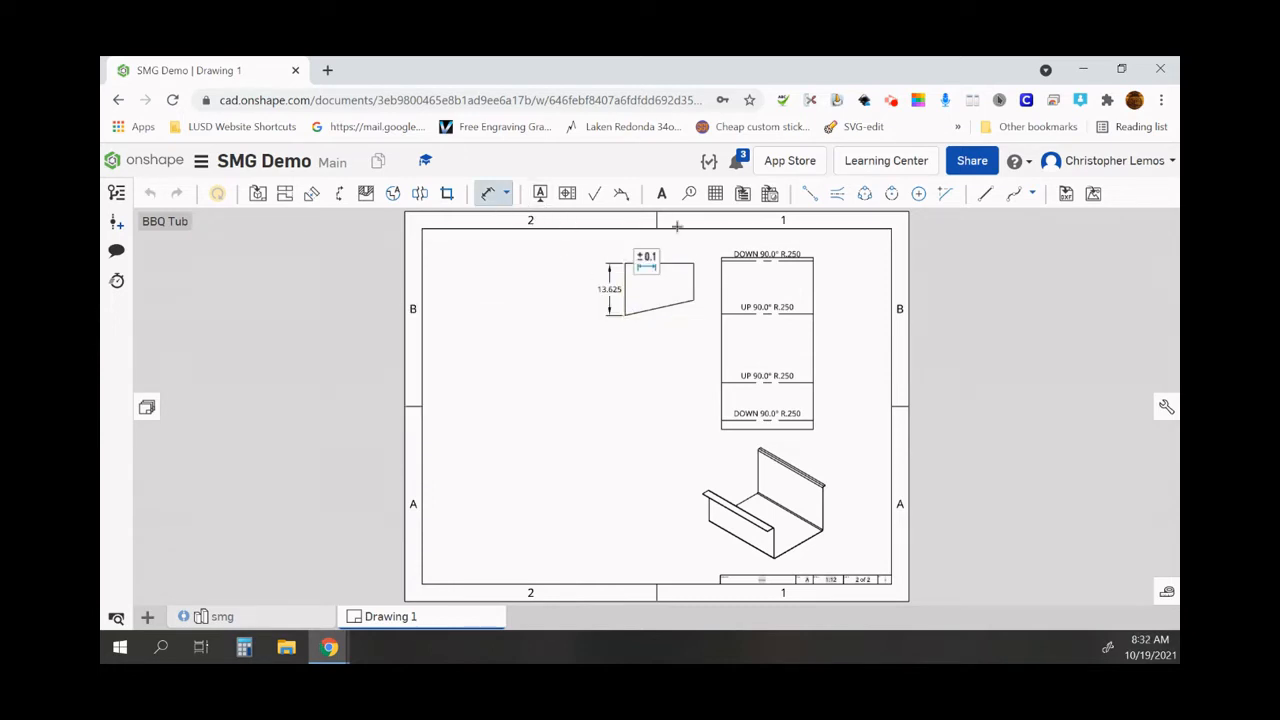
pyautogui.click(665, 262)
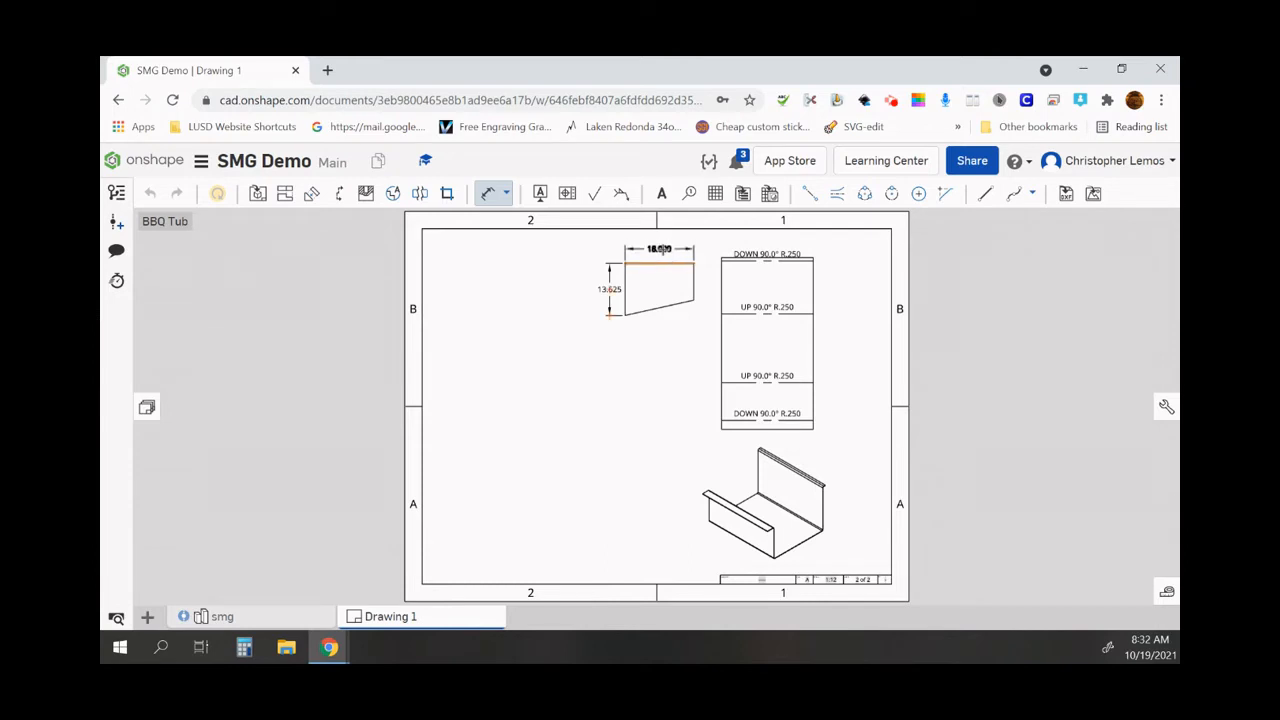
pyautogui.click(665, 249)
pyautogui.click(704, 282)
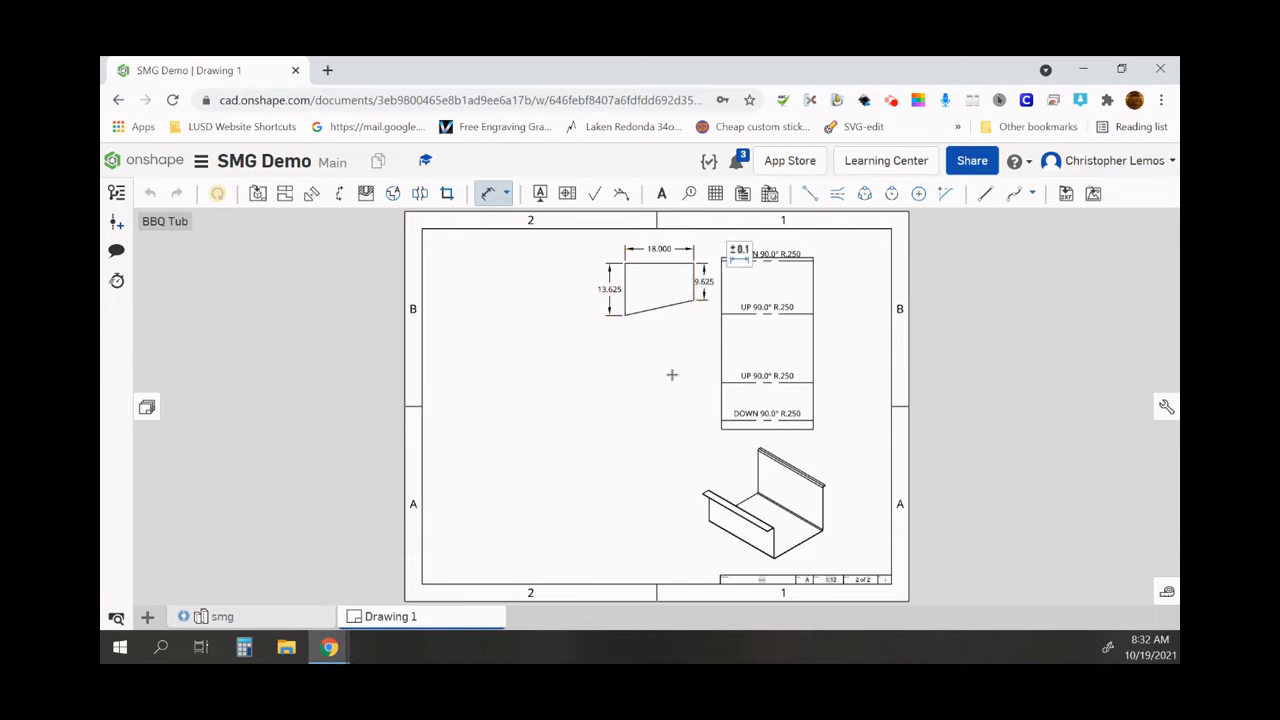
# Step: Dimension the Part 1 flat pattern's width between its two side edges, placing the value inside the middle panel
pyautogui.click(721, 342)
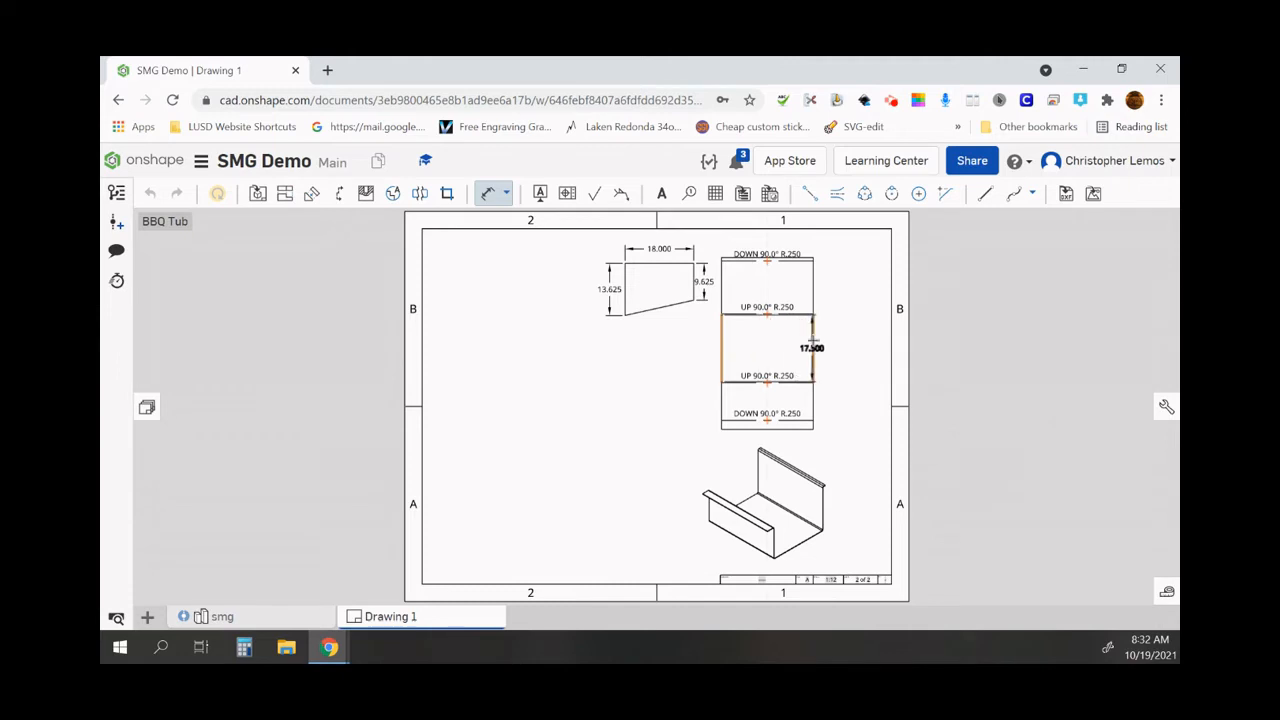
pyautogui.click(813, 341)
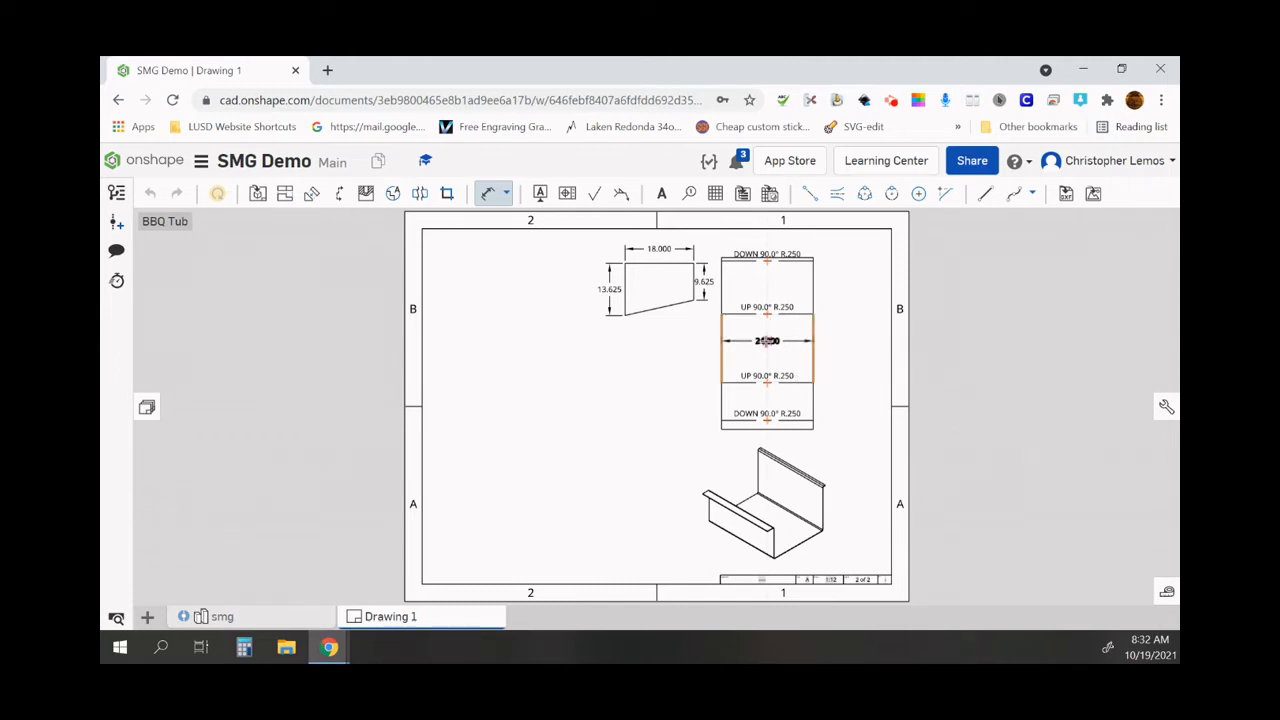
pyautogui.click(766, 341)
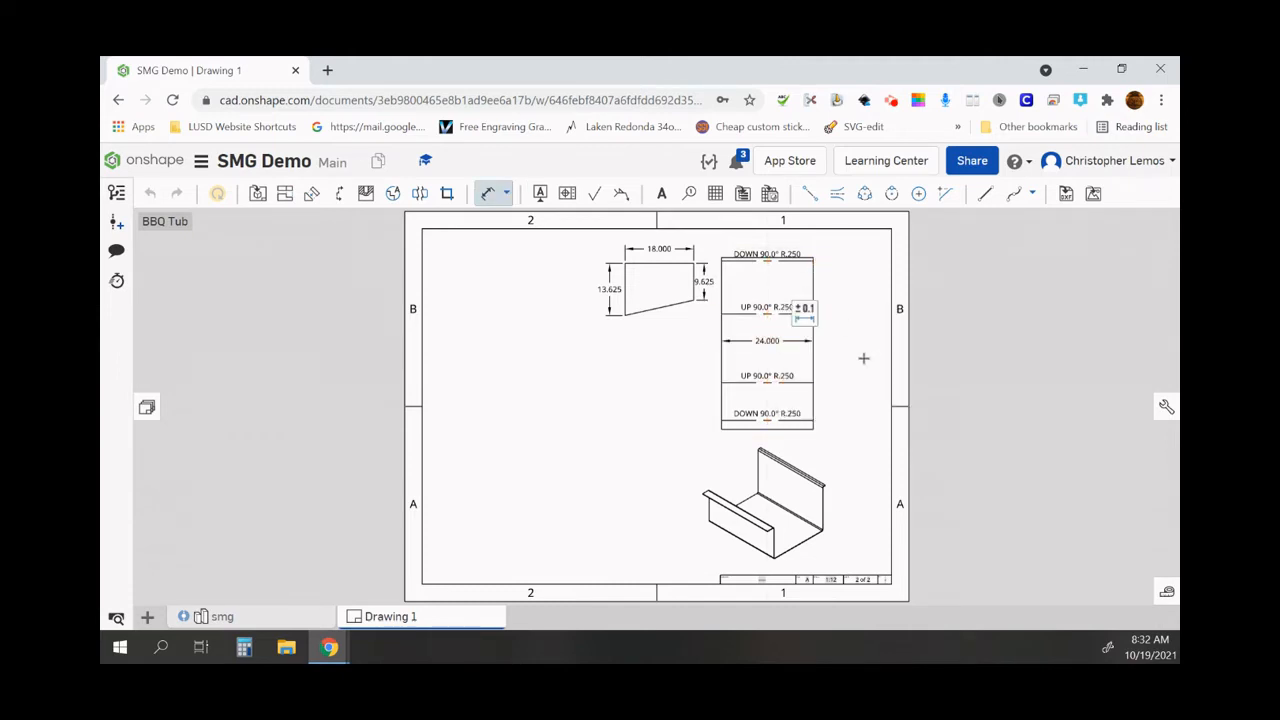
# Step: Dimension the side-edge lengths of the Part 1 flat pattern's middle and upper panels, aligning both dimensions to the right of the outline
pyautogui.click(812, 360)
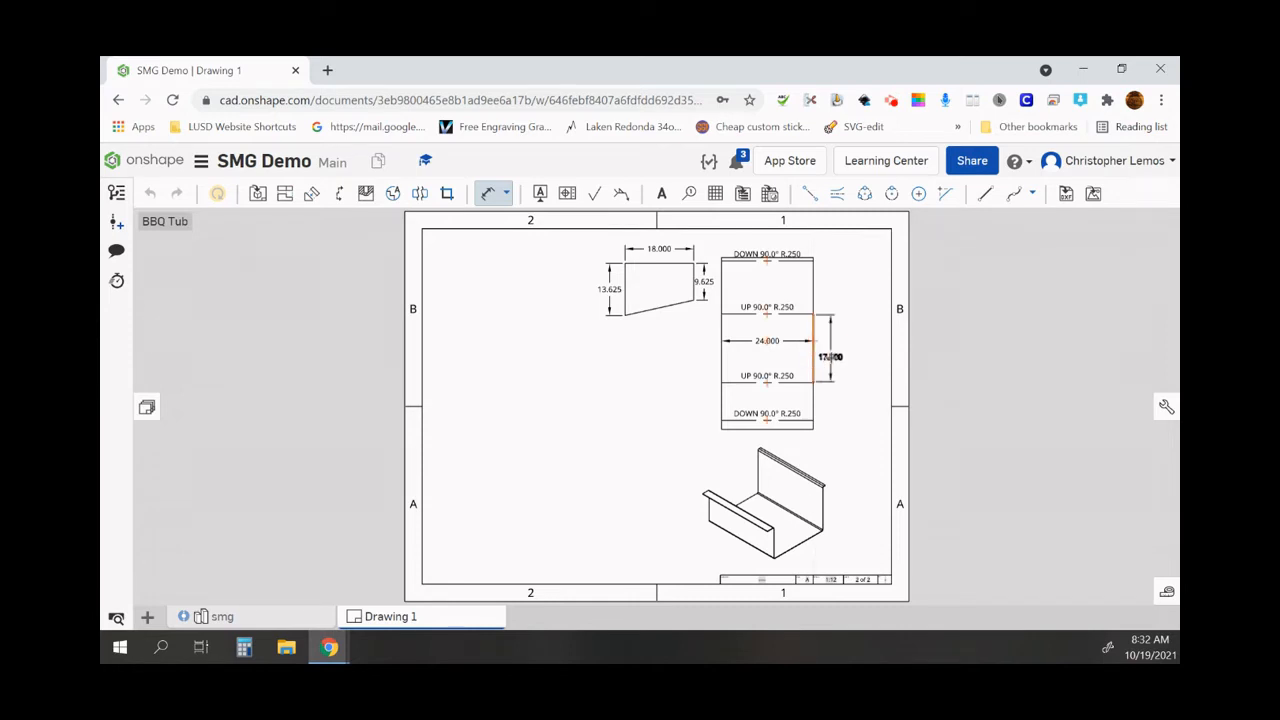
pyautogui.click(836, 355)
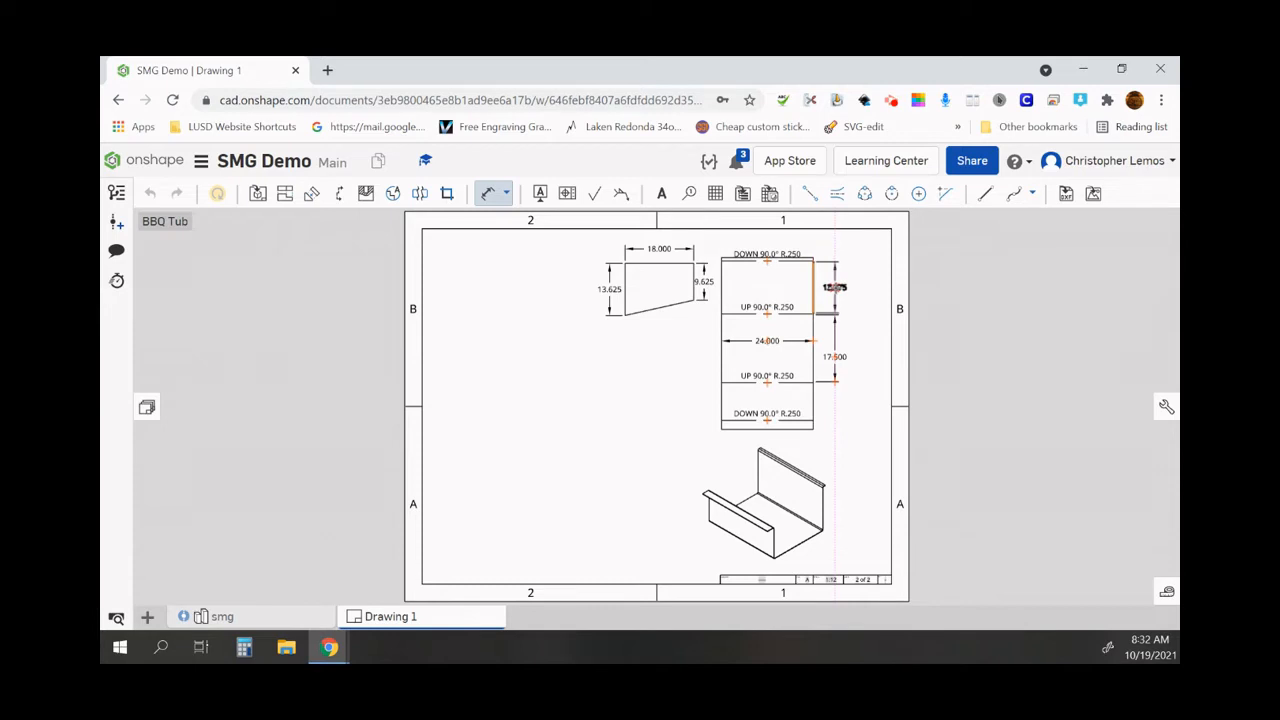
pyautogui.click(834, 287)
# Step: Dimension the short side edge of the Part 1 flat pattern's upper flange, placing the value above and to the right of the outline
pyautogui.scroll(5, 813, 258)
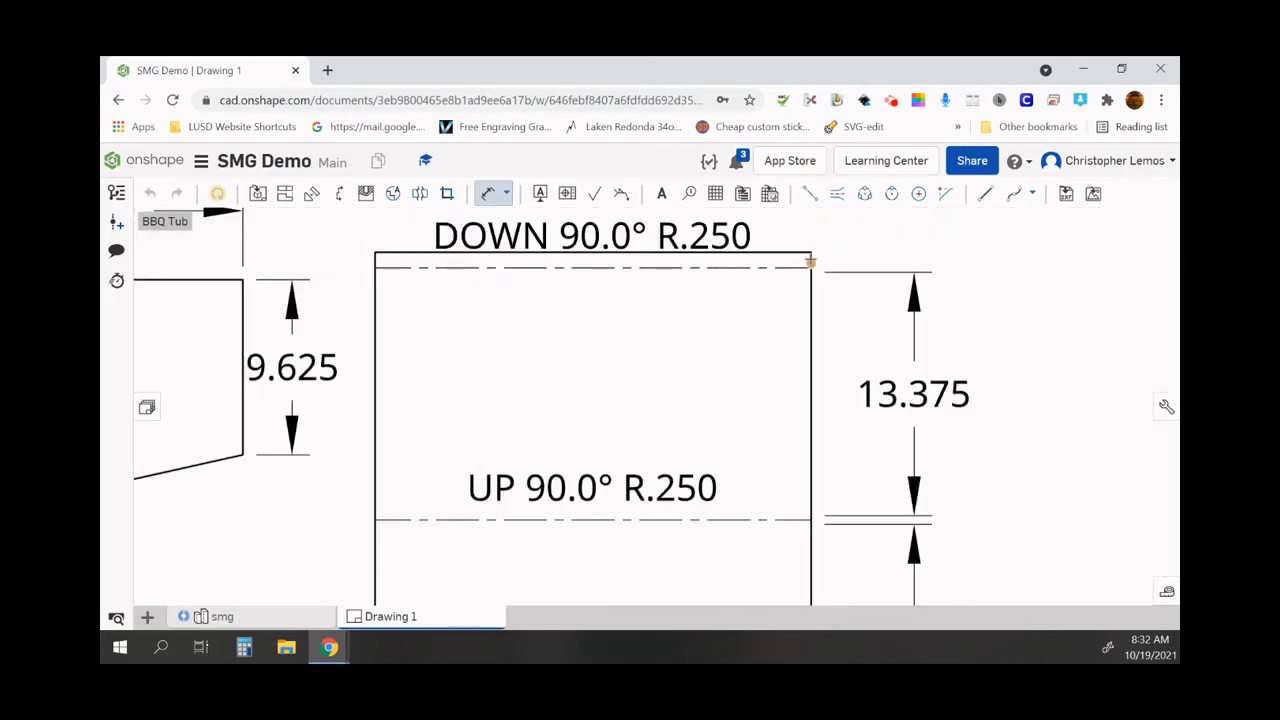
pyautogui.scroll(4, 810, 261)
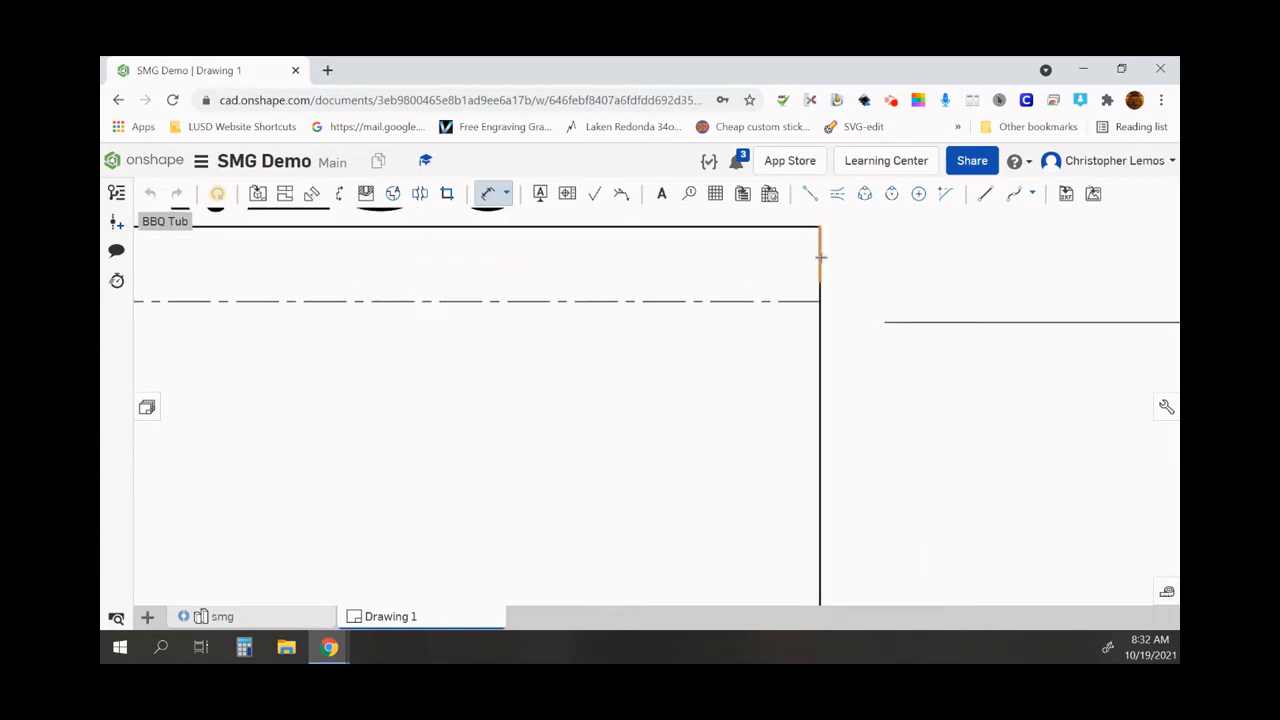
pyautogui.click(820, 258)
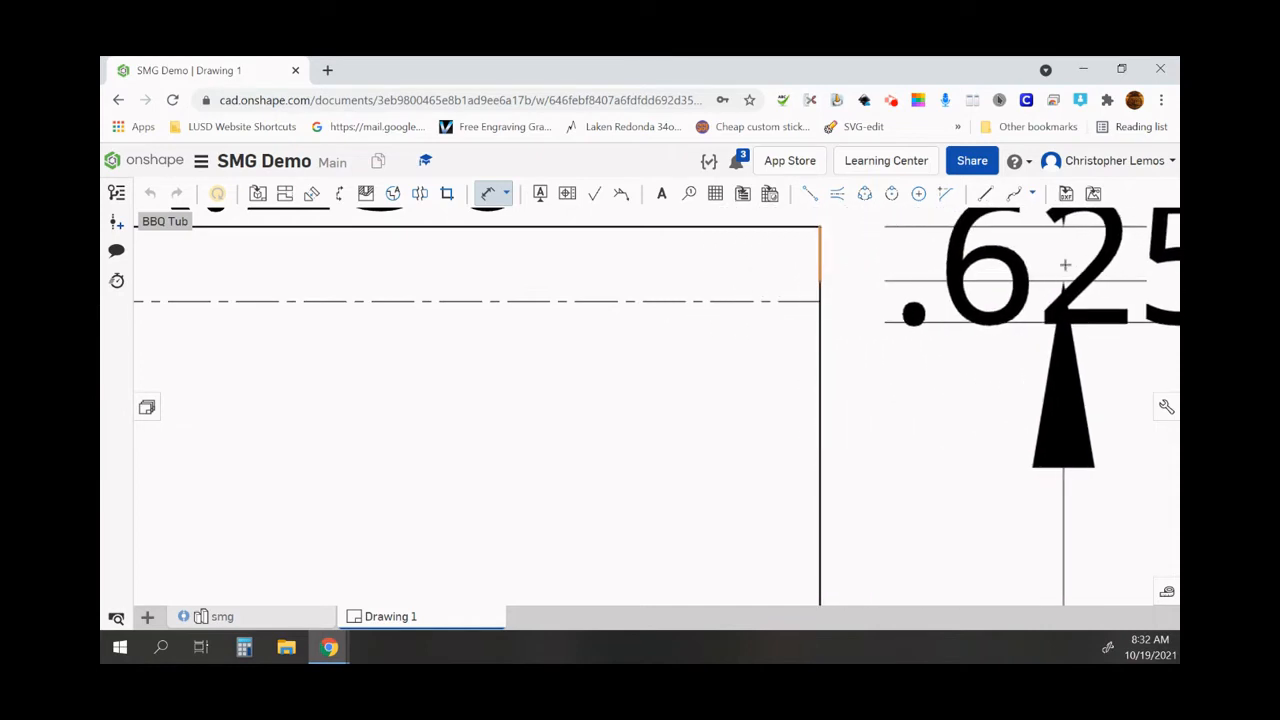
pyautogui.scroll(-1, 1066, 273)
pyautogui.scroll(-4, 1066, 273)
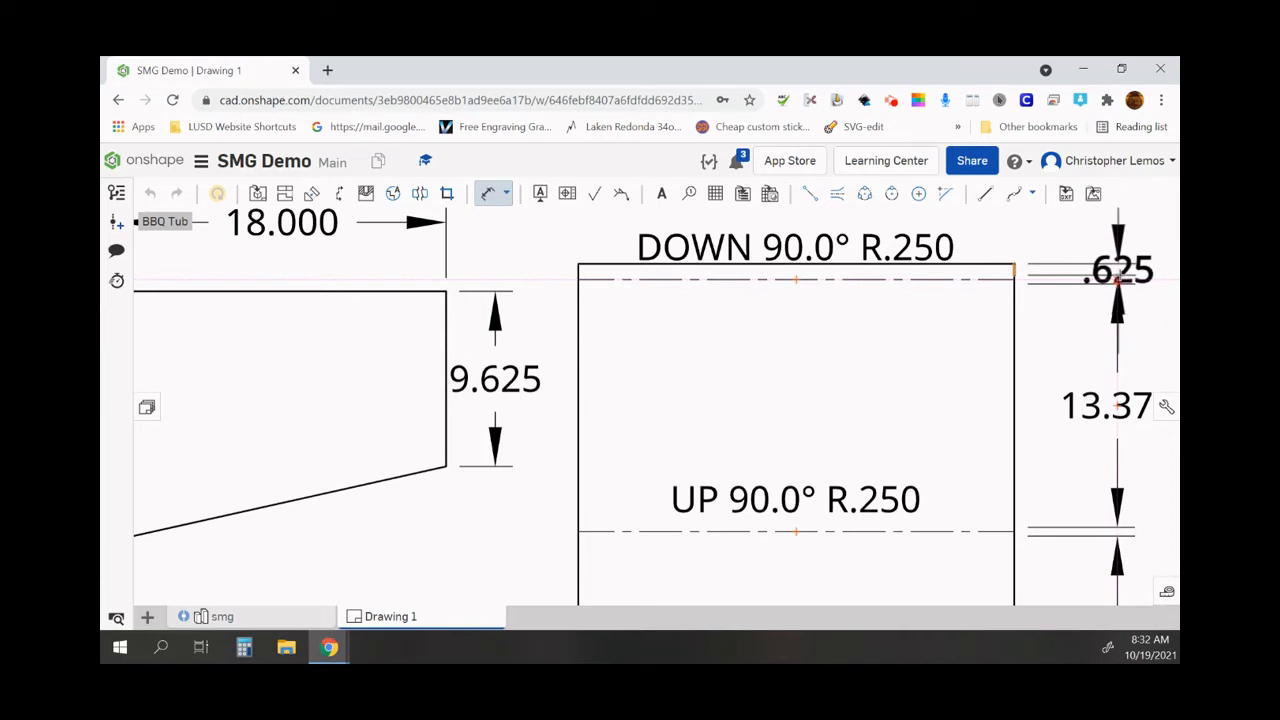
pyautogui.click(1117, 244)
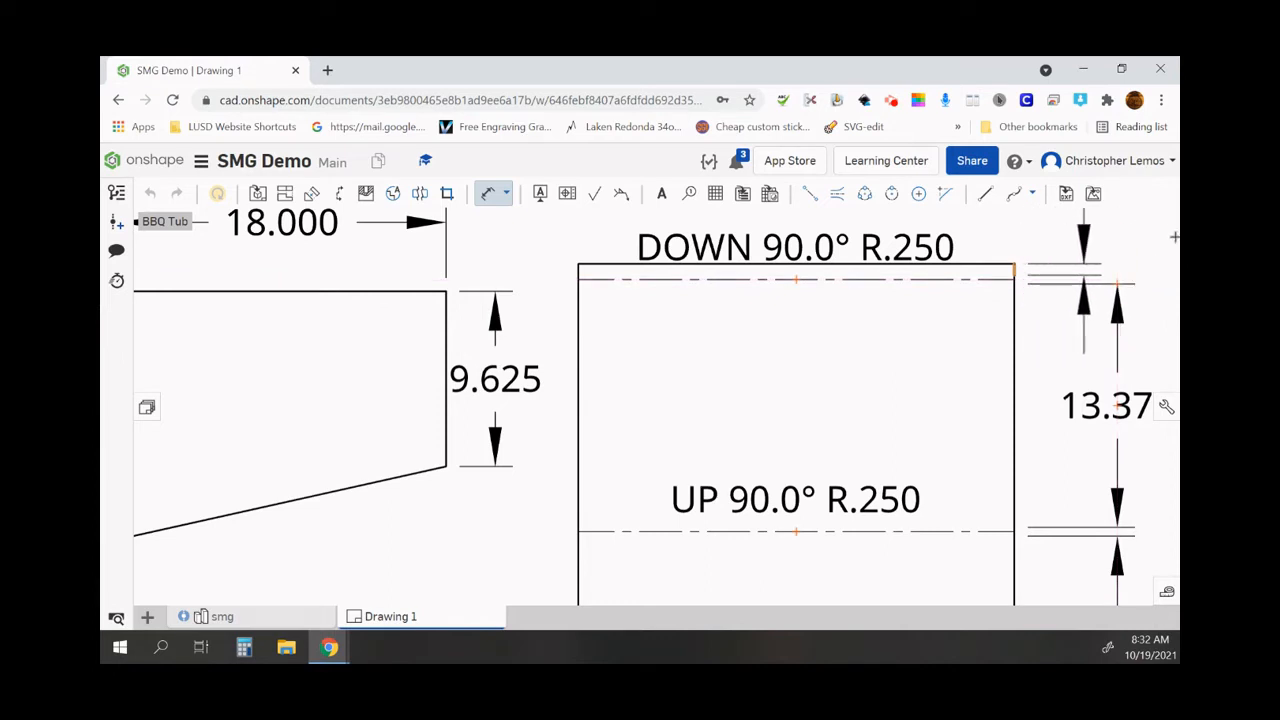
pyautogui.scroll(-3, 1165, 230)
pyautogui.moveTo(1174, 237); pyautogui.dragTo(918, 298, button='middle')
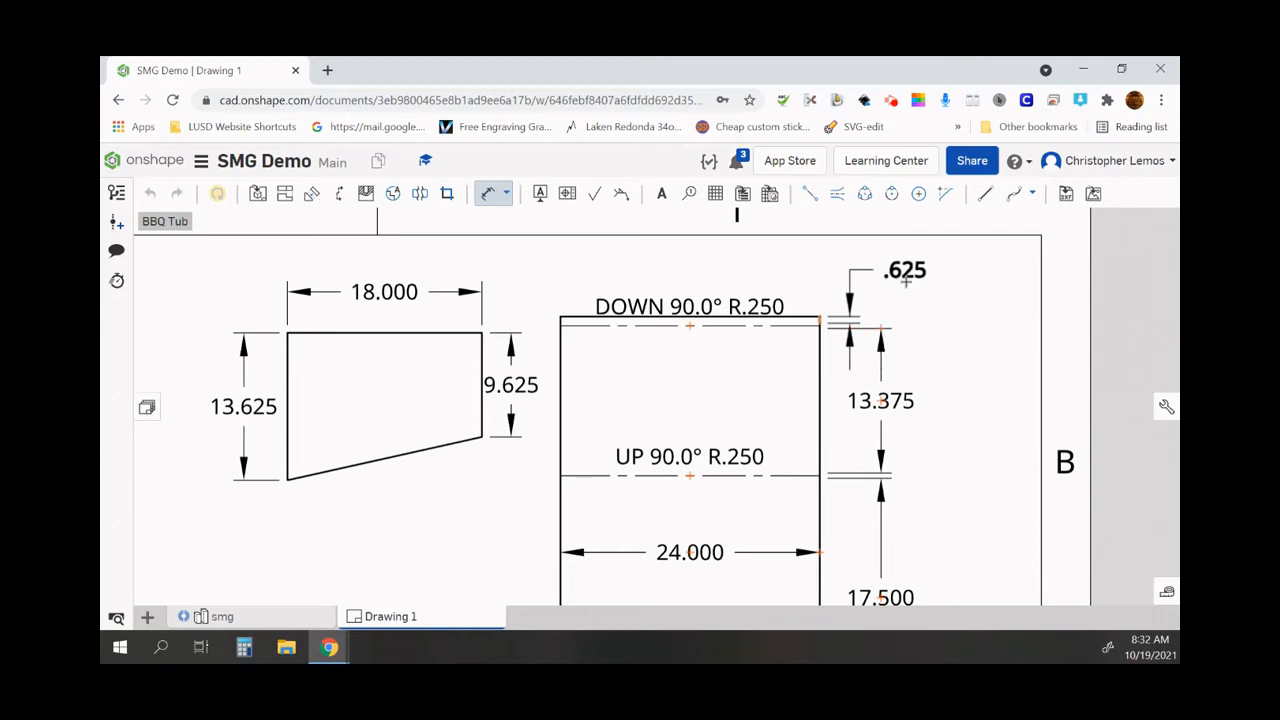
pyautogui.click(910, 280)
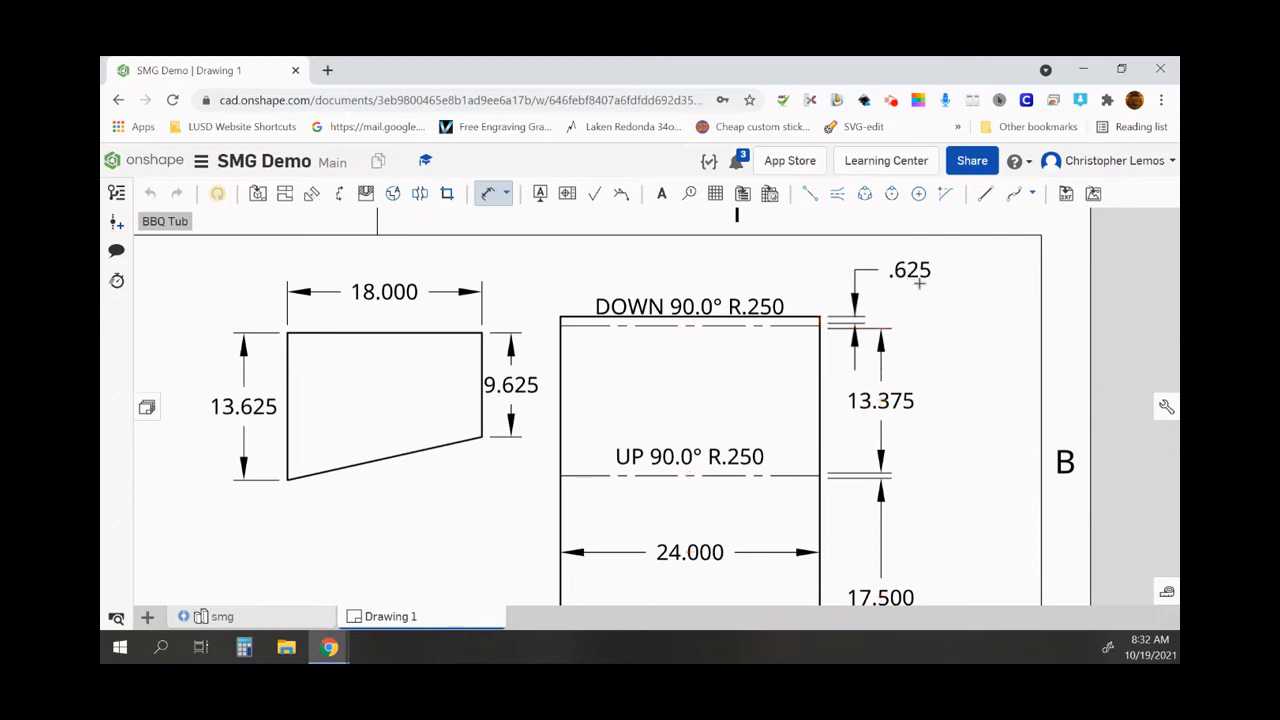
# Step: Dimension the bottom edge of the Part 1 flat pattern, placing the value below and to the right of the outline
pyautogui.scroll(-3, 747, 450)
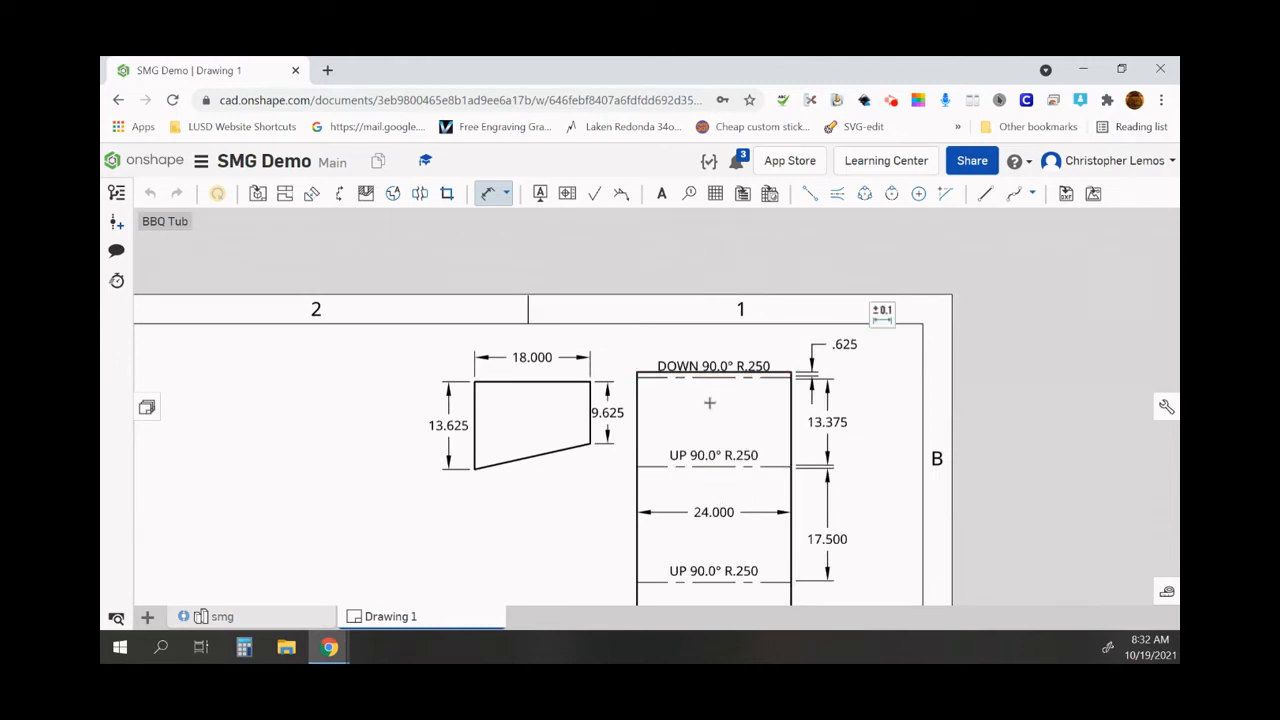
pyautogui.scroll(-5, 710, 402)
pyautogui.scroll(5, 699, 470)
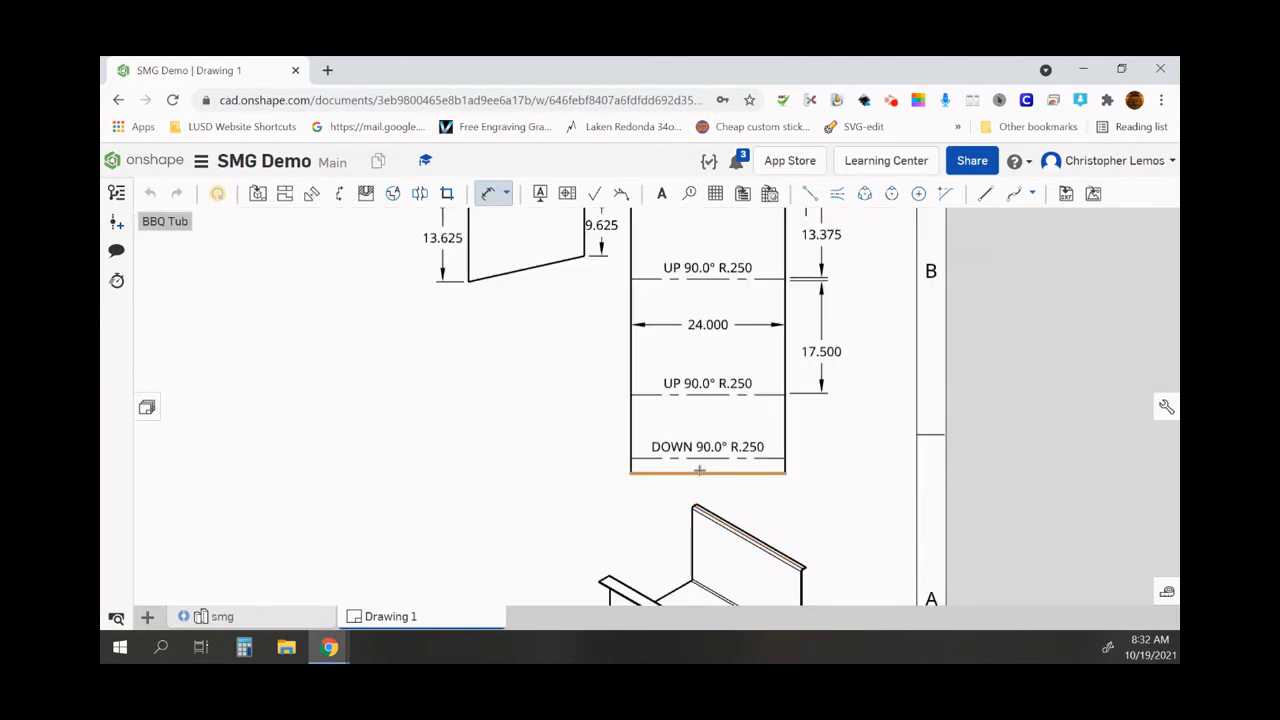
pyautogui.click(699, 473)
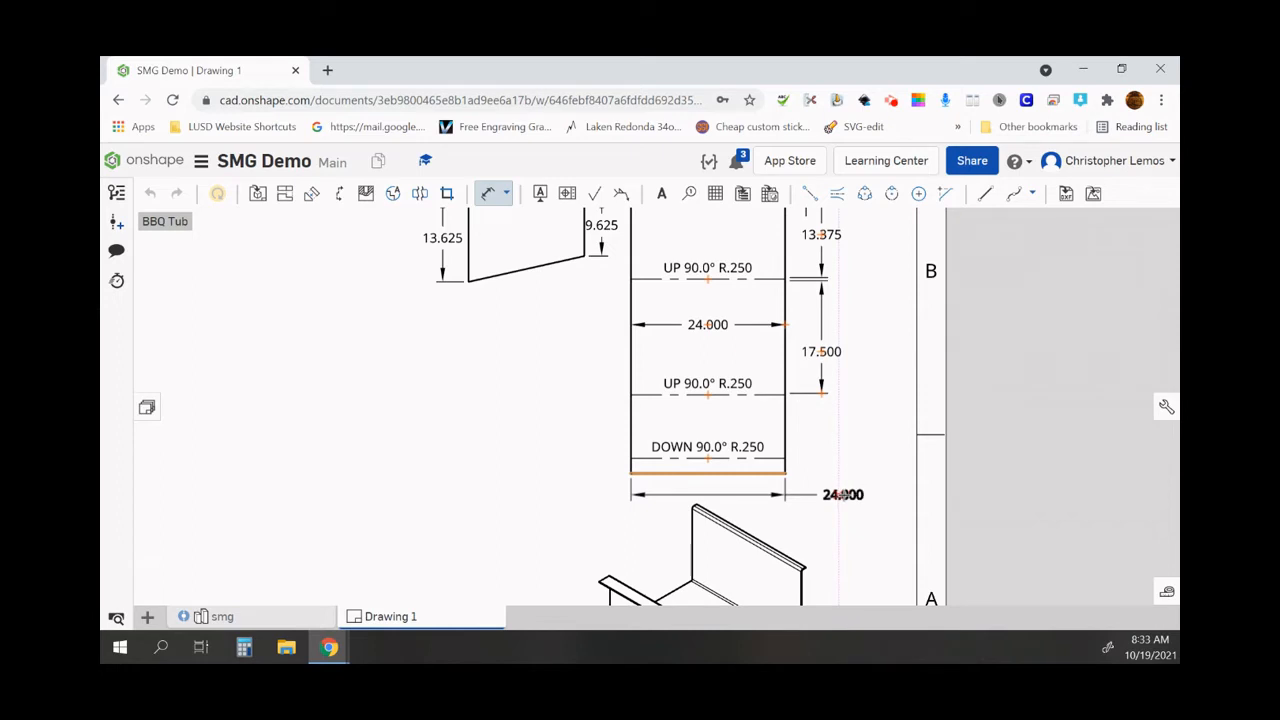
pyautogui.click(843, 494)
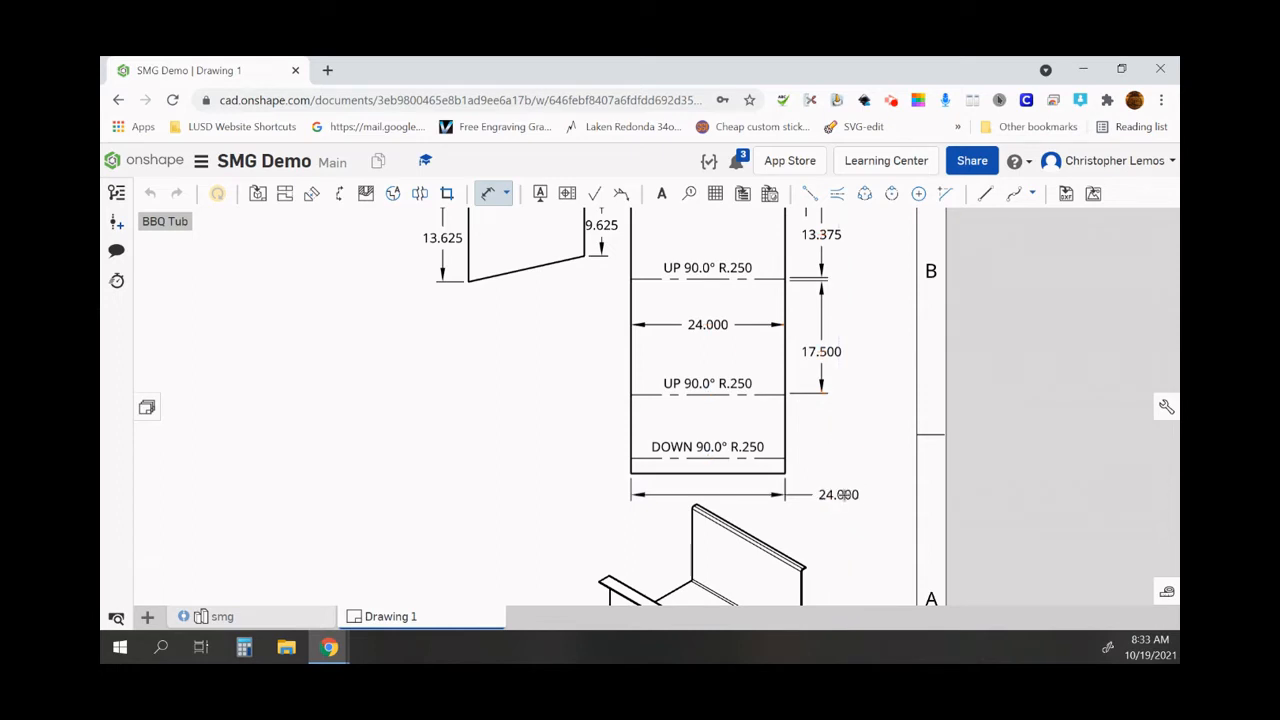
# Step: Dimension the side edges of the Part 1 flat pattern's lower panel and bottom flange, placing both values to the right of the outline
pyautogui.click(785, 430)
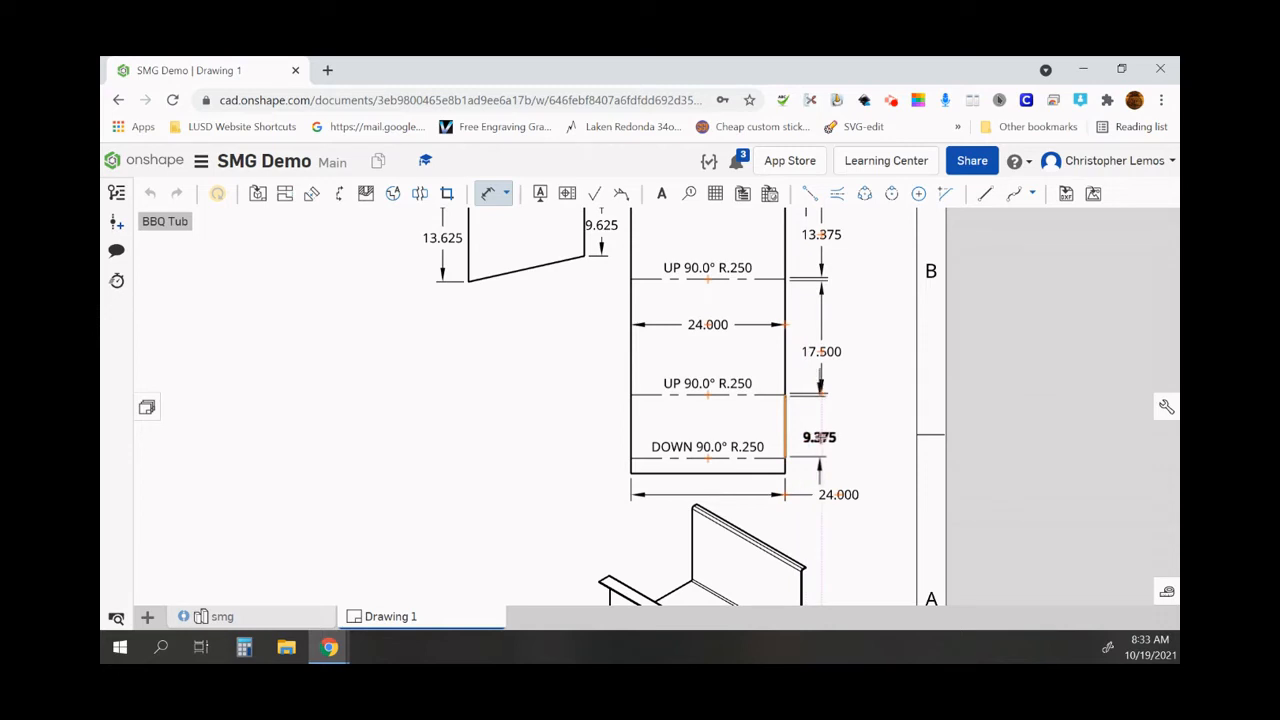
pyautogui.click(821, 437)
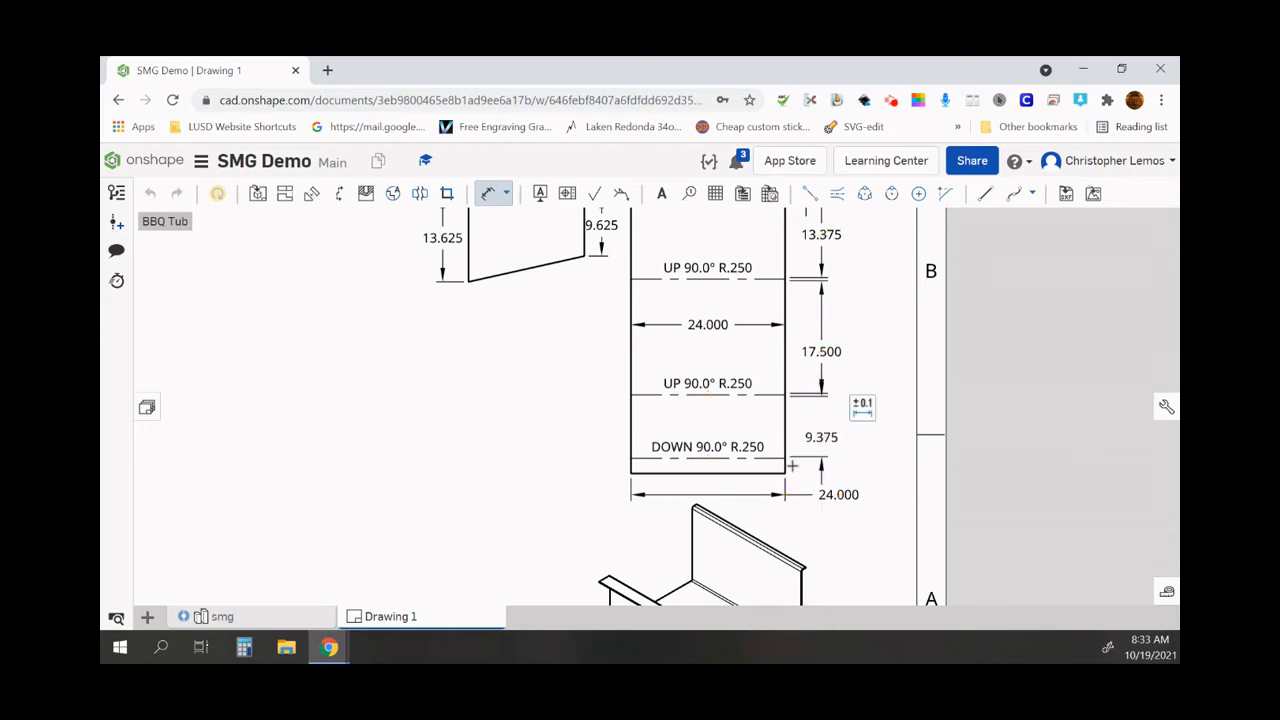
pyautogui.click(785, 467)
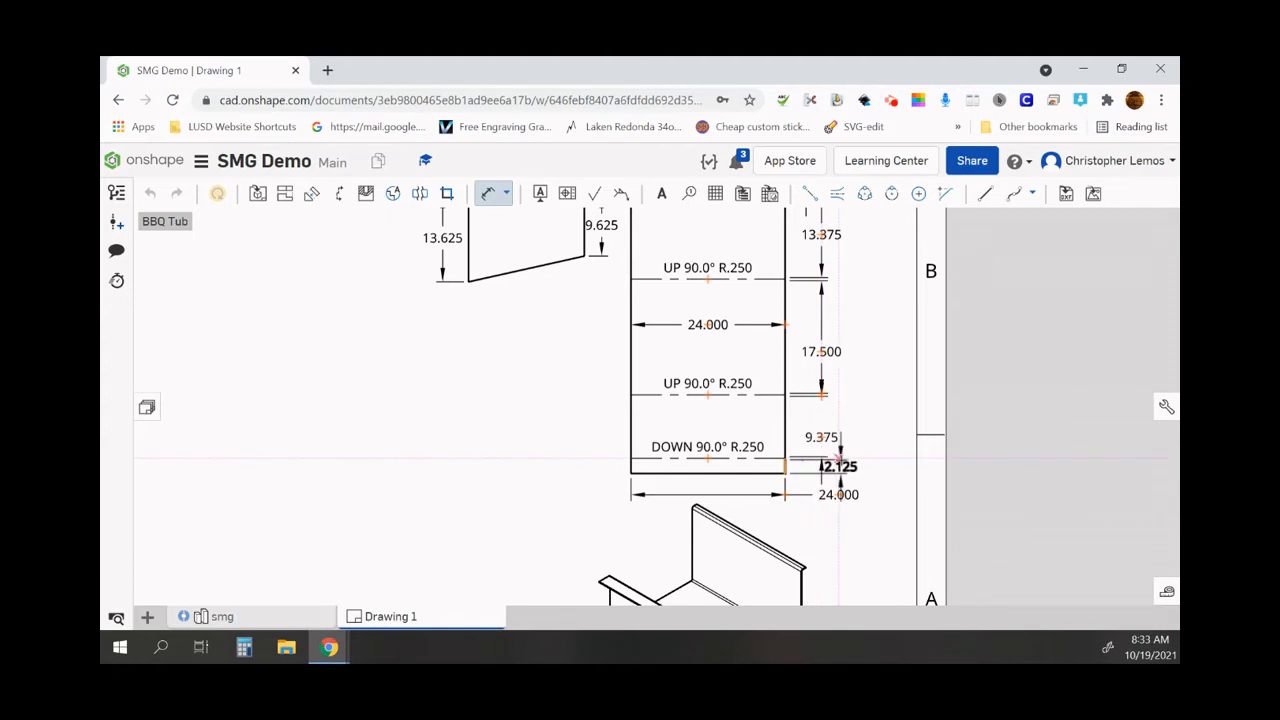
pyautogui.click(835, 430)
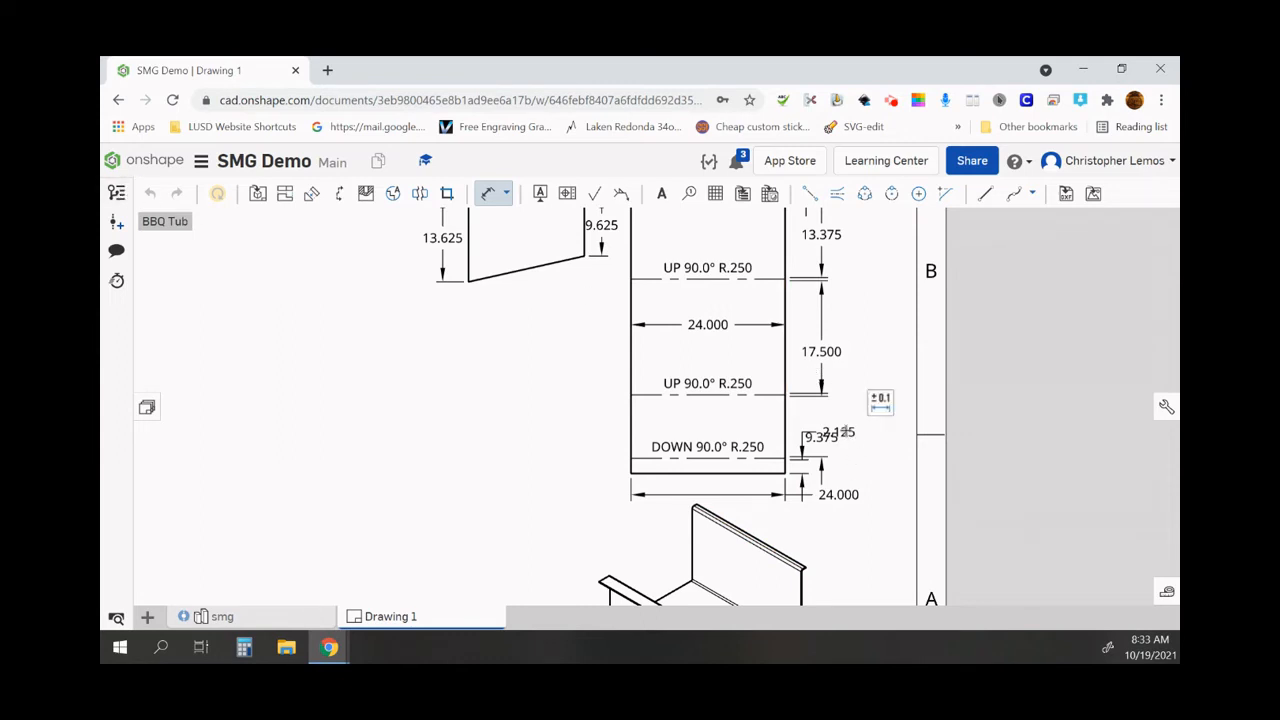
# Step: Move the bottom flange's dimension farther right so it clears the lower panel's dimension
pyautogui.click(838, 432)
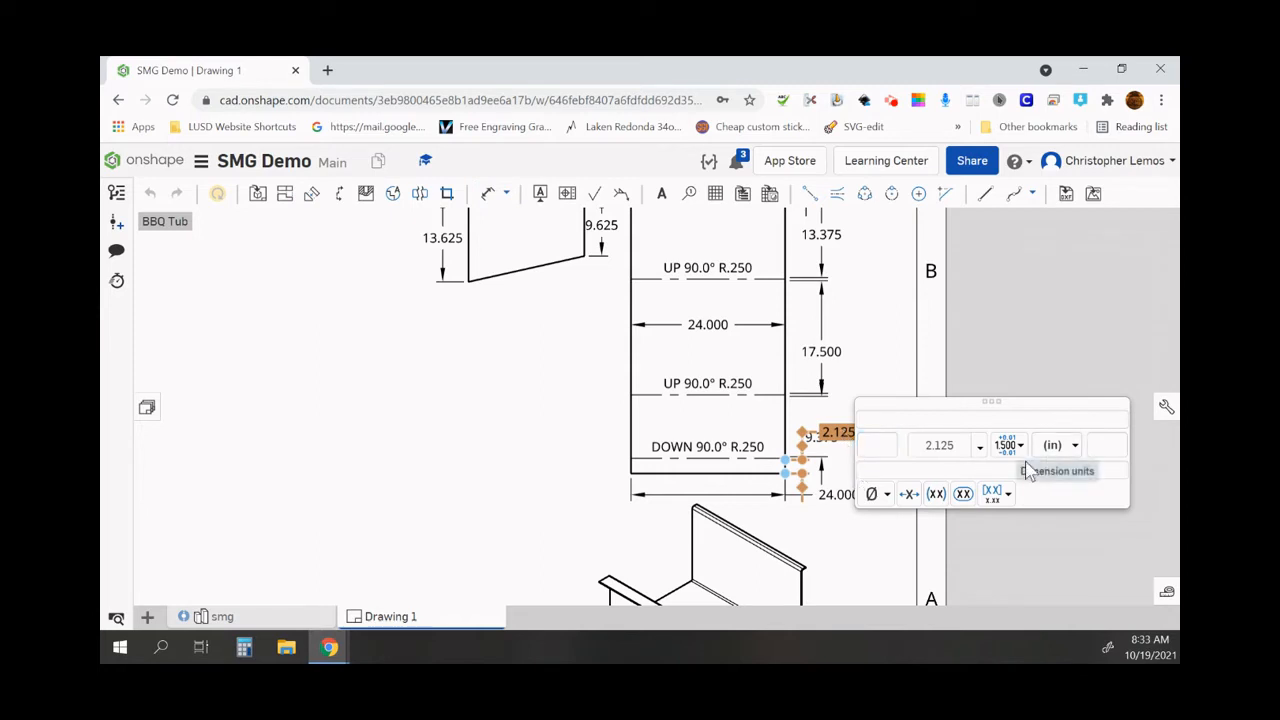
pyautogui.press('Escape')
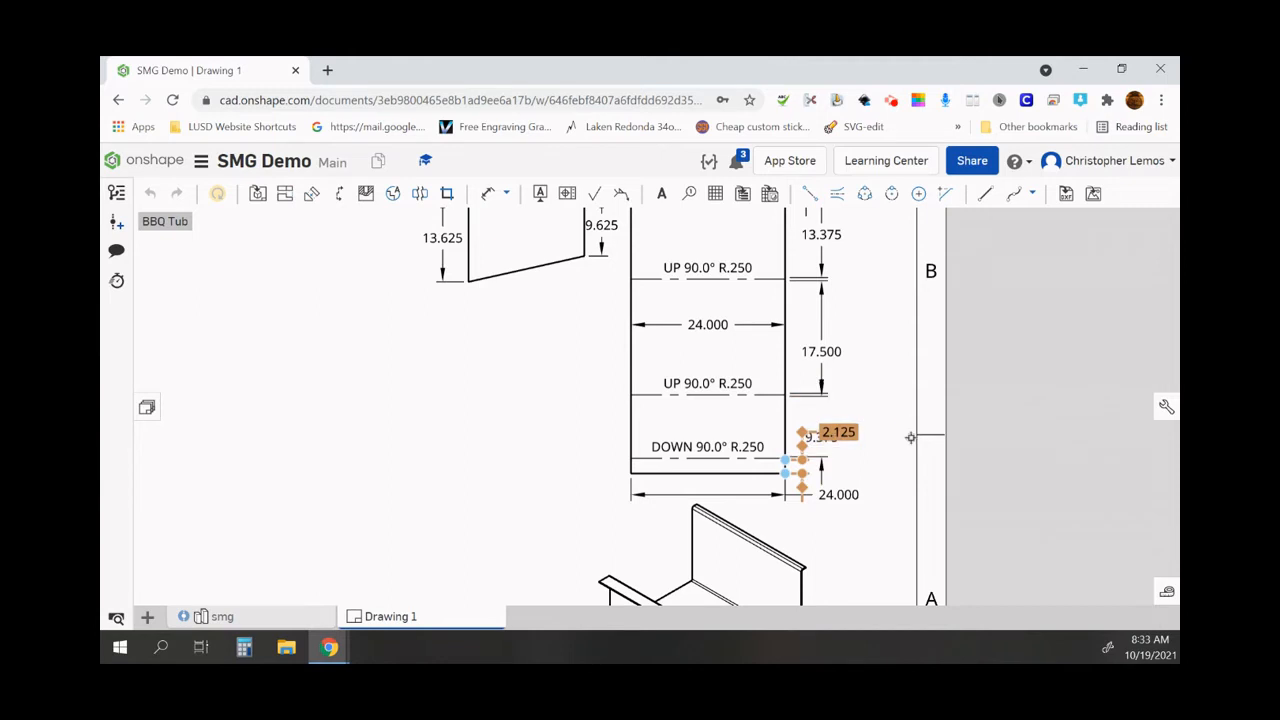
pyautogui.click(868, 382)
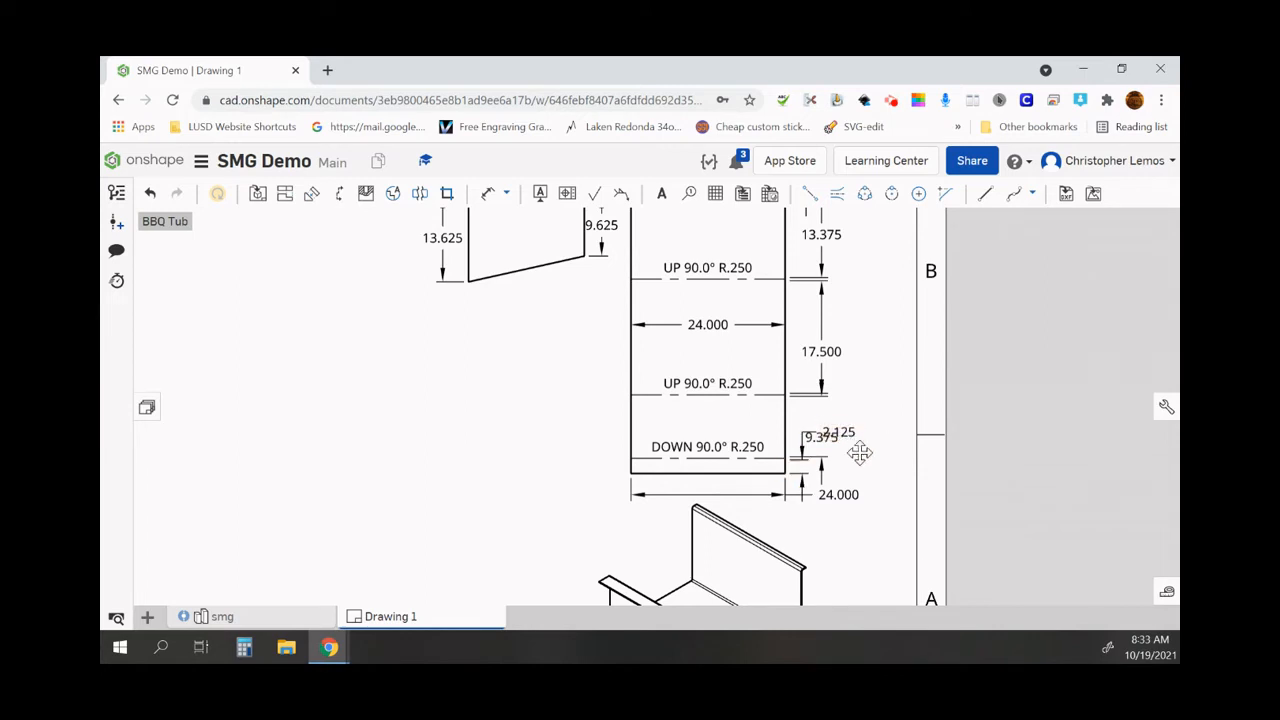
pyautogui.moveTo(857, 451); pyautogui.dragTo(888, 446)
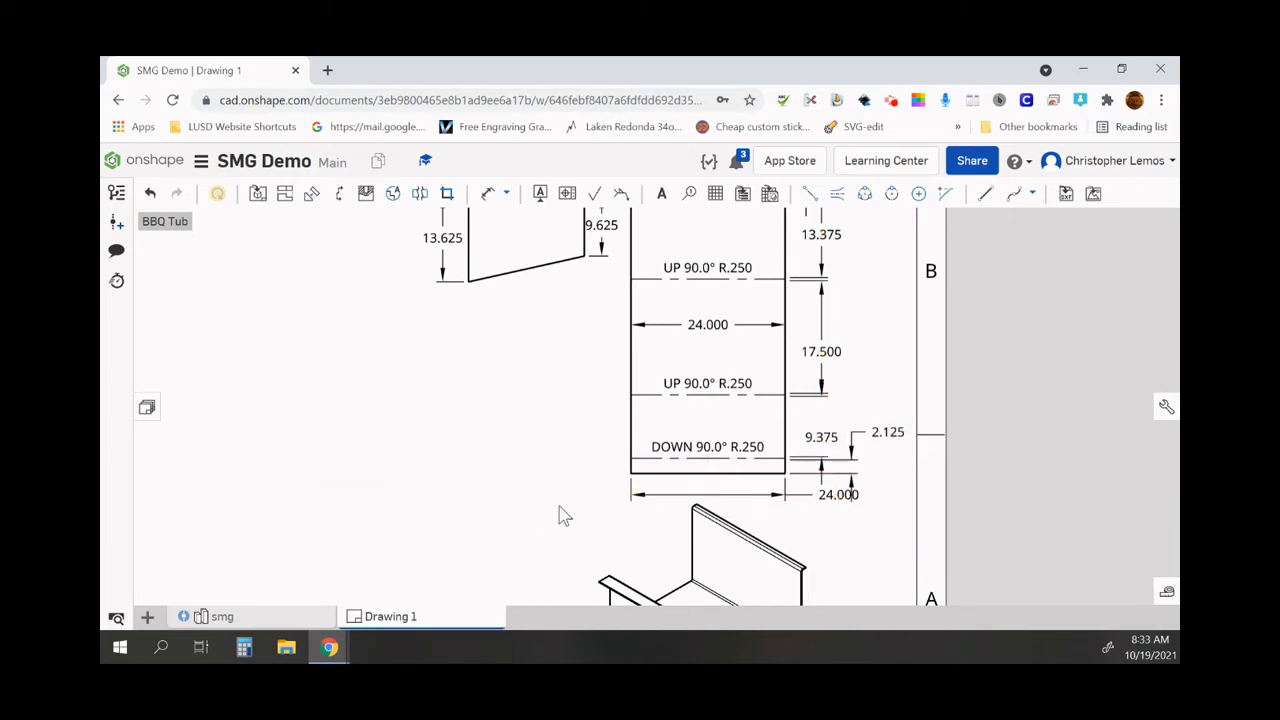
# Step: Dimension the Part 1 flat pattern's overall length between its top and bottom edges, placing the value below and to the left of the outline
pyautogui.scroll(-5, 563, 515)
pyautogui.scroll(4, 560, 514)
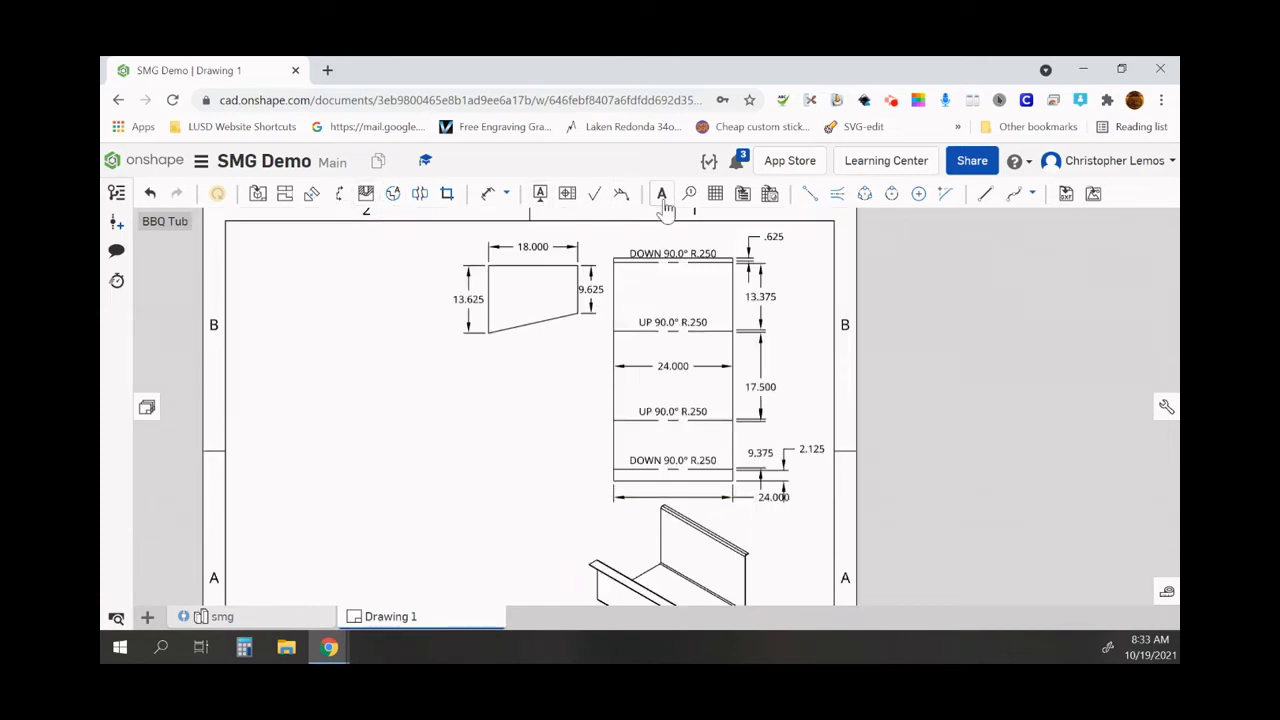
pyautogui.click(489, 197)
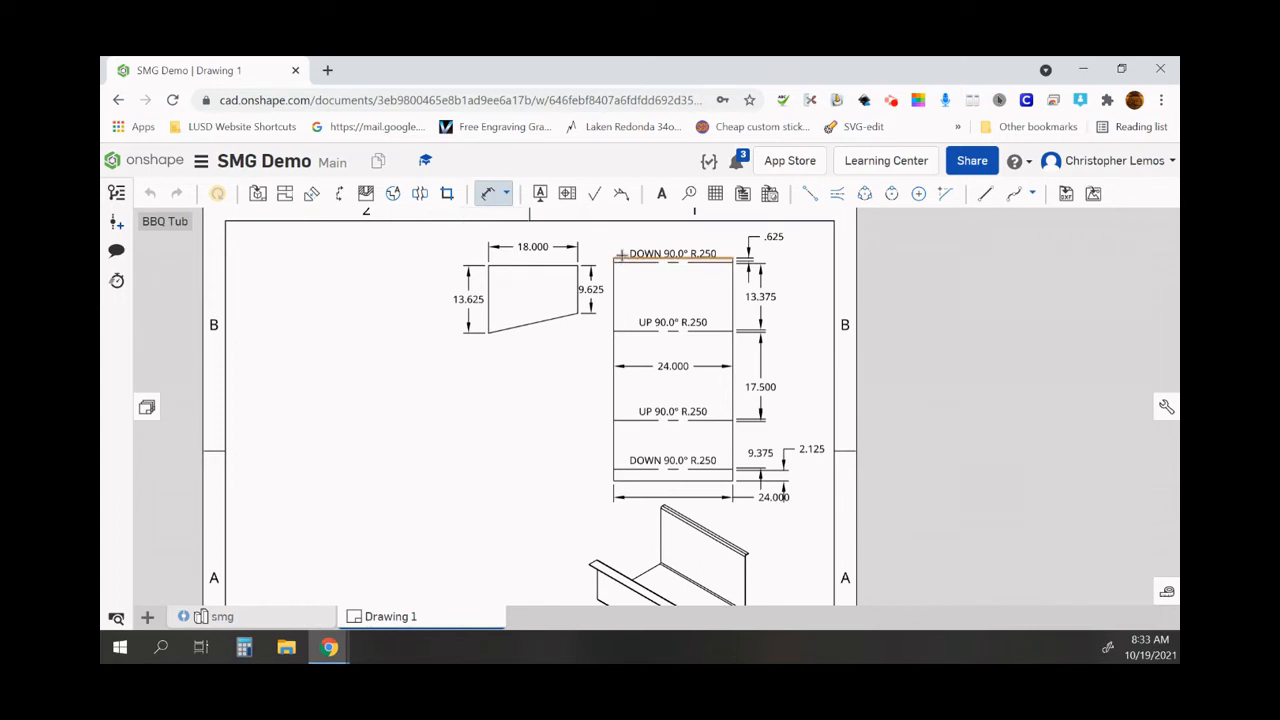
pyautogui.click(621, 257)
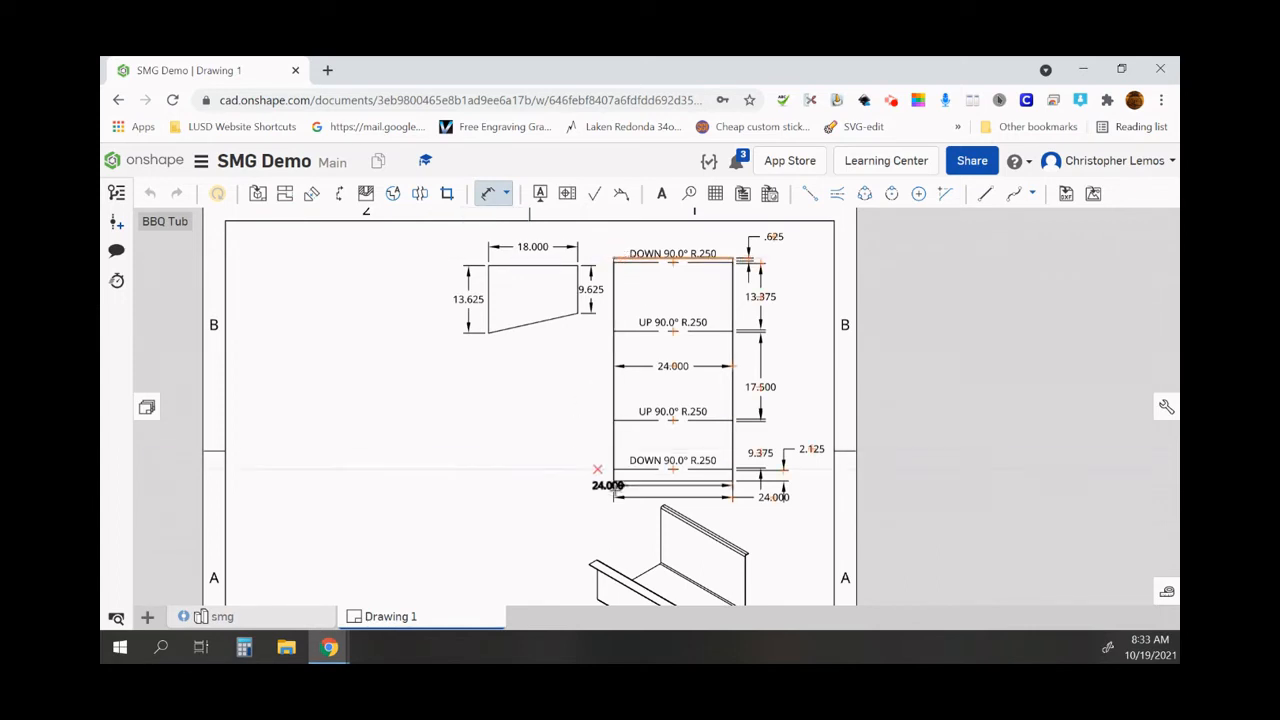
pyautogui.click(629, 482)
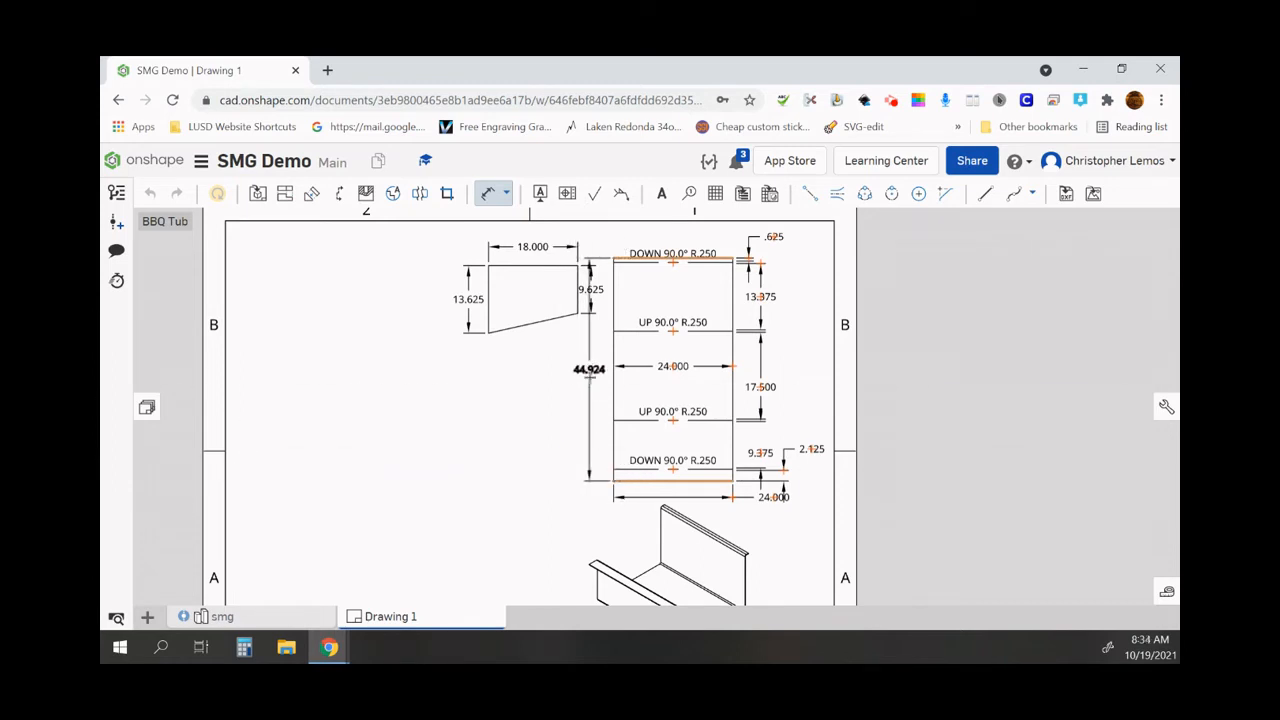
pyautogui.click(598, 368)
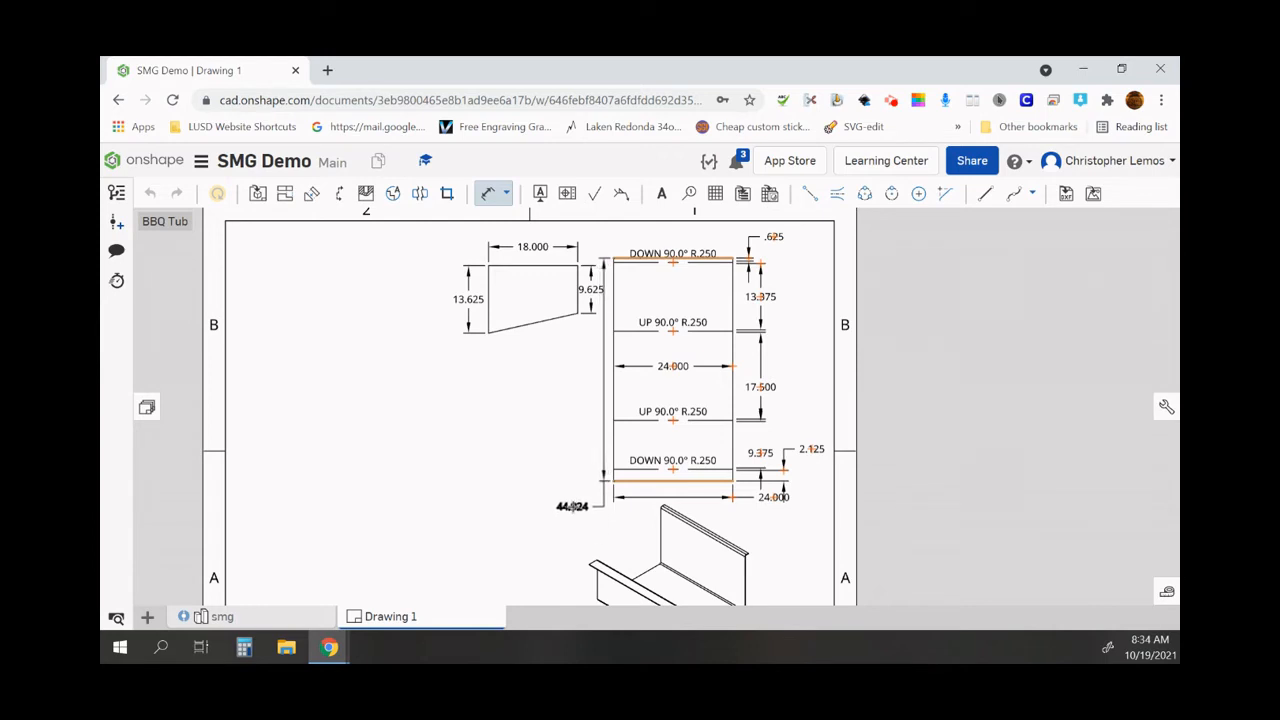
pyautogui.click(575, 506)
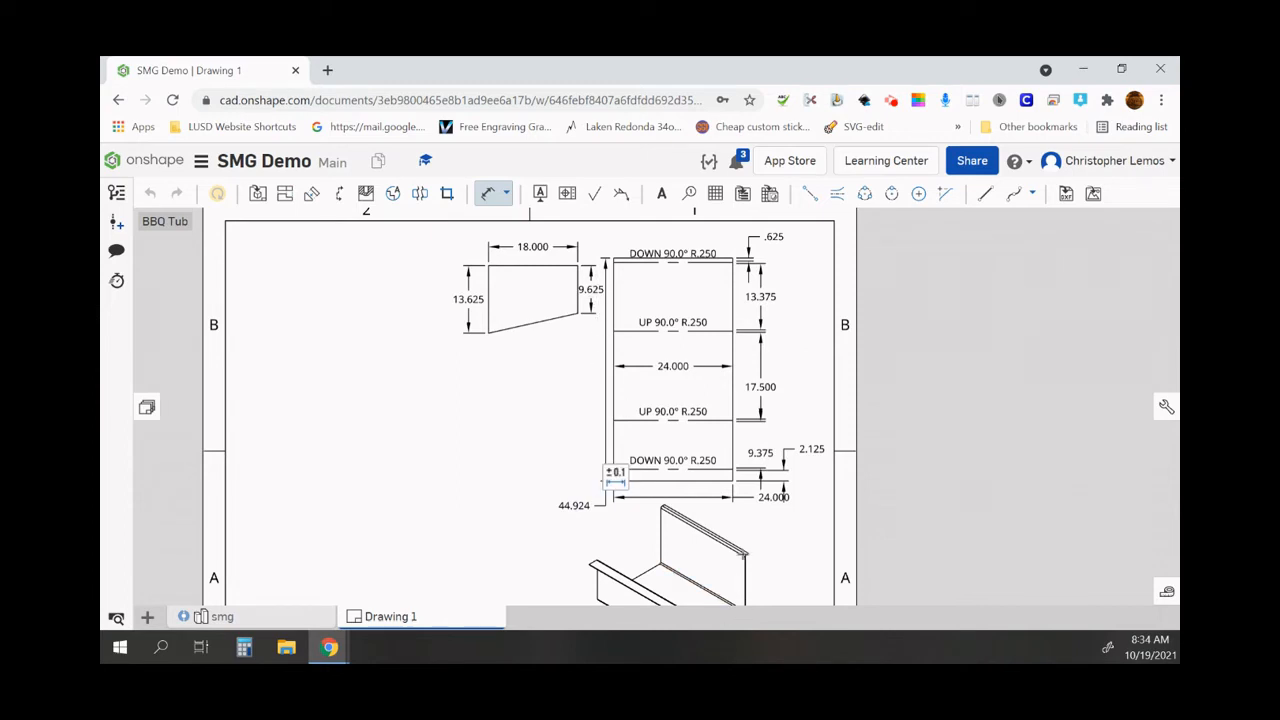
# Step: Switch the drawing from the BBQ Tub sheet to Sheet1
pyautogui.scroll(-5, 764, 563)
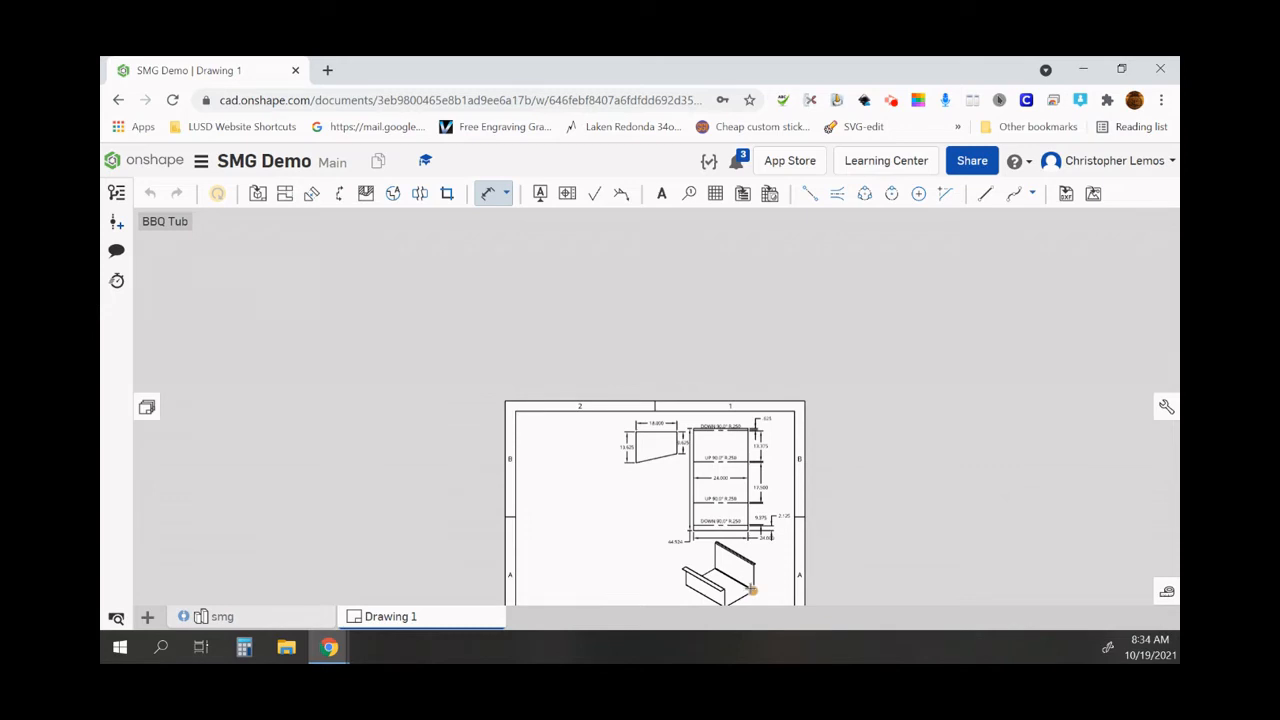
pyautogui.scroll(-3, 758, 596)
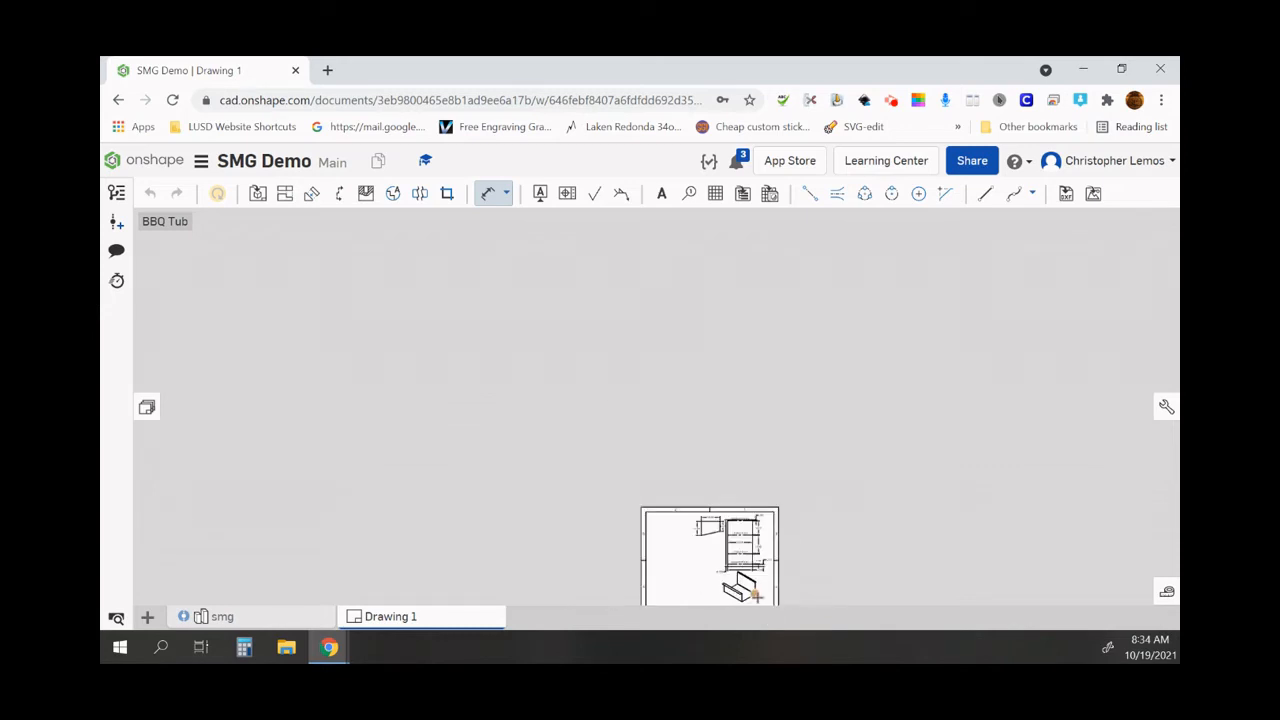
pyautogui.scroll(5, 748, 596)
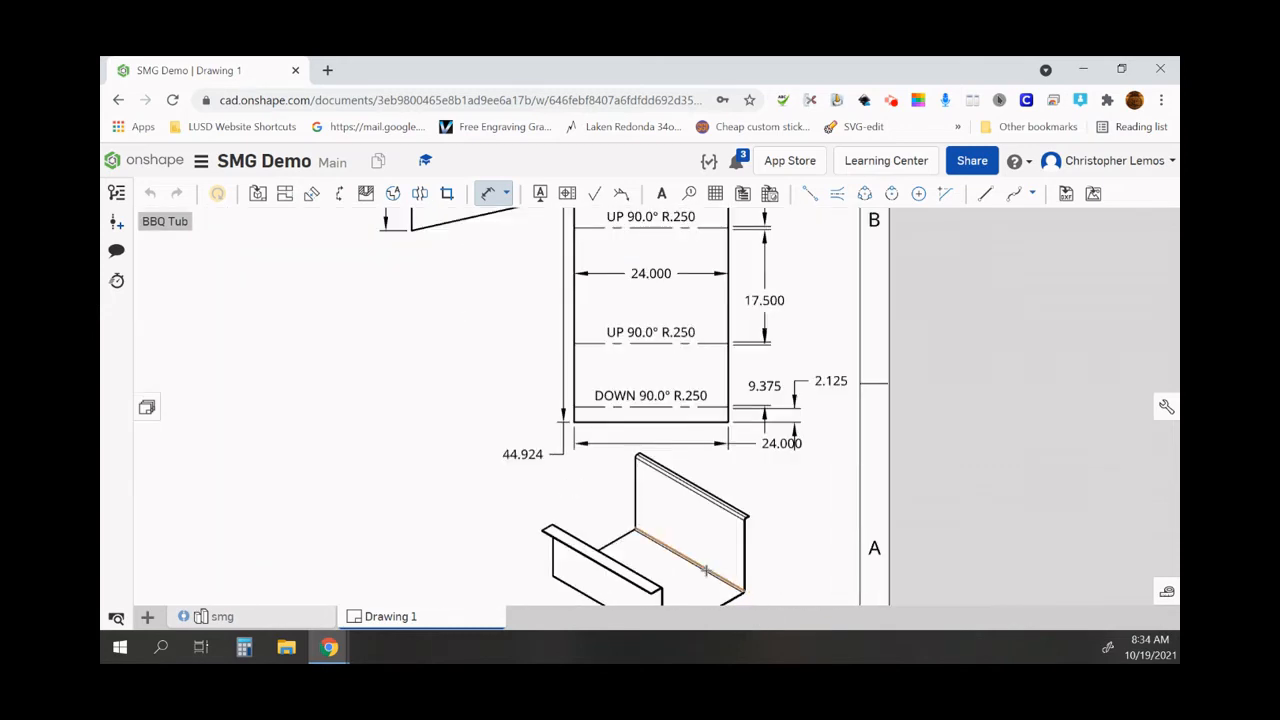
pyautogui.scroll(-5, 475, 280)
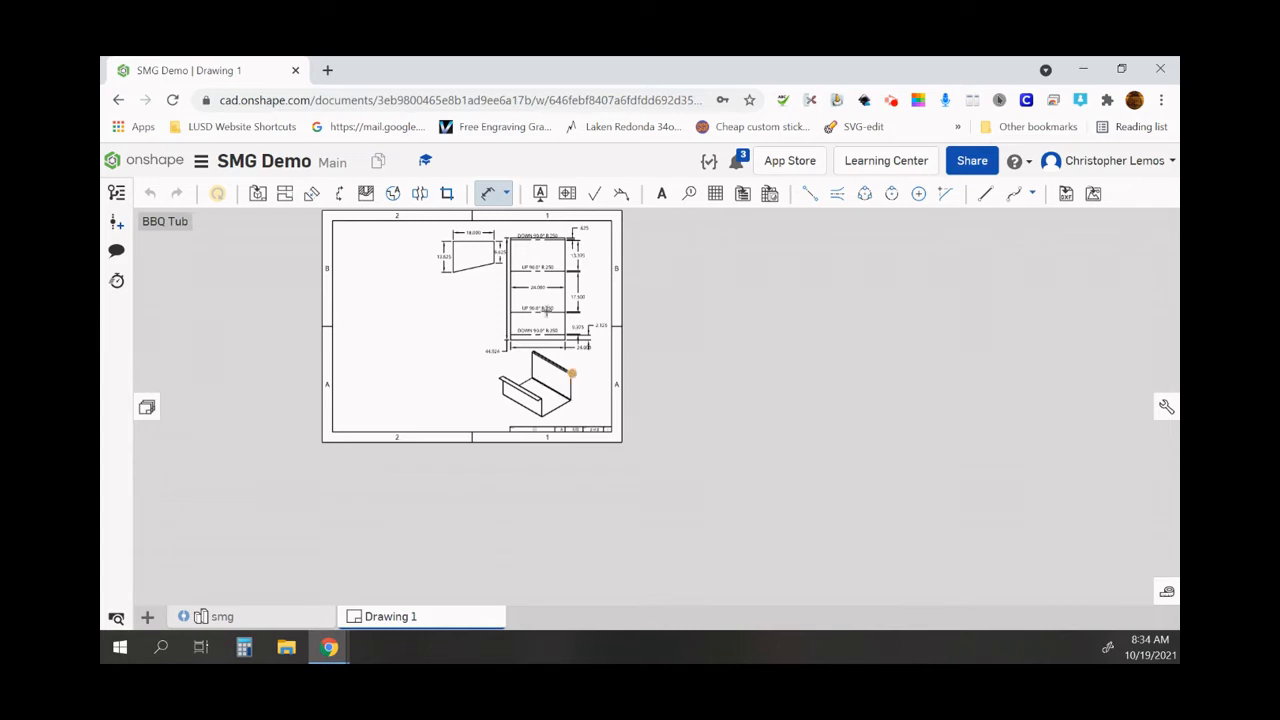
pyautogui.click(147, 409)
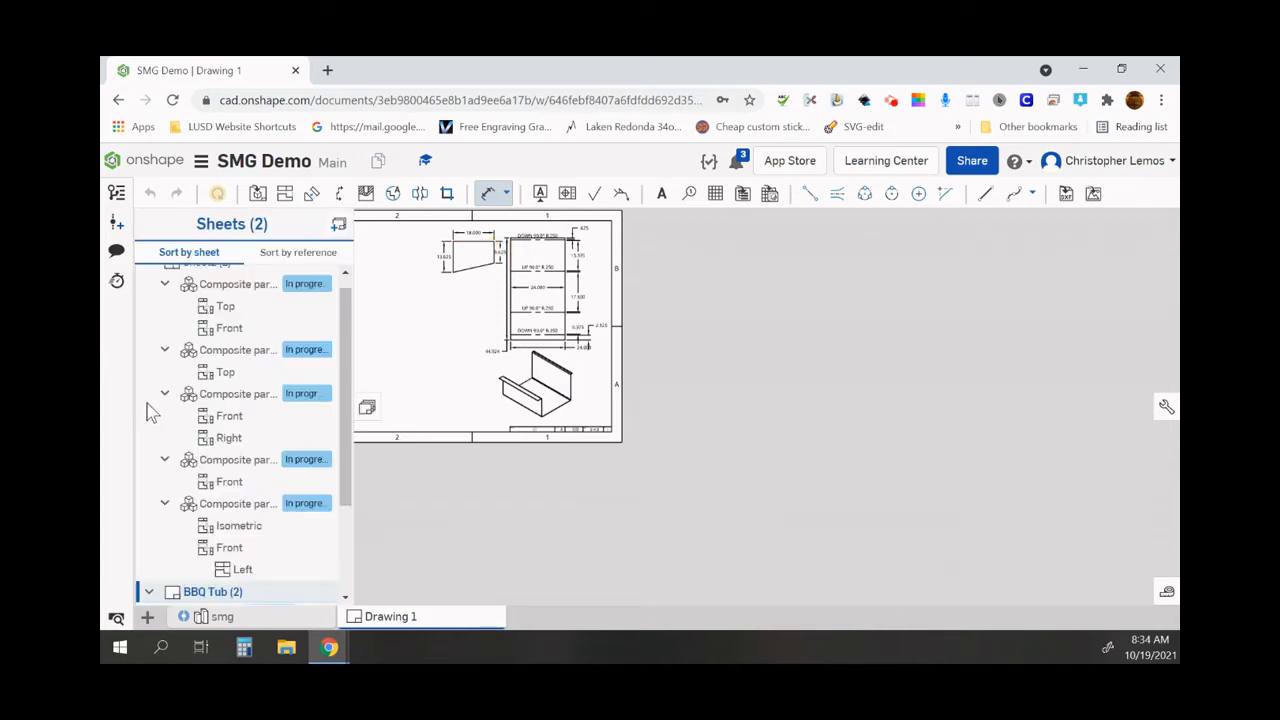
pyautogui.scroll(1, 222, 330)
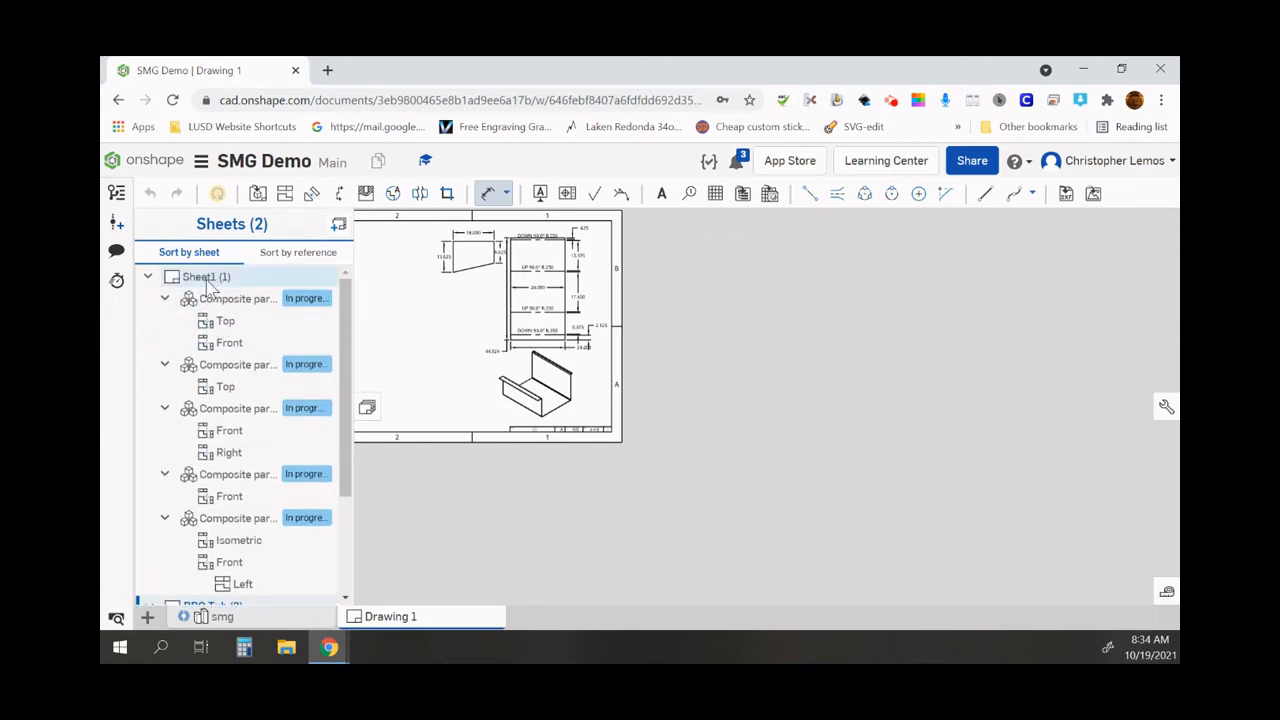
pyautogui.click(207, 282)
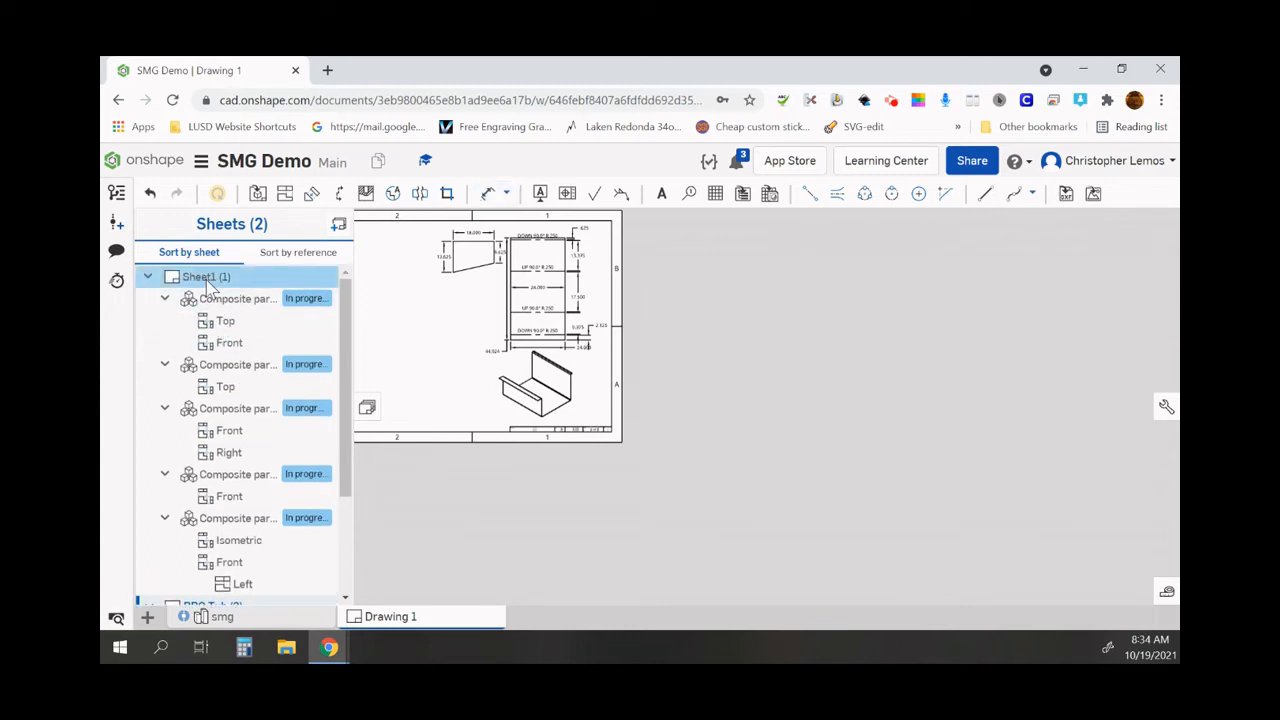
pyautogui.doubleClick(200, 283)
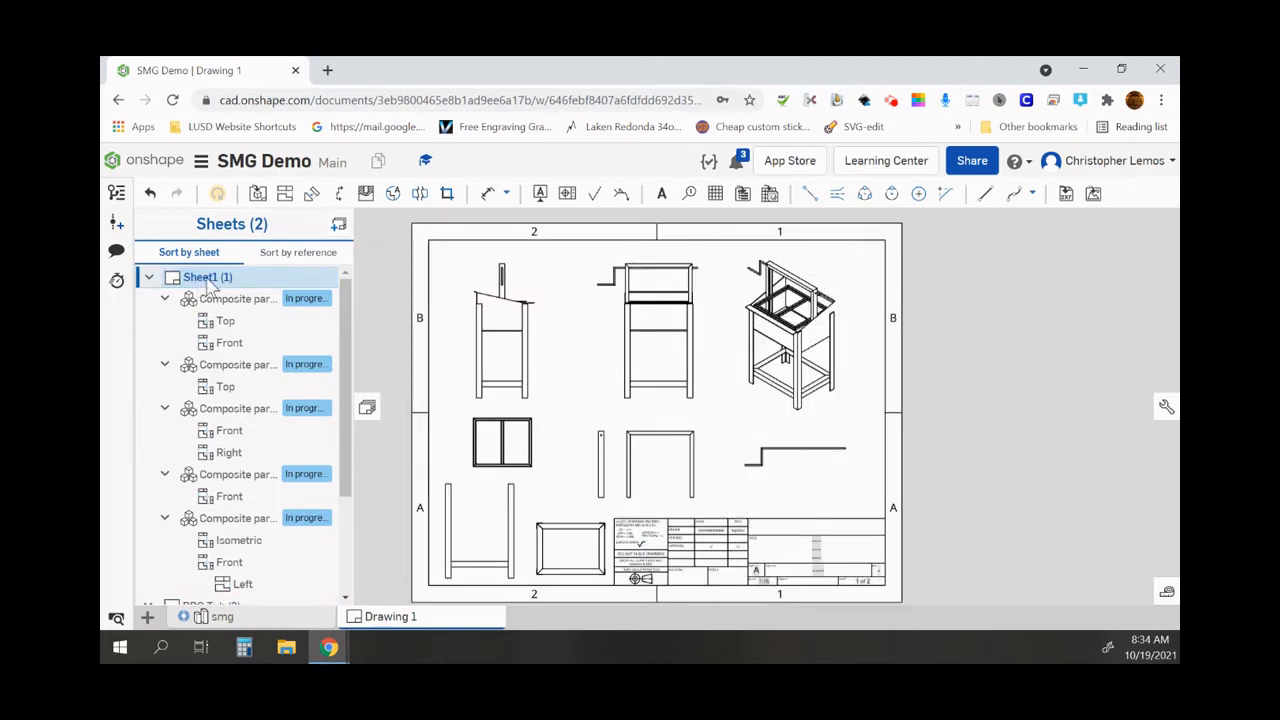
pyautogui.click(365, 412)
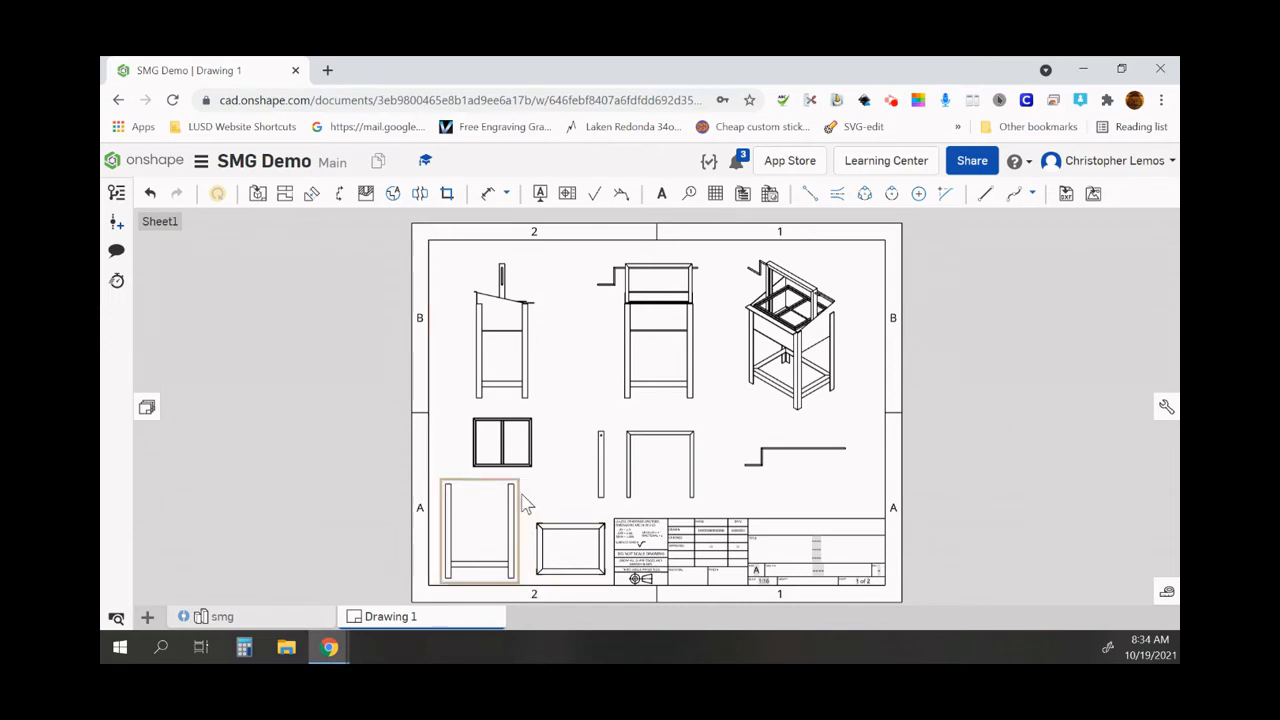
pyautogui.scroll(8, 548, 498)
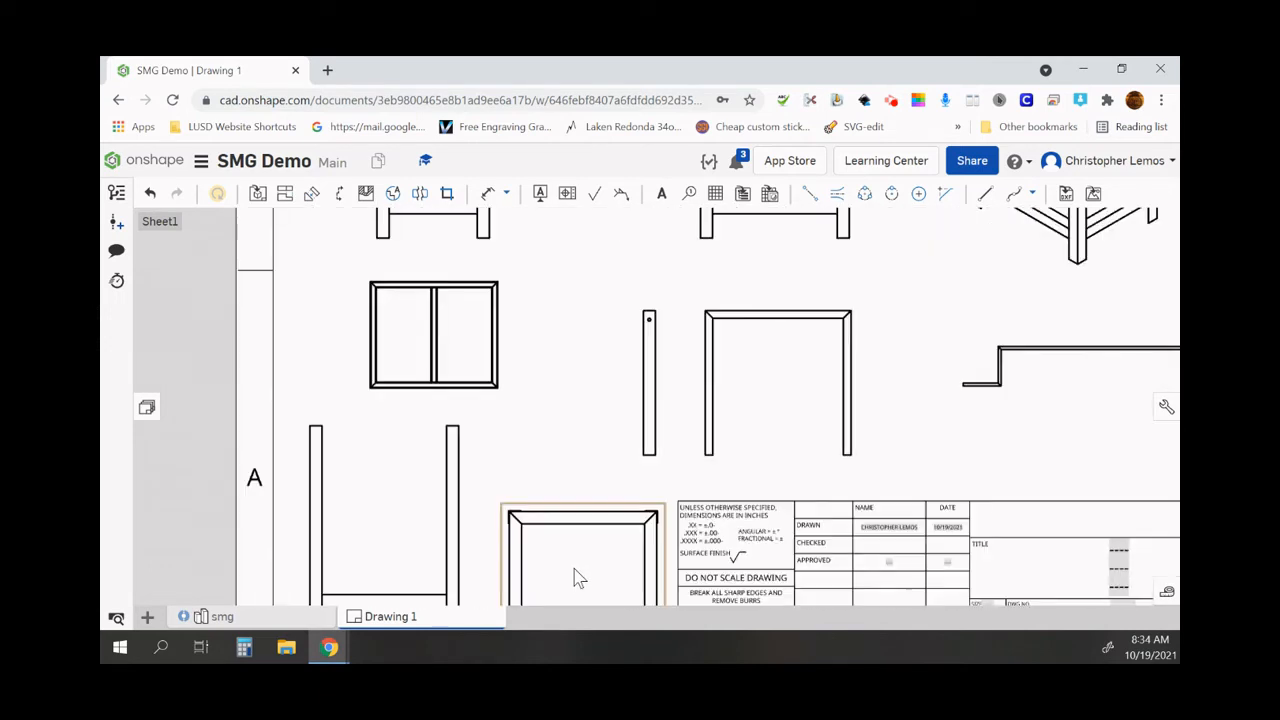
pyautogui.scroll(1, 583, 537)
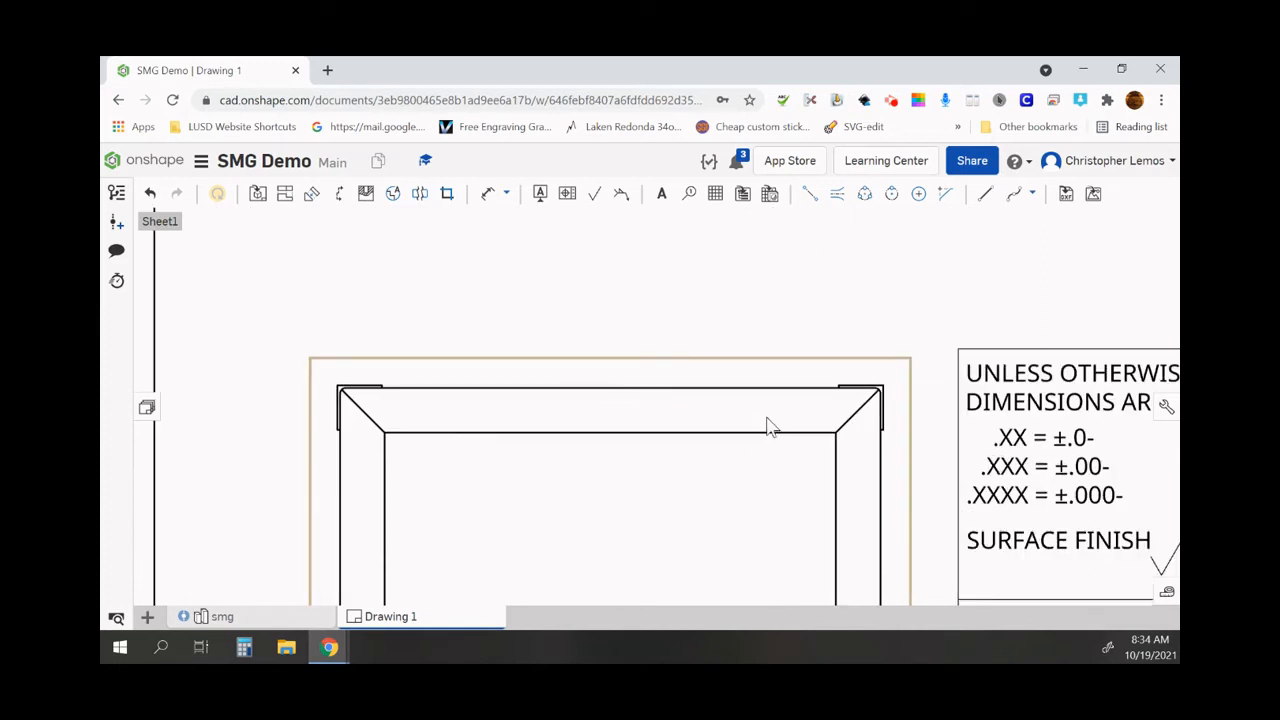
pyautogui.click(490, 195)
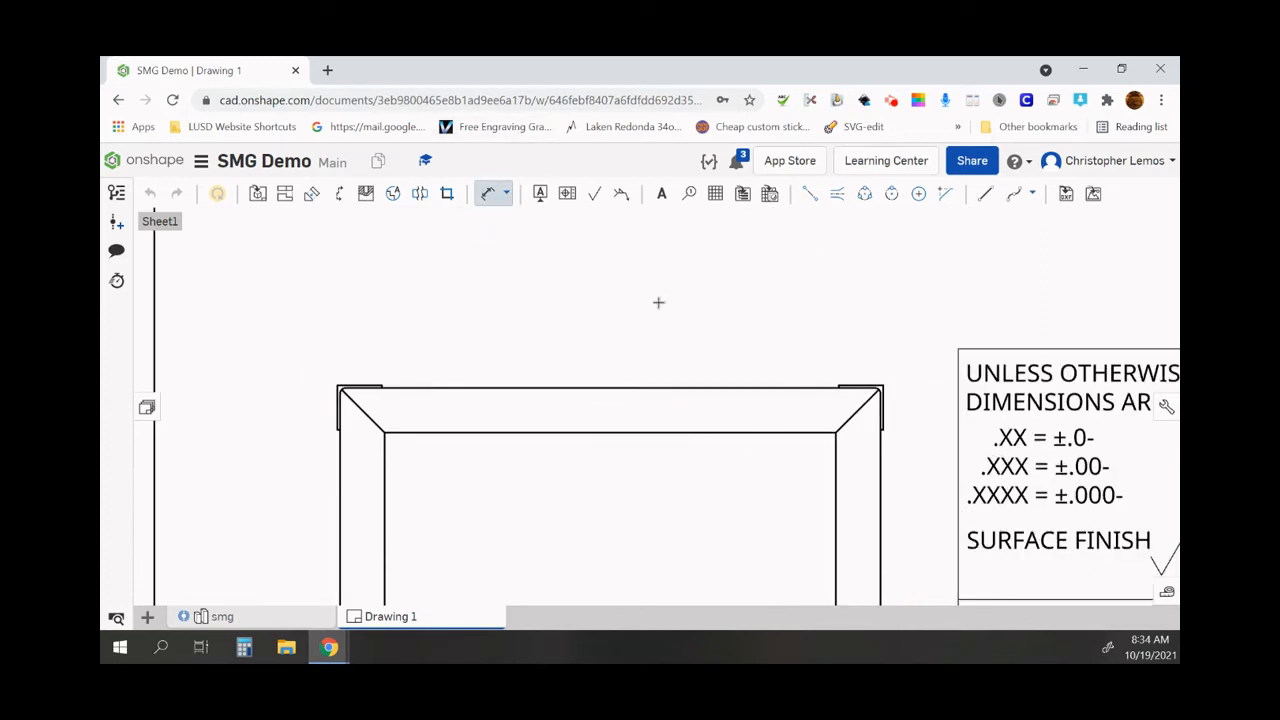
pyautogui.click(826, 387)
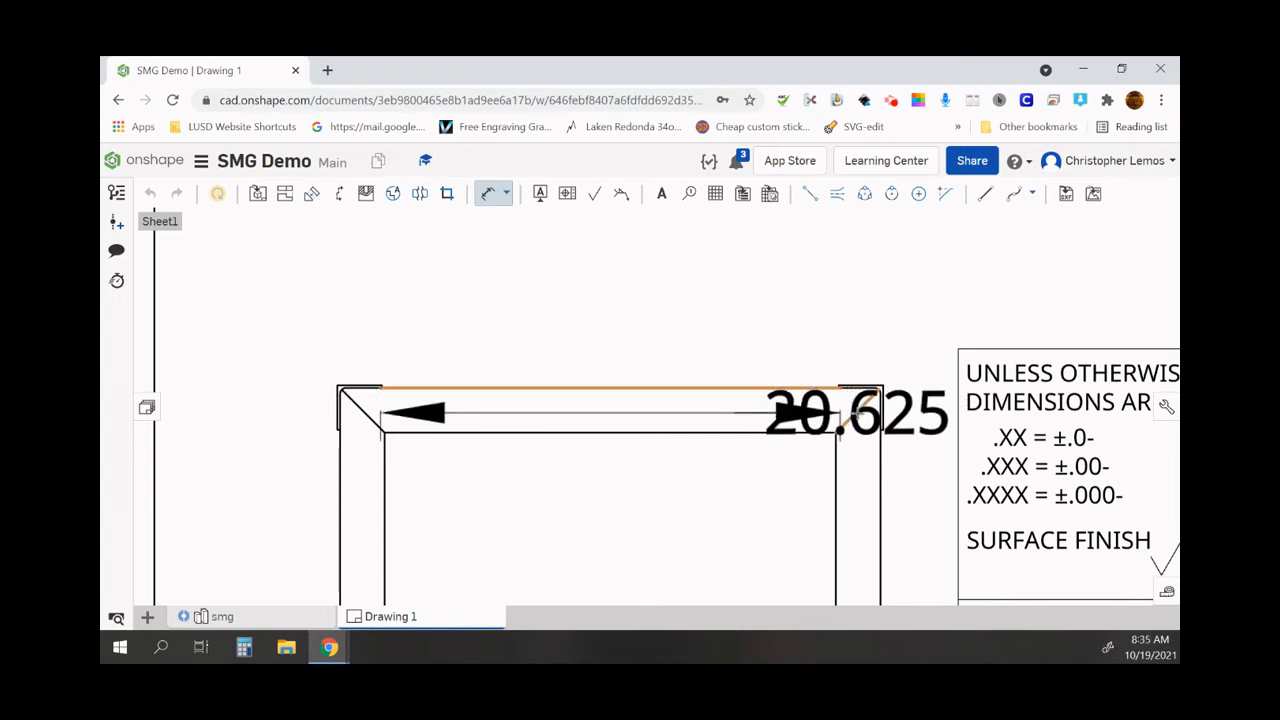
pyautogui.click(858, 410)
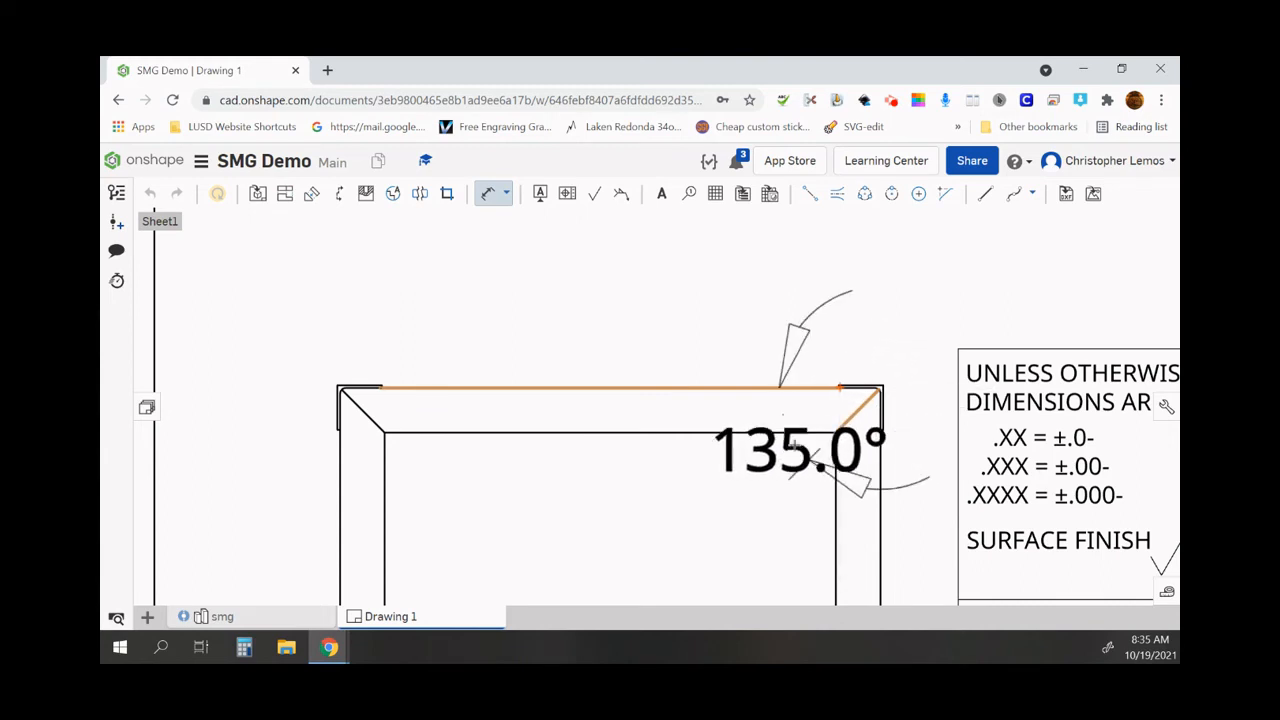
pyautogui.press('Escape')
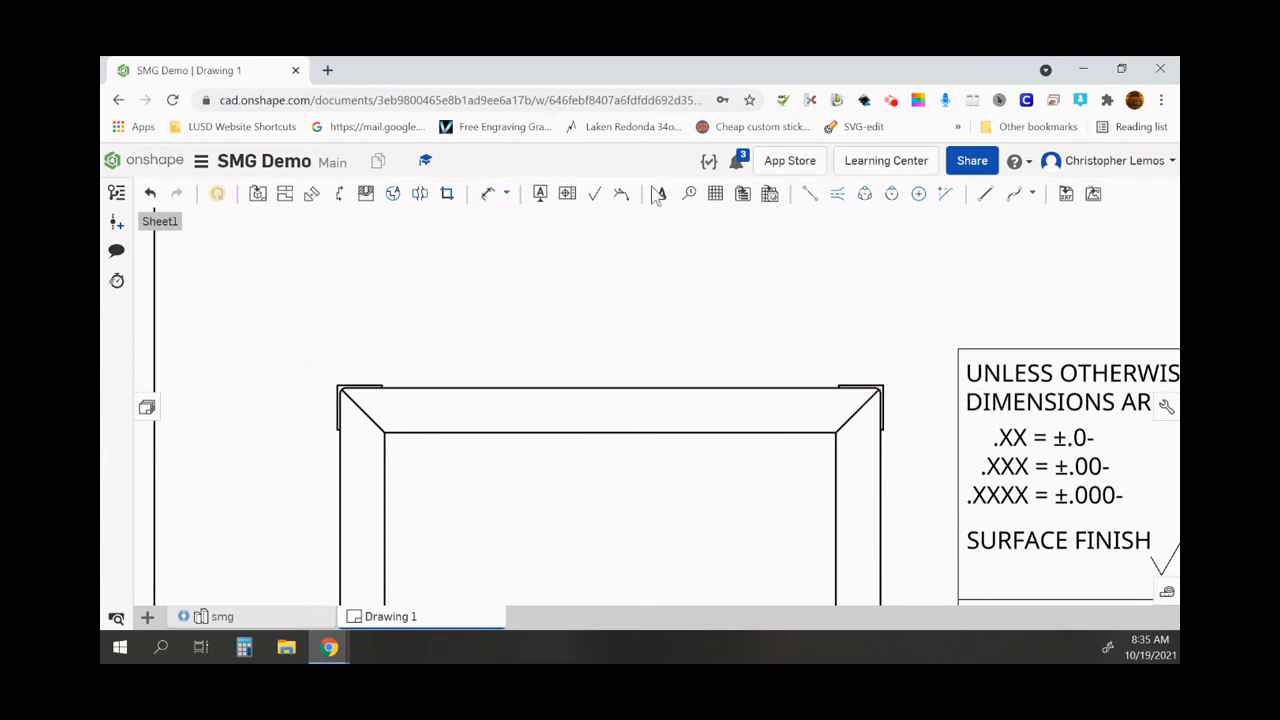
pyautogui.click(392, 196)
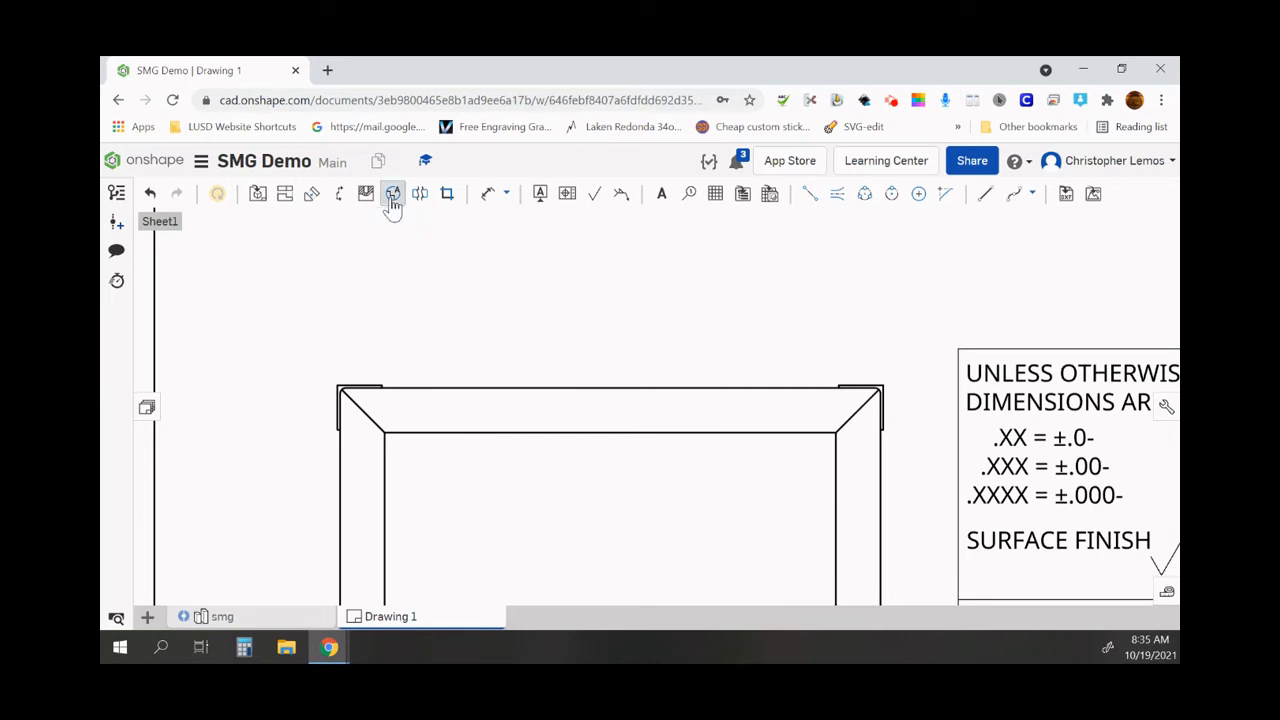
pyautogui.click(315, 369)
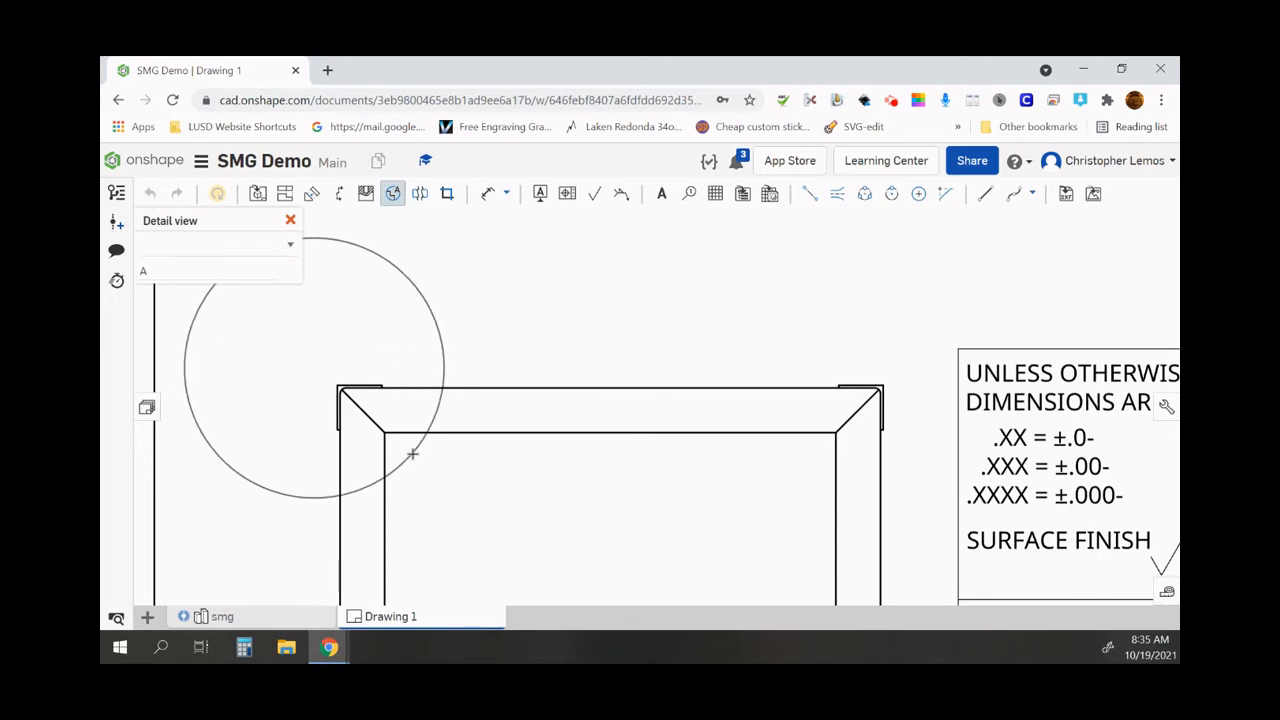
pyautogui.press('Escape')
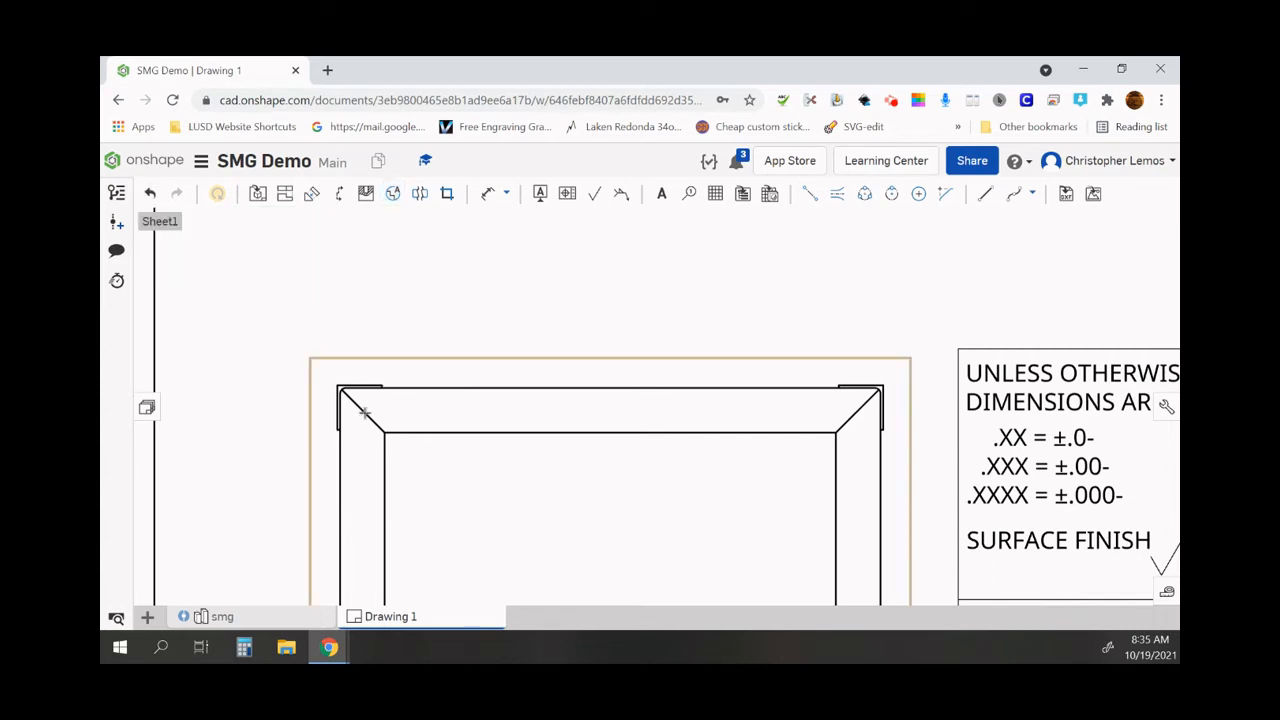
# Step: Create detail view A of the mitred rectangular frame's upper-left corner at 1:8 scale, placing it just above the frame
pyautogui.click(393, 193)
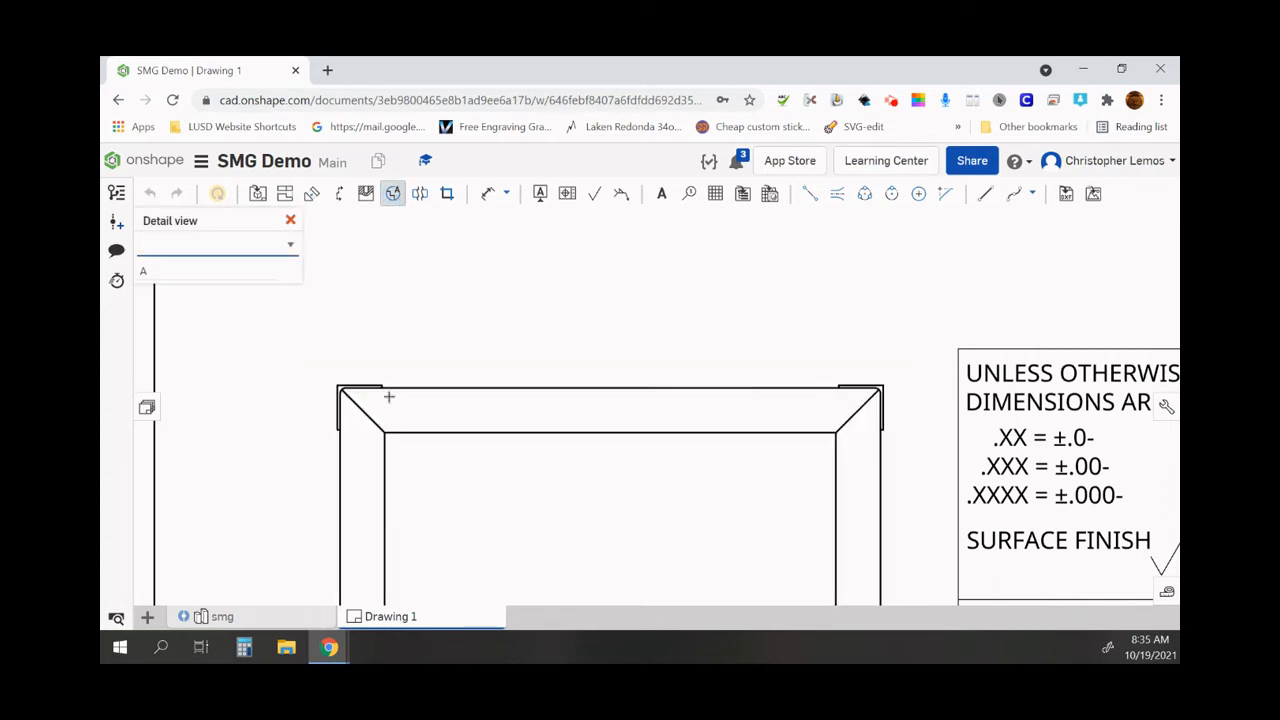
pyautogui.click(379, 403)
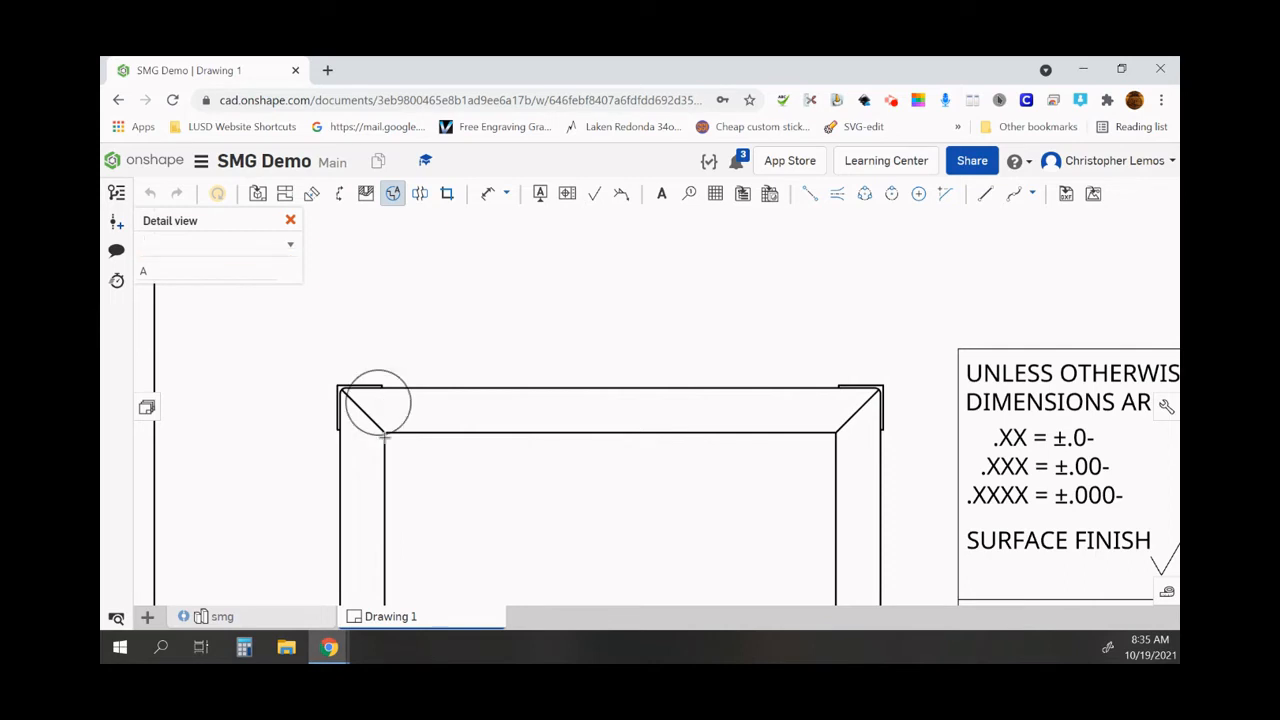
pyautogui.click(390, 497)
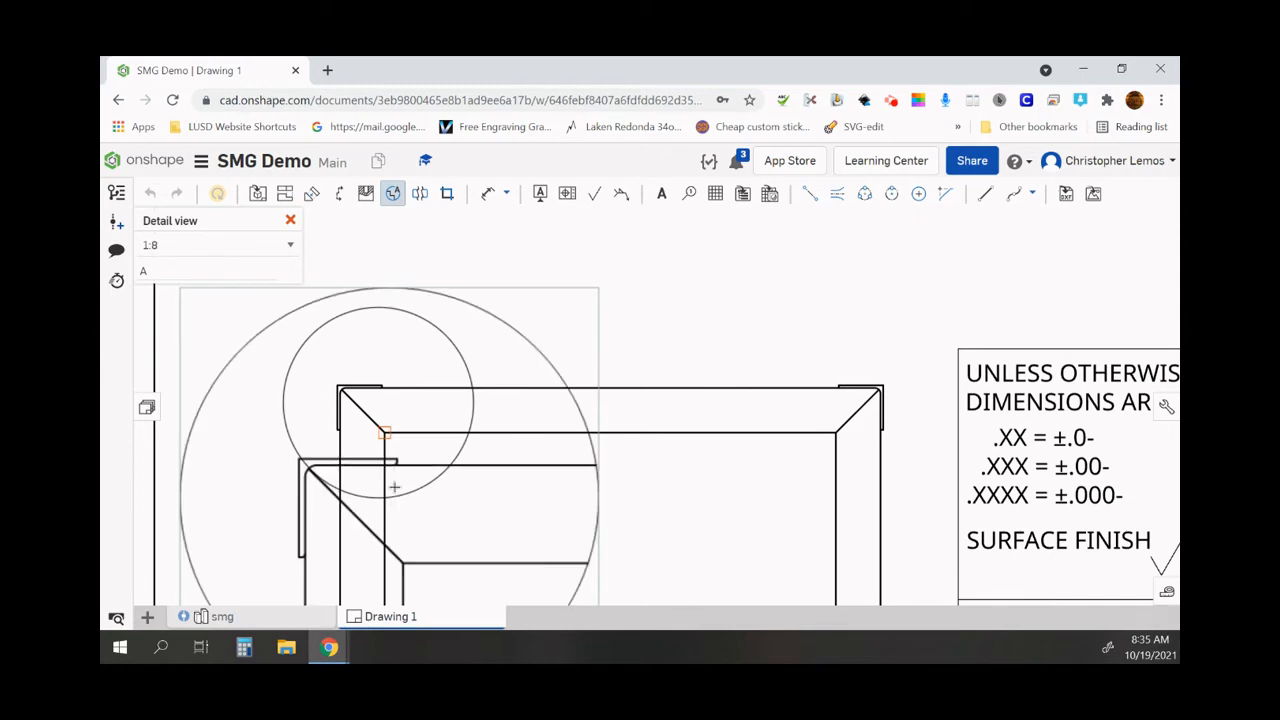
pyautogui.scroll(-5, 629, 347)
pyautogui.scroll(-3, 629, 347)
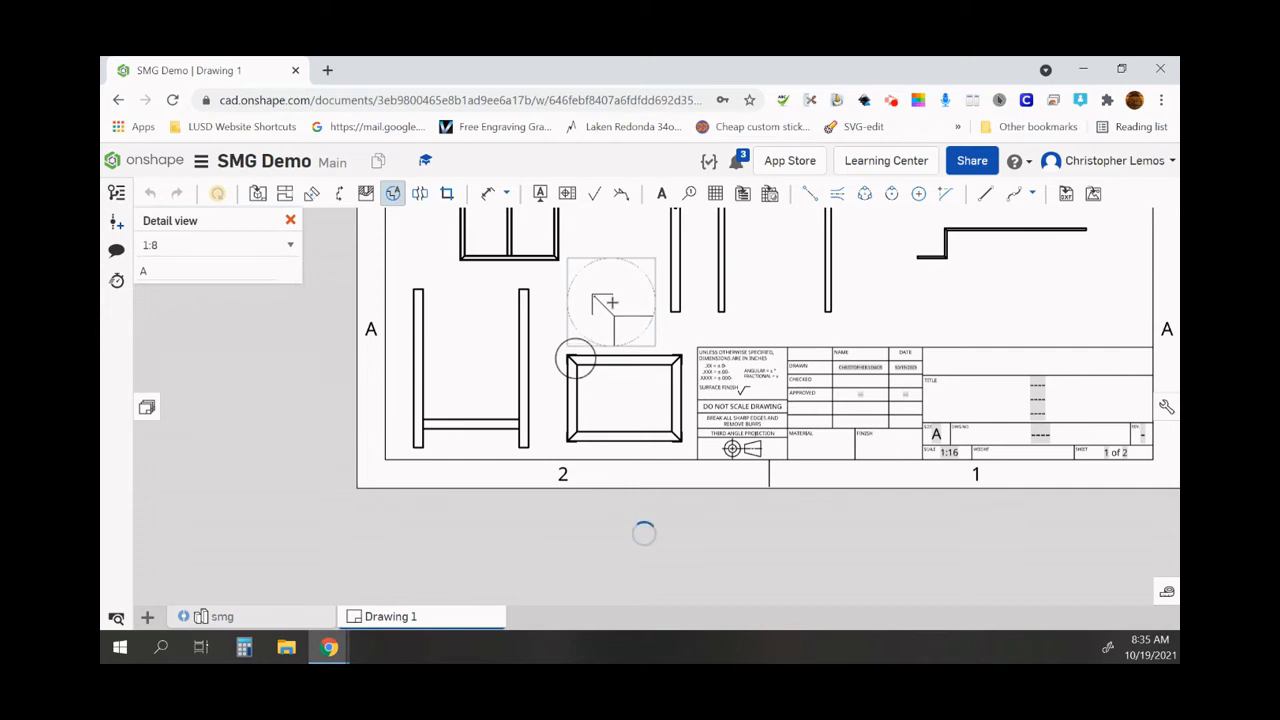
pyautogui.click(676, 309)
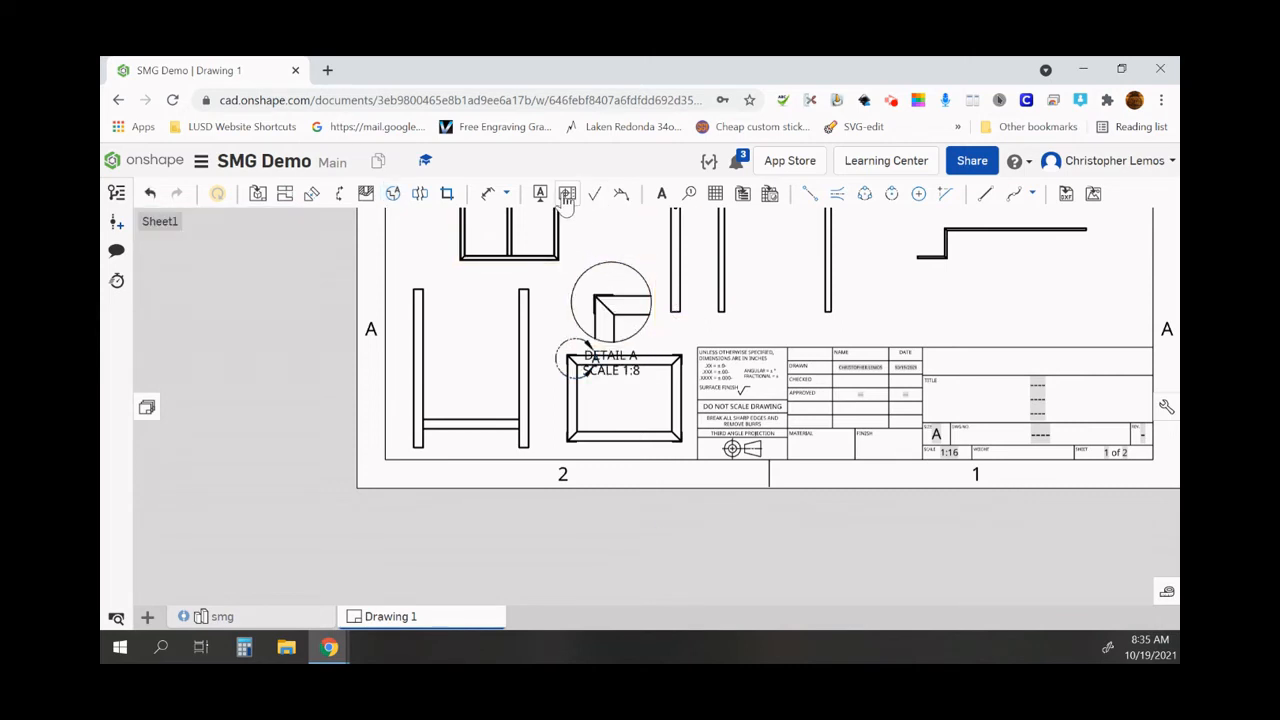
# Step: Dimension the angle between the mitre line and the frame's top outer edge in detail view A, placing the value inside the detail circle
pyautogui.click(488, 194)
pyautogui.scroll(5, 600, 315)
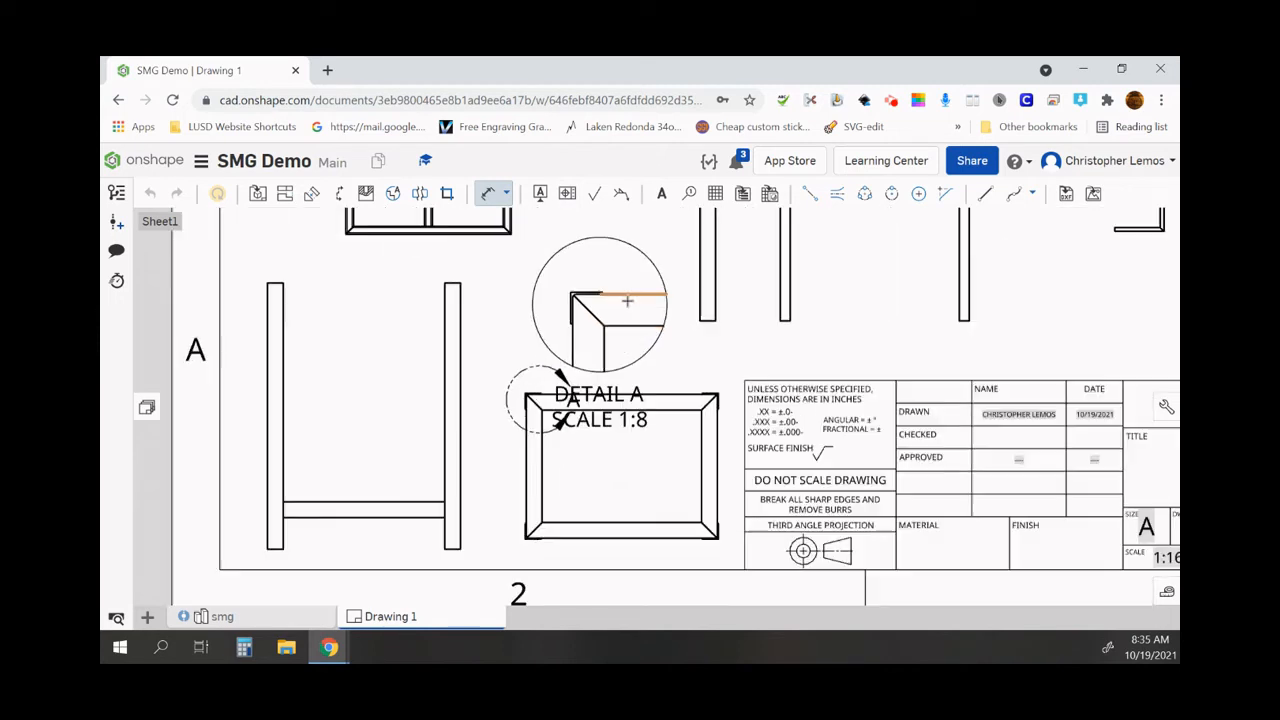
pyautogui.click(556, 323)
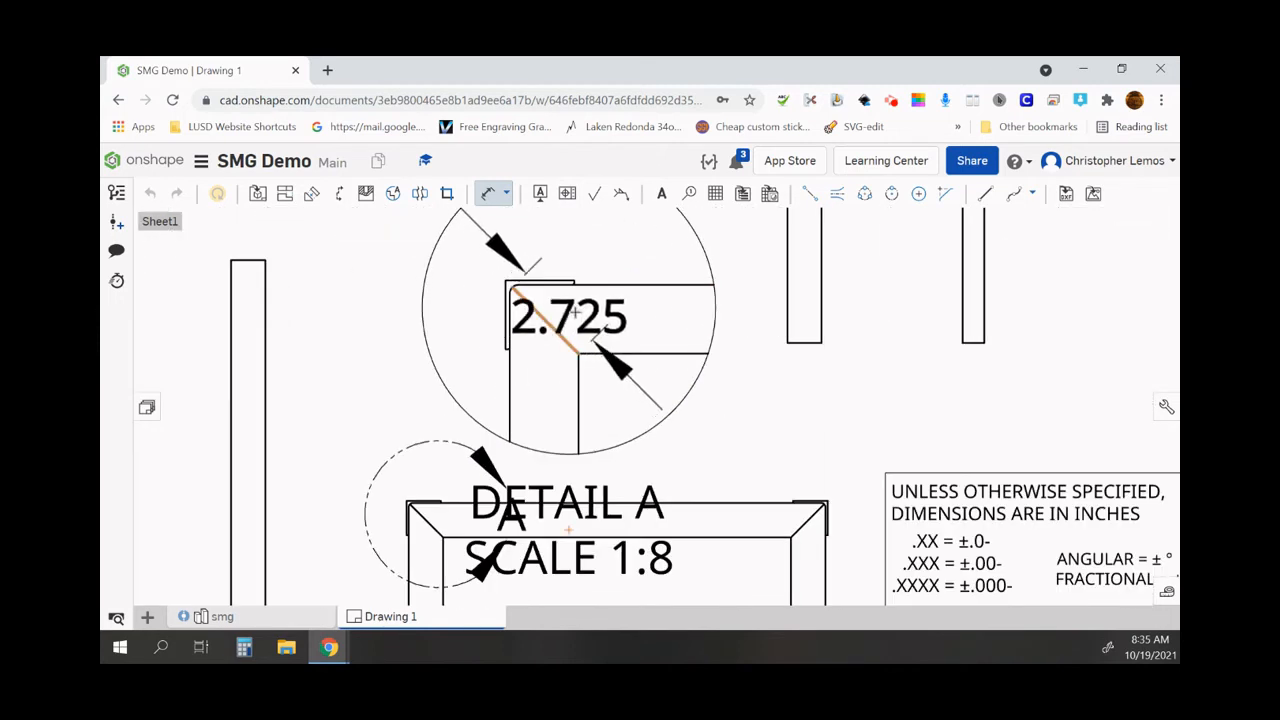
pyautogui.click(588, 287)
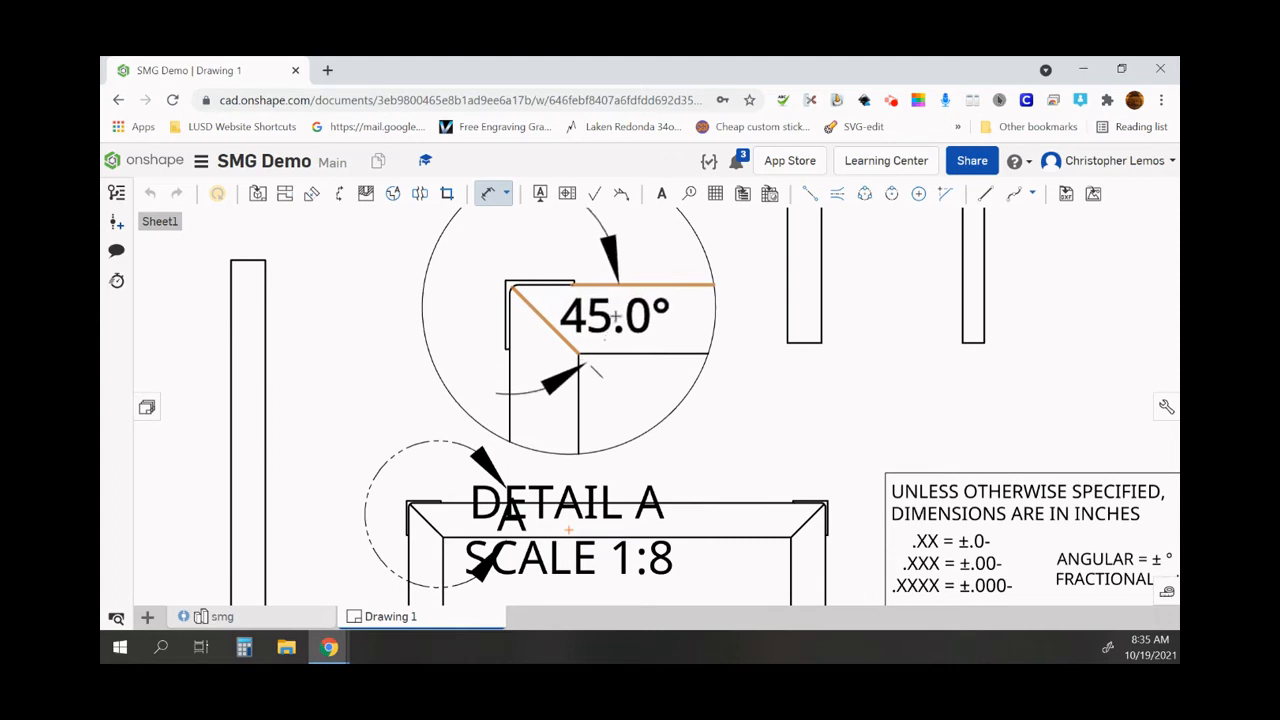
pyautogui.click(615, 313)
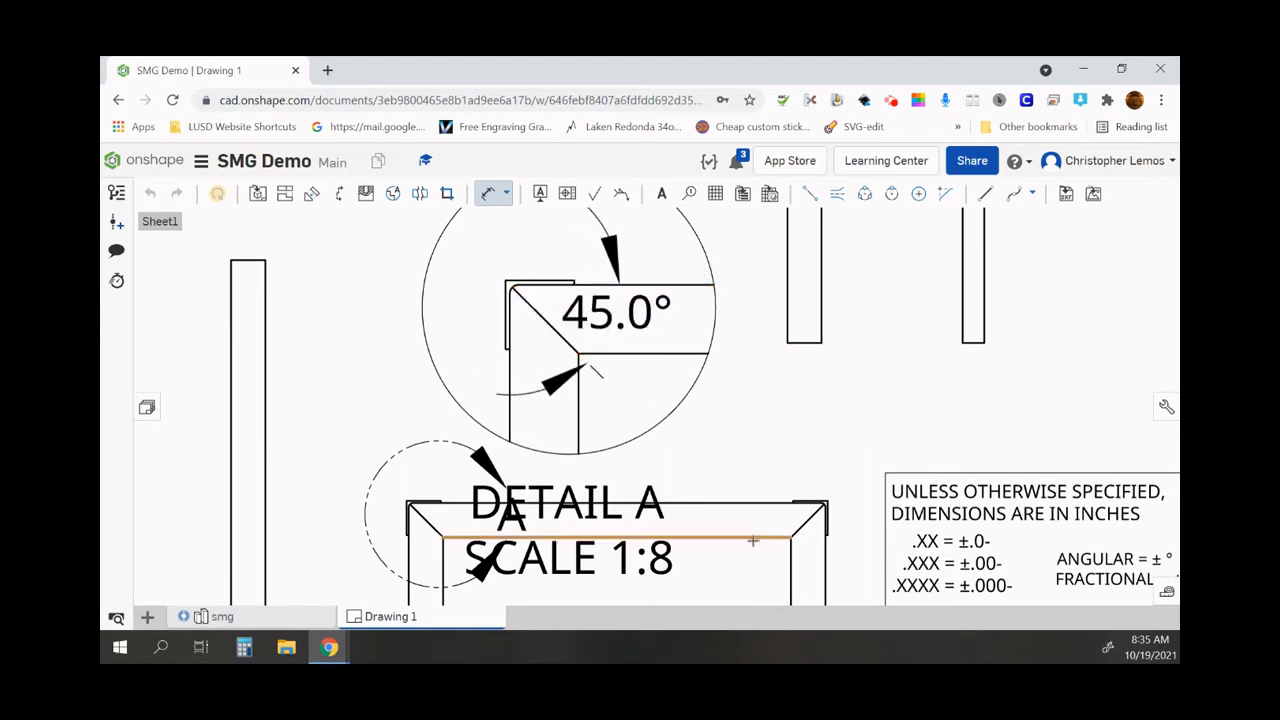
# Step: Dimension the rectangular frame's overall width between its left and right outer edges, placing the value inside the frame
pyautogui.scroll(-3, 752, 538)
pyautogui.scroll(-3, 733, 463)
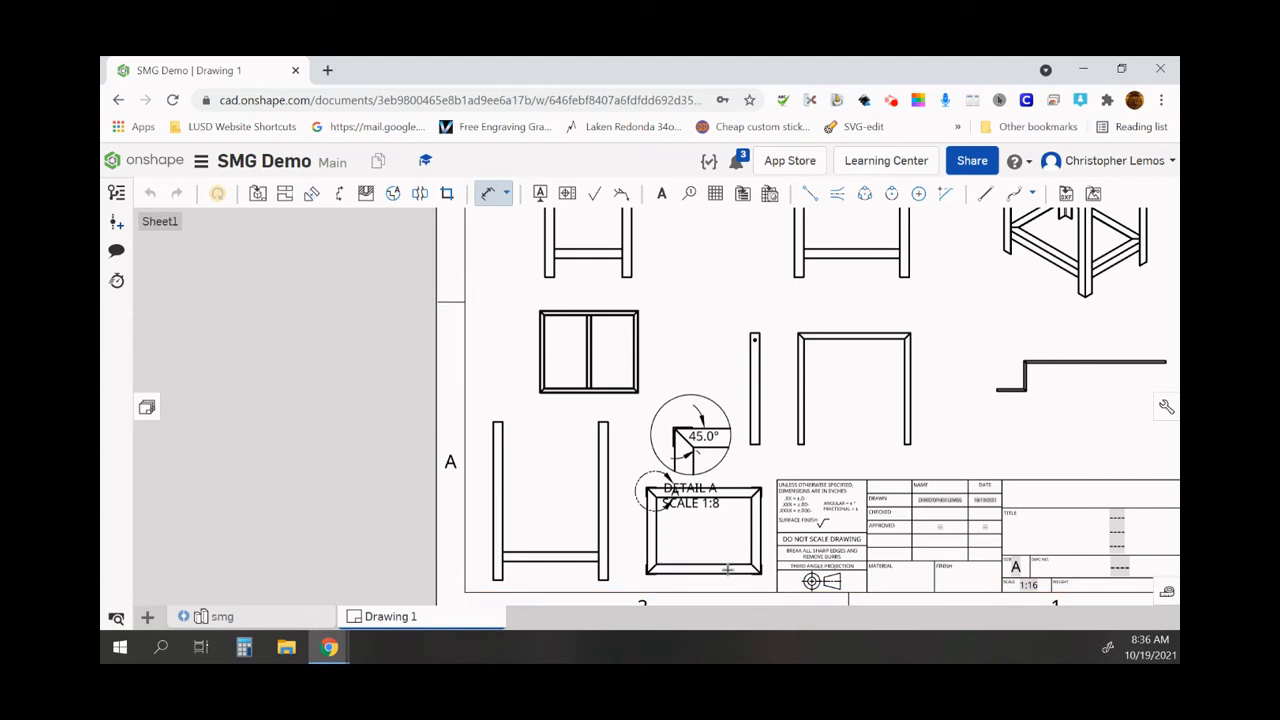
pyautogui.scroll(1, 675, 583)
pyautogui.scroll(1, 675, 583)
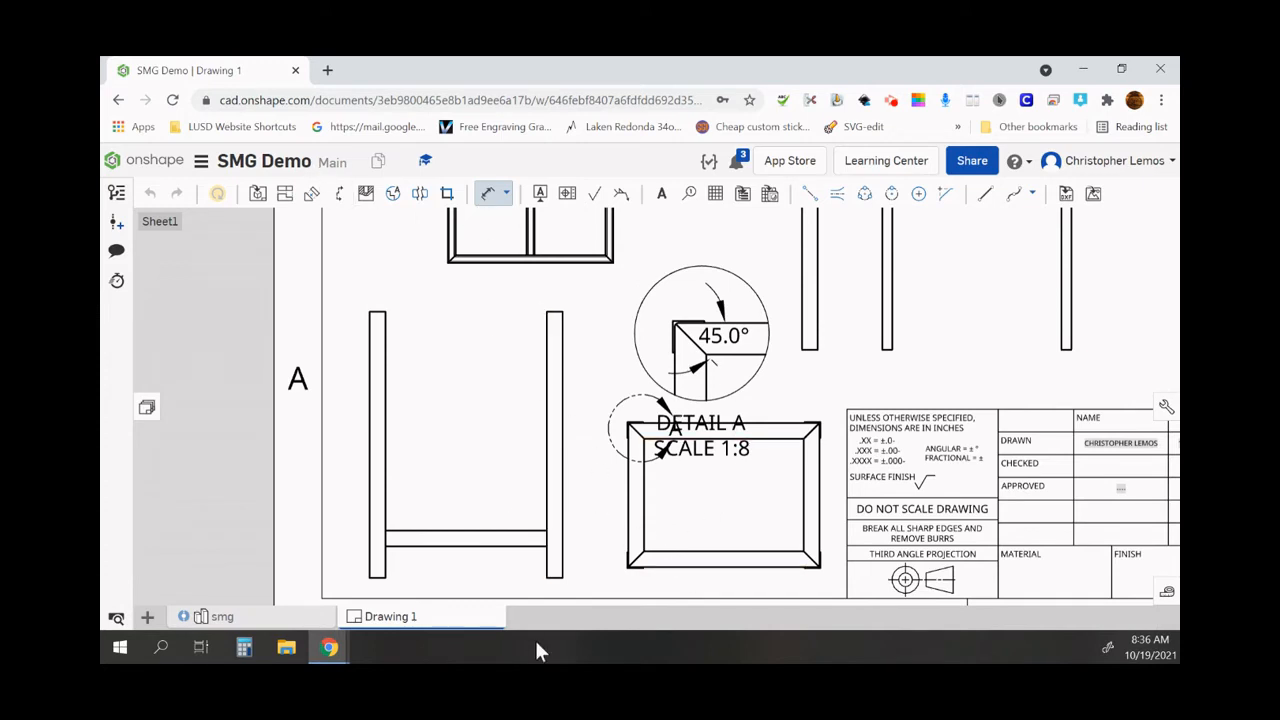
pyautogui.scroll(3, 686, 572)
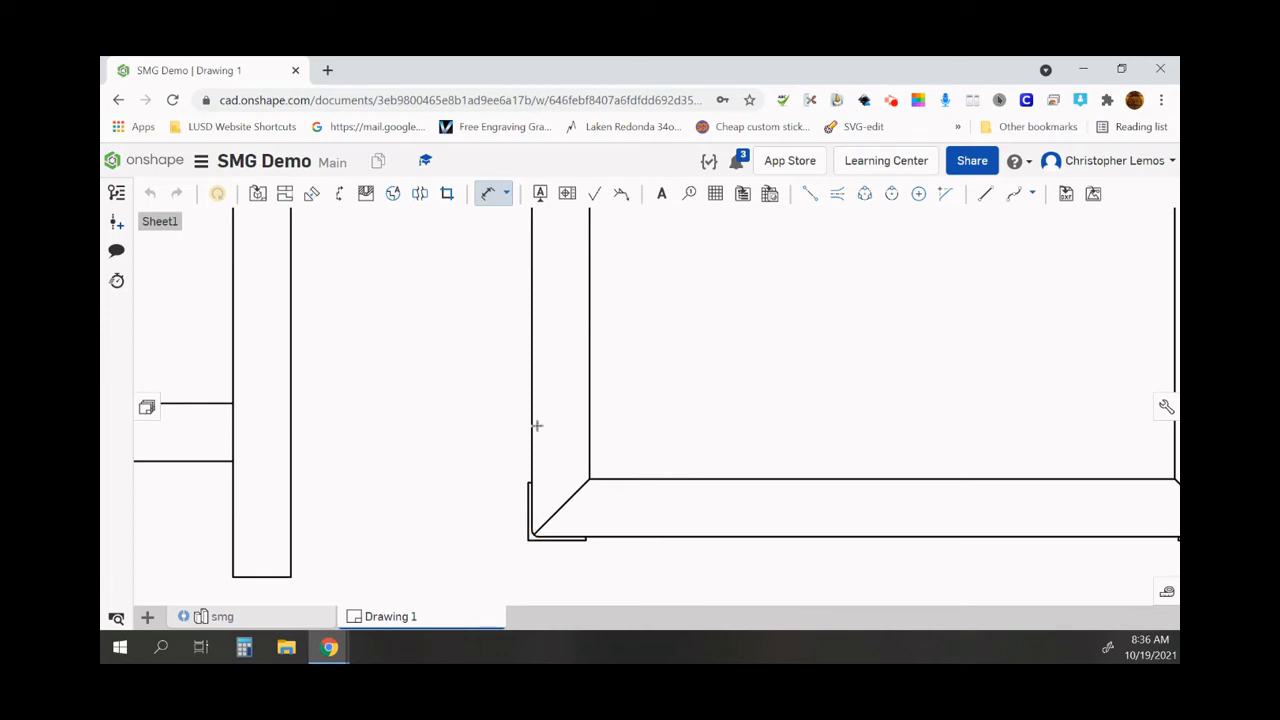
pyautogui.scroll(-3, 537, 425)
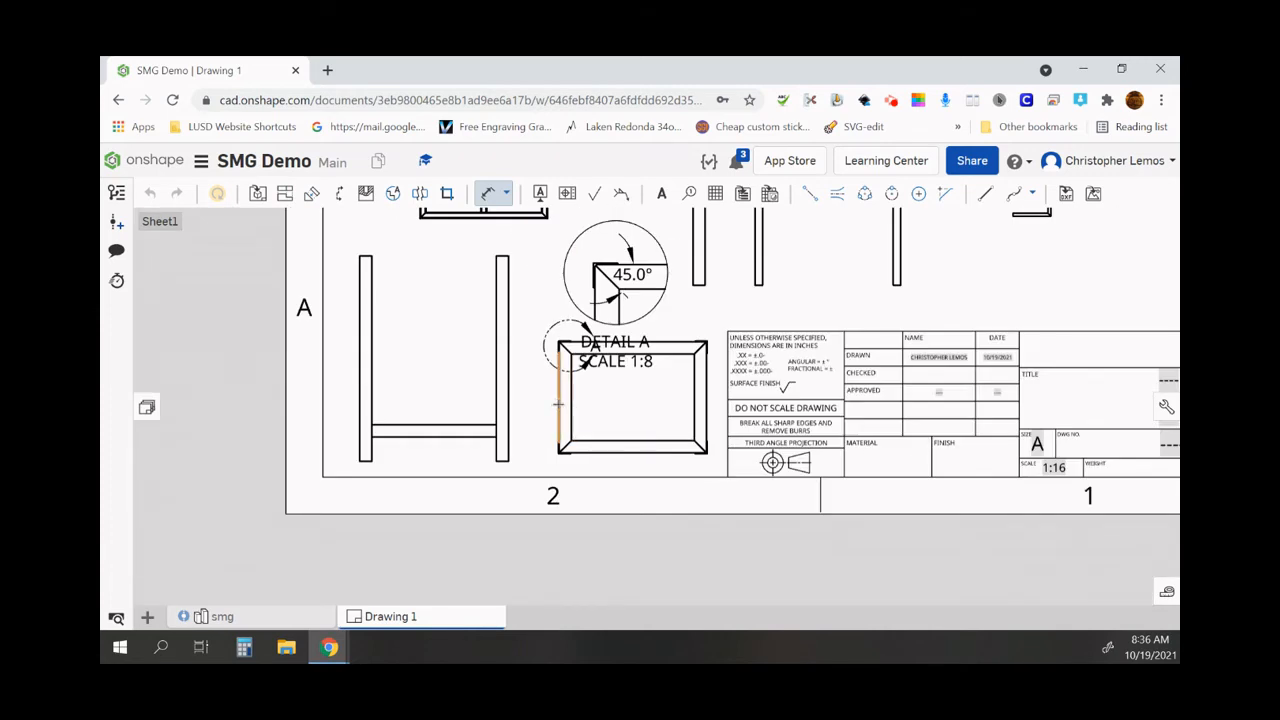
pyautogui.click(558, 404)
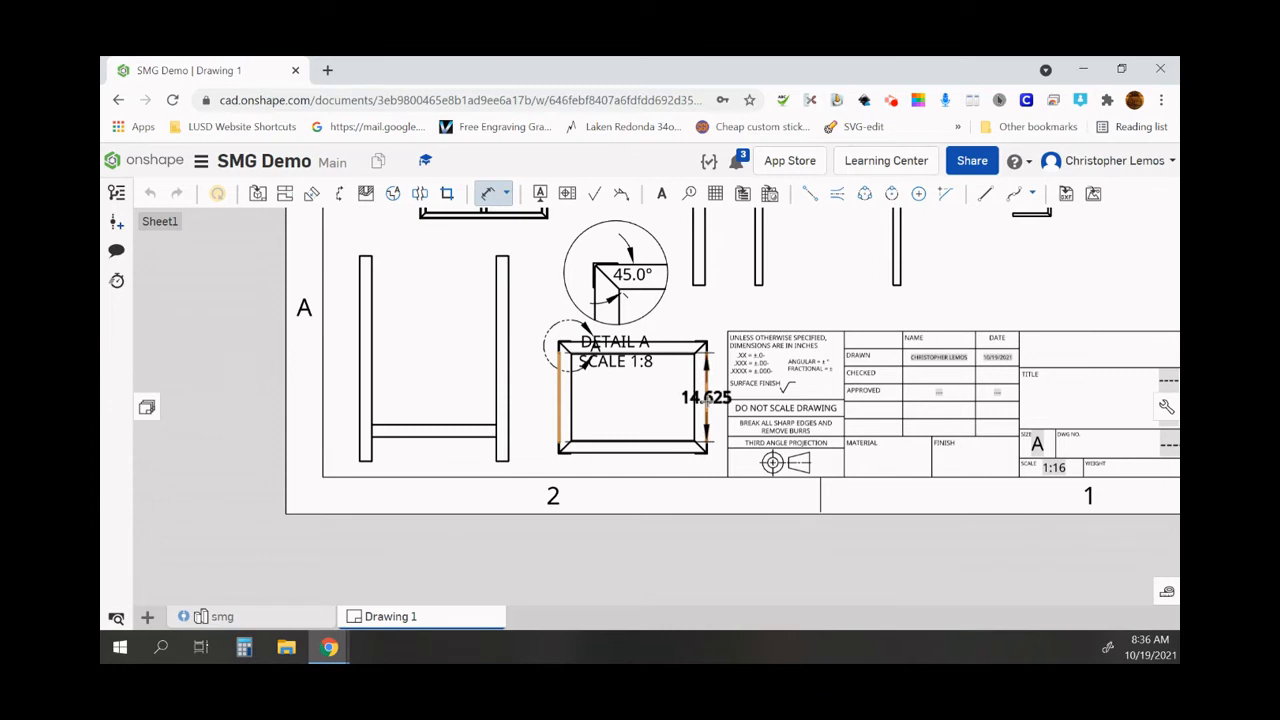
pyautogui.click(707, 398)
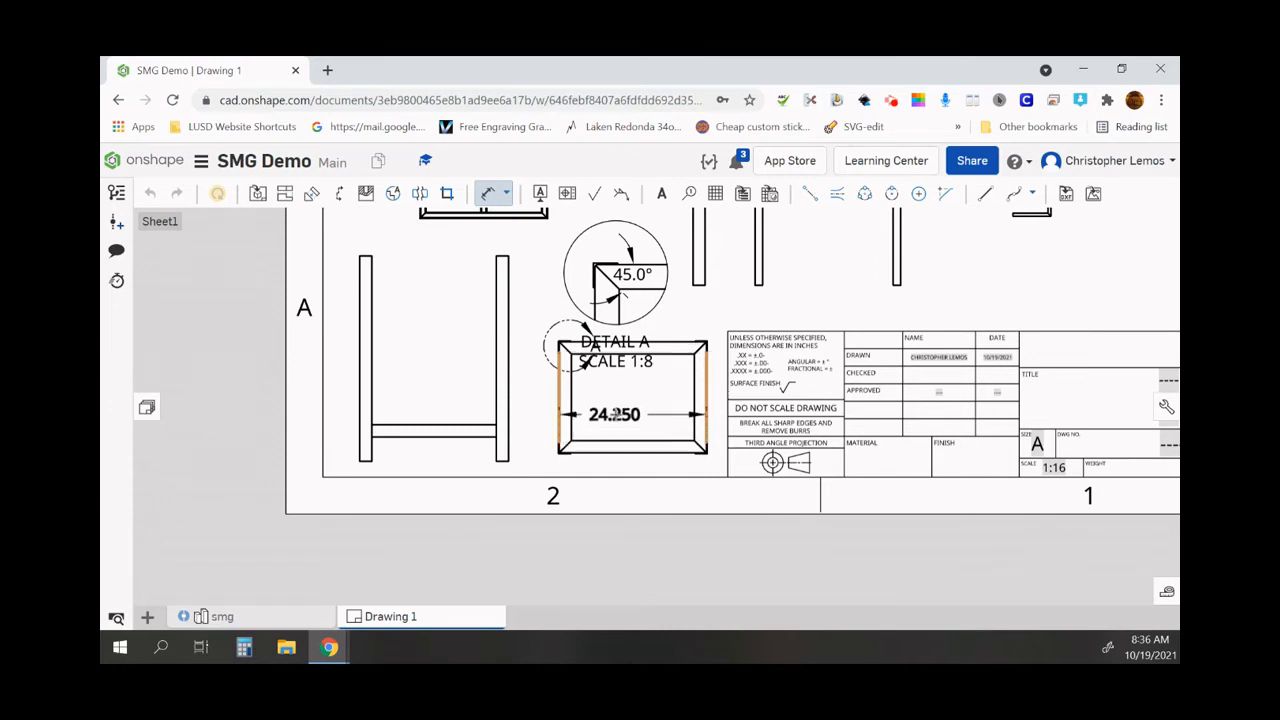
pyautogui.click(623, 407)
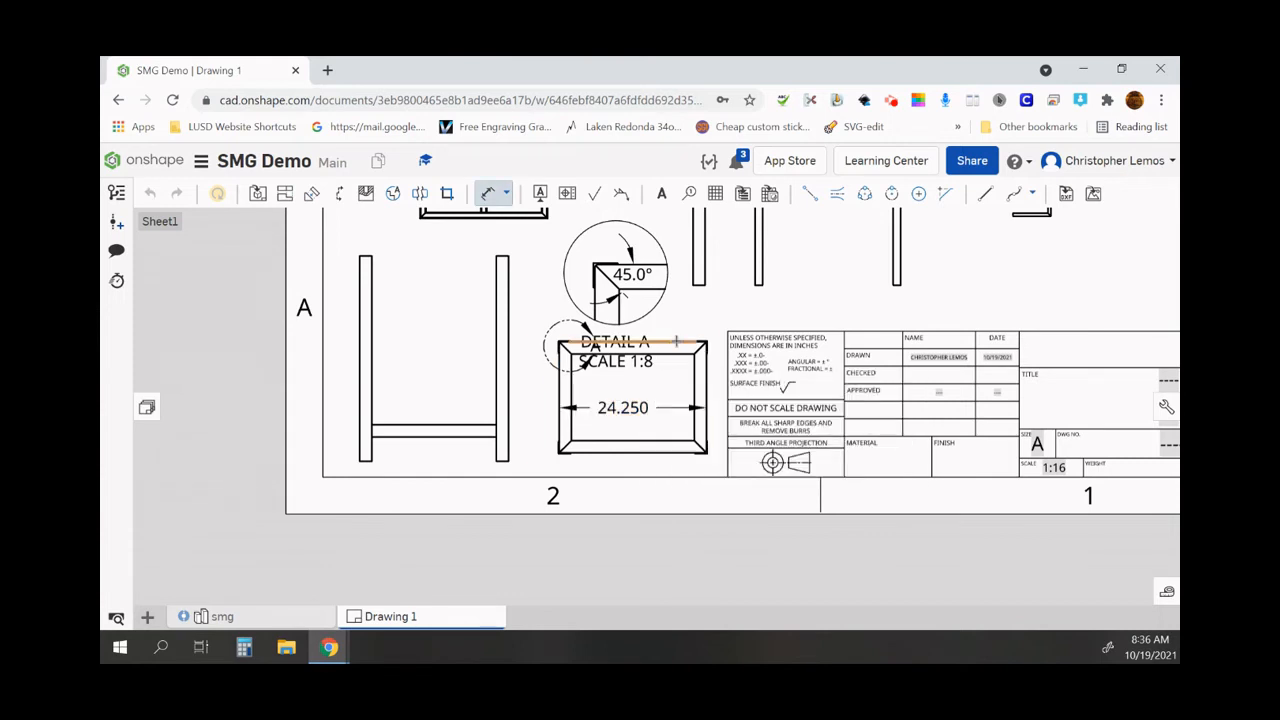
pyautogui.click(677, 341)
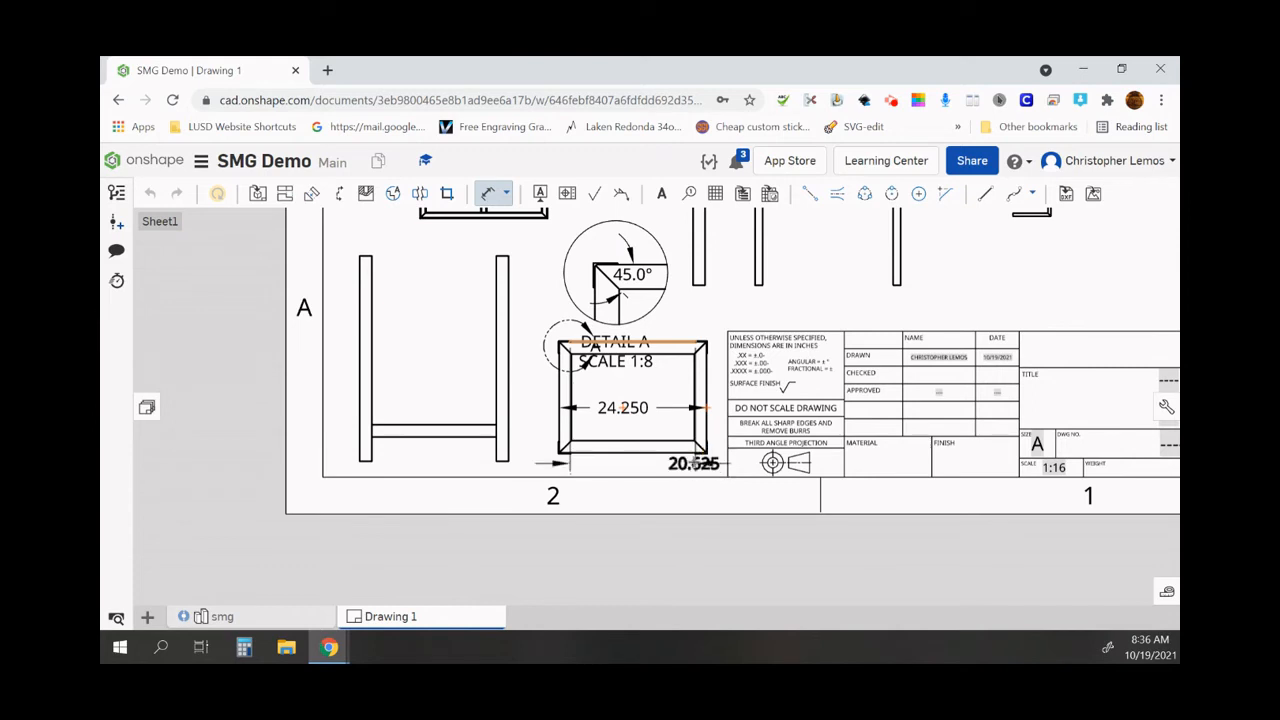
pyautogui.press('Escape')
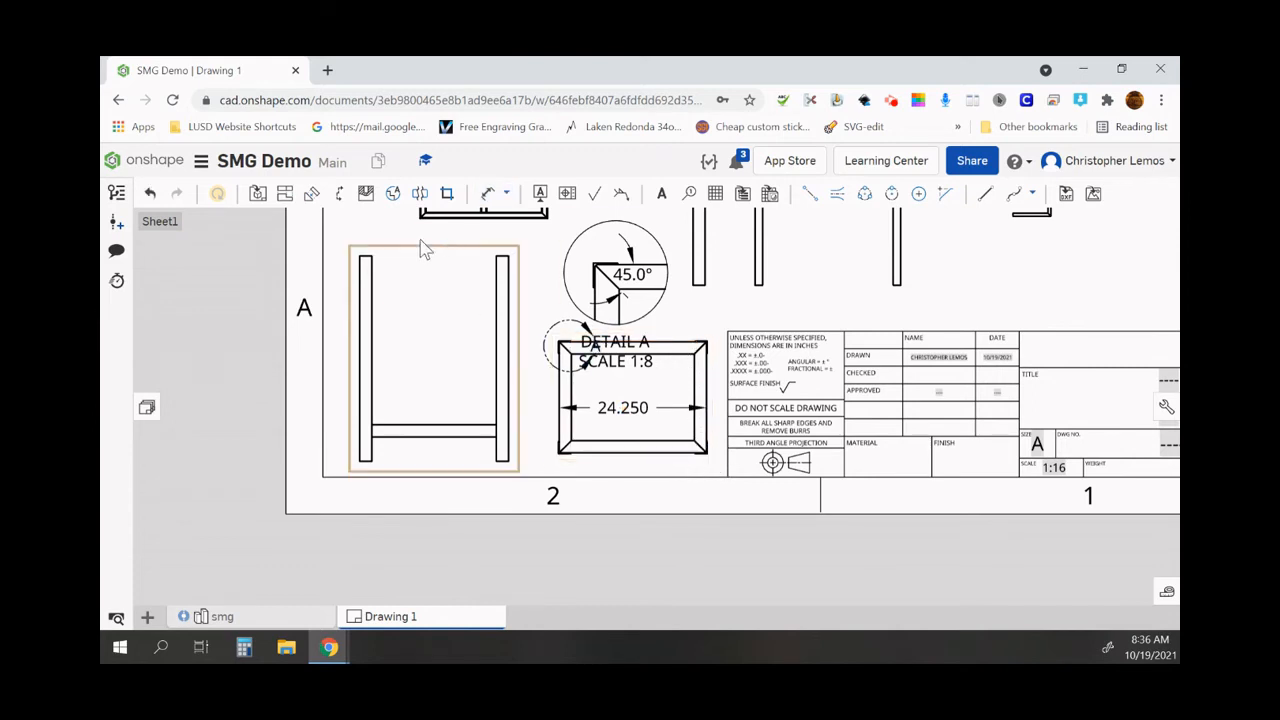
pyautogui.click(675, 341)
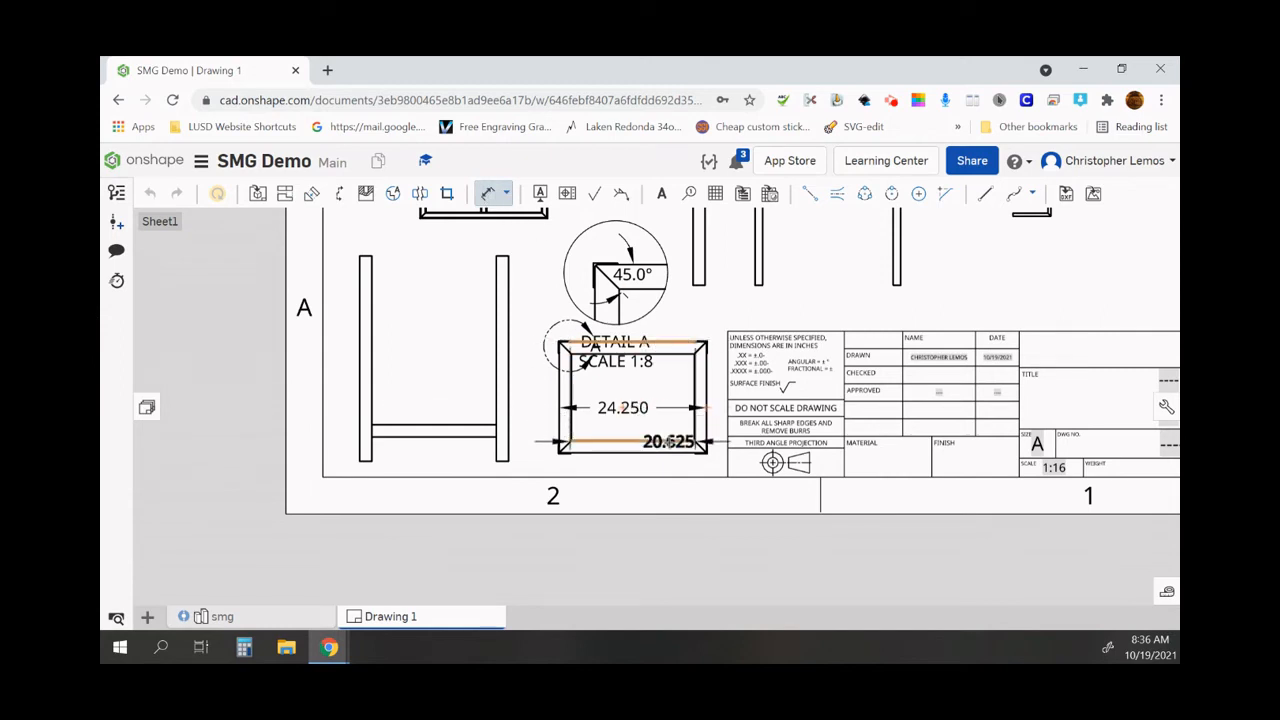
pyautogui.click(667, 452)
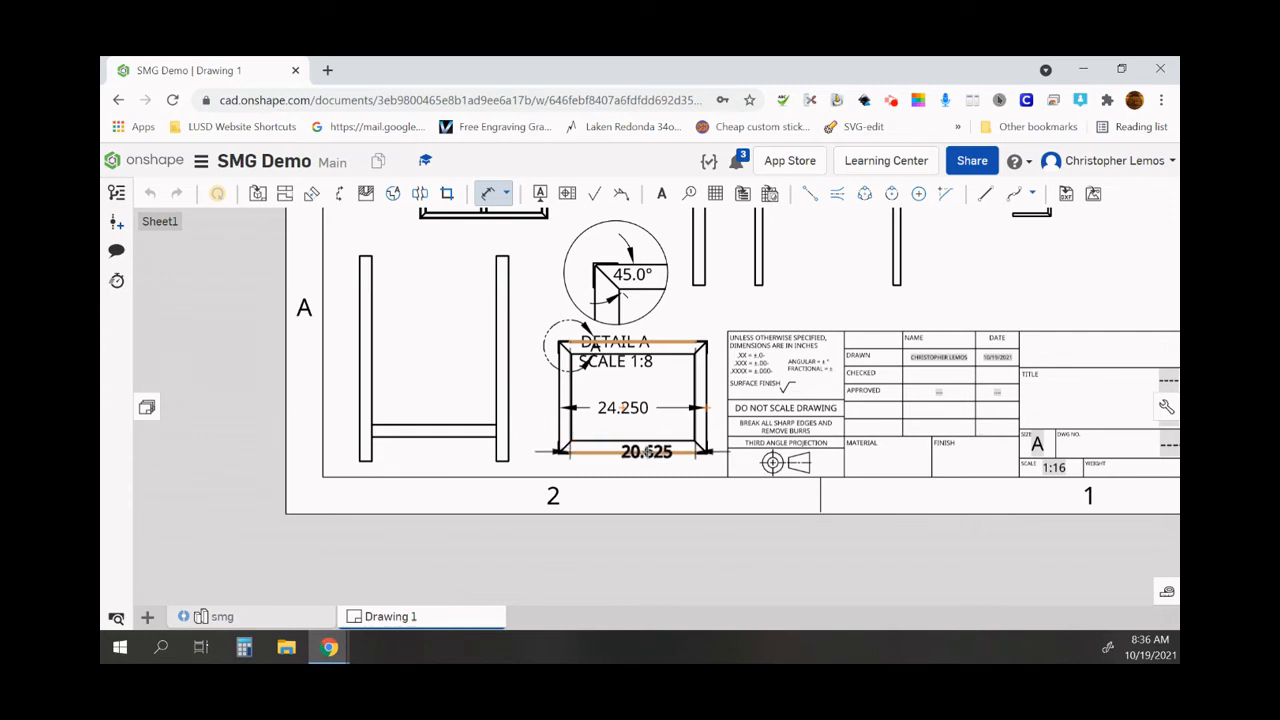
pyautogui.press('Escape')
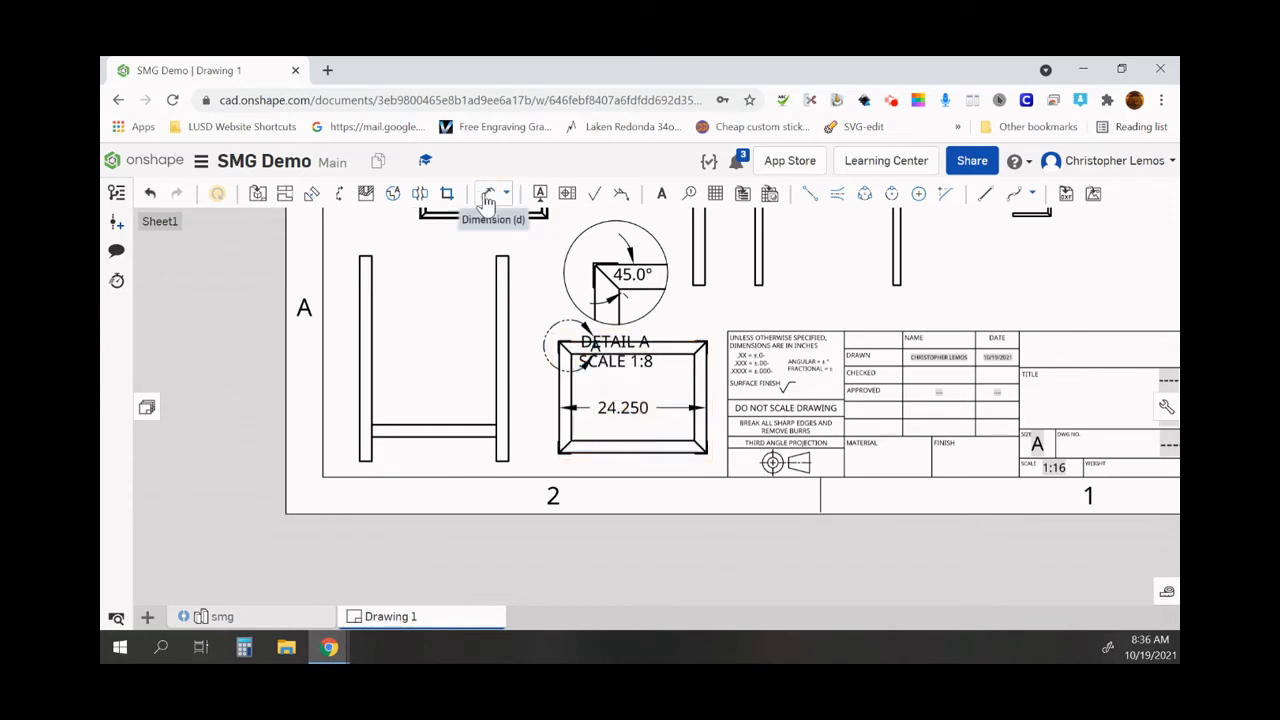
# Step: Dimension the rectangular frame's overall height between its top and bottom outer edges, placing the value just below the frame
pyautogui.scroll(3, 648, 424)
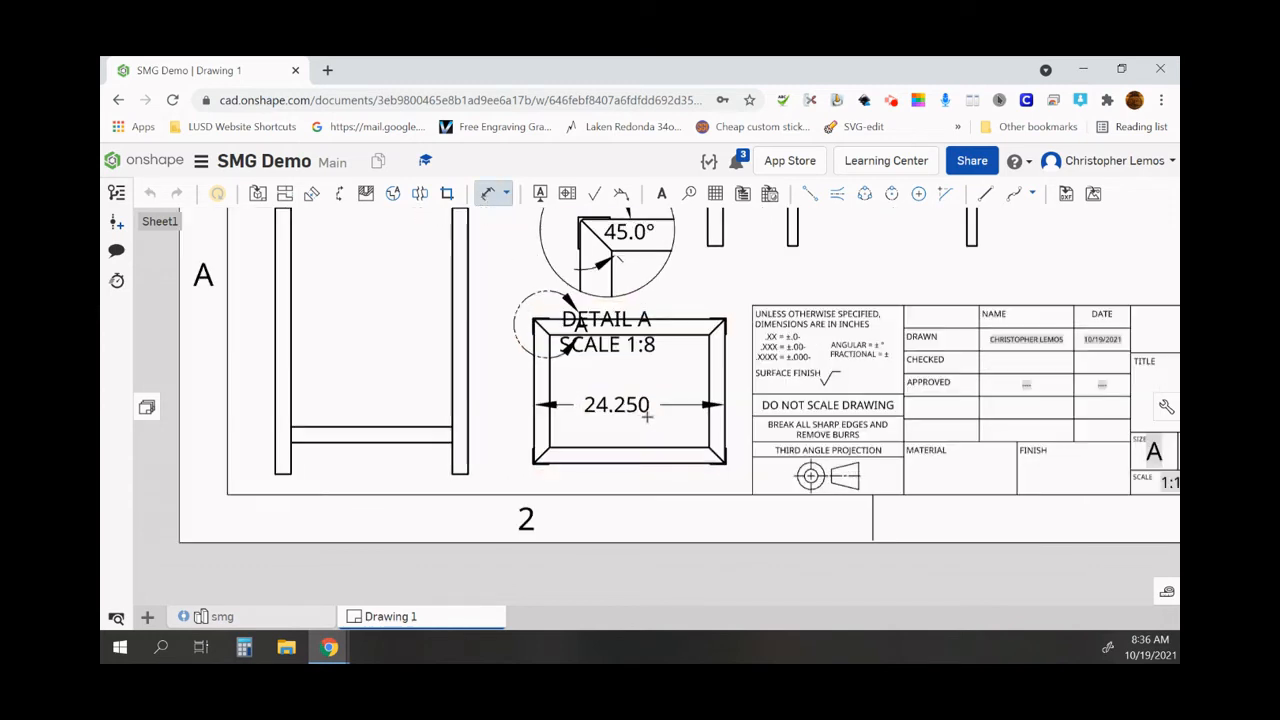
pyautogui.scroll(3, 650, 414)
pyautogui.scroll(-2, 670, 378)
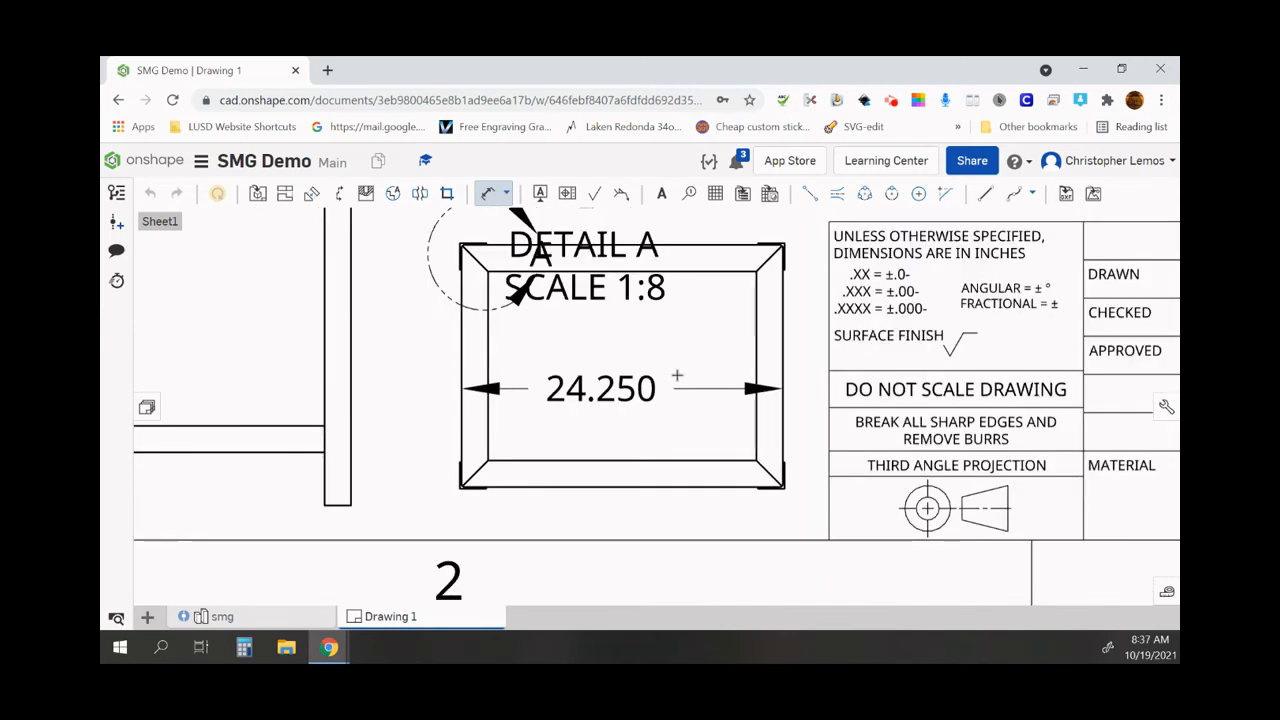
pyautogui.click(690, 244)
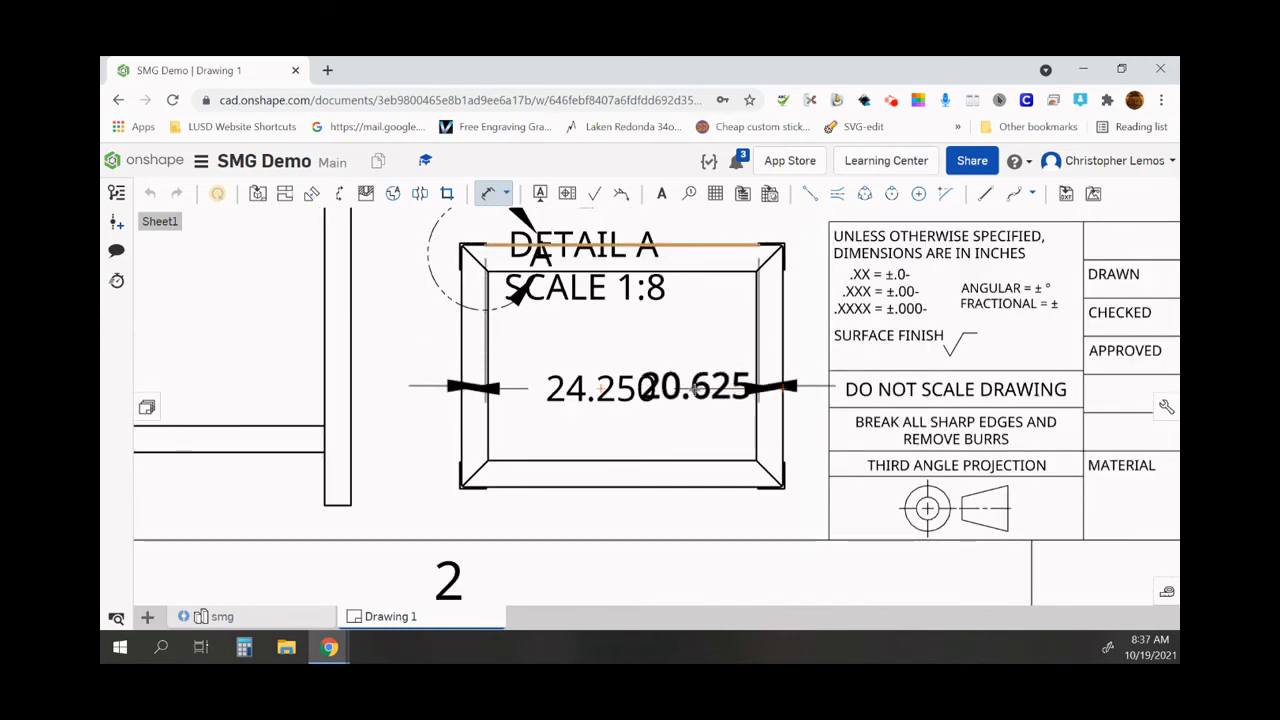
pyautogui.click(690, 487)
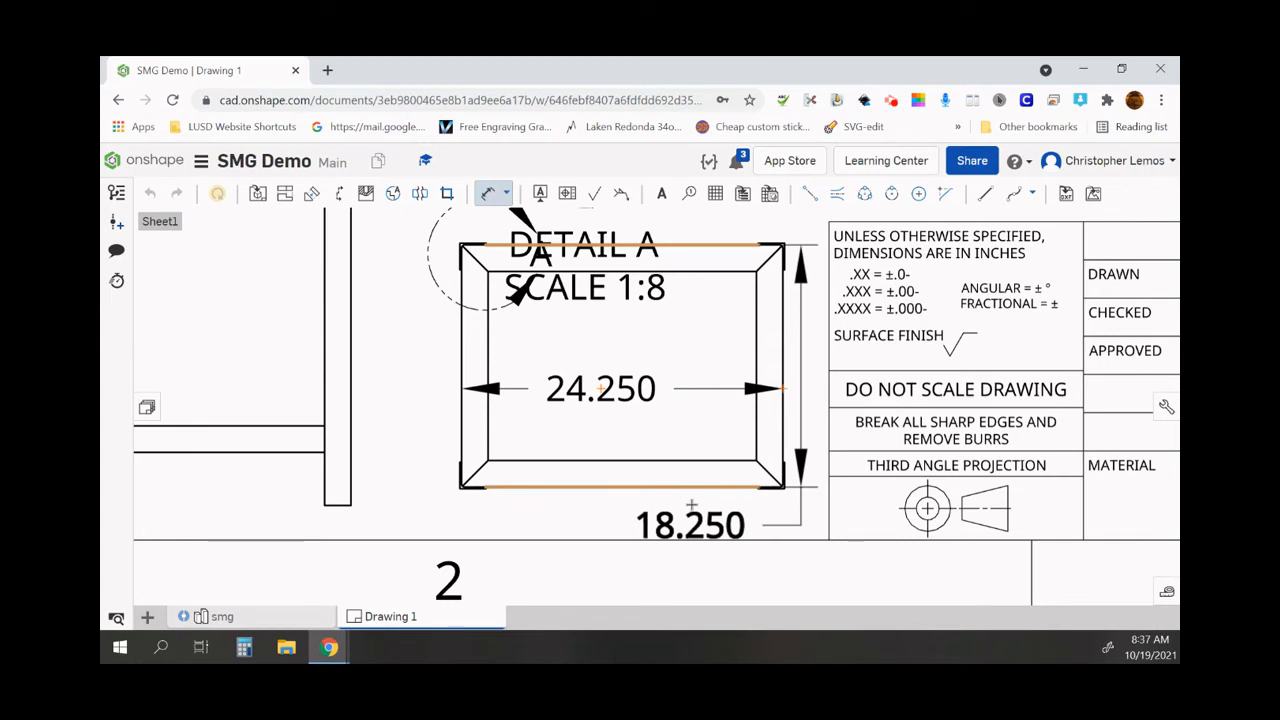
pyautogui.click(693, 510)
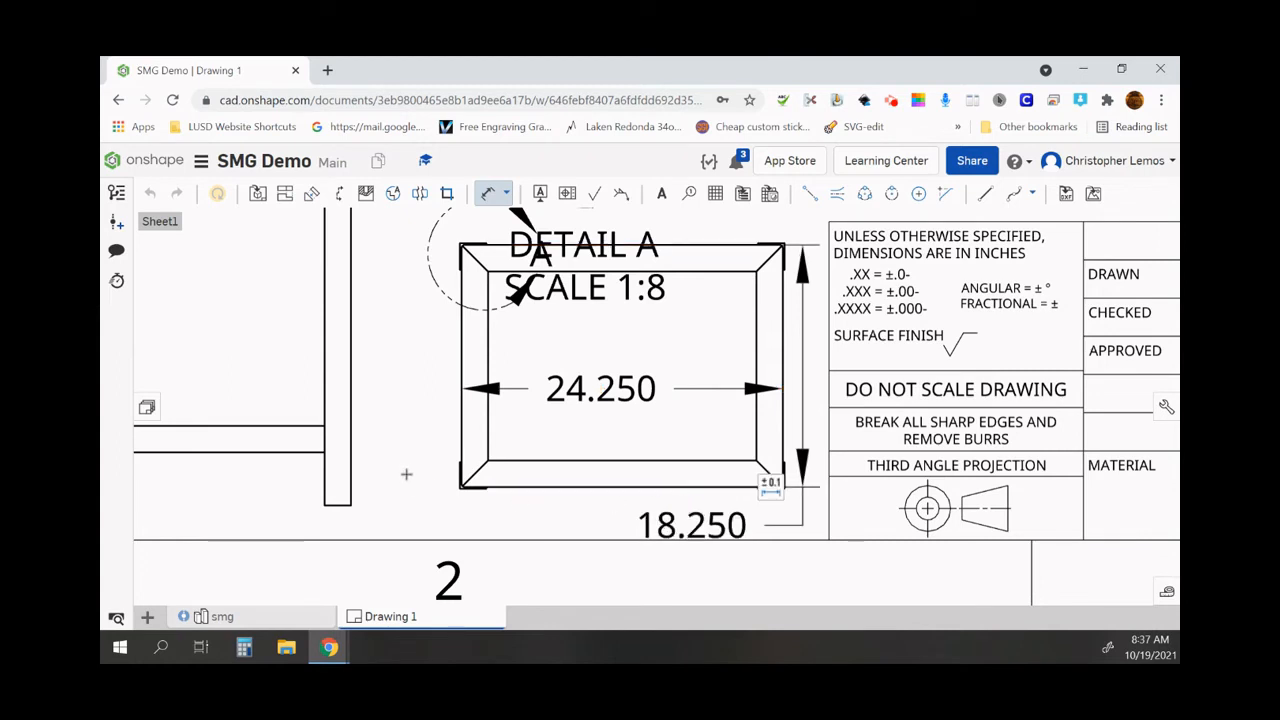
# Step: Dimension the length of the H-shaped leg frame's right leg, placing the value just to the right of the leg
pyautogui.scroll(-5, 405, 455)
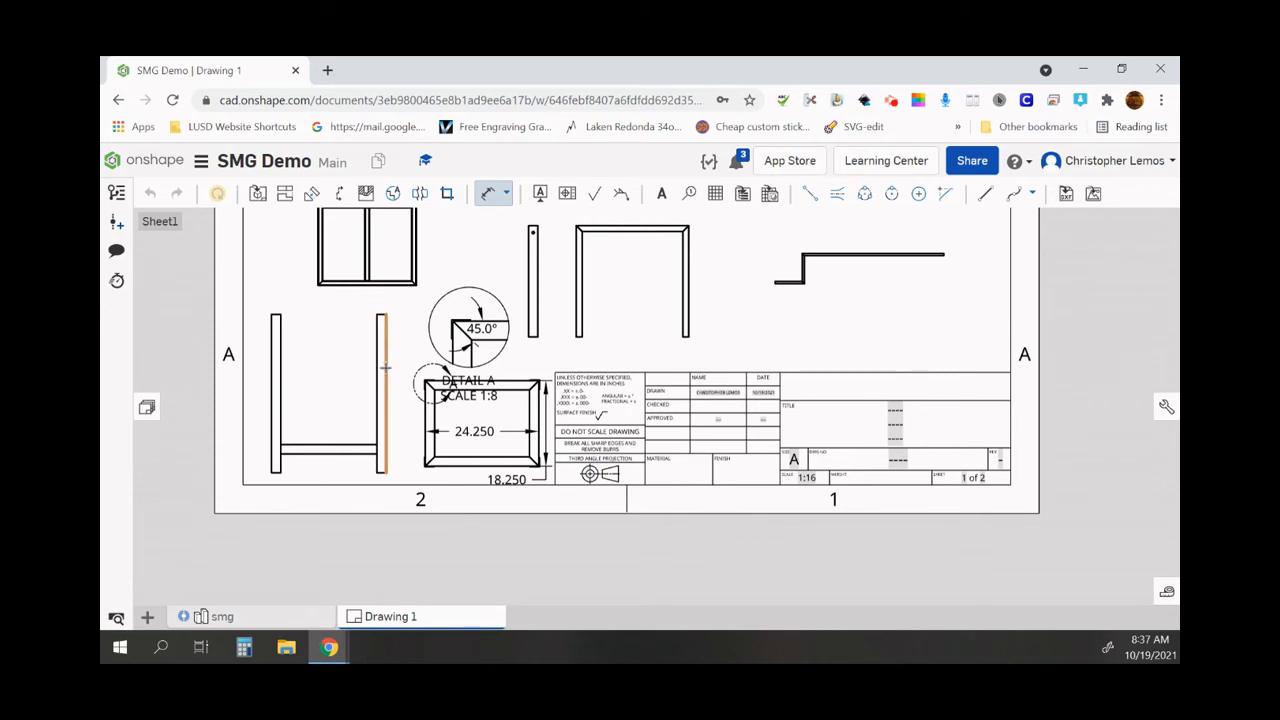
pyautogui.click(385, 368)
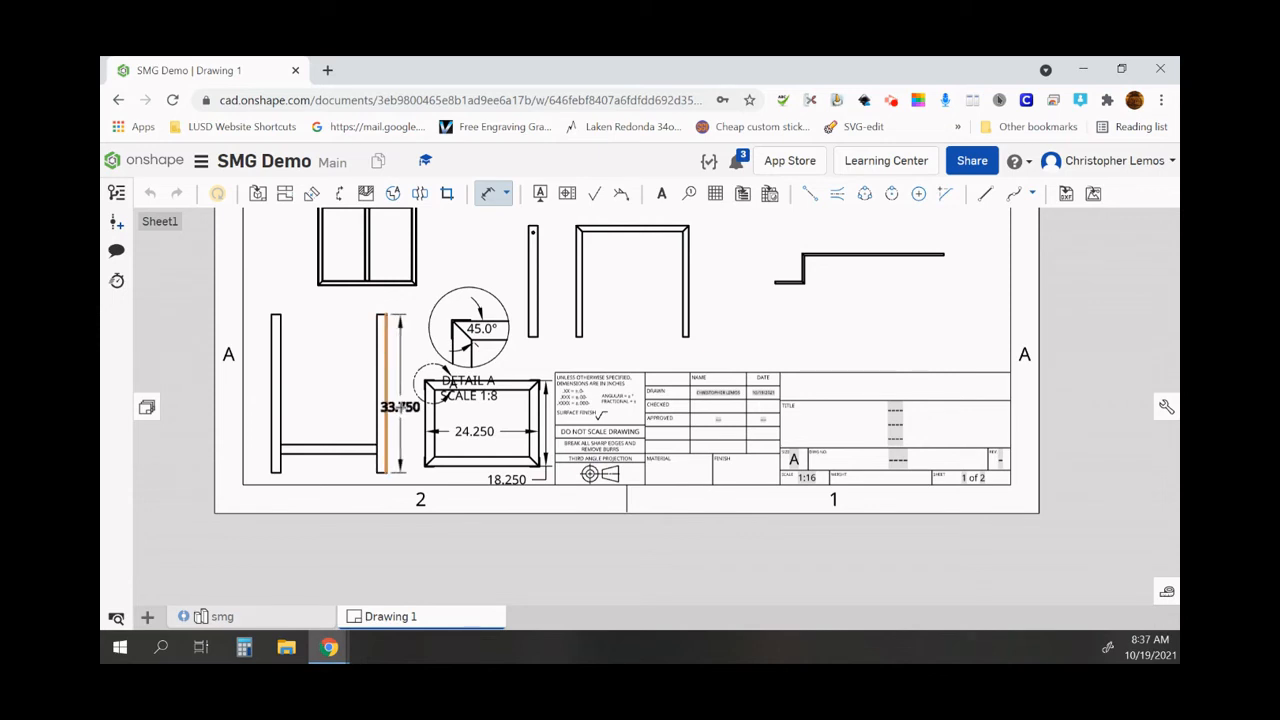
pyautogui.click(400, 411)
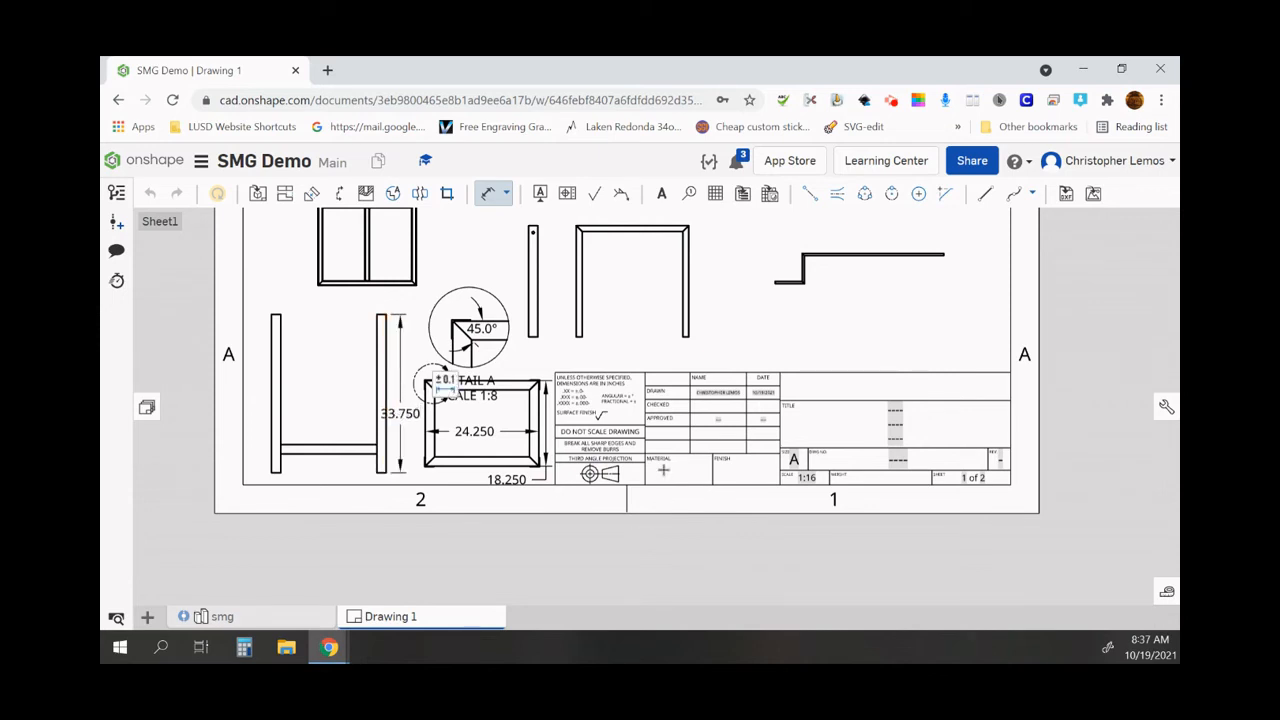
# Step: Dimension the U-shaped frame's height along its right leg and its width along the top edge, placing both values outside the frame
pyautogui.click(689, 292)
pyautogui.click(721, 290)
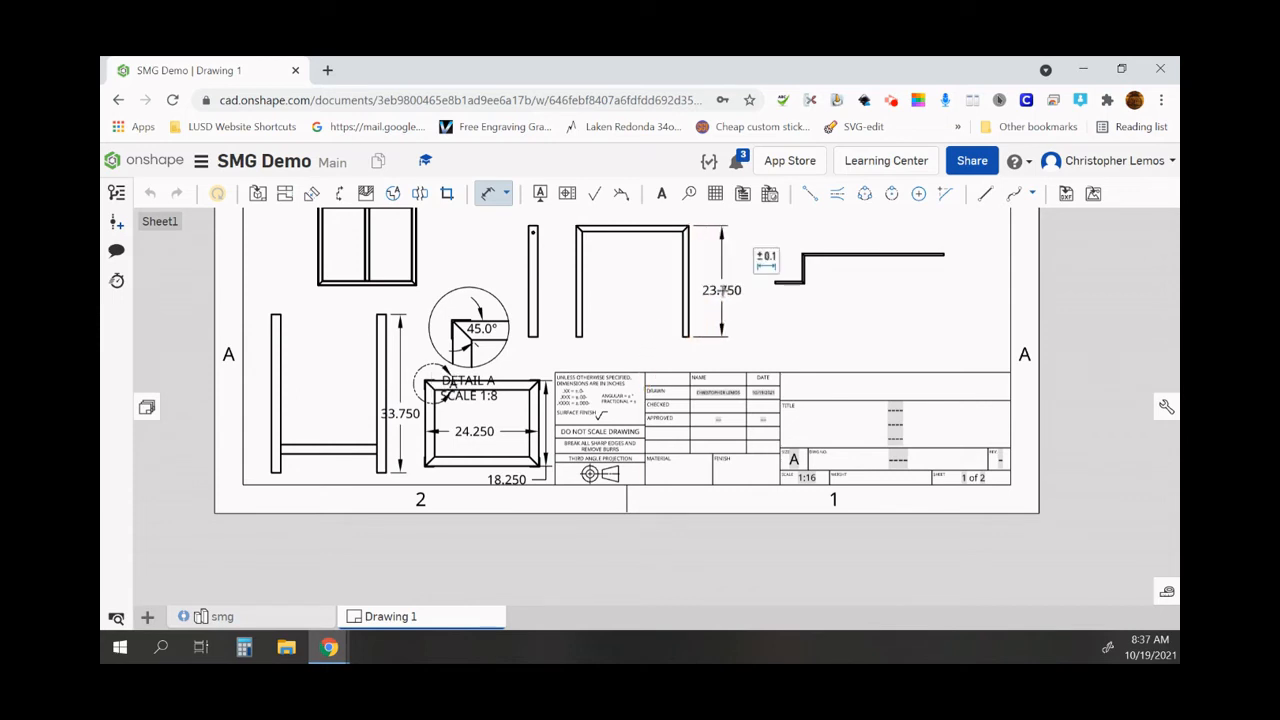
pyautogui.click(634, 225)
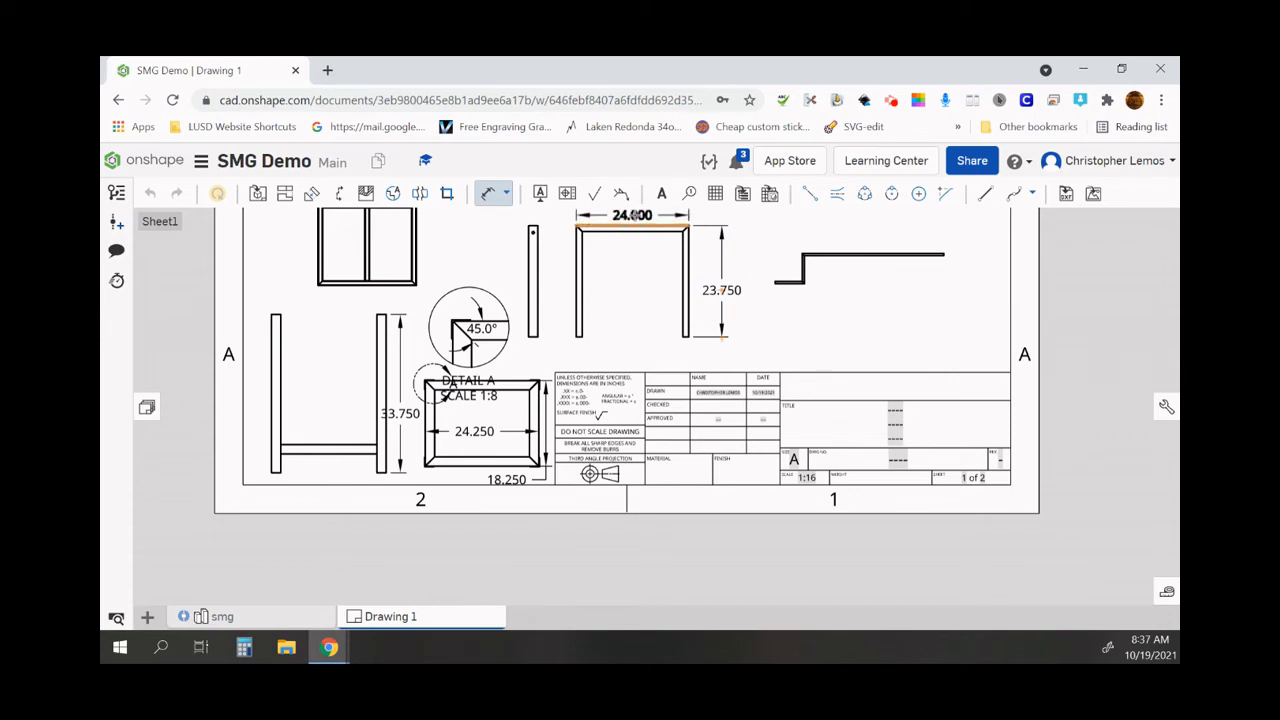
pyautogui.click(632, 214)
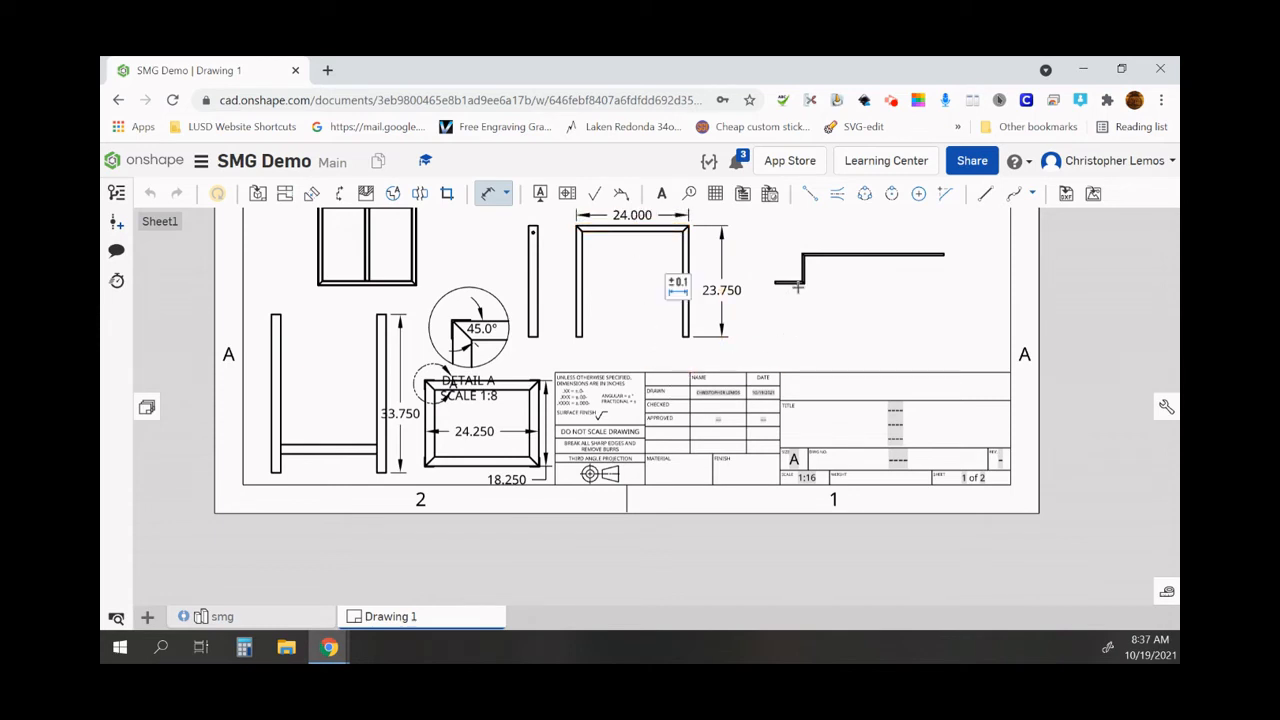
# Step: Dimension the length of the crank handle's short lower segment, placing the value below it
pyautogui.scroll(5, 800, 287)
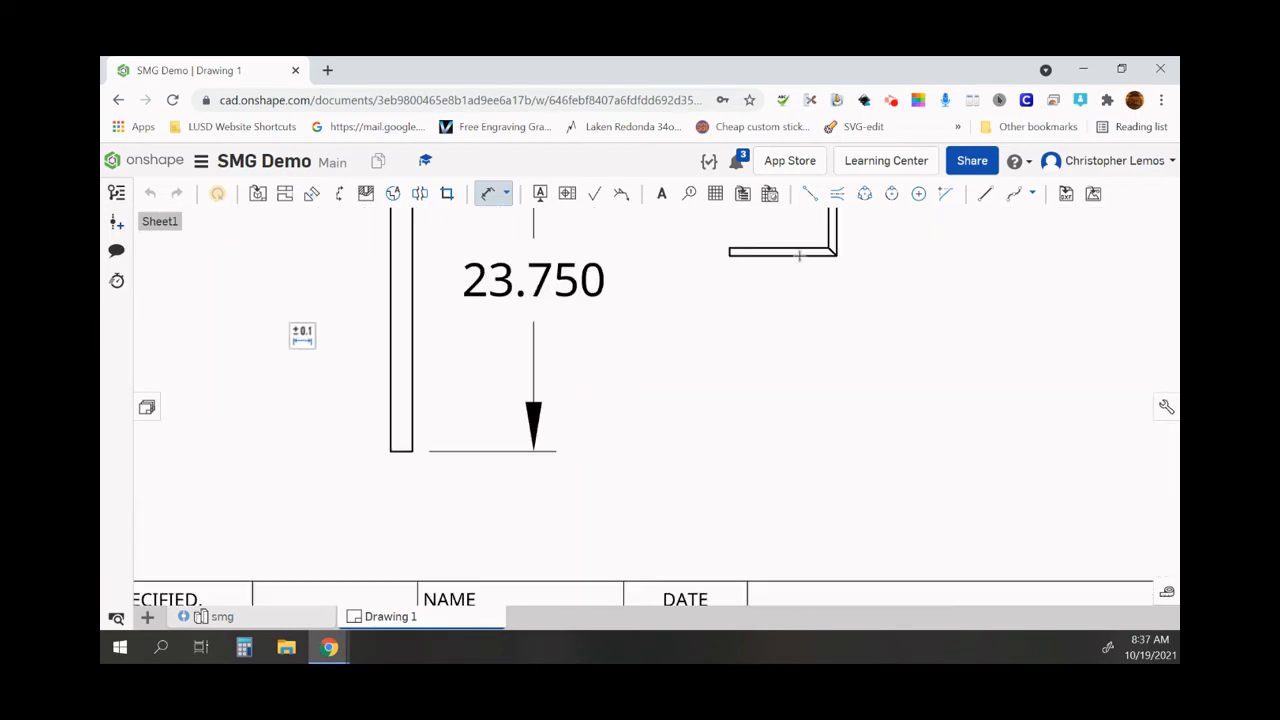
pyautogui.click(799, 256)
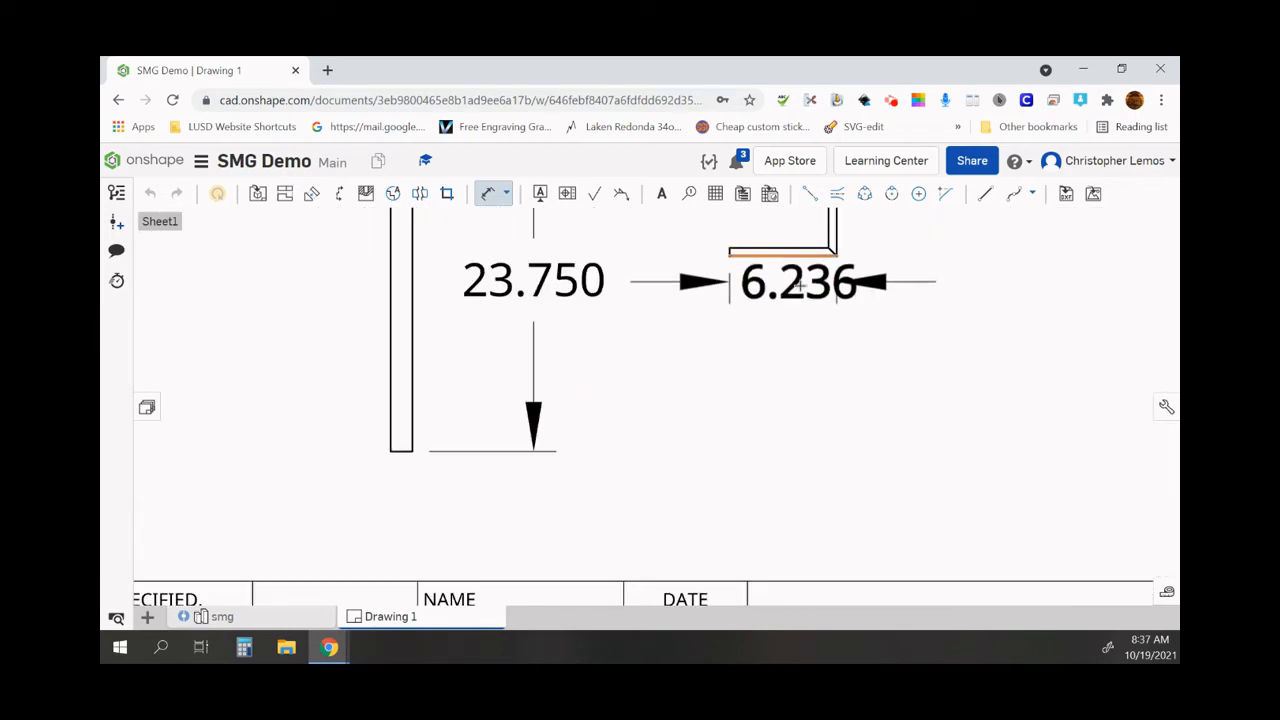
pyautogui.click(799, 314)
# Step: Dimension the crank handle's overall height to the left of the part and its long upper segment's length above it
pyautogui.scroll(-3, 860, 266)
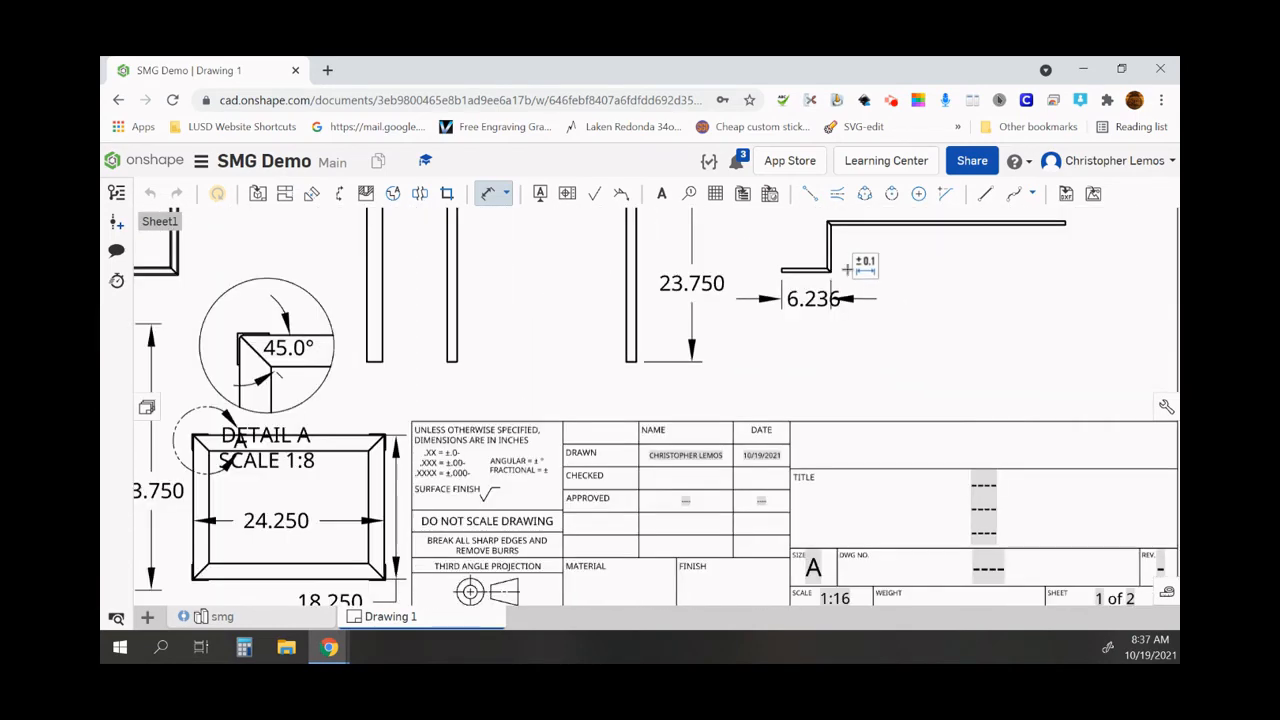
pyautogui.scroll(3, 834, 262)
pyautogui.scroll(4, 823, 312)
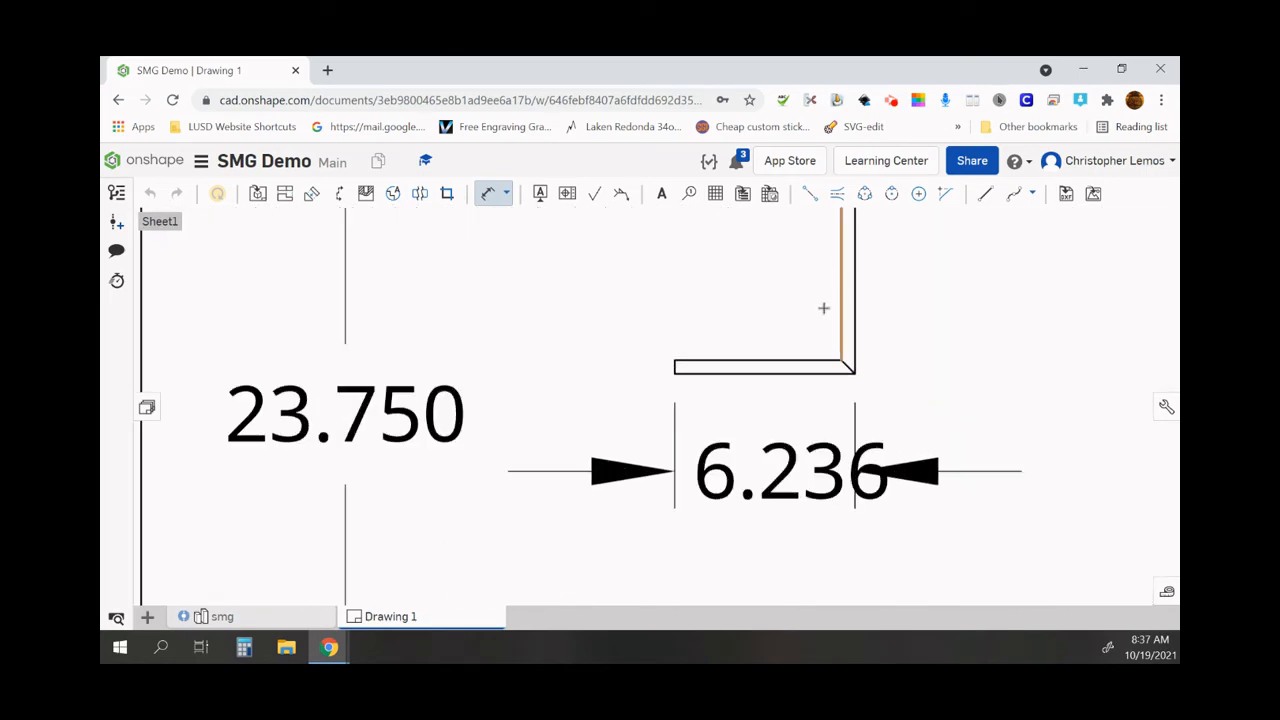
pyautogui.click(823, 374)
pyautogui.scroll(-4, 828, 372)
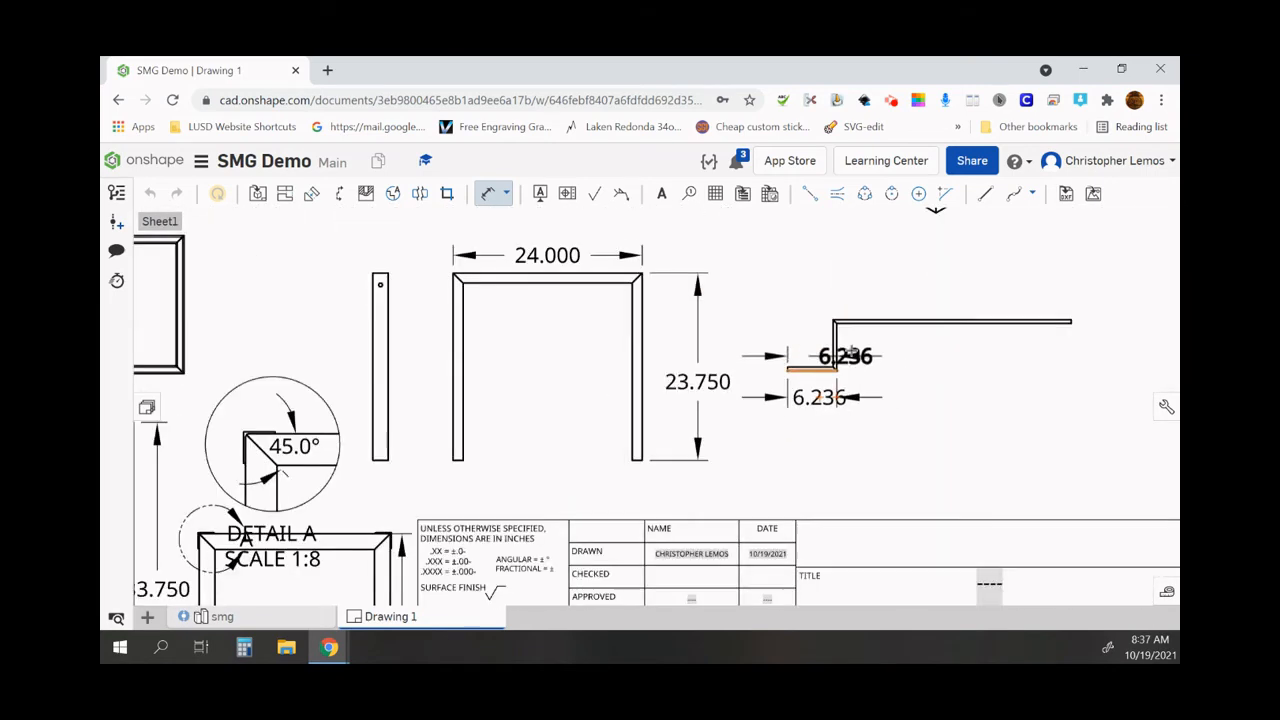
pyautogui.click(846, 318)
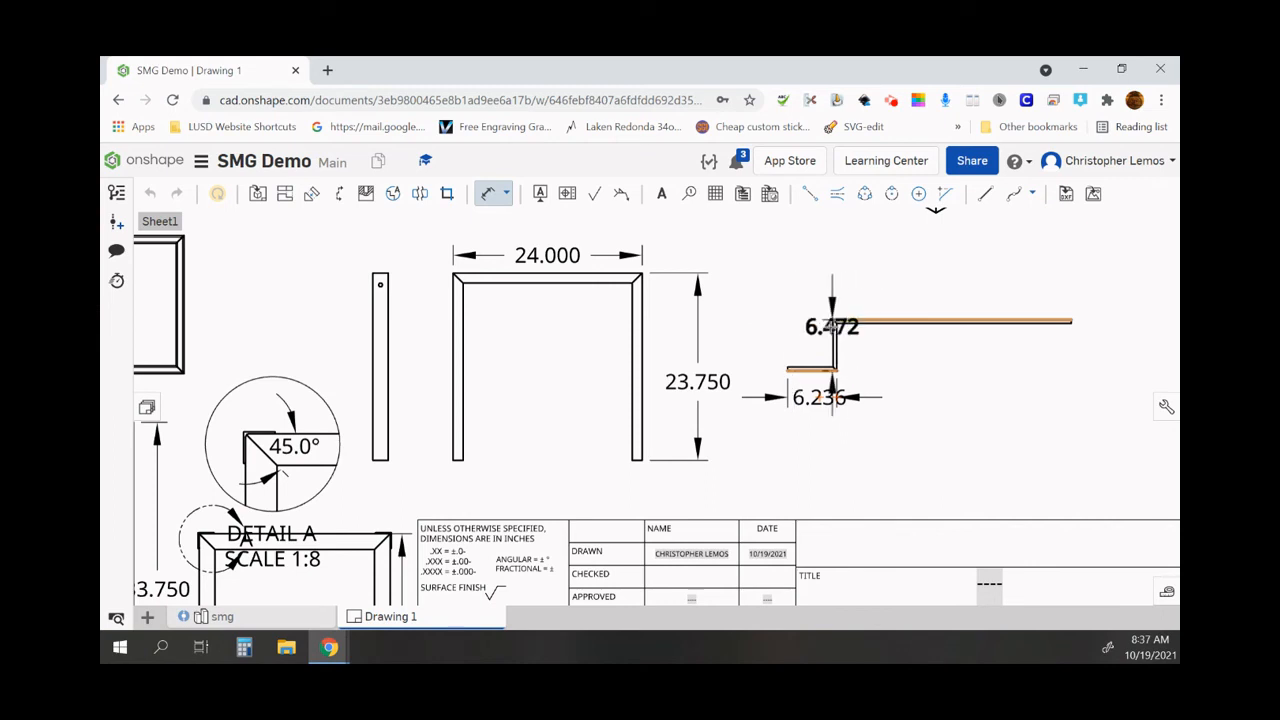
pyautogui.click(763, 330)
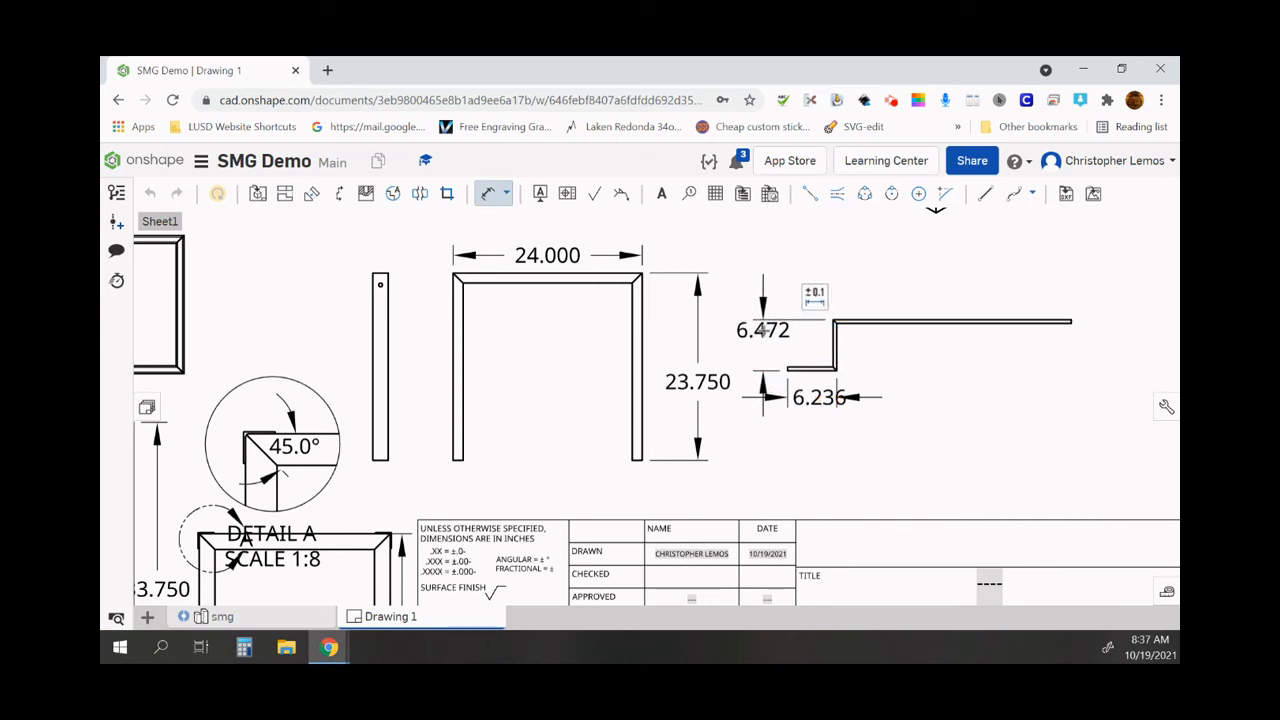
pyautogui.click(925, 320)
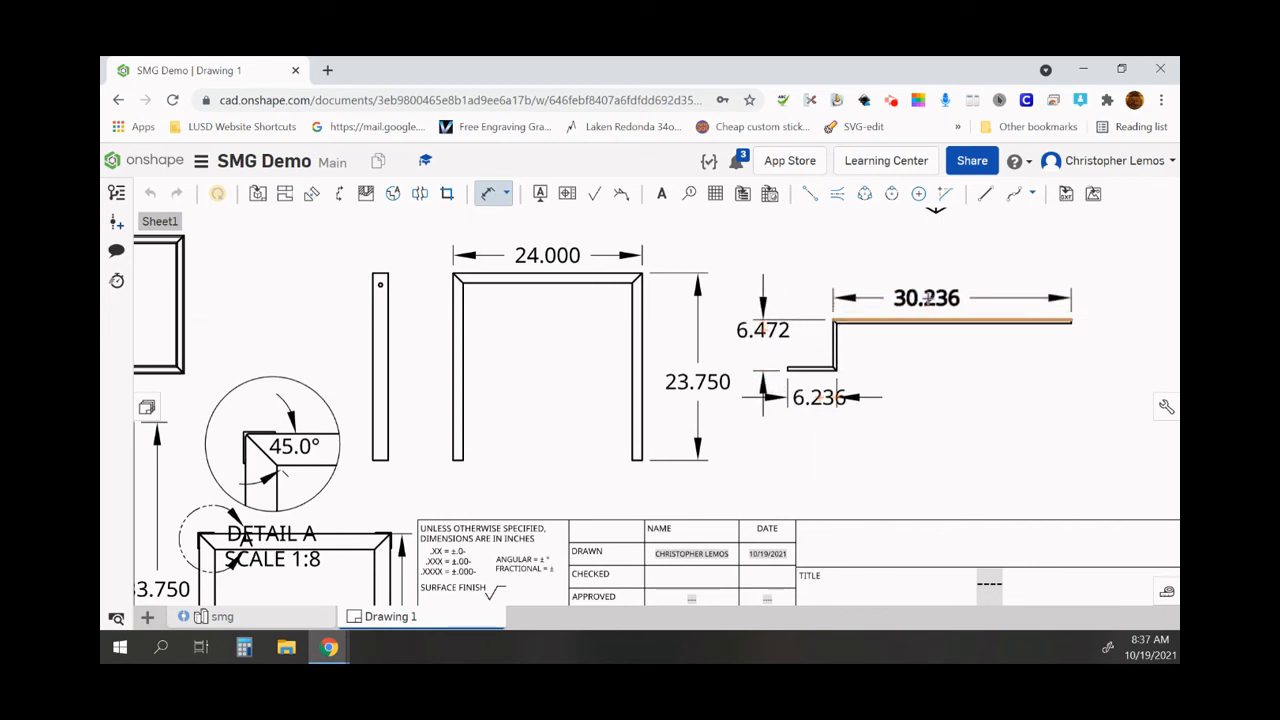
pyautogui.click(917, 308)
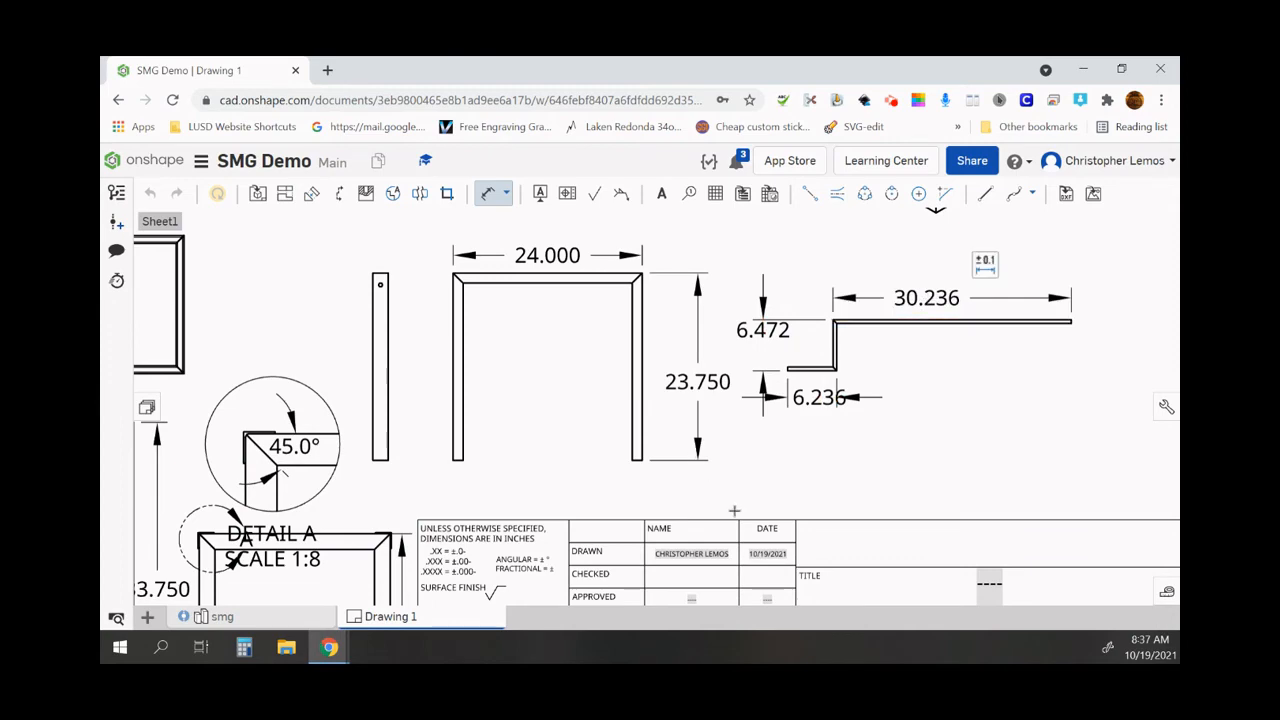
# Step: Dimension the divided frame's inner height between its top and bottom inner edges, placing the value in the right-hand opening
pyautogui.scroll(-5, 725, 495)
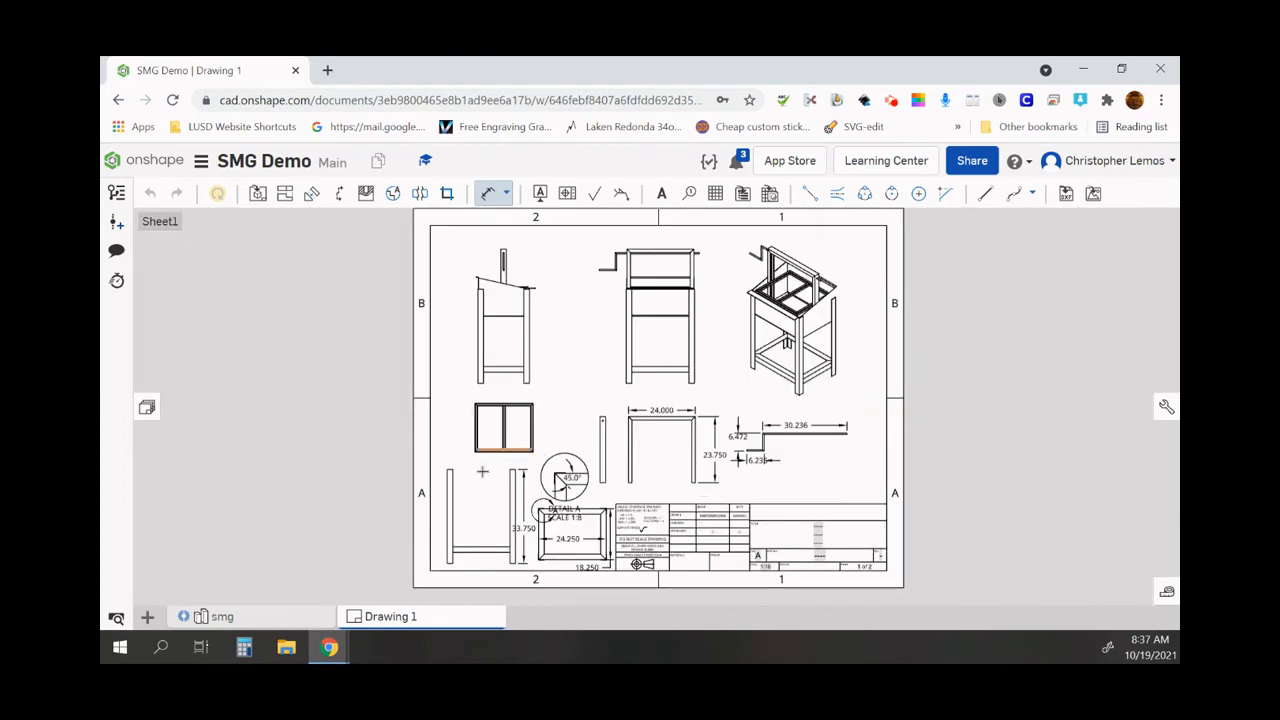
pyautogui.scroll(8, 504, 440)
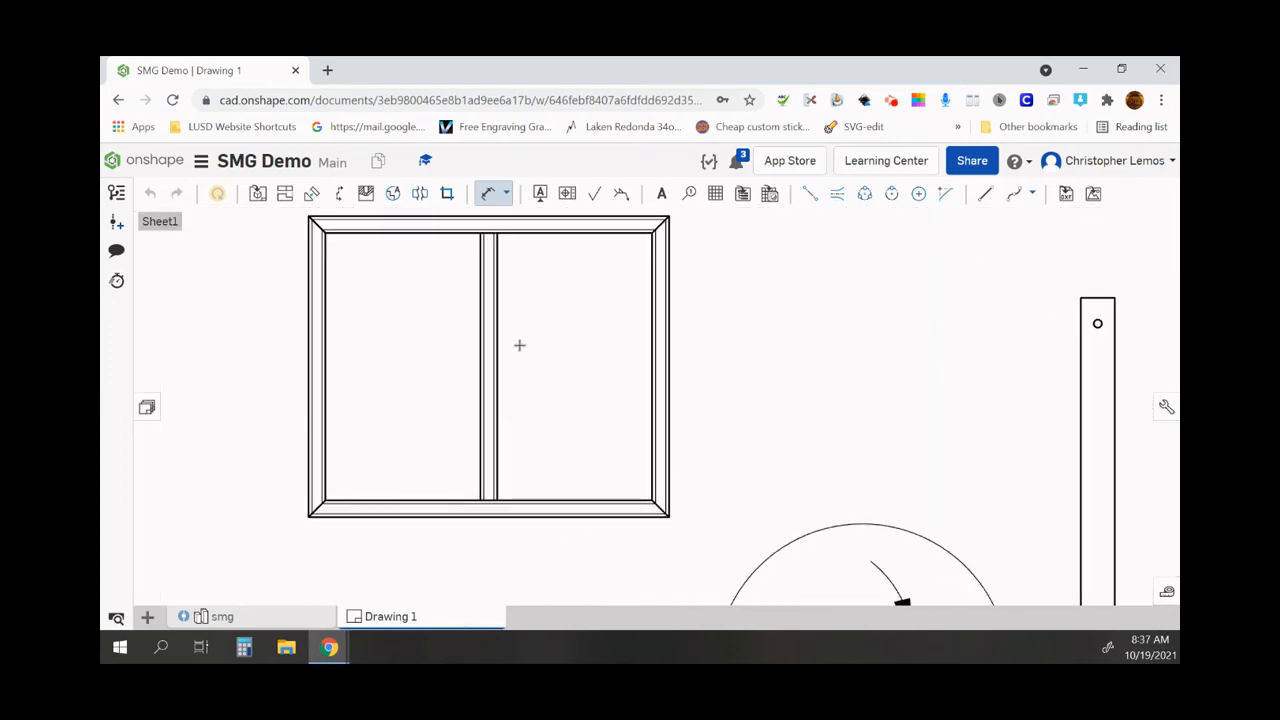
pyautogui.click(511, 231)
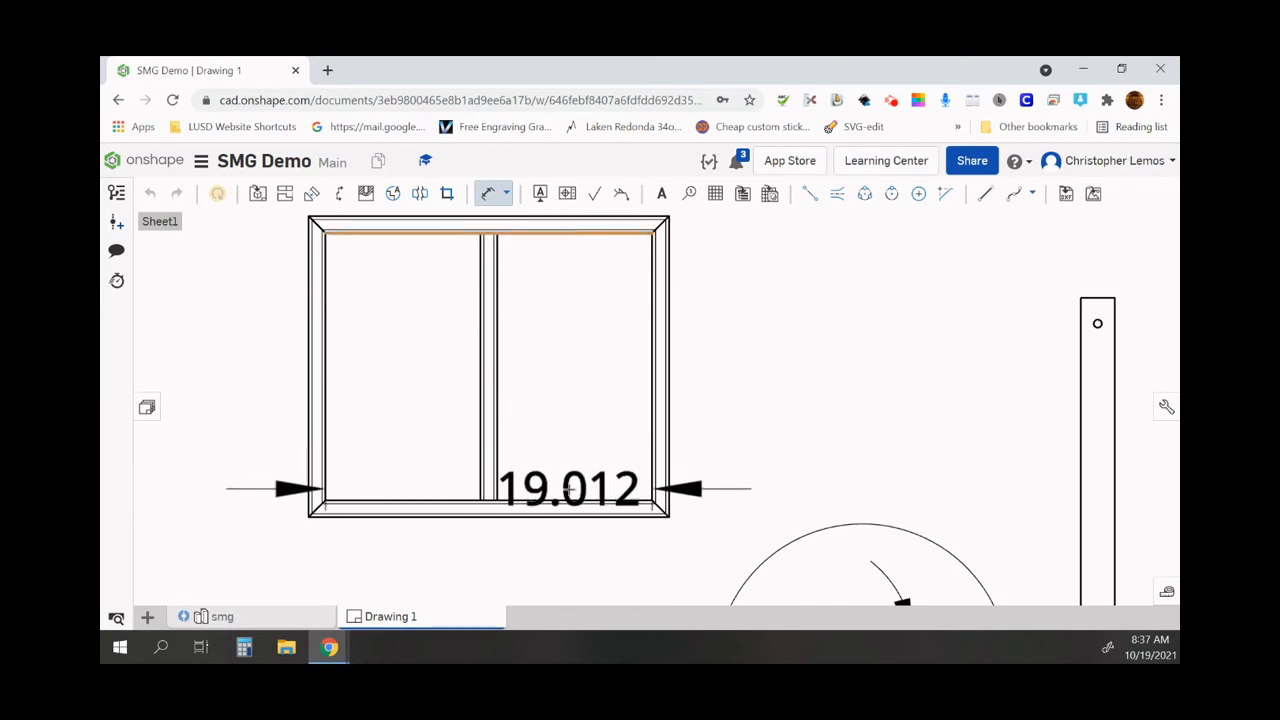
pyautogui.click(565, 499)
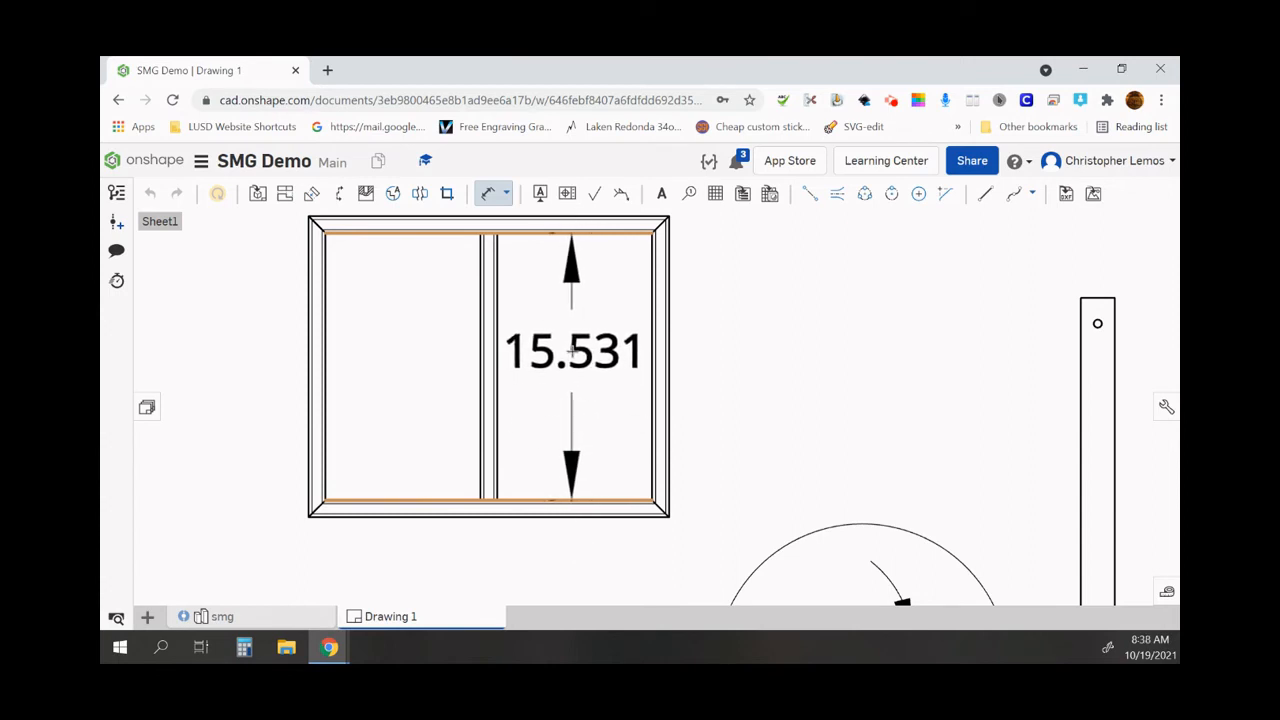
pyautogui.click(573, 351)
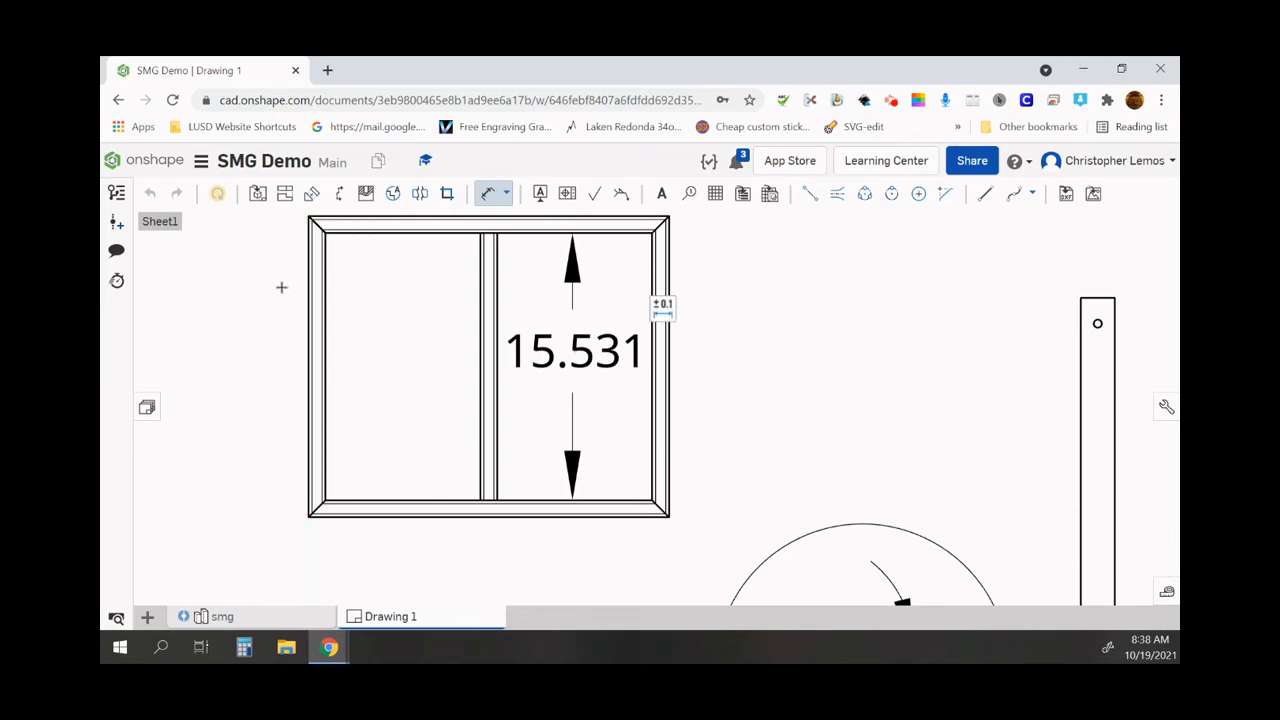
# Step: Dimension the divided frame's overall width between its left and right outer edges, placing the value to the right of the frame
pyautogui.click(310, 226)
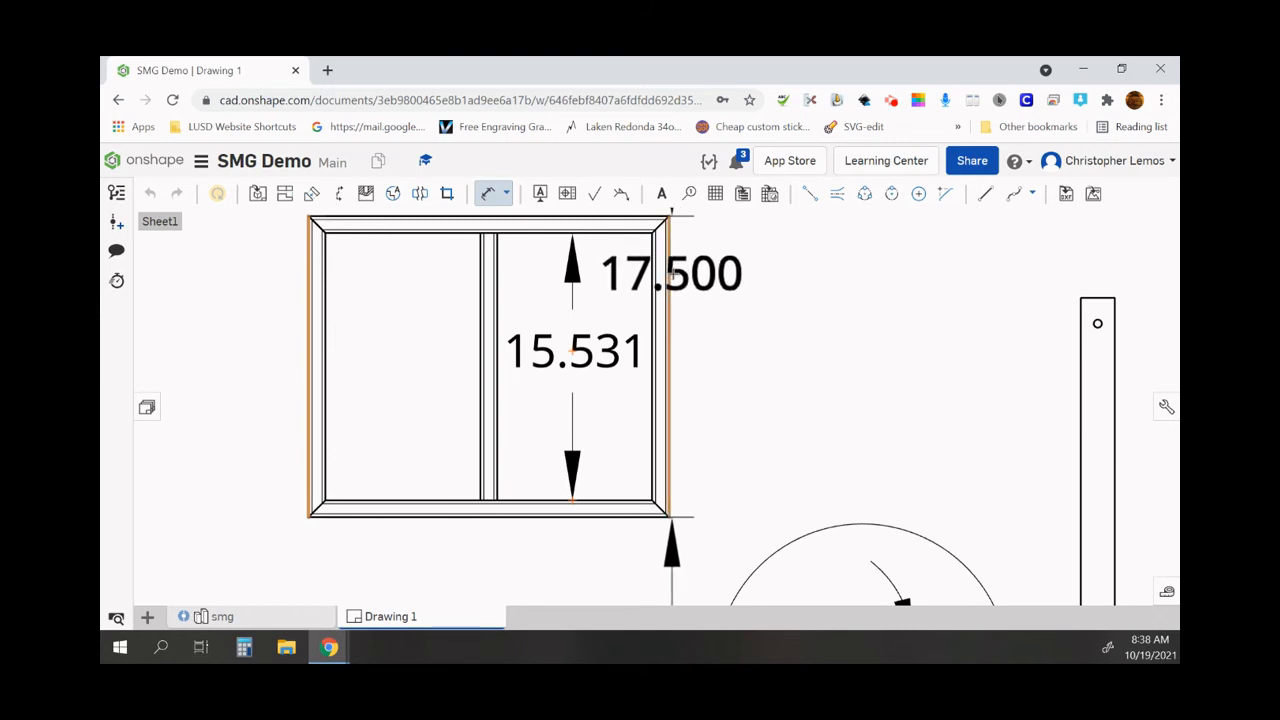
pyautogui.click(669, 278)
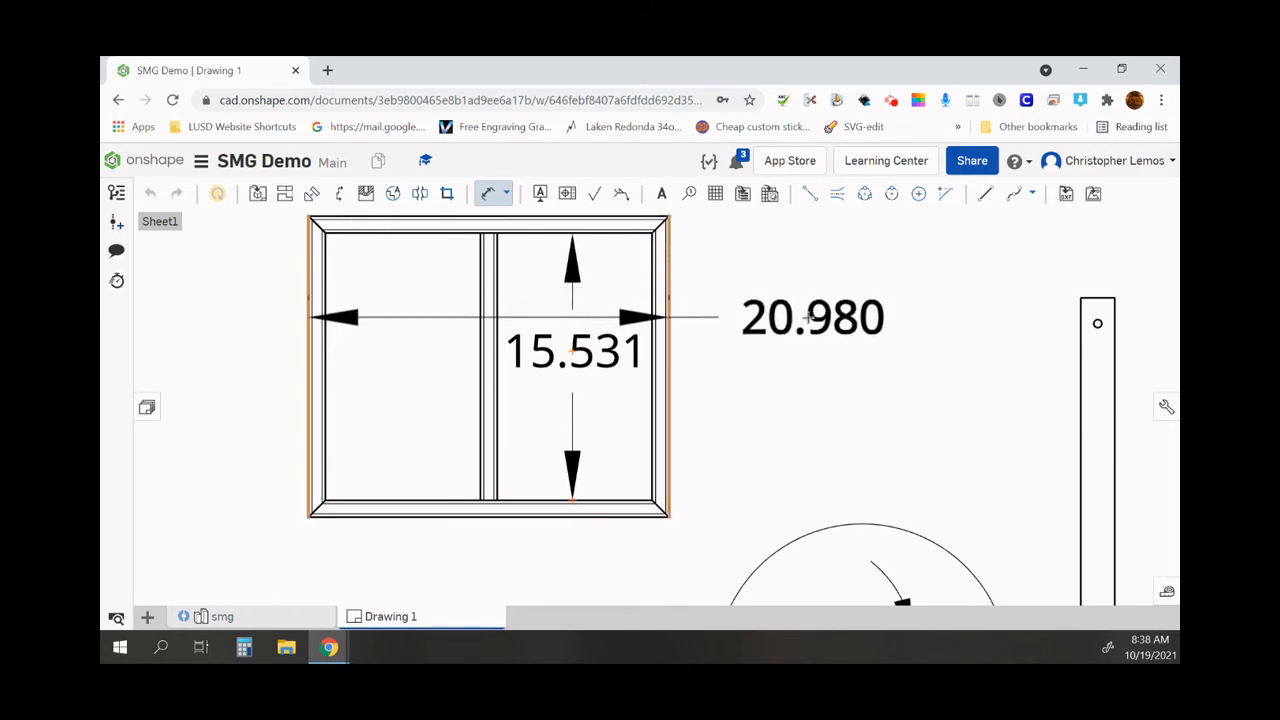
pyautogui.click(809, 317)
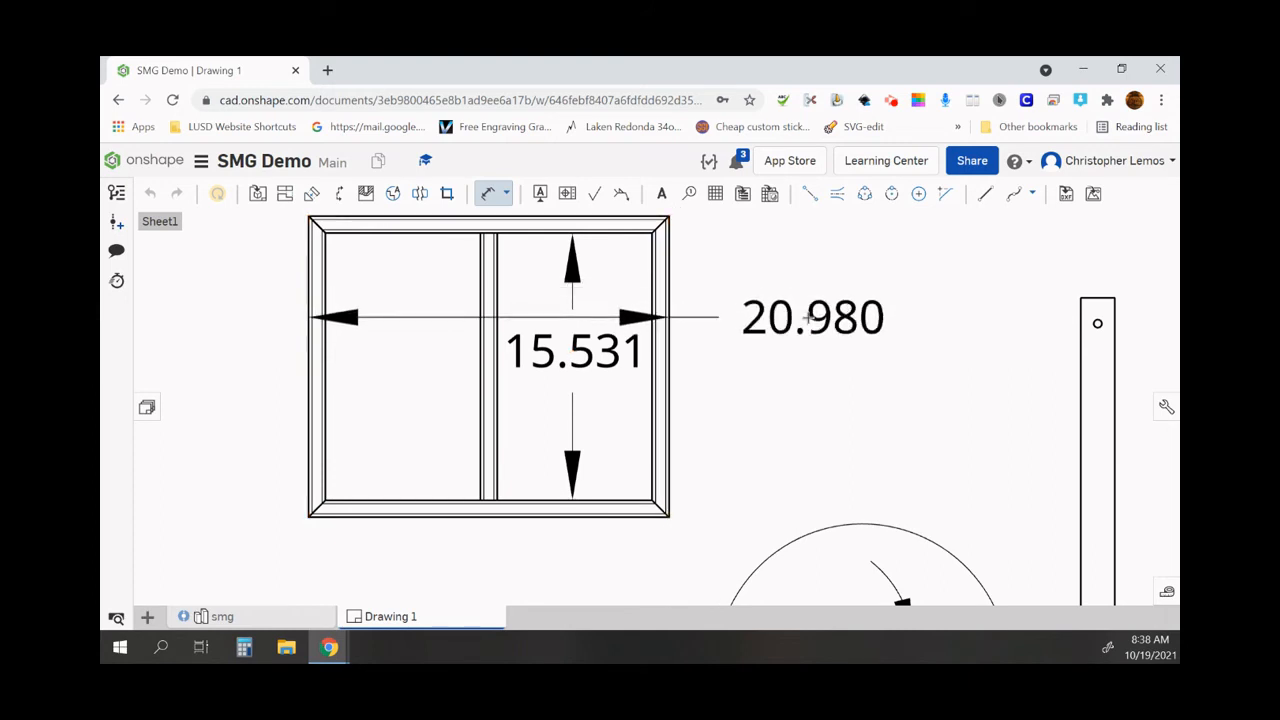
# Step: Dimension the divided frame's overall height between its top and bottom outer edges, placing the value to the left of the frame
pyautogui.click(610, 213)
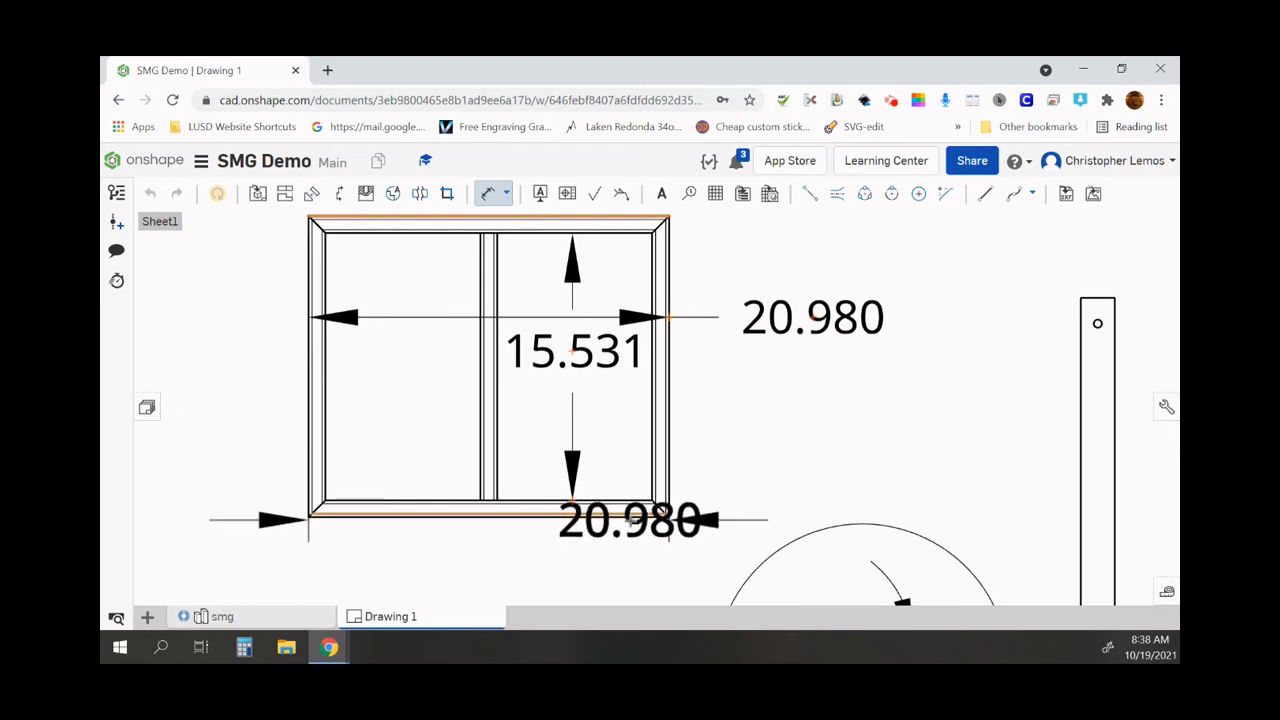
pyautogui.click(628, 516)
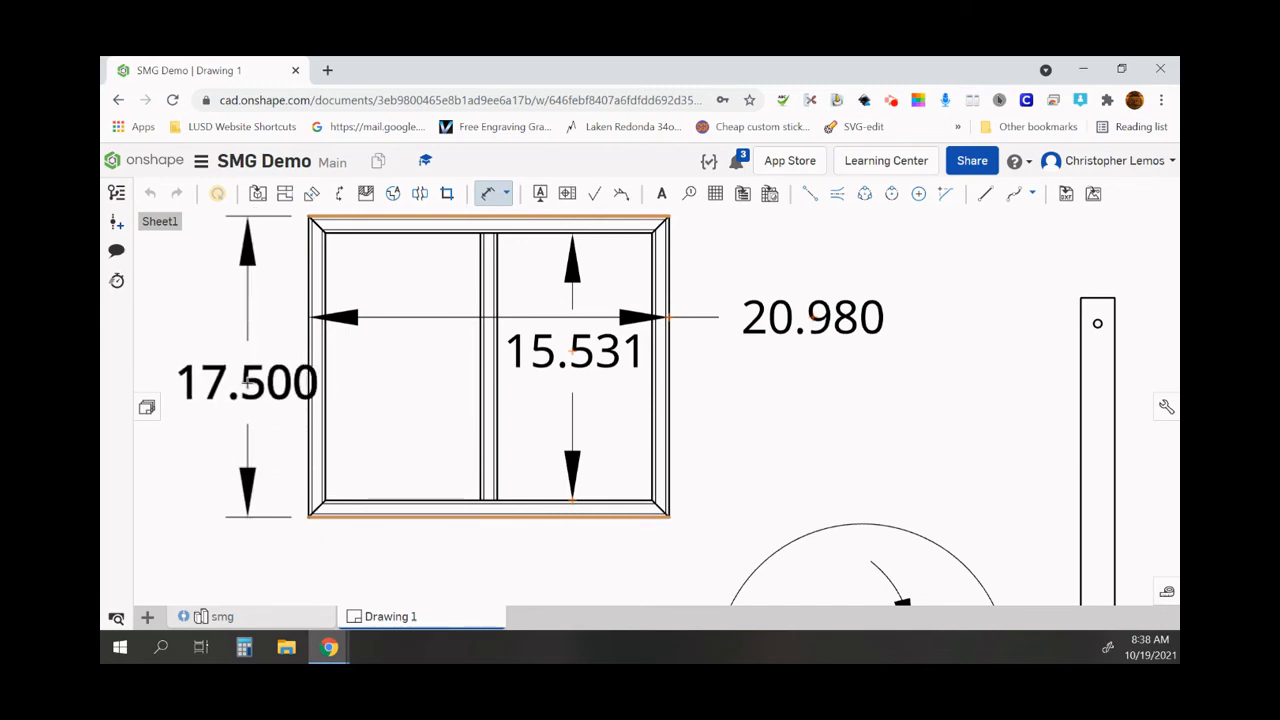
pyautogui.click(232, 380)
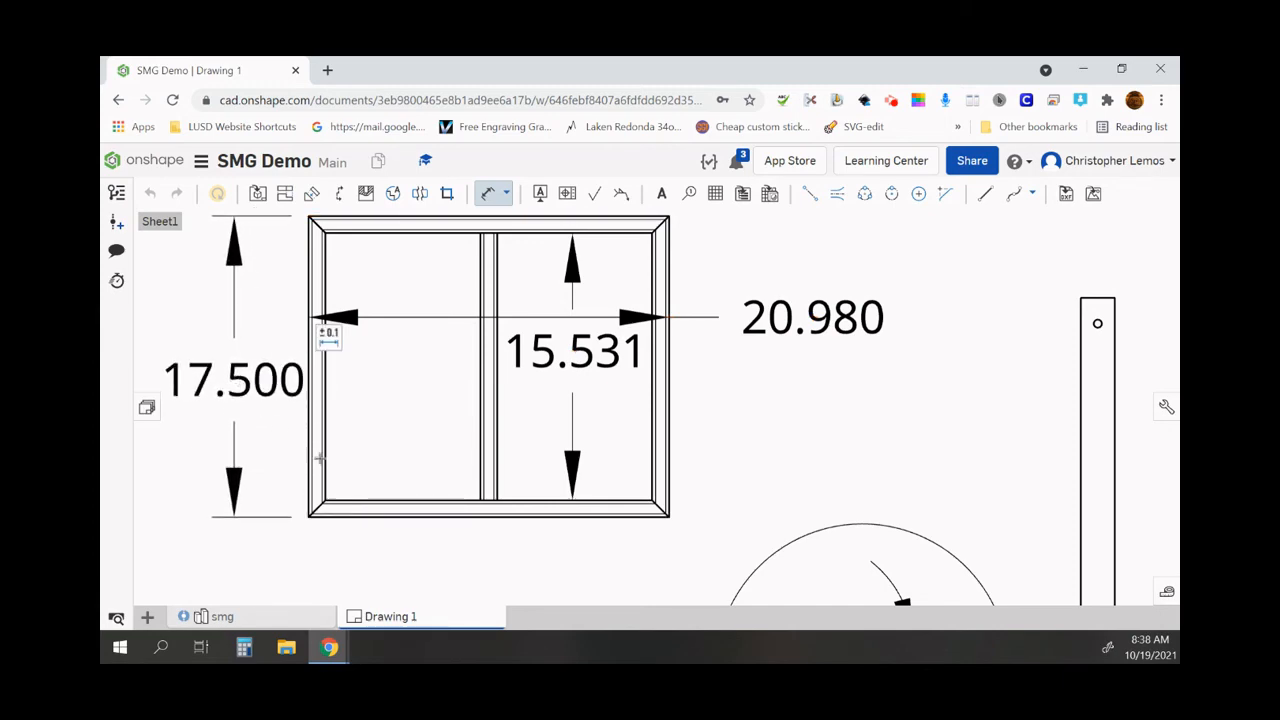
pyautogui.scroll(-5, 443, 455)
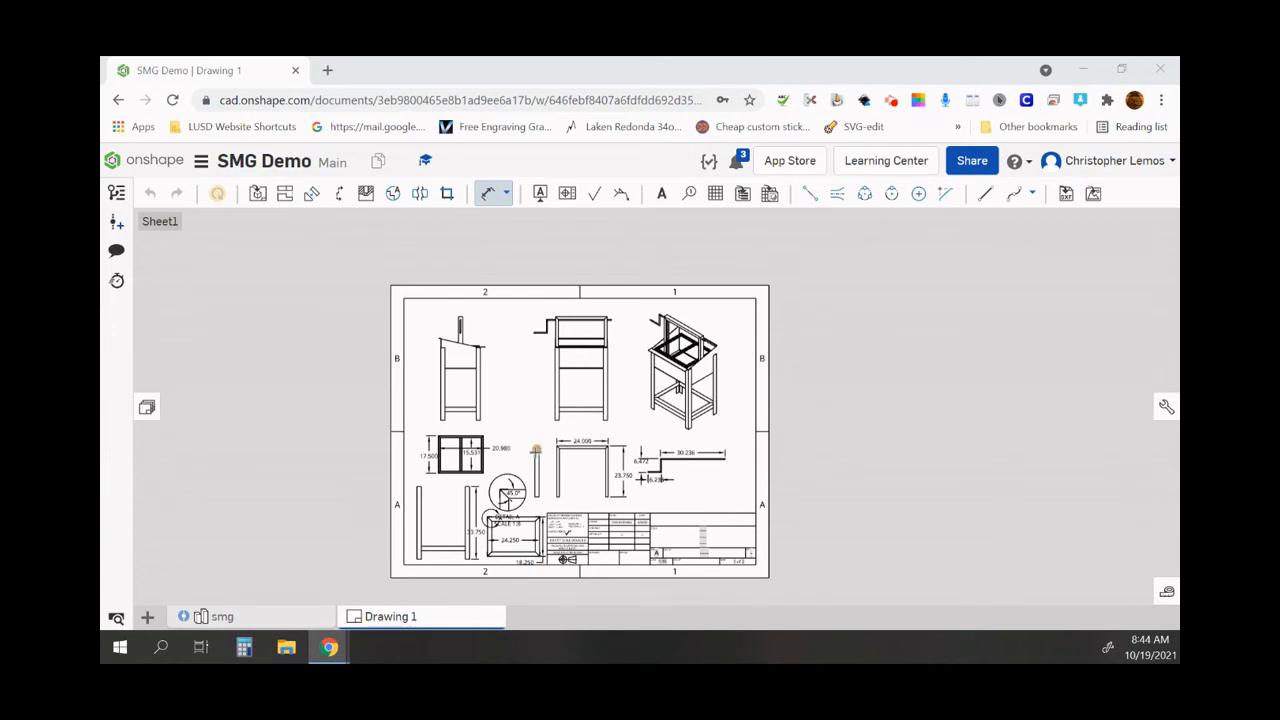
pyautogui.scroll(15, 536, 448)
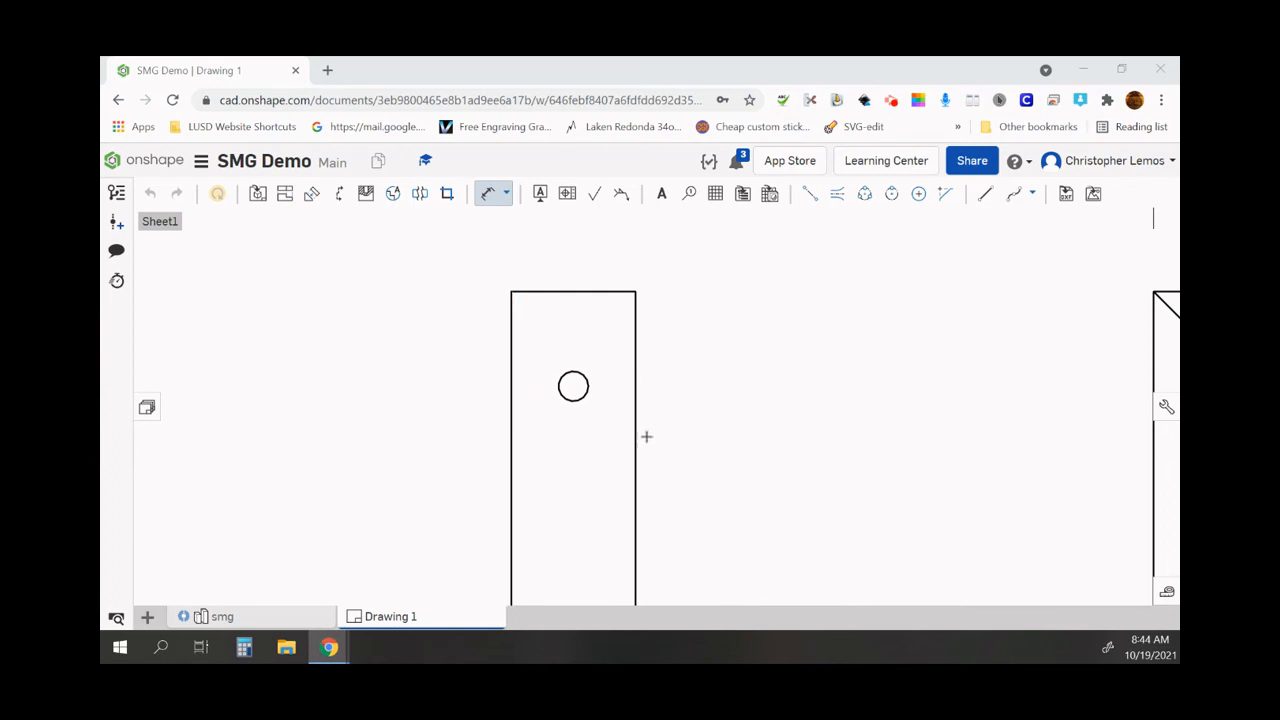
pyautogui.click(585, 393)
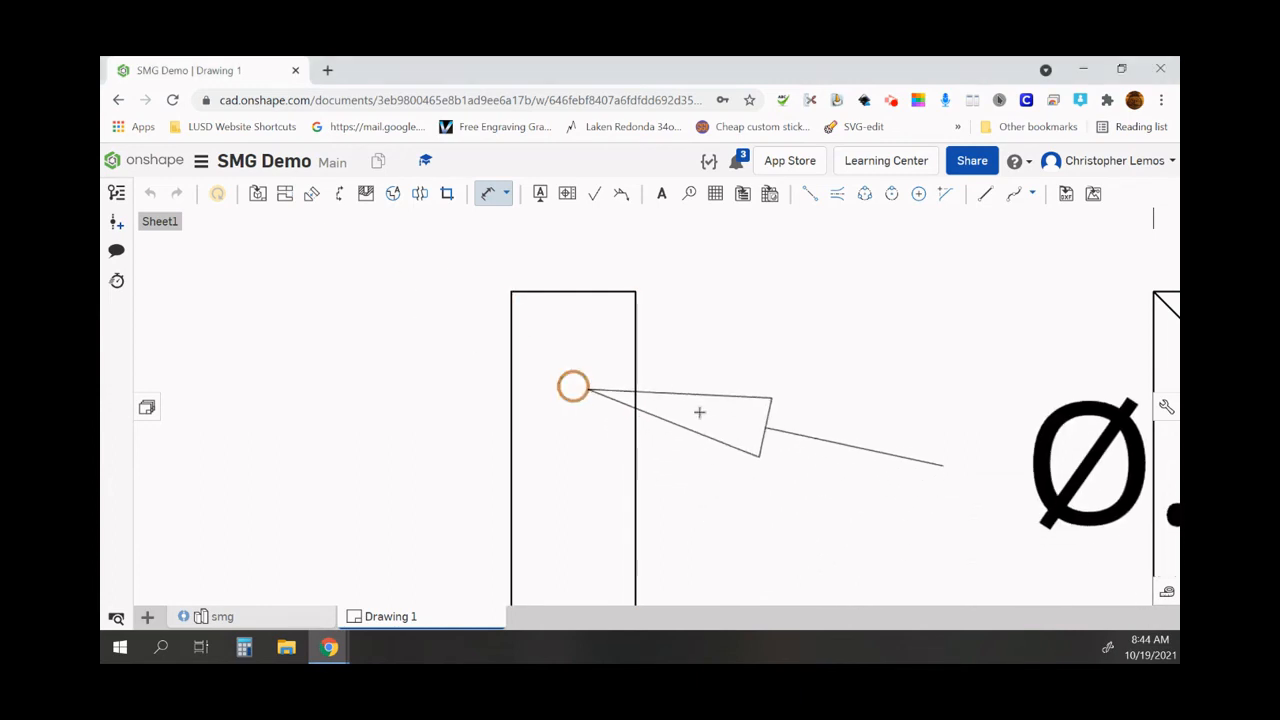
pyautogui.scroll(-3, 697, 411)
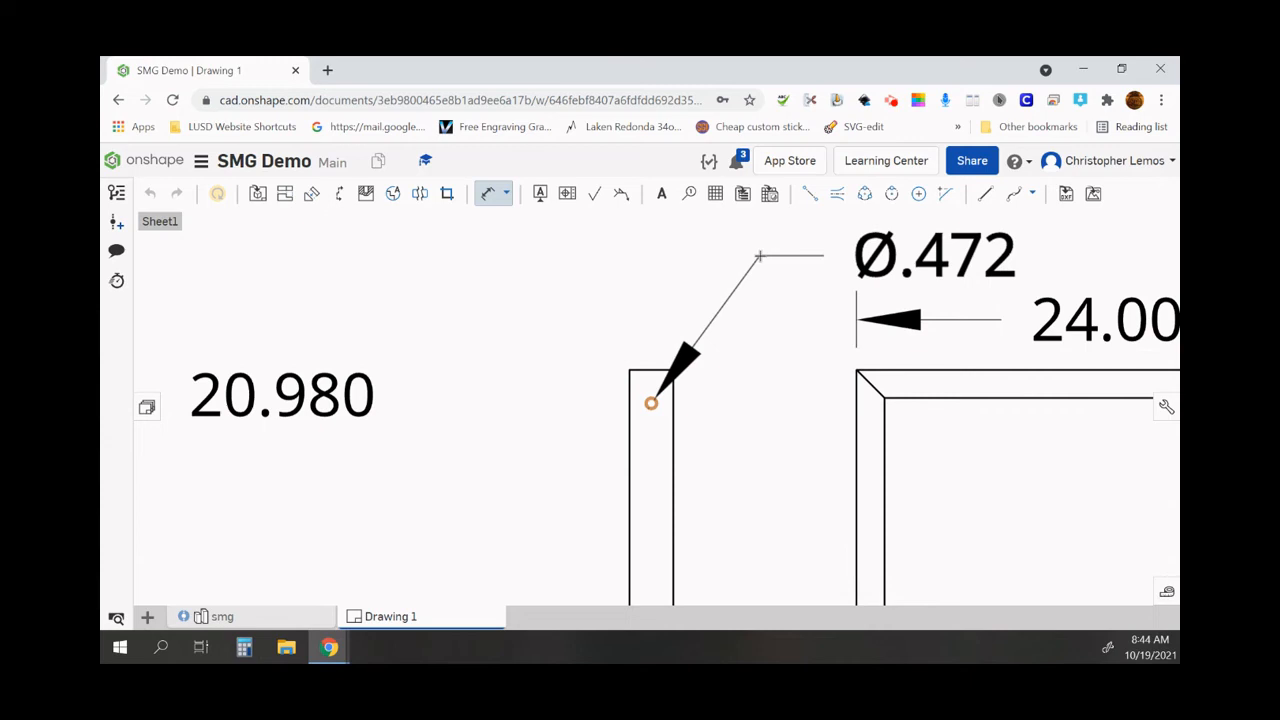
pyautogui.press('Escape')
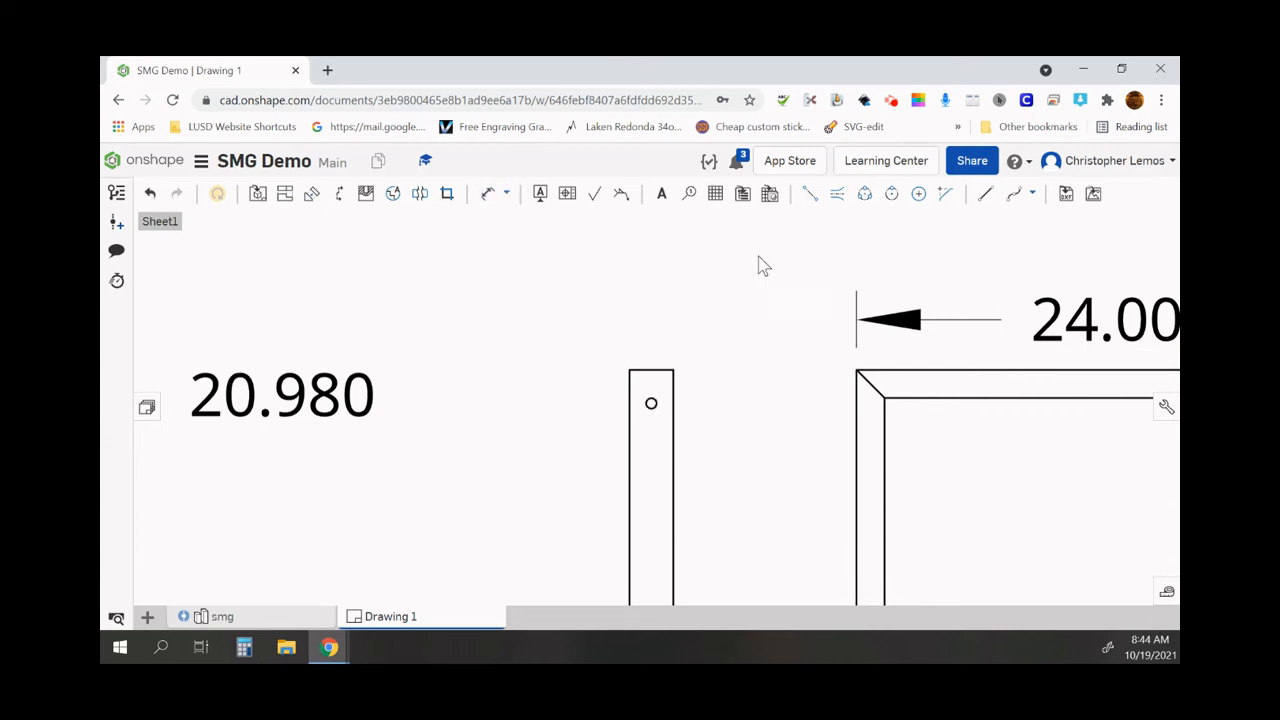
# Step: Create a 1:8 detail view centred on the narrow bar's hole and place it between the grill's two upper orthographic views
pyautogui.click(393, 196)
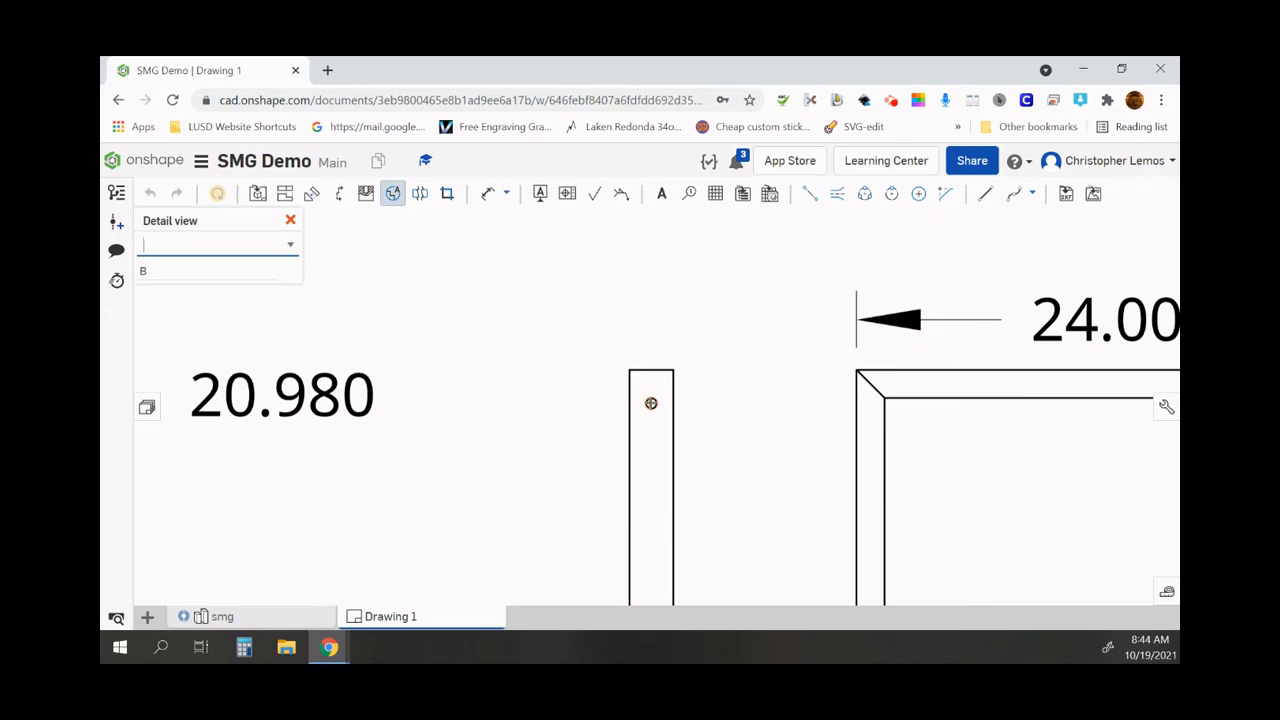
pyautogui.click(651, 403)
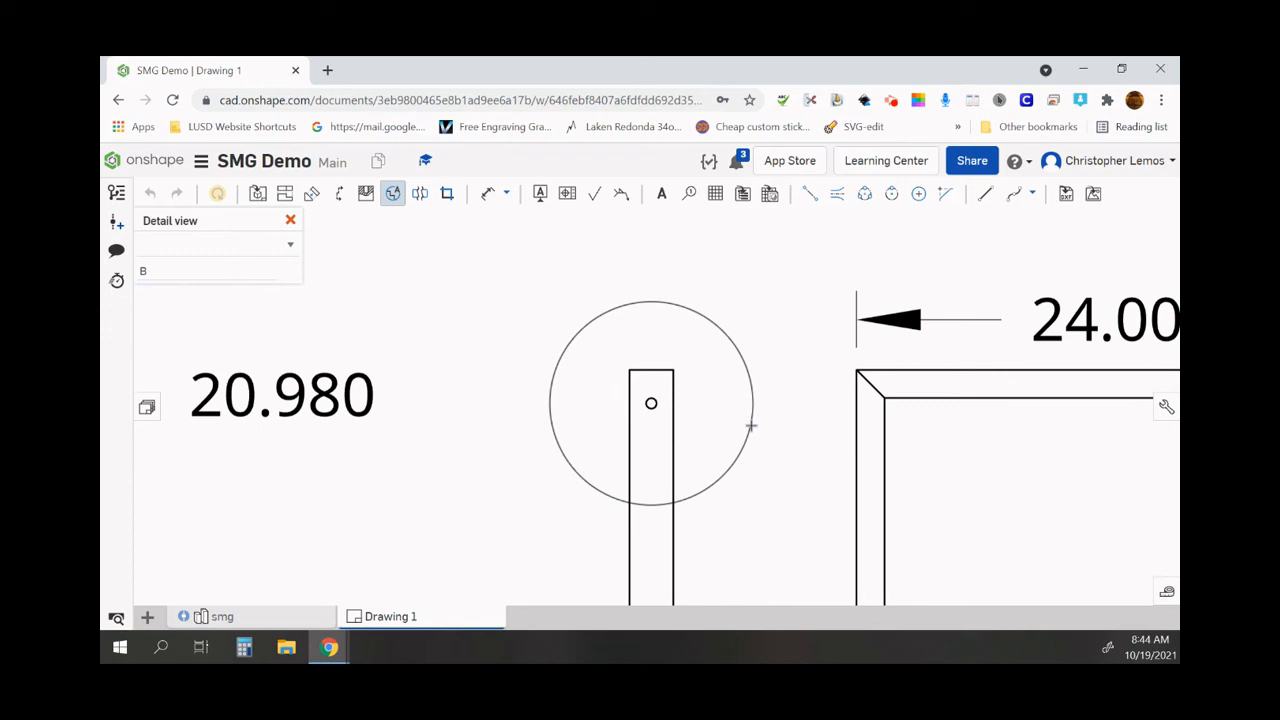
pyautogui.click(750, 426)
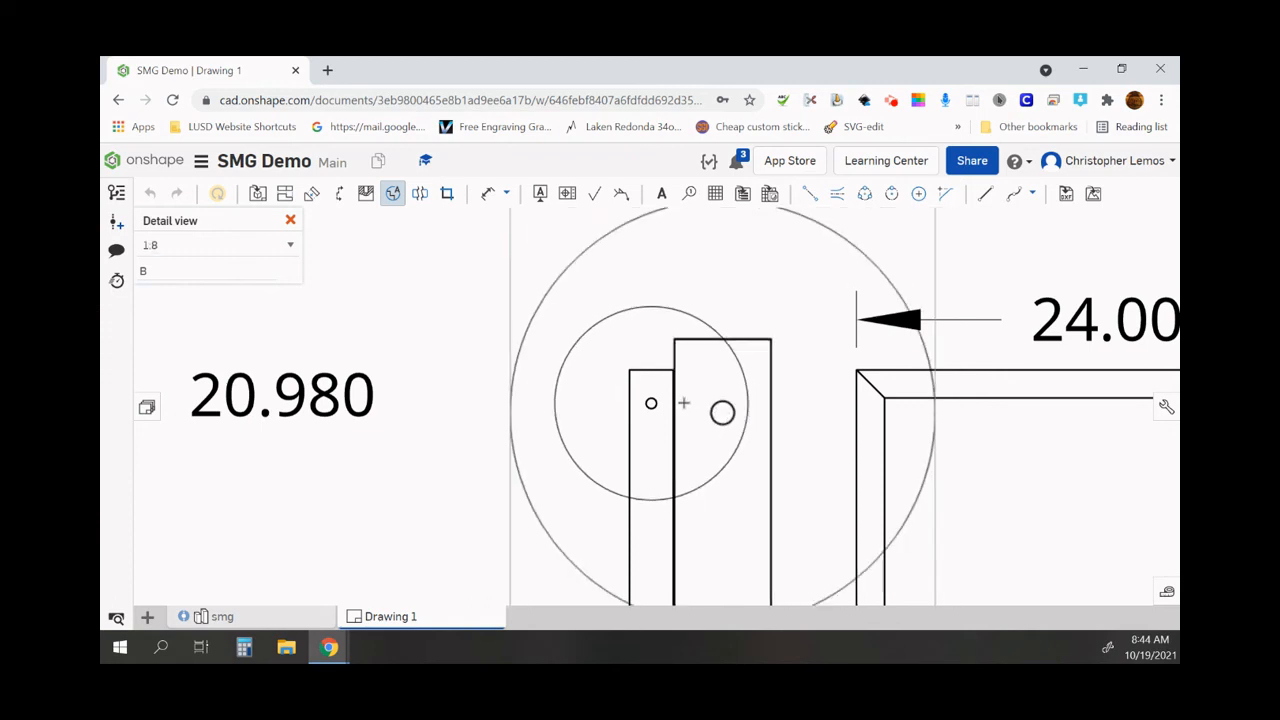
pyautogui.scroll(-5, 684, 403)
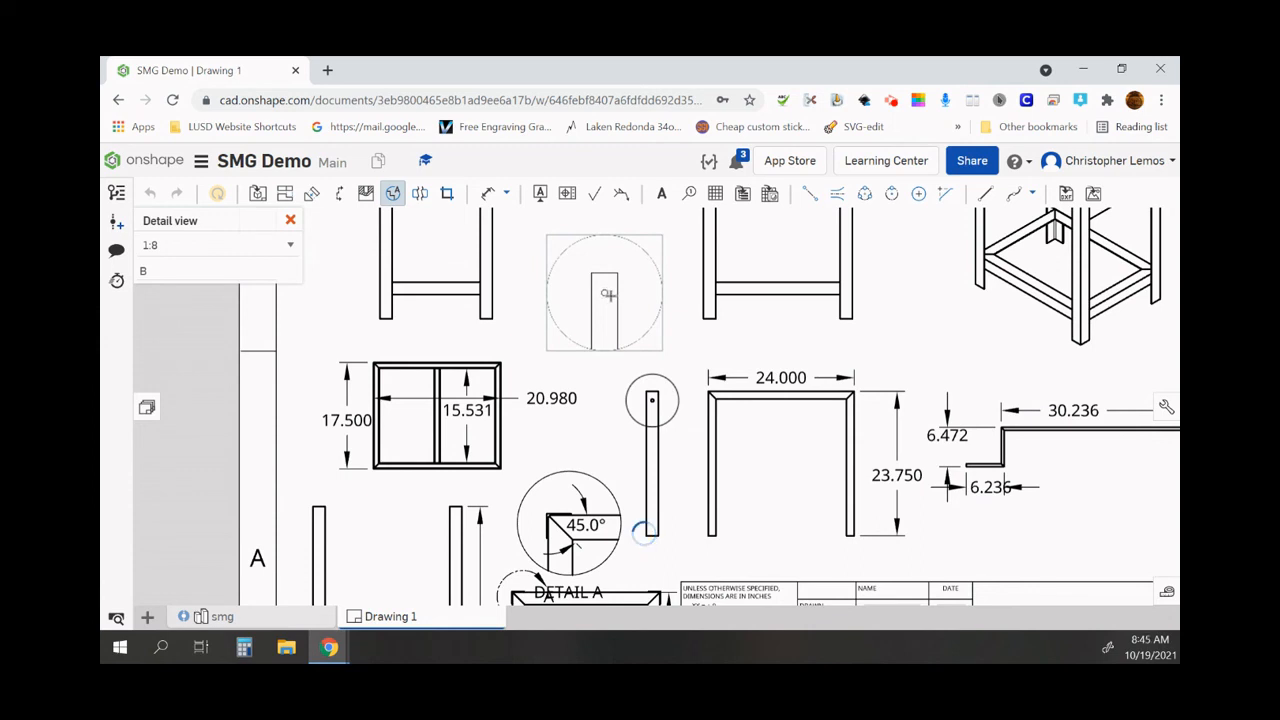
pyautogui.click(607, 294)
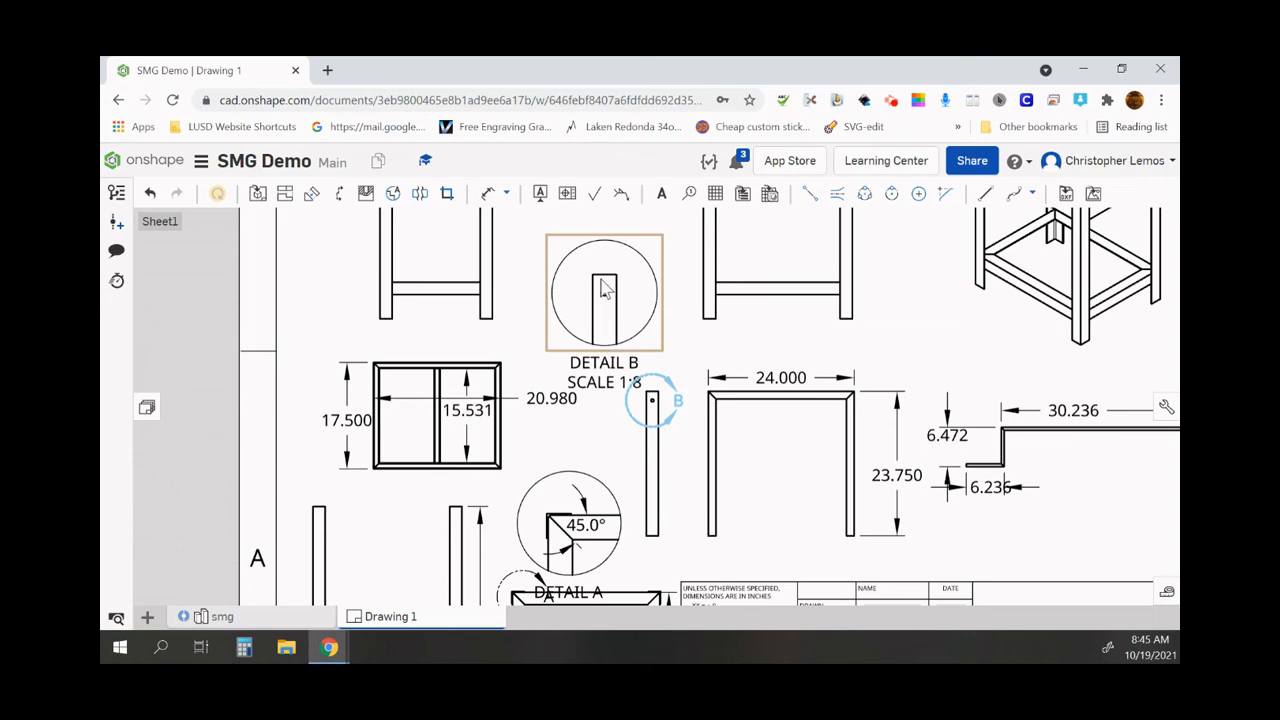
# Step: Dimension the hole's diameter in the bar's detail view, placing the value to the right of the bar
pyautogui.click(487, 193)
pyautogui.scroll(5, 617, 280)
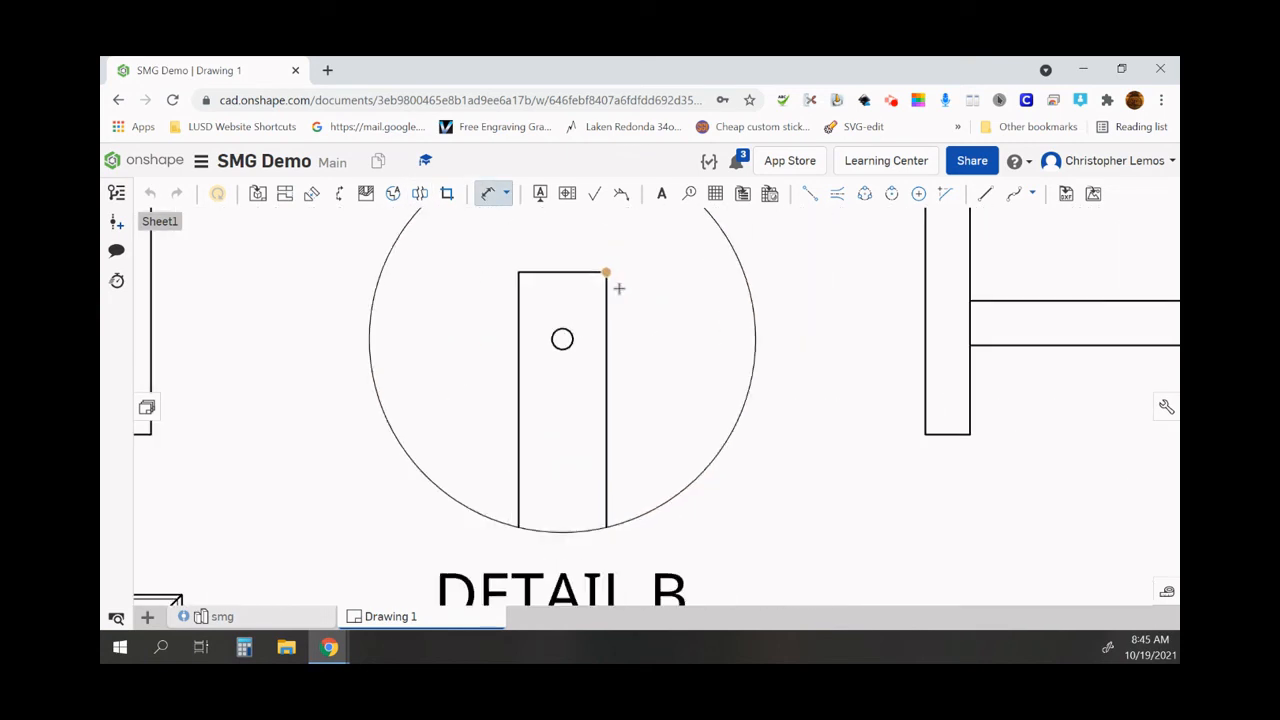
pyautogui.scroll(2, 618, 289)
pyautogui.click(557, 357)
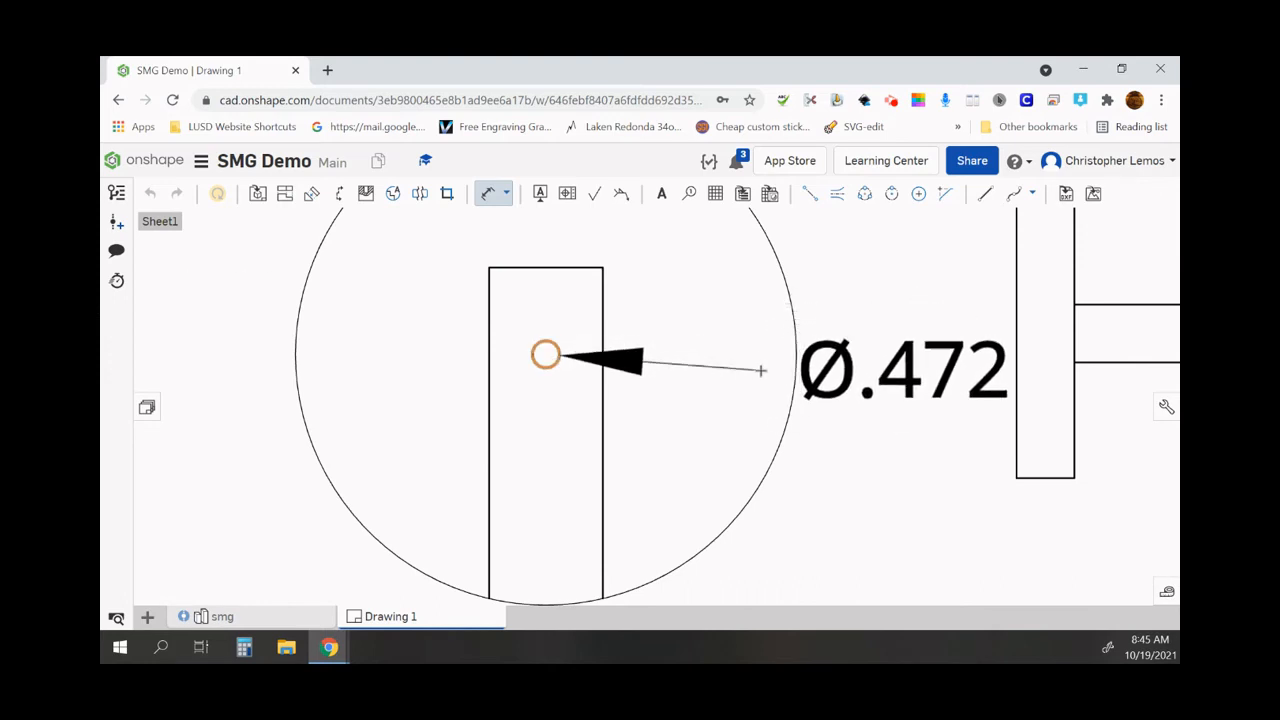
pyautogui.click(755, 368)
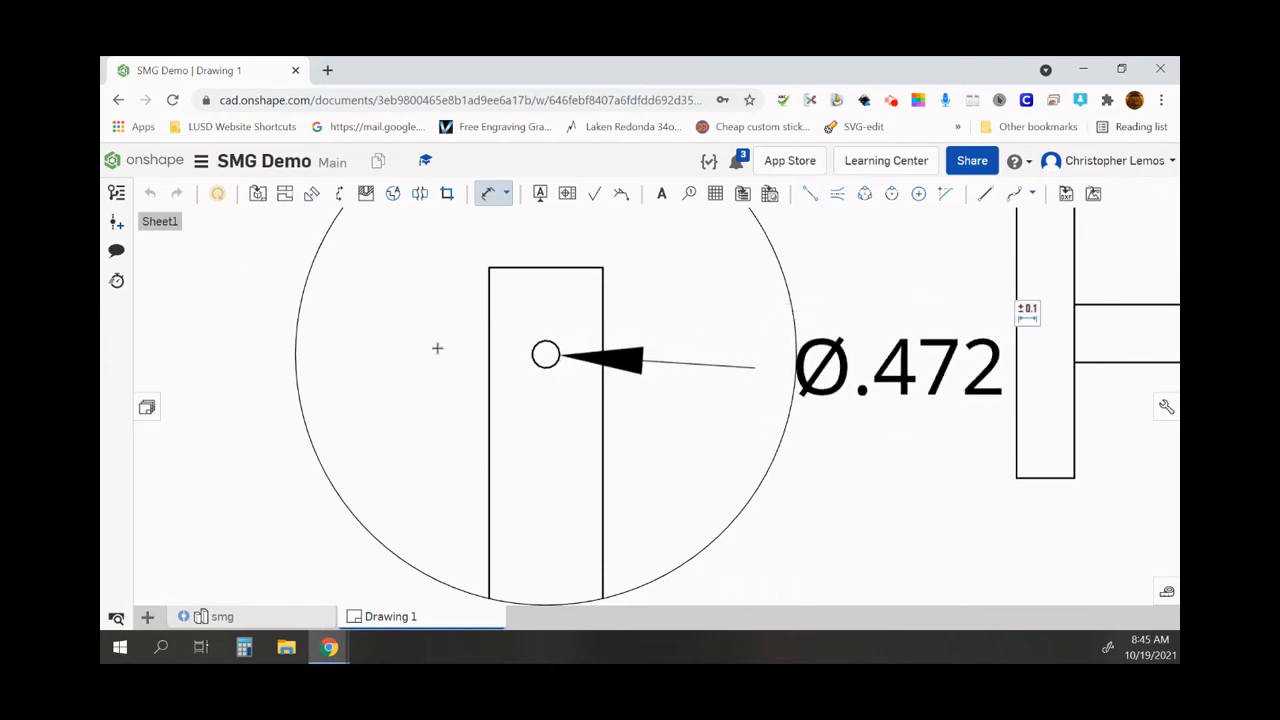
# Step: Dimension the vertical distance from the hole's centre to the bar's top edge in the detail view, placing the value to the left
pyautogui.click(545, 355)
pyautogui.click(546, 268)
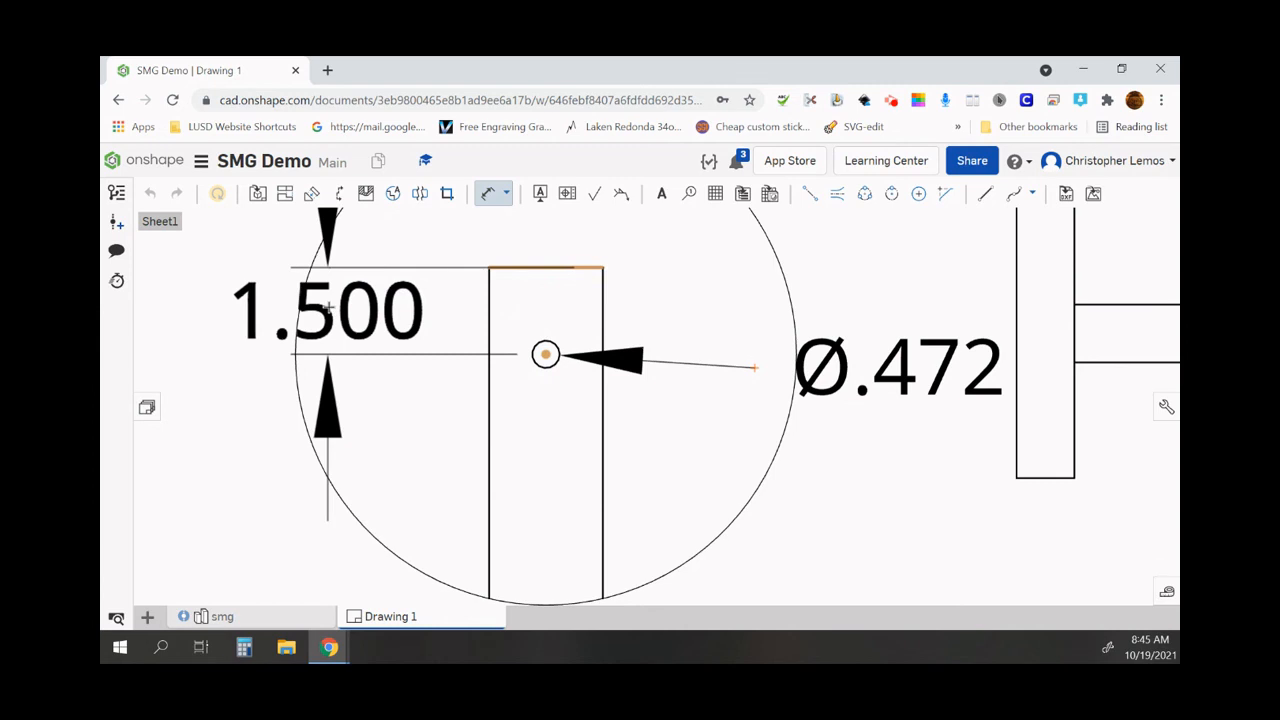
pyautogui.click(329, 309)
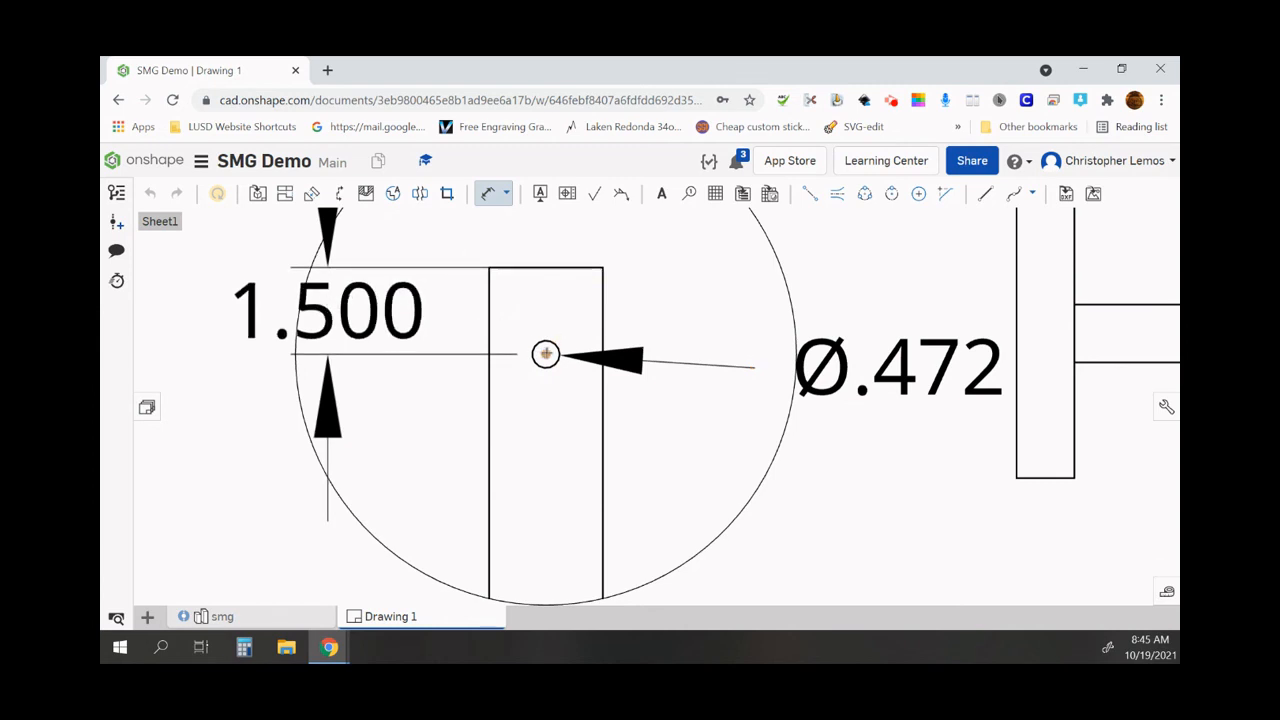
# Step: Dimension the horizontal distance from the hole's centre to the bar's right edge in the detail view, placing the value above the diameter
pyautogui.click(545, 353)
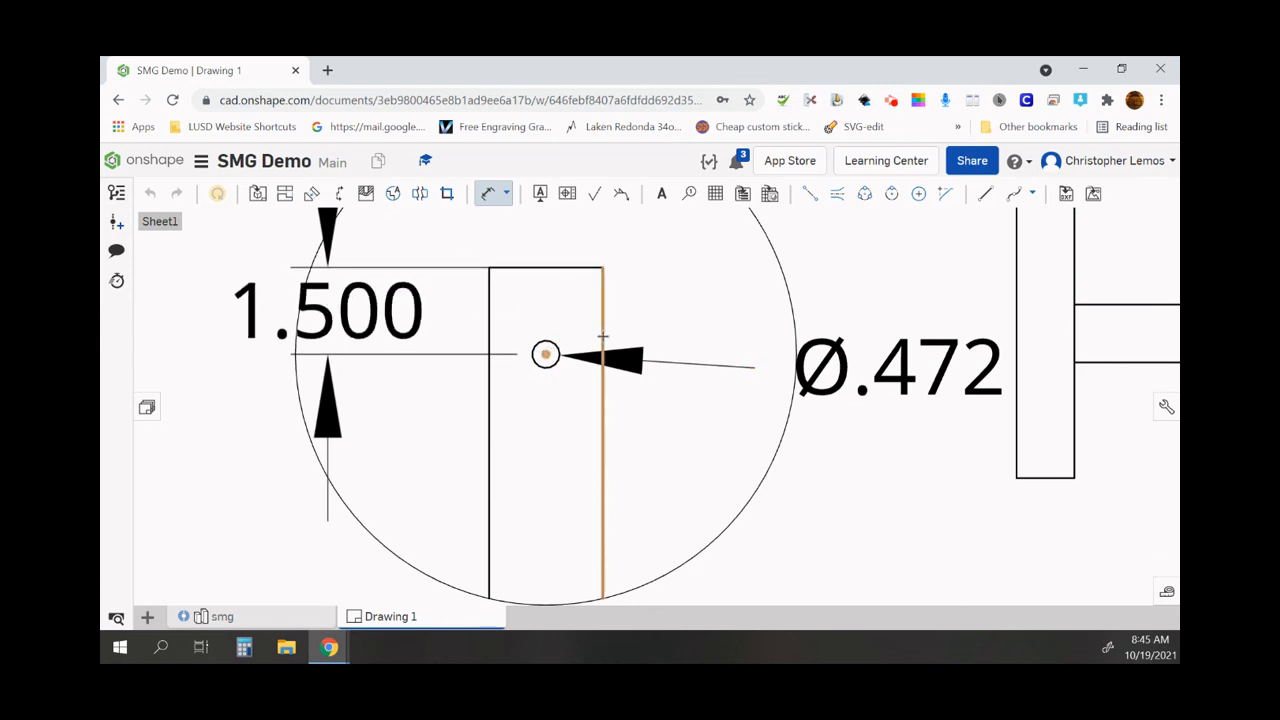
pyautogui.click(603, 340)
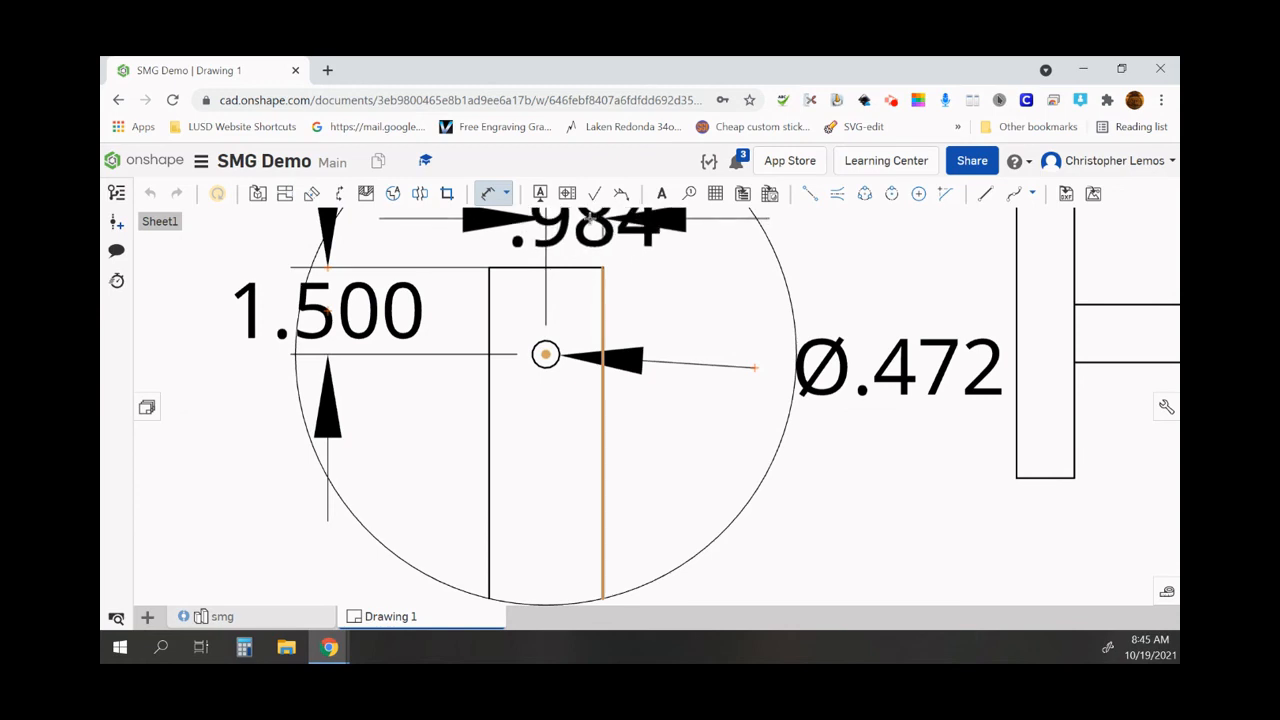
pyautogui.click(699, 237)
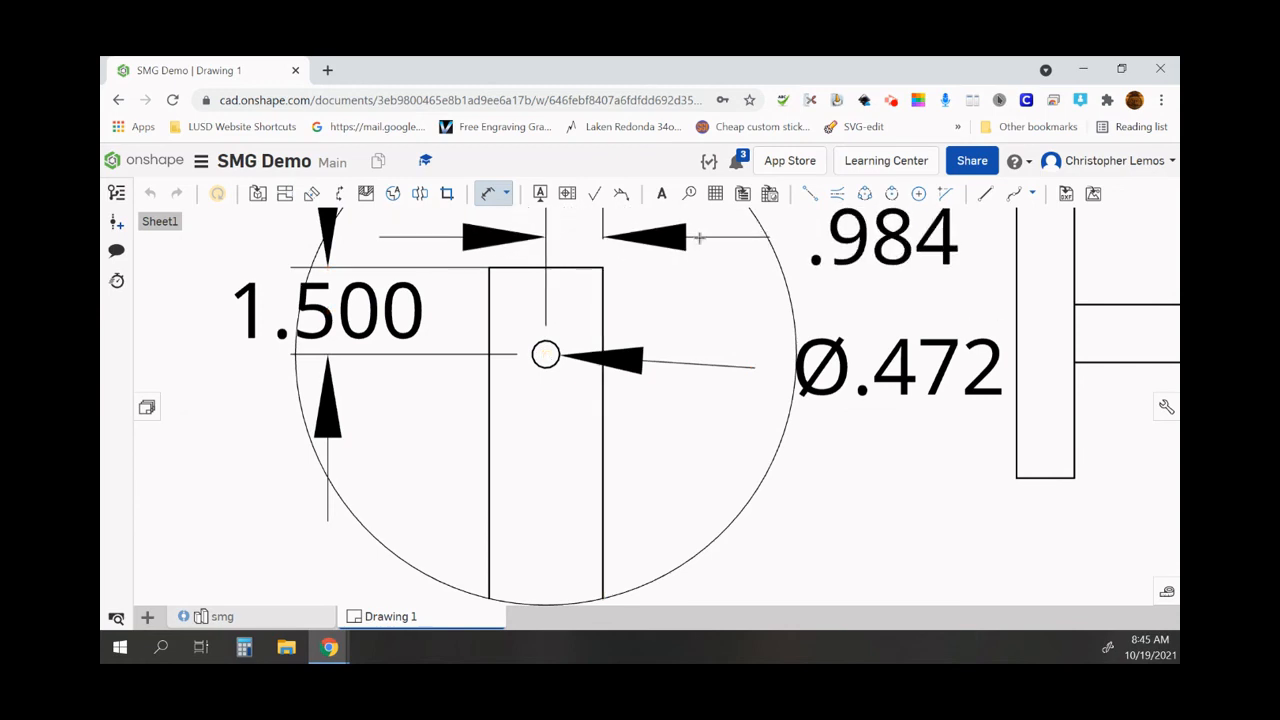
pyautogui.scroll(-5, 670, 498)
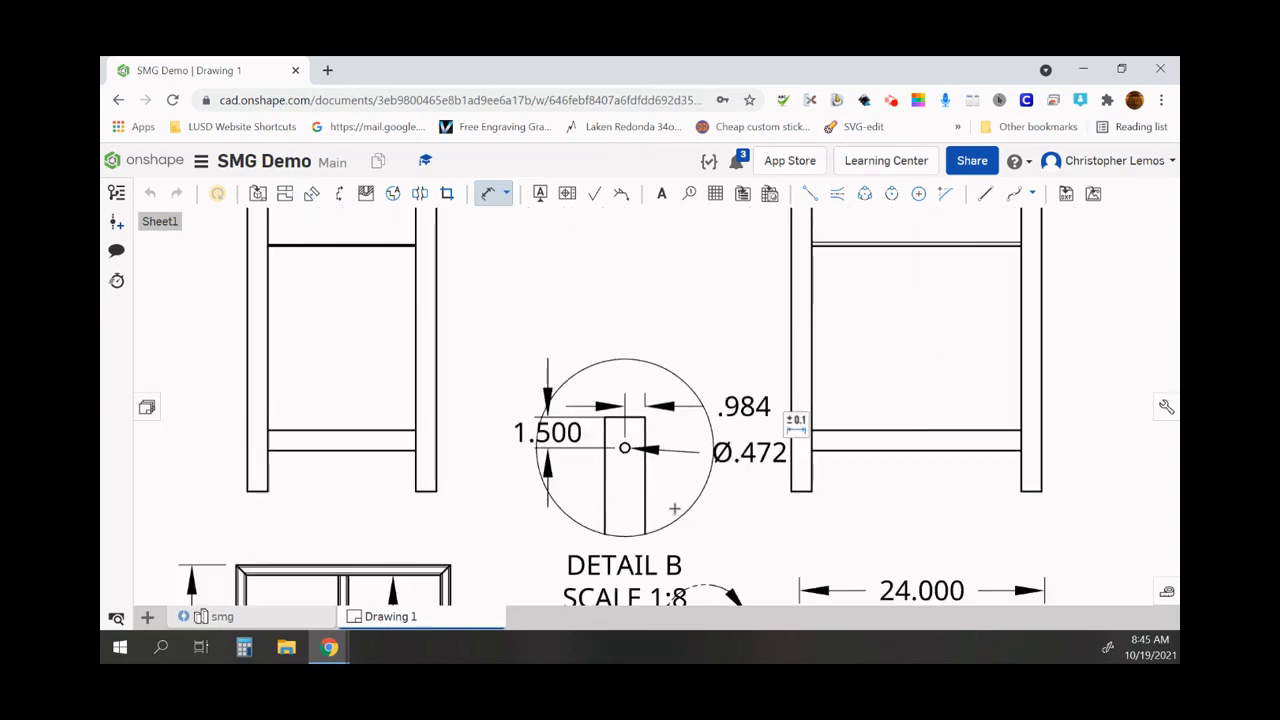
pyautogui.scroll(-2, 673, 511)
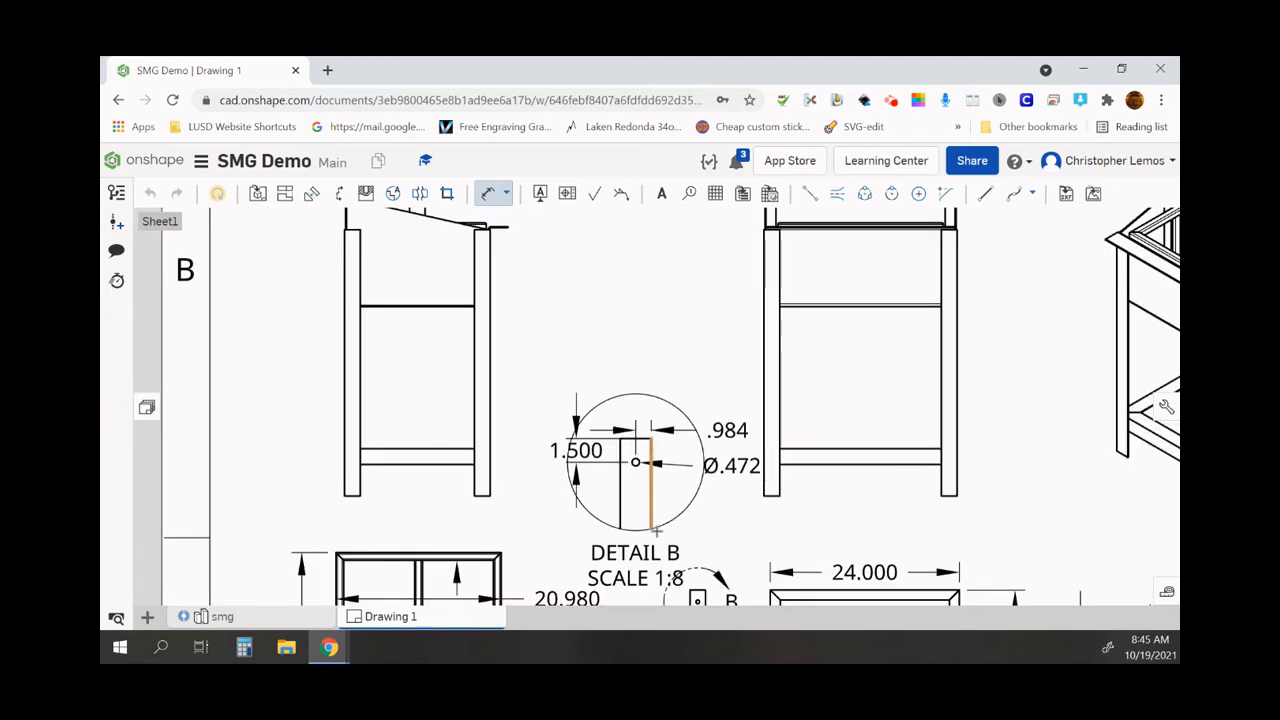
pyautogui.press('Escape')
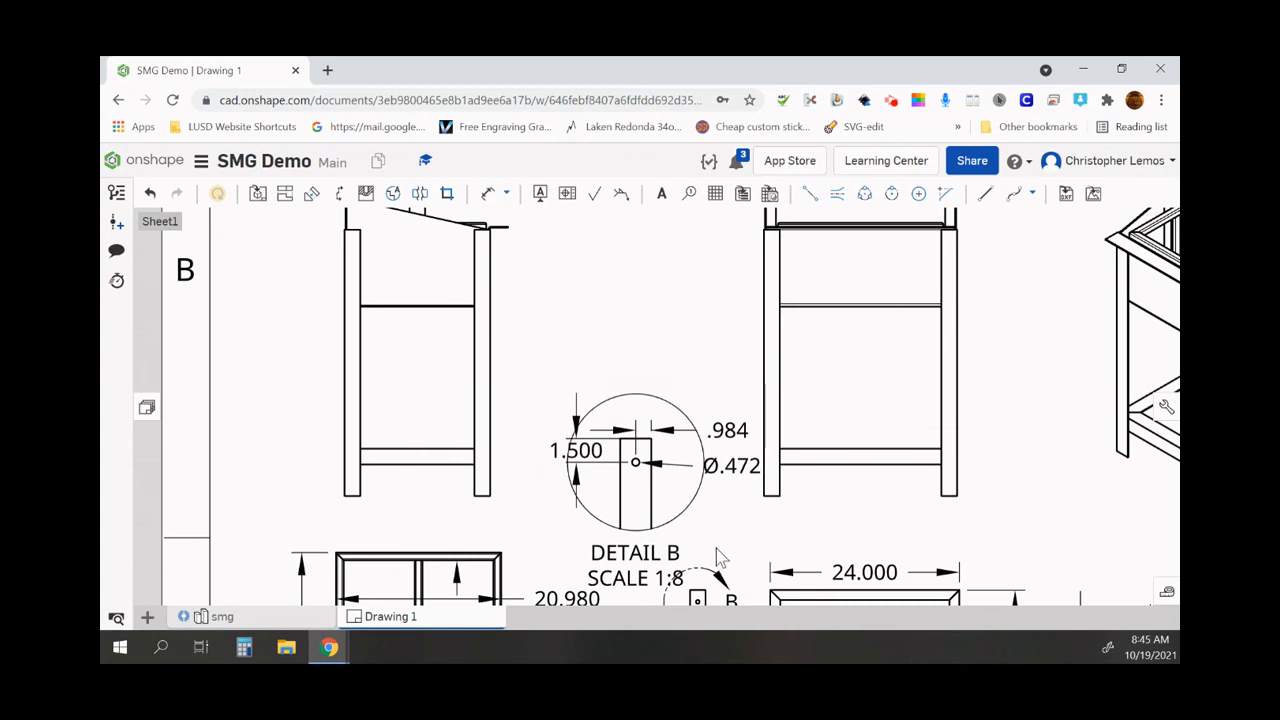
# Step: Replace the title block's second title line placeholder with "SM Grill"
pyautogui.scroll(-3, 903, 523)
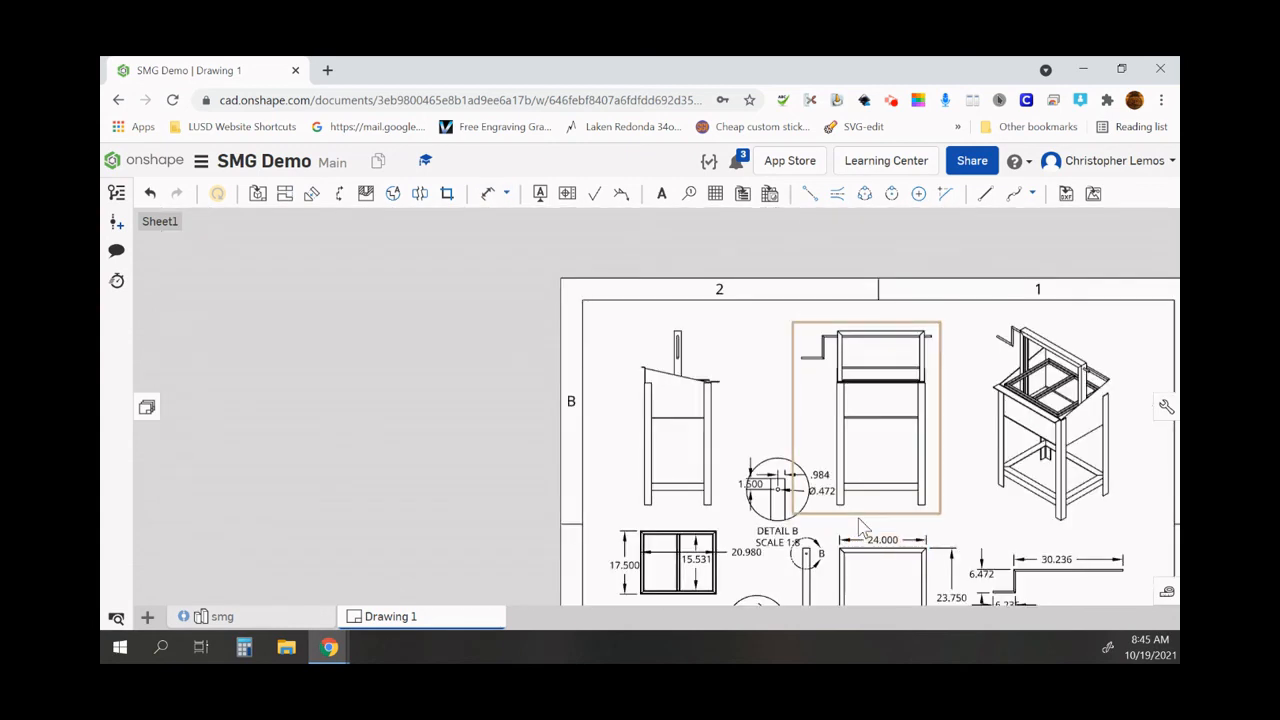
pyautogui.scroll(-3, 865, 526)
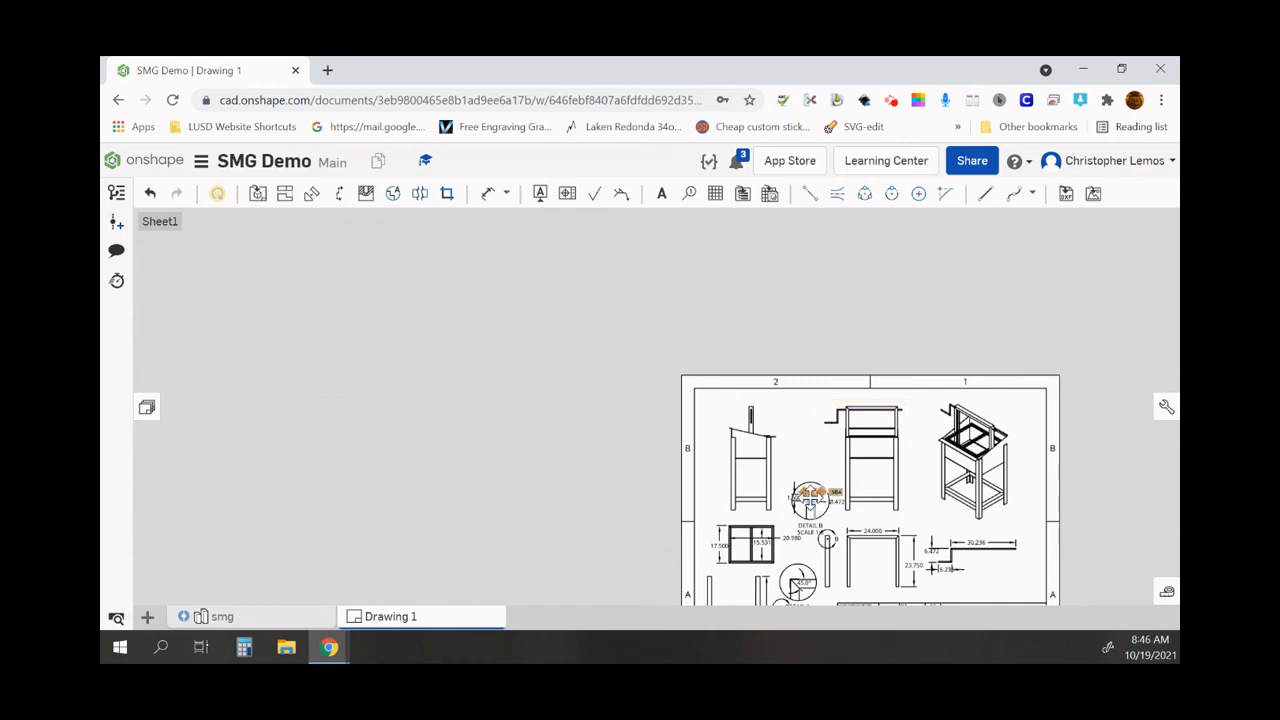
pyautogui.scroll(-5, 810, 500)
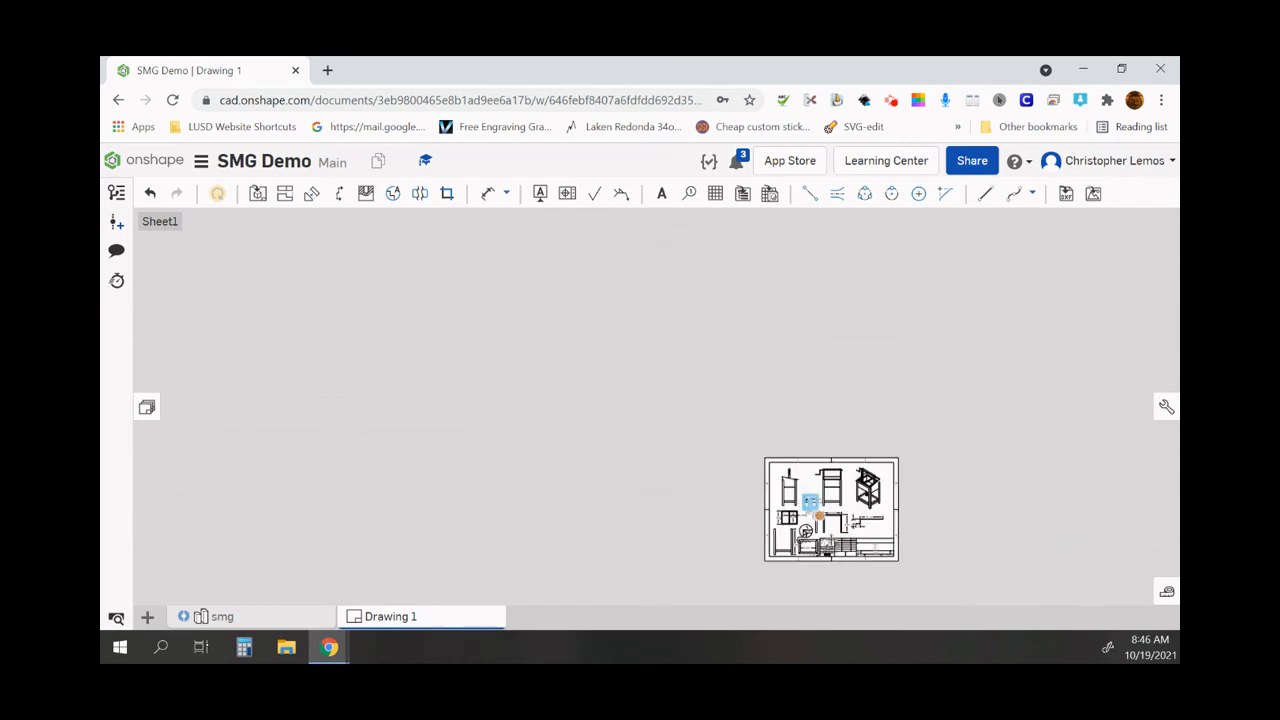
pyautogui.scroll(5, 835, 551)
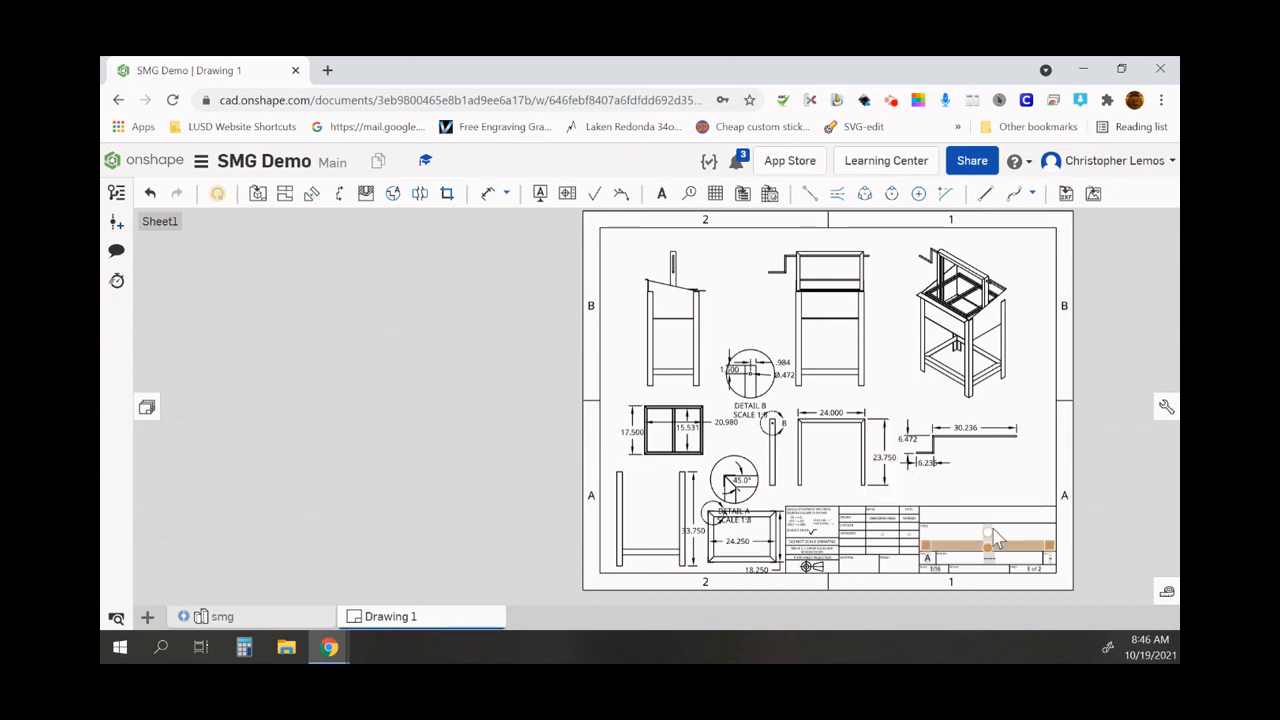
pyautogui.scroll(1, 991, 535)
pyautogui.scroll(2, 993, 537)
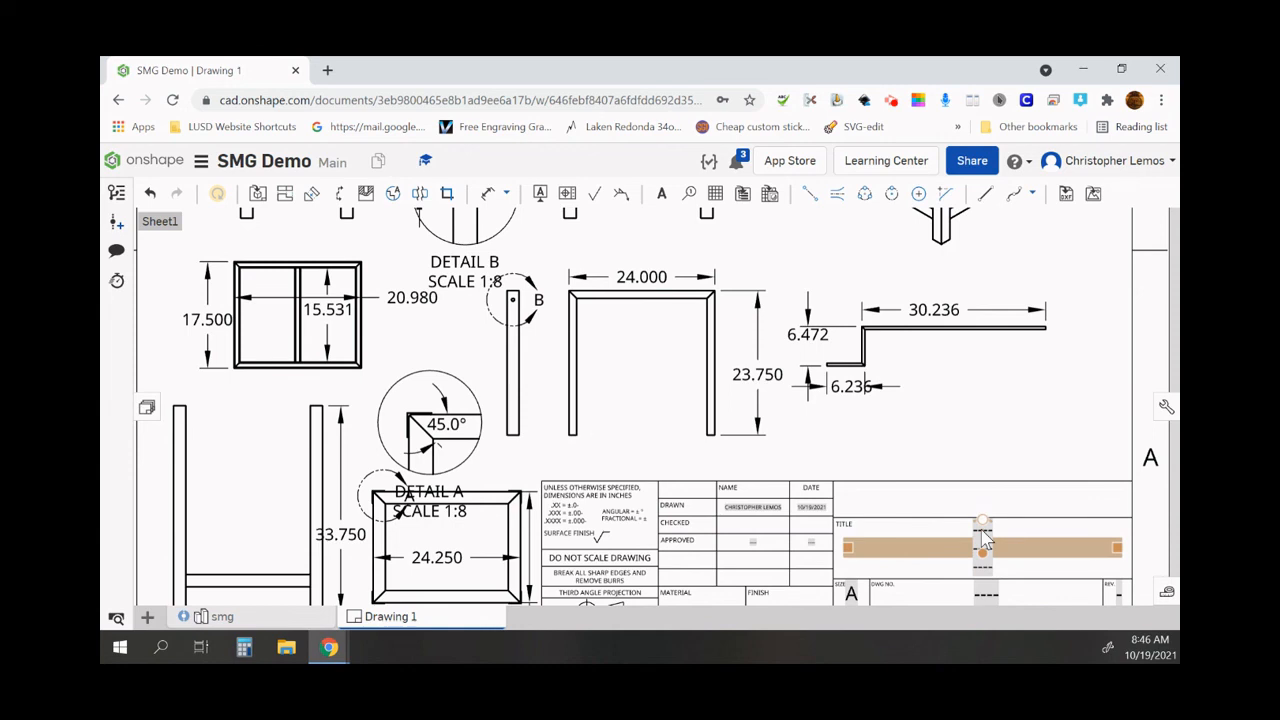
pyautogui.doubleClick(985, 540)
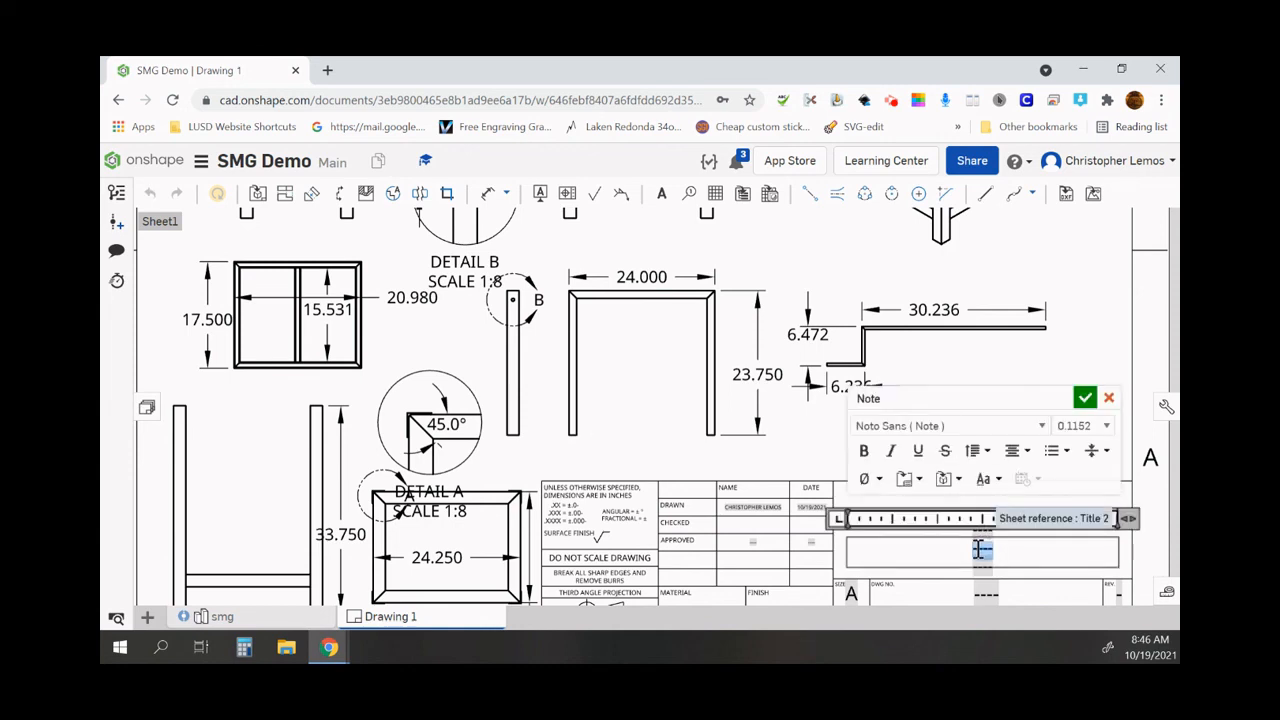
pyautogui.doubleClick(978, 548)
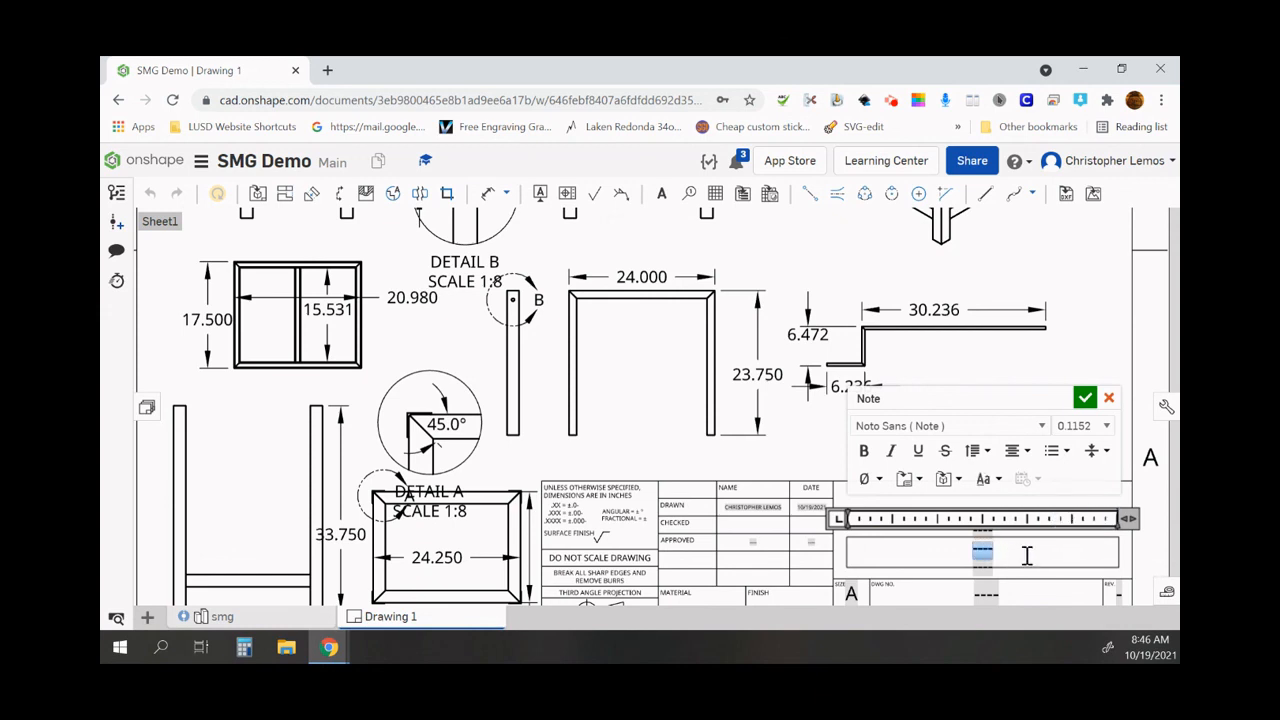
pyautogui.write('SM')
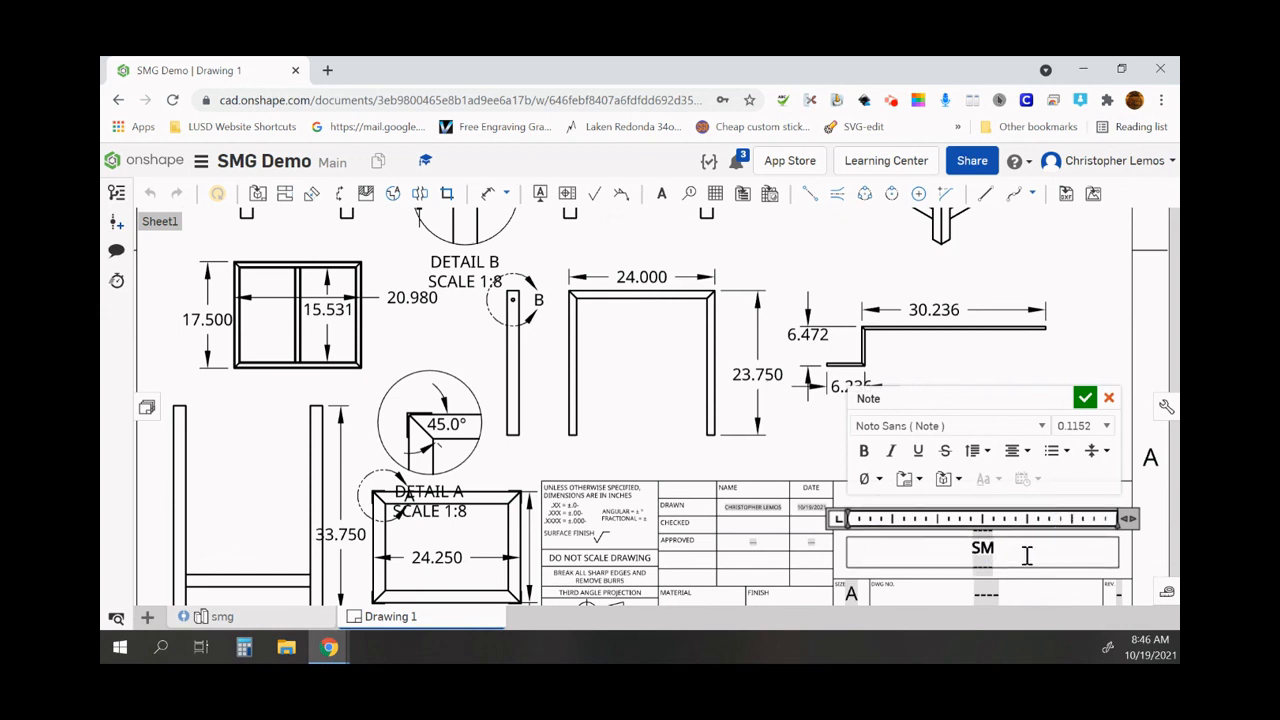
pyautogui.write(' Grill')
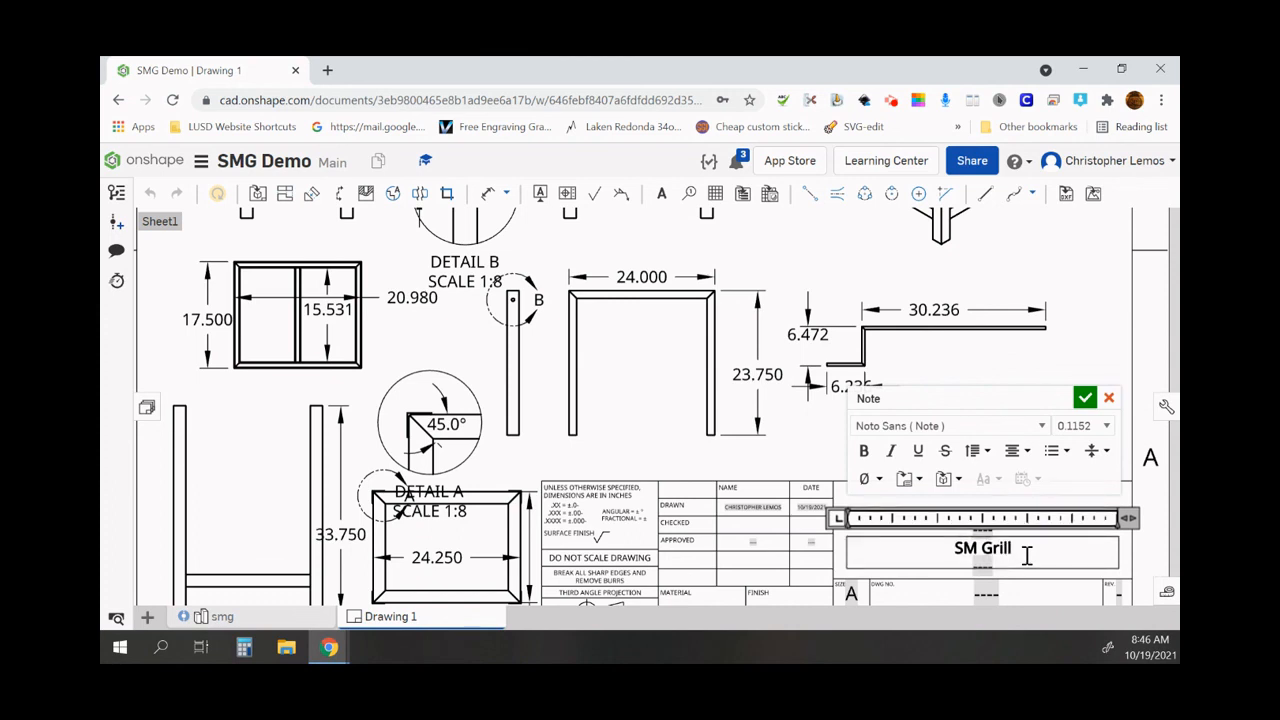
pyautogui.click(1090, 420)
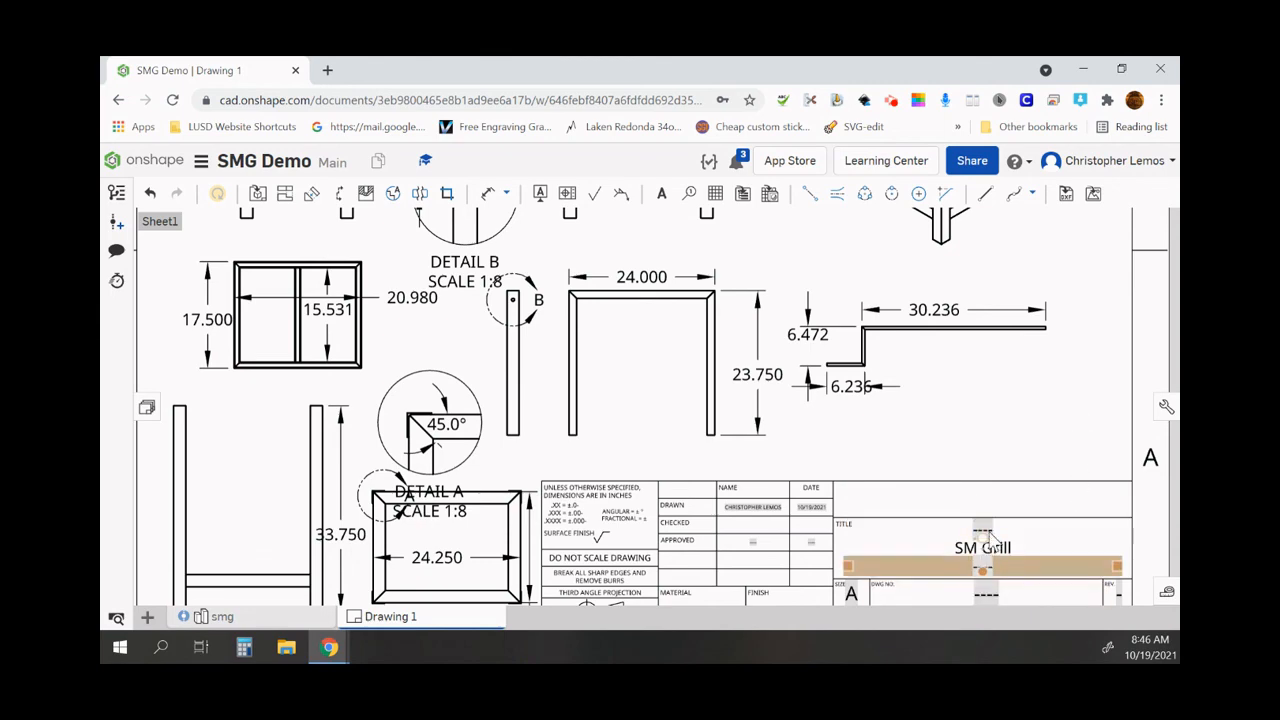
pyautogui.scroll(-4, 998, 585)
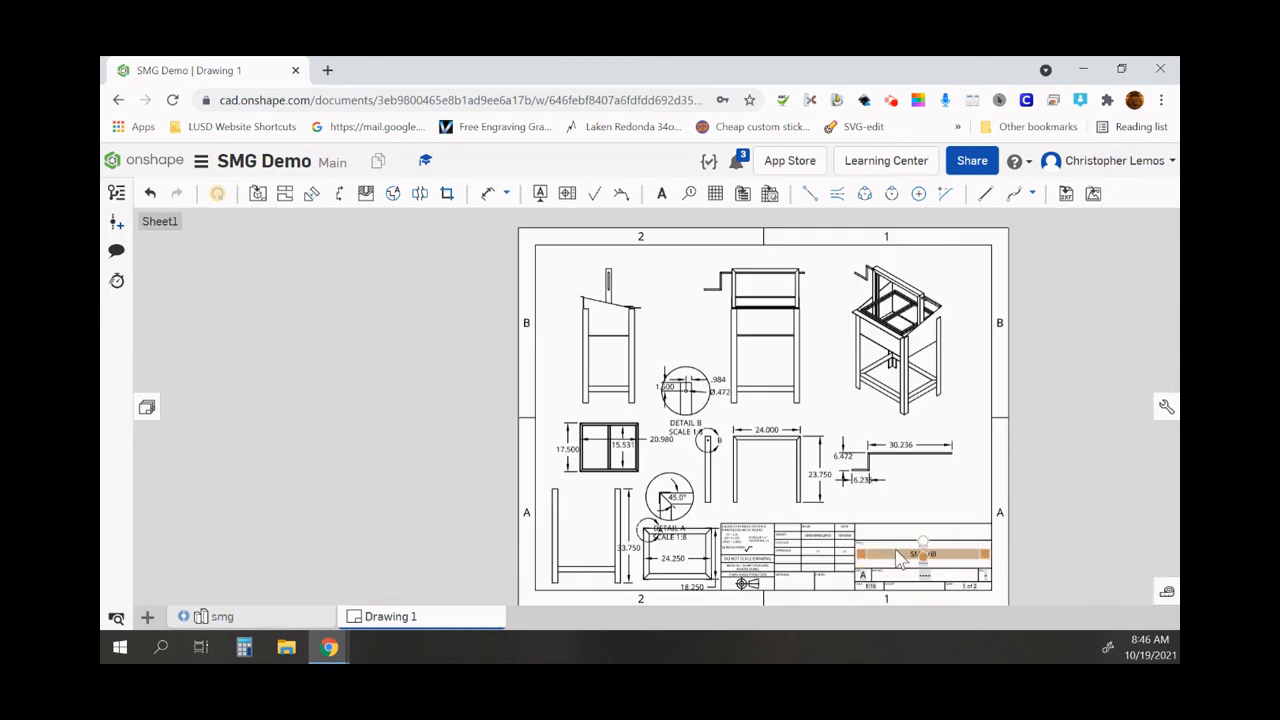
pyautogui.scroll(5, 848, 552)
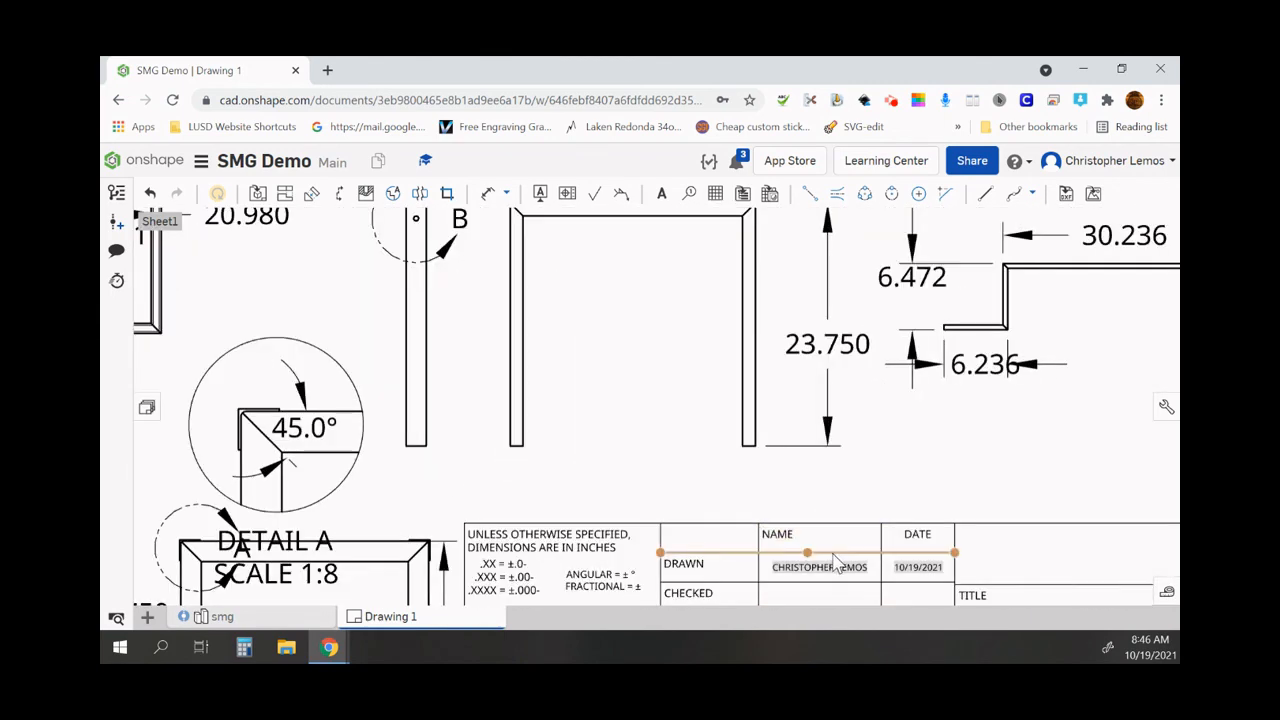
pyautogui.scroll(-2, 845, 565)
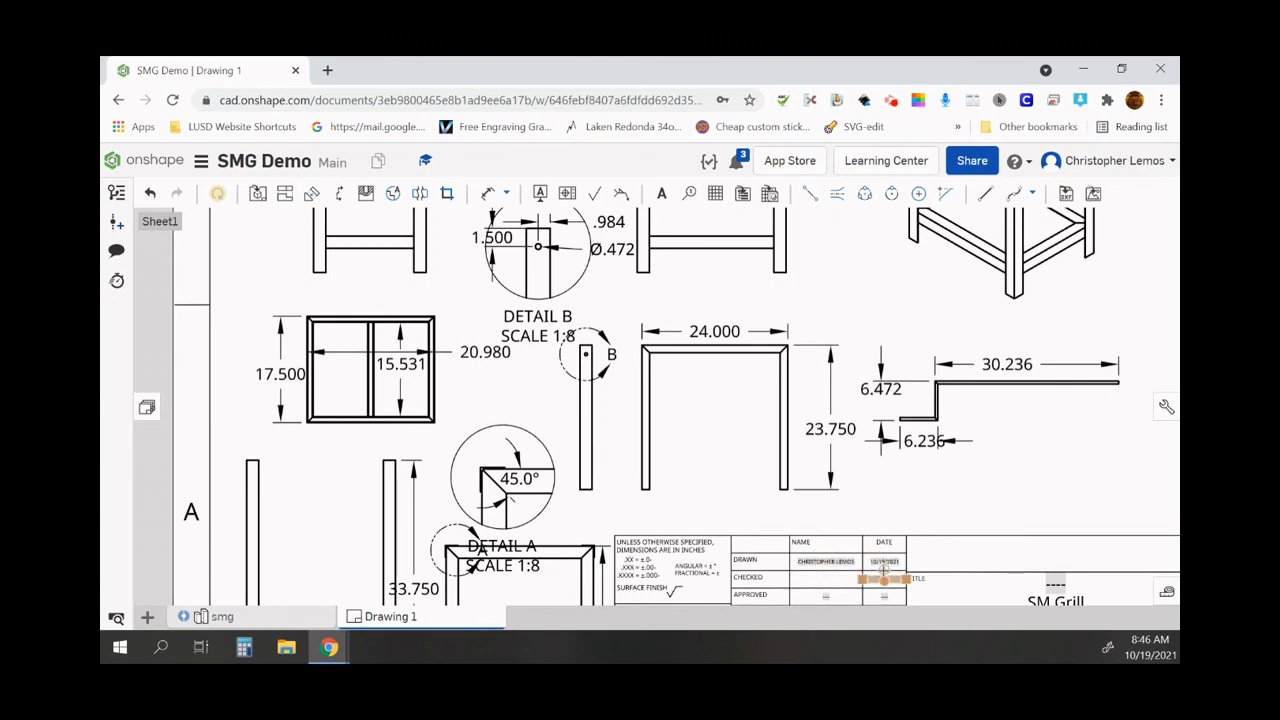
pyautogui.scroll(-3, 886, 571)
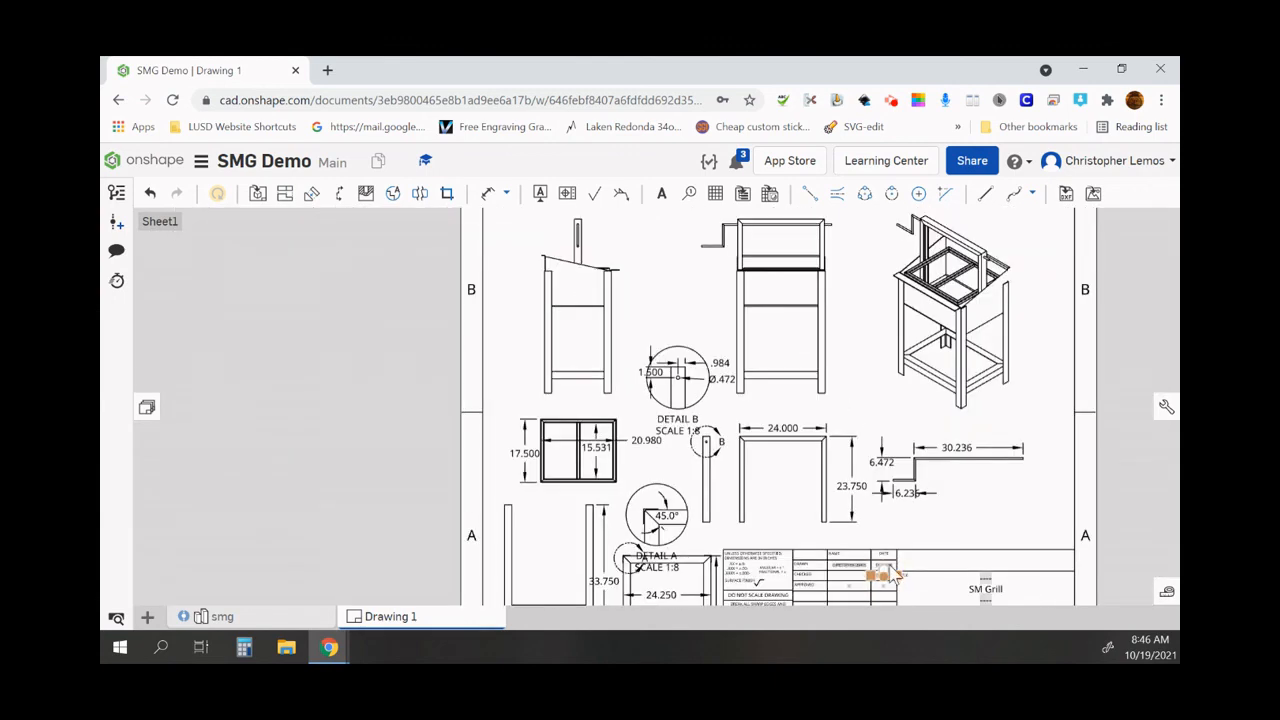
pyautogui.scroll(-1, 894, 582)
pyautogui.scroll(-2, 895, 588)
pyautogui.scroll(3, 890, 590)
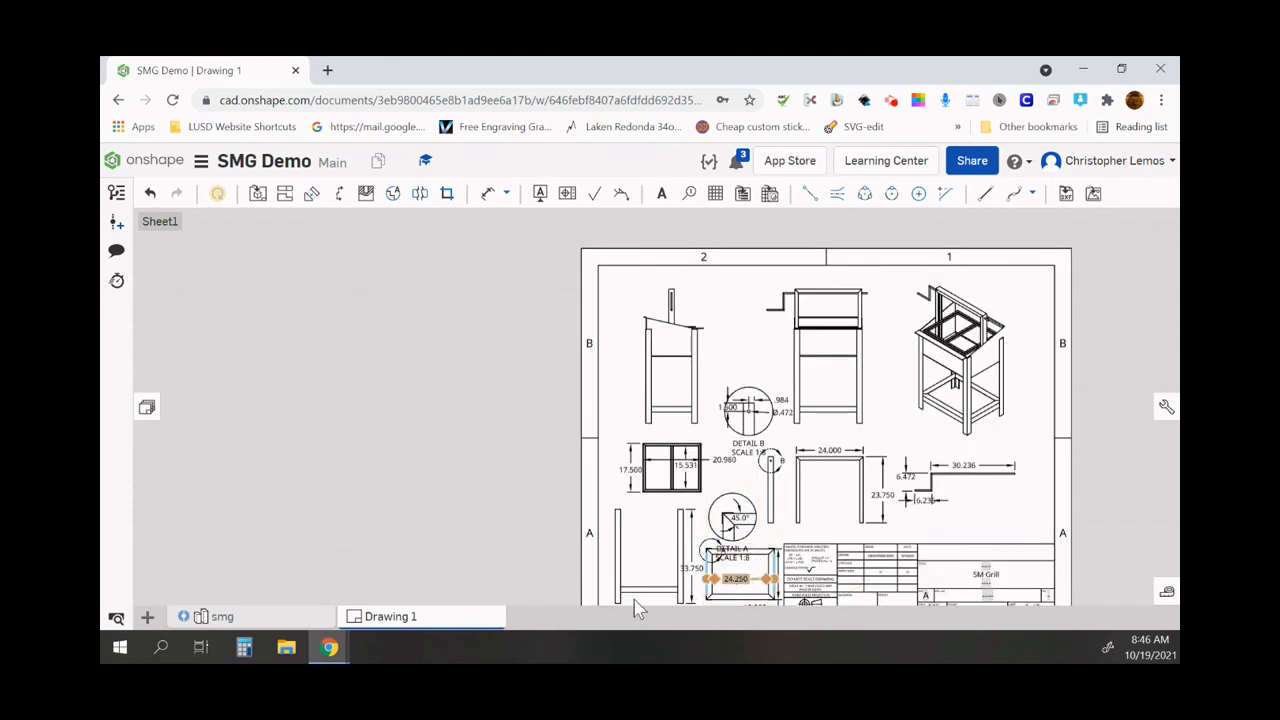
# Step: Open the export settings for Drawing 1 and set the export file name to "SM Grill Draft 1"
pyautogui.moveTo(391, 630)
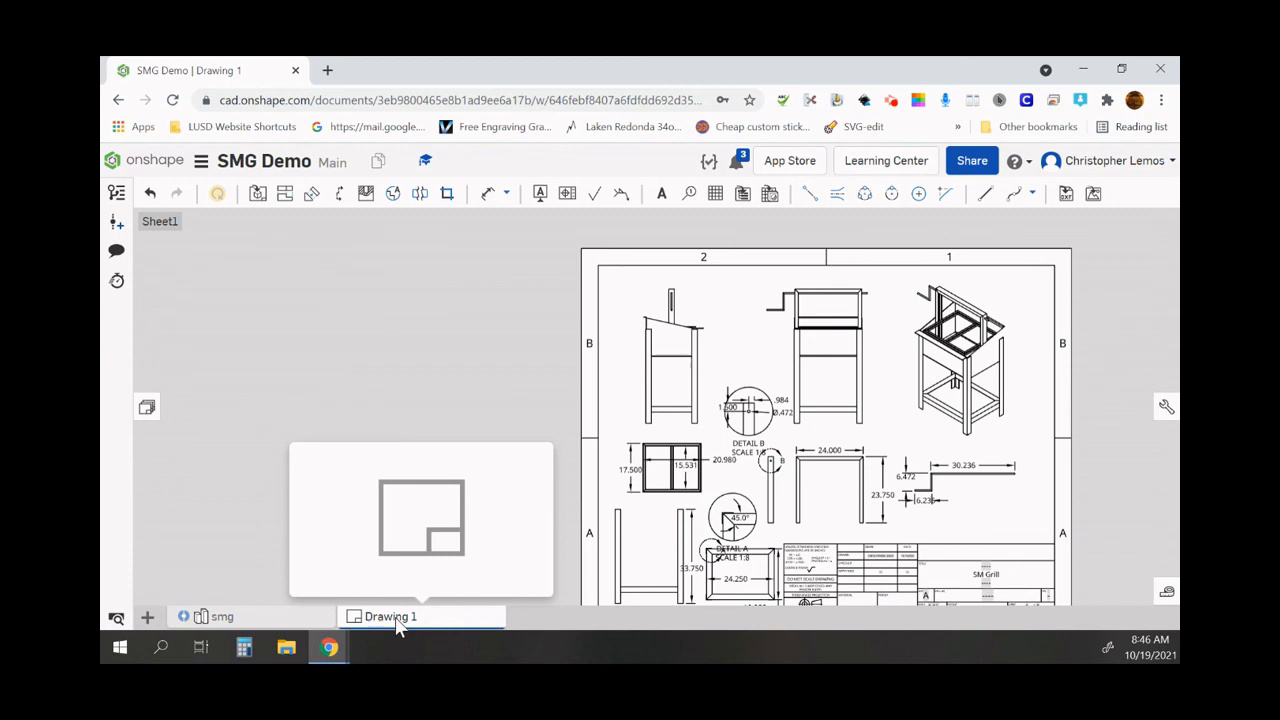
pyautogui.rightClick(398, 624)
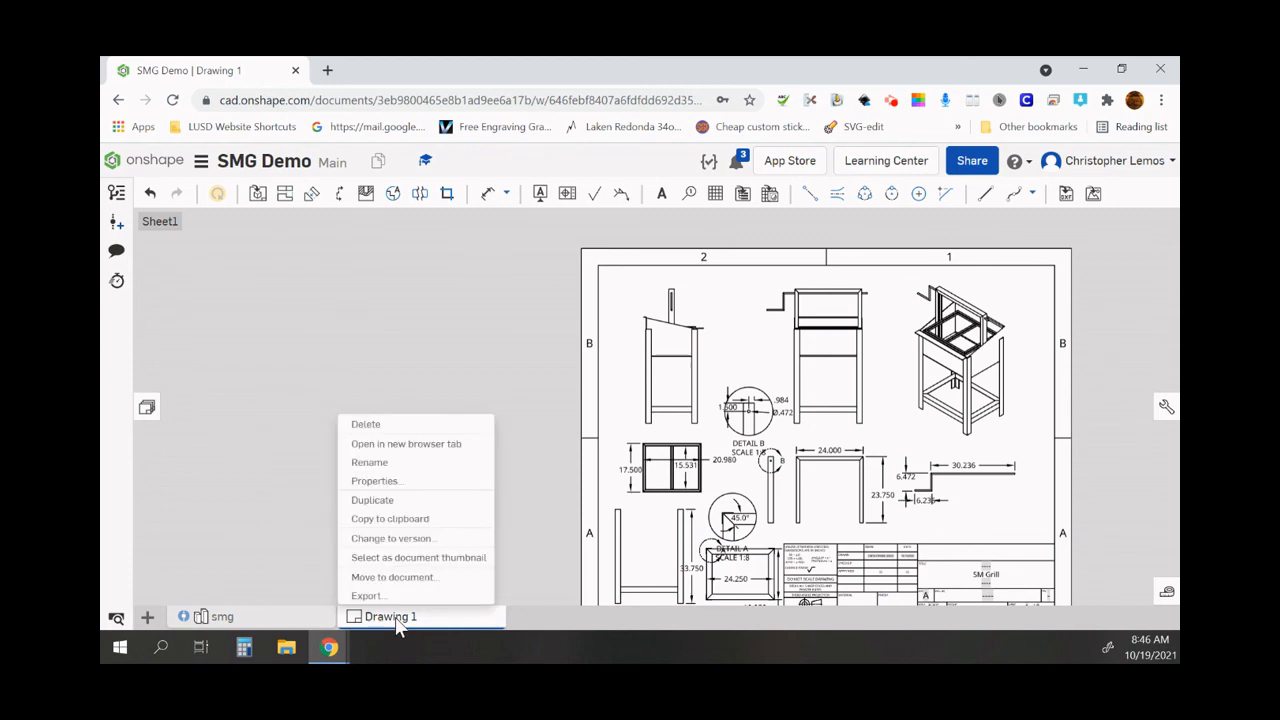
pyautogui.click(352, 596)
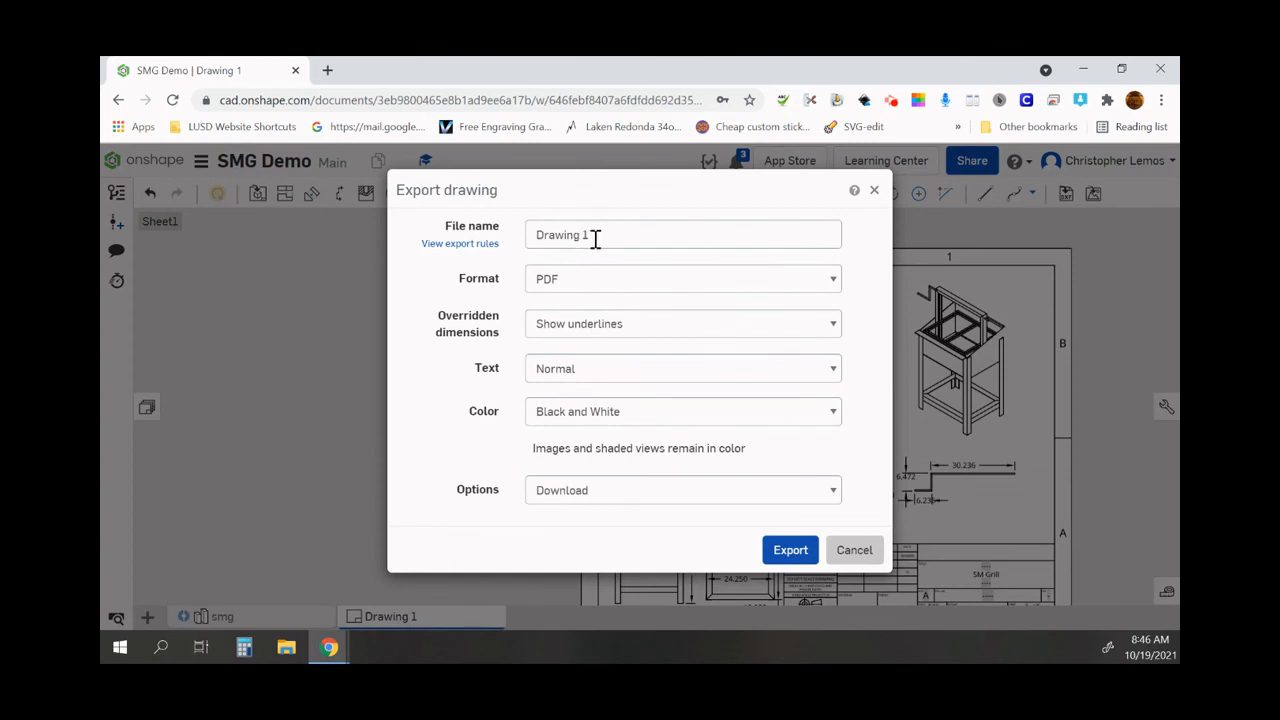
pyautogui.moveTo(595, 238); pyautogui.dragTo(523, 240)
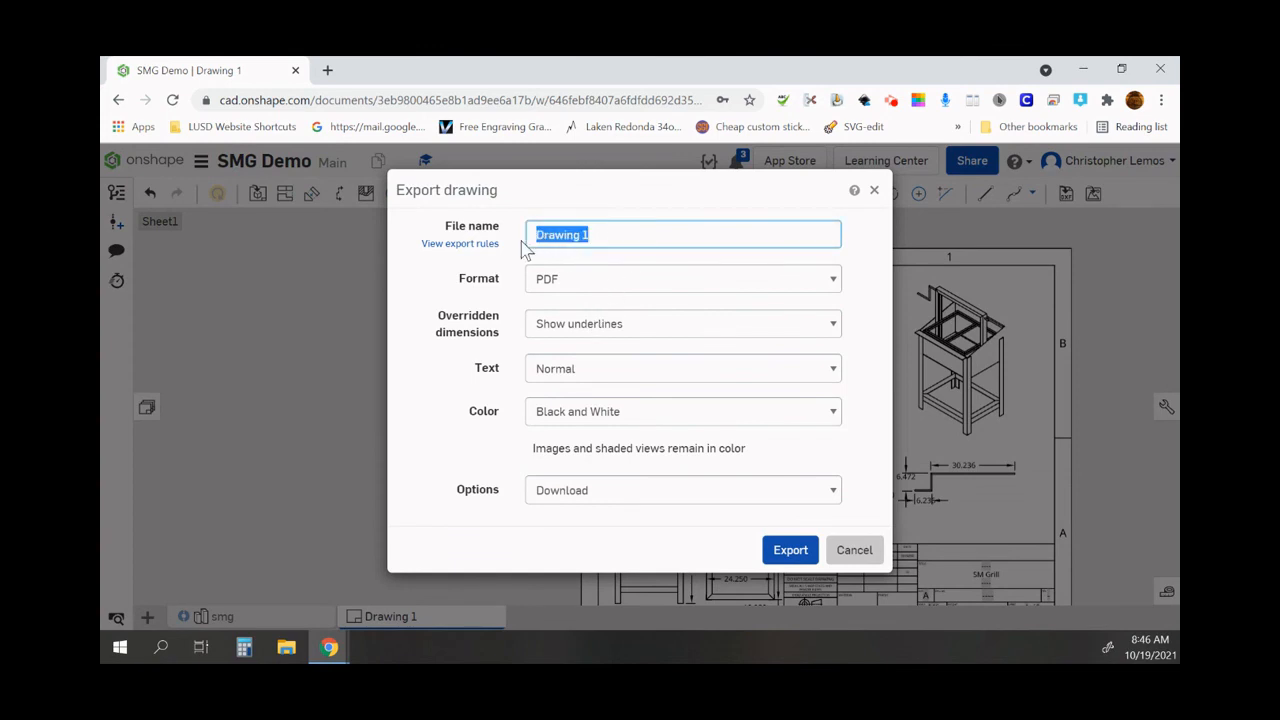
pyautogui.write('SM Grill')
# Step: Export the drawing in PDF format with the Download option, keeping normal text and black-and-white colour
pyautogui.click(833, 281)
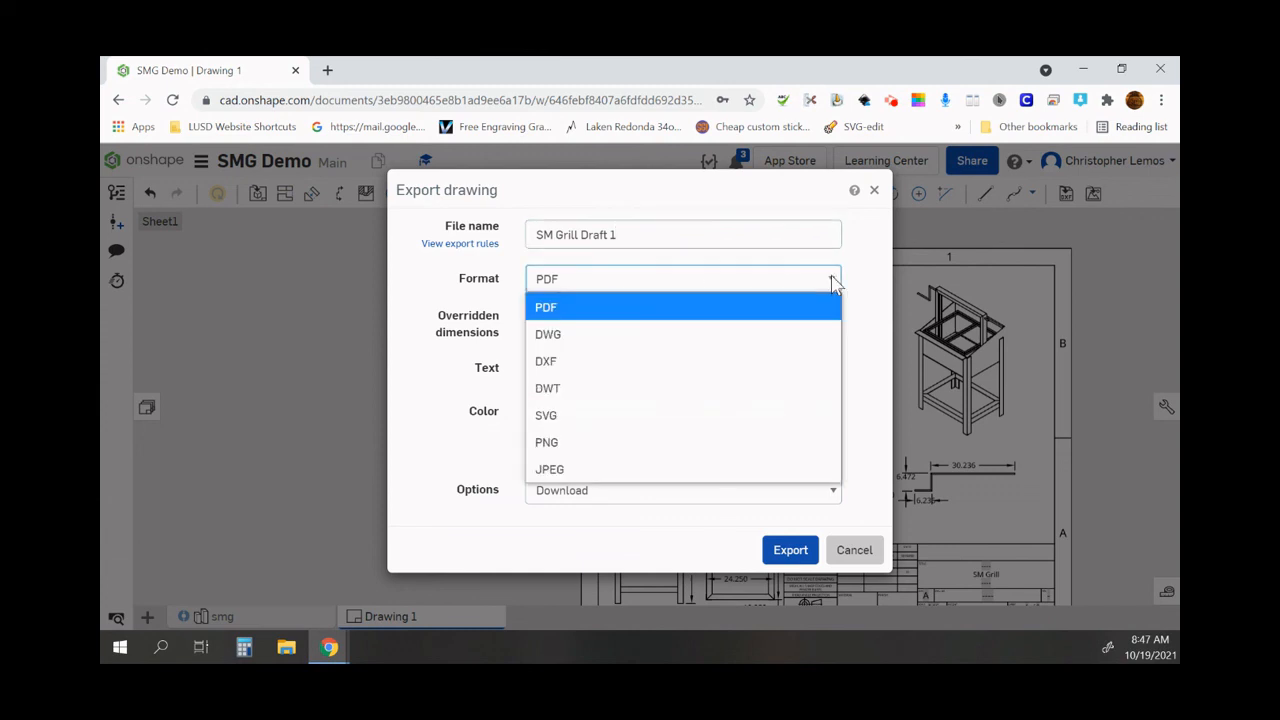
pyautogui.click(833, 283)
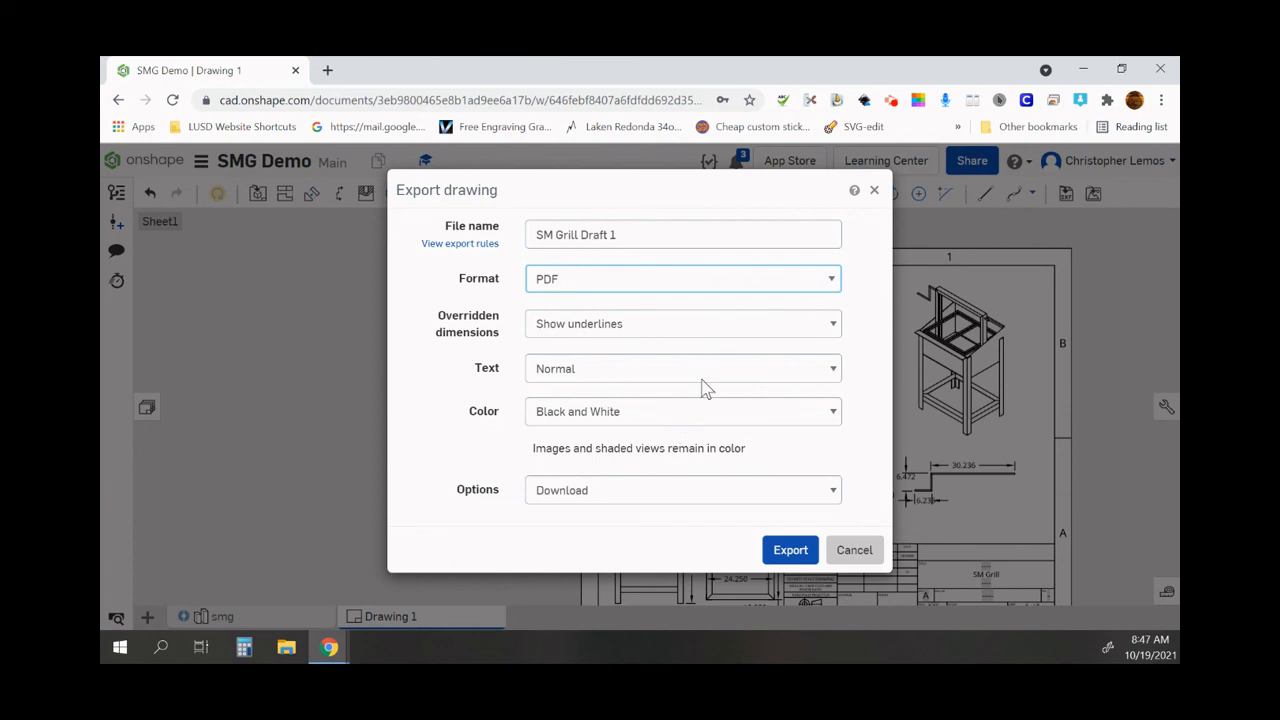
pyautogui.click(762, 500)
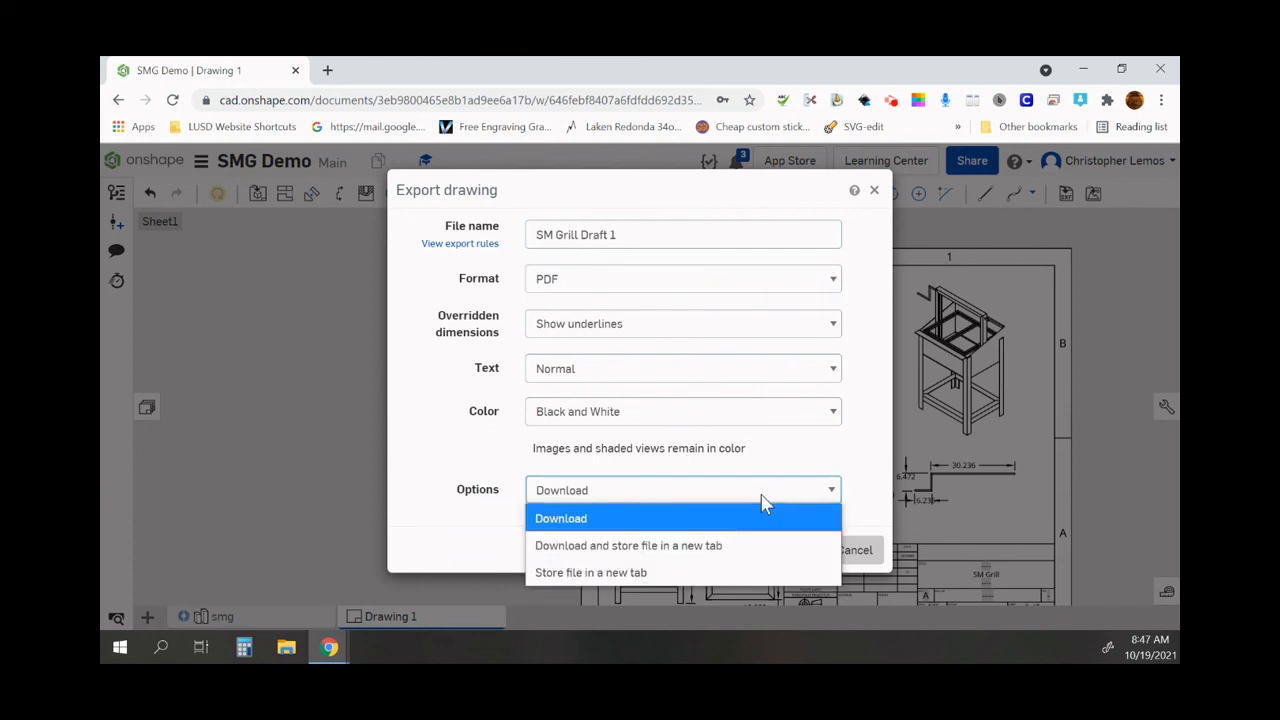
pyautogui.click(762, 500)
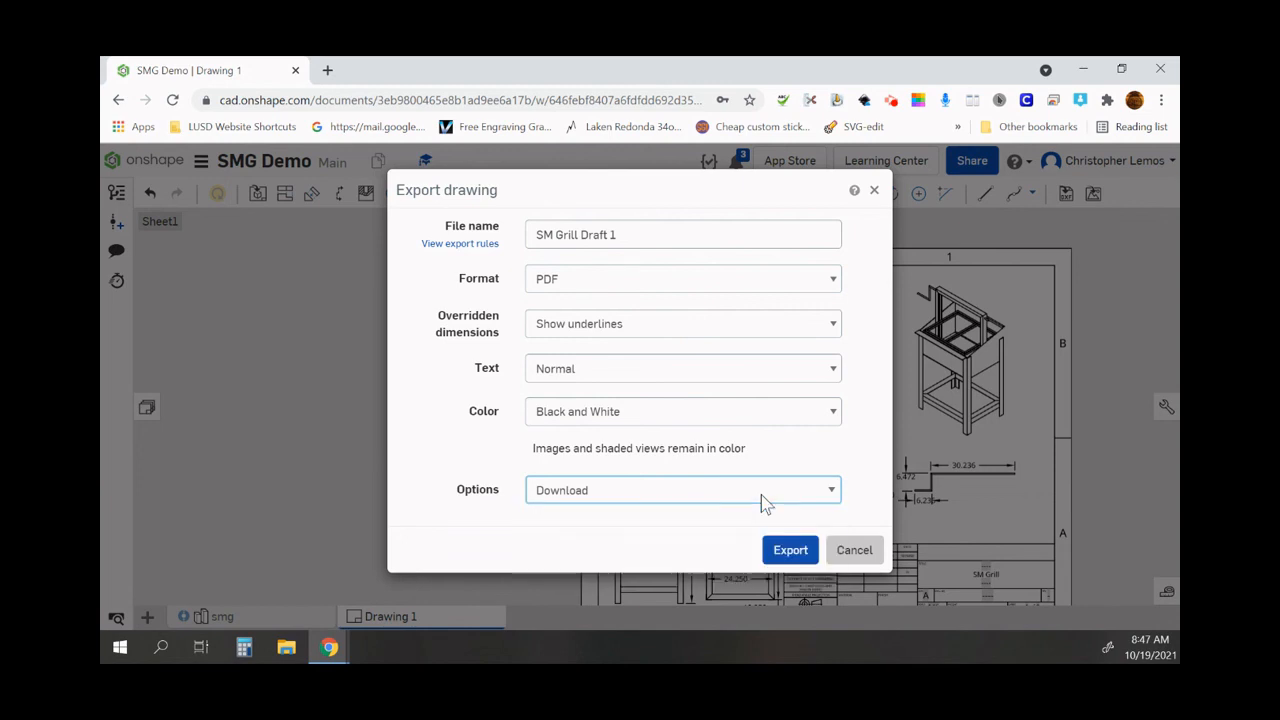
pyautogui.click(785, 550)
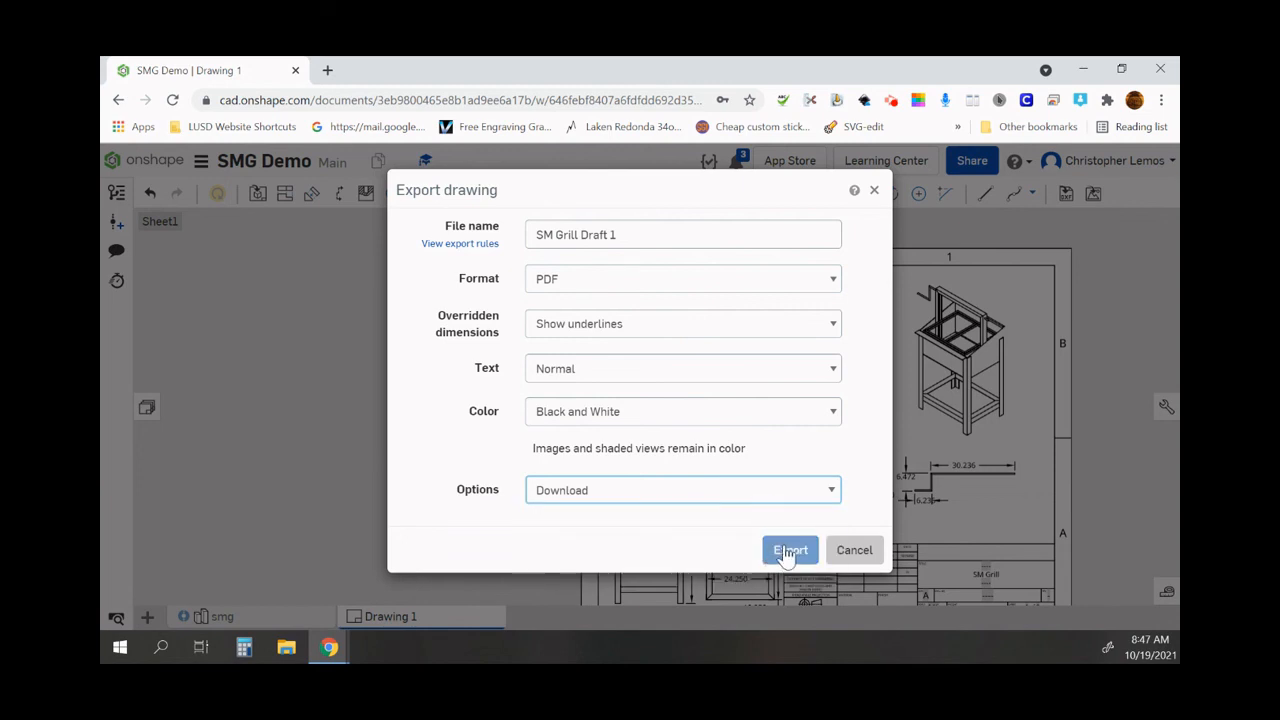